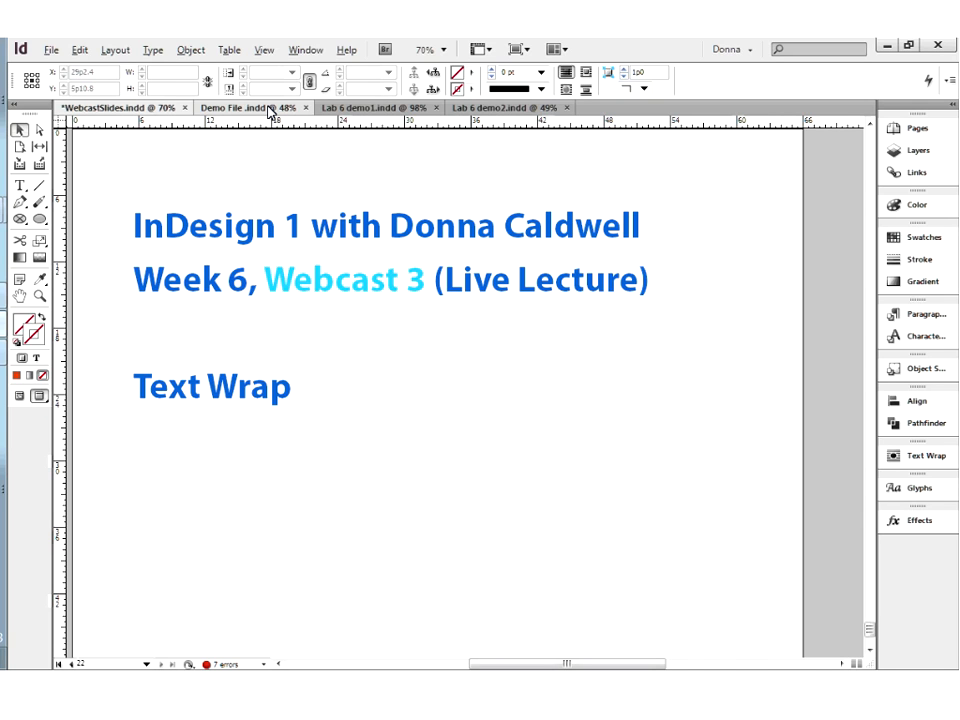
Show Demo File .indd in Preview mode and set its display performance to High Quality Display
left_click(270, 108)
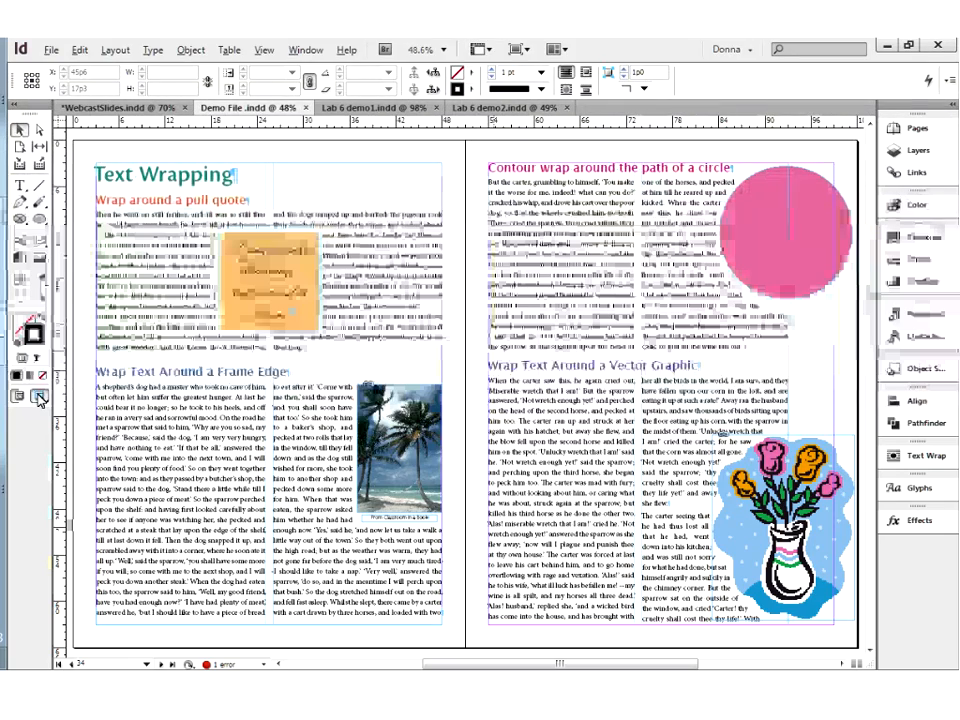
left_click(40, 397)
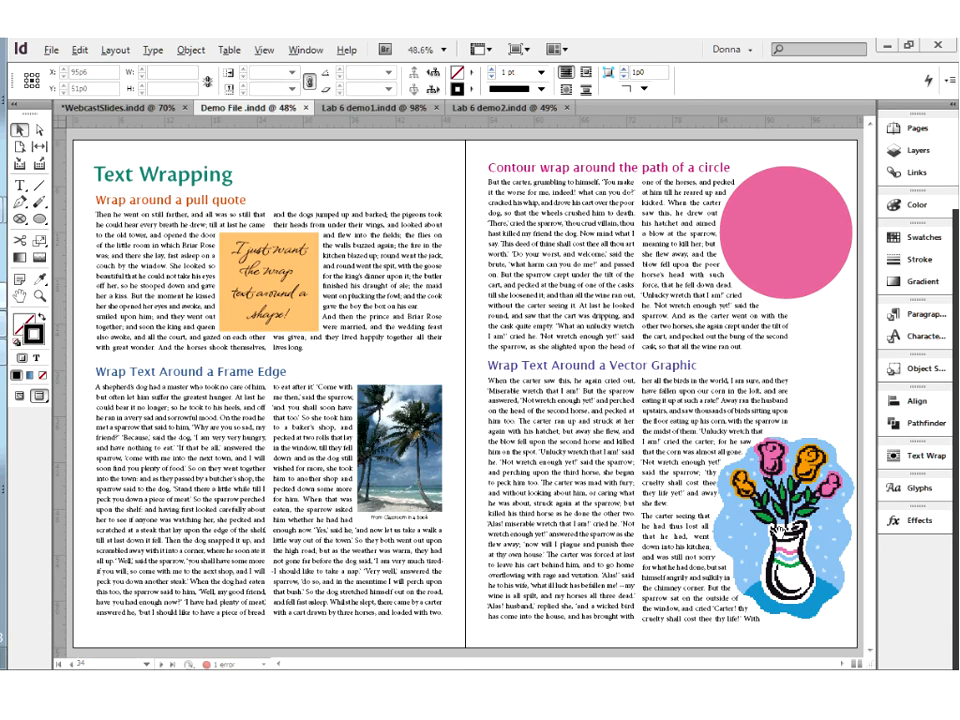
left_click(272, 52)
mouse_move(480, 304)
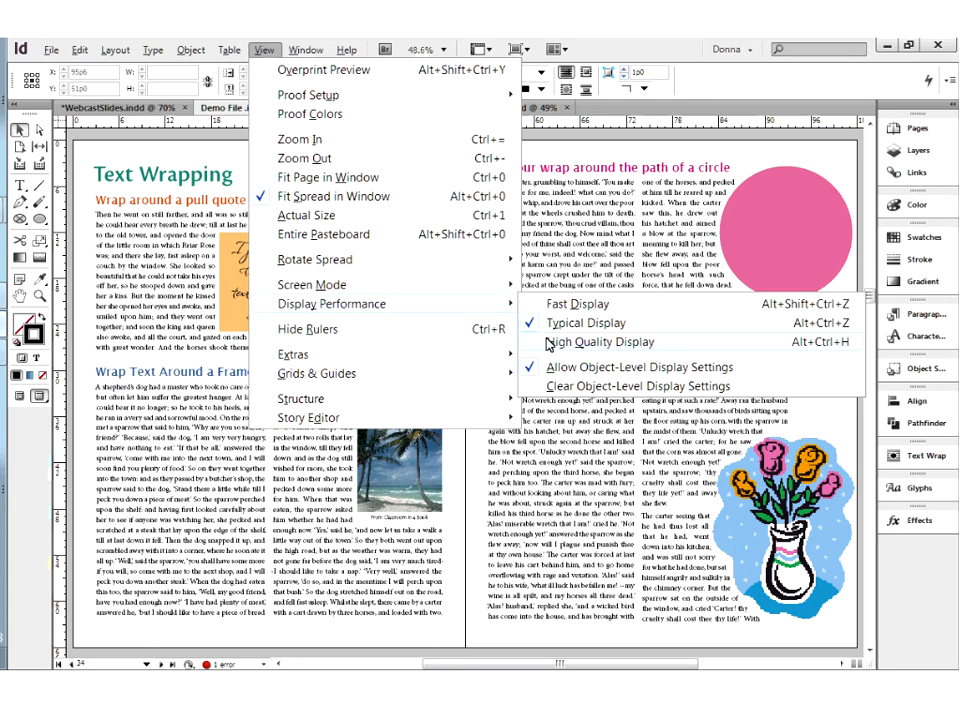
left_click(549, 342)
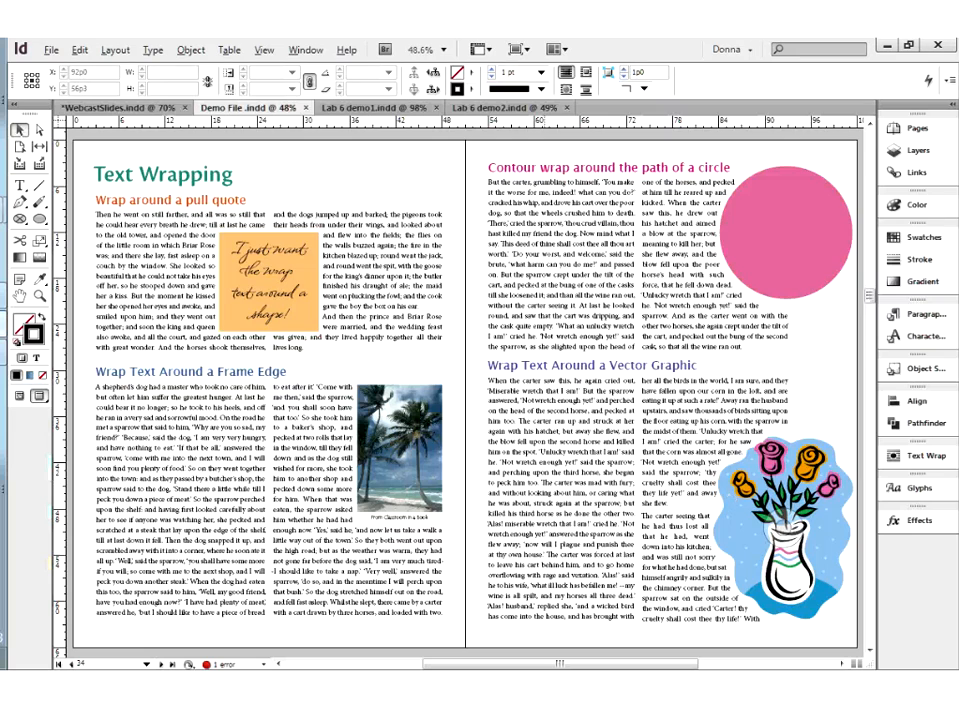
Inspect the frames of the flower vase graphic and the pink circle that the text wraps around
left_click(815, 601)
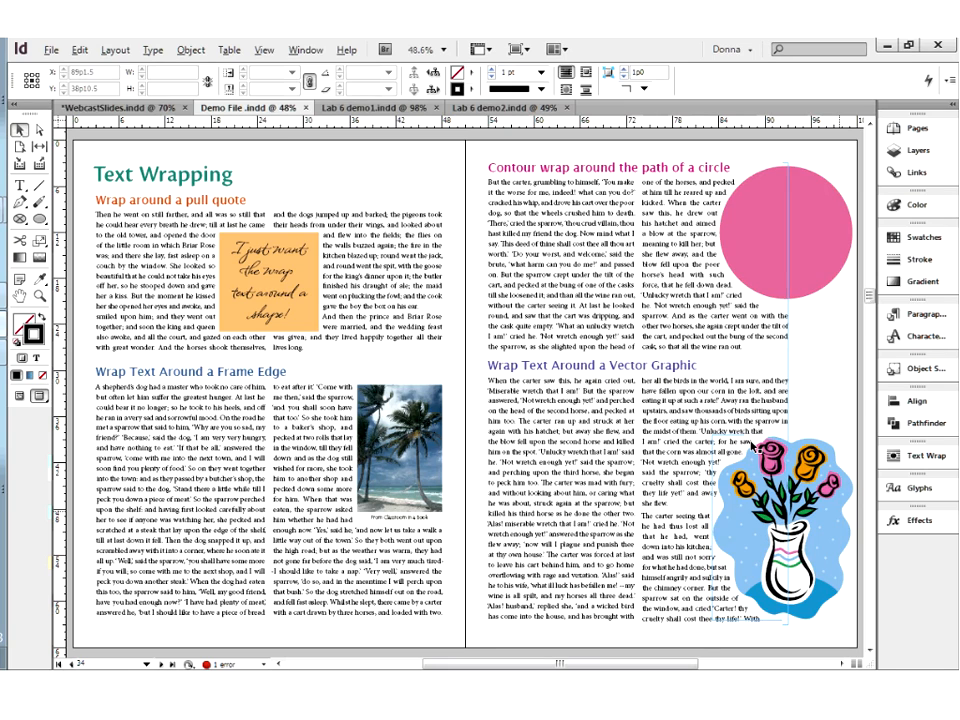
left_click(822, 448)
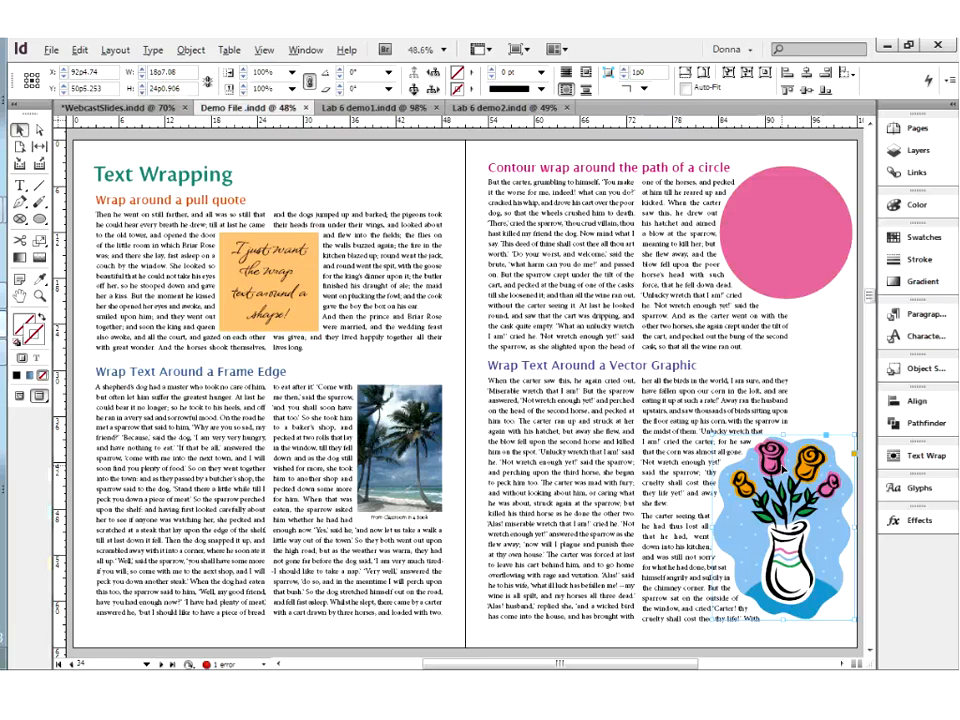
left_click(810, 263)
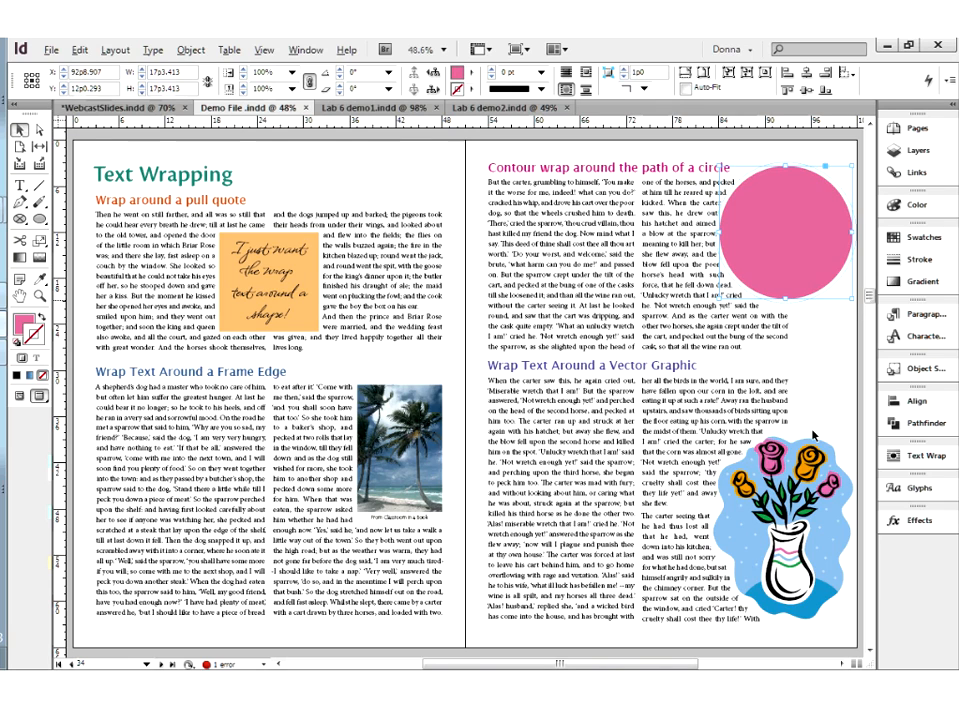
left_click(803, 556)
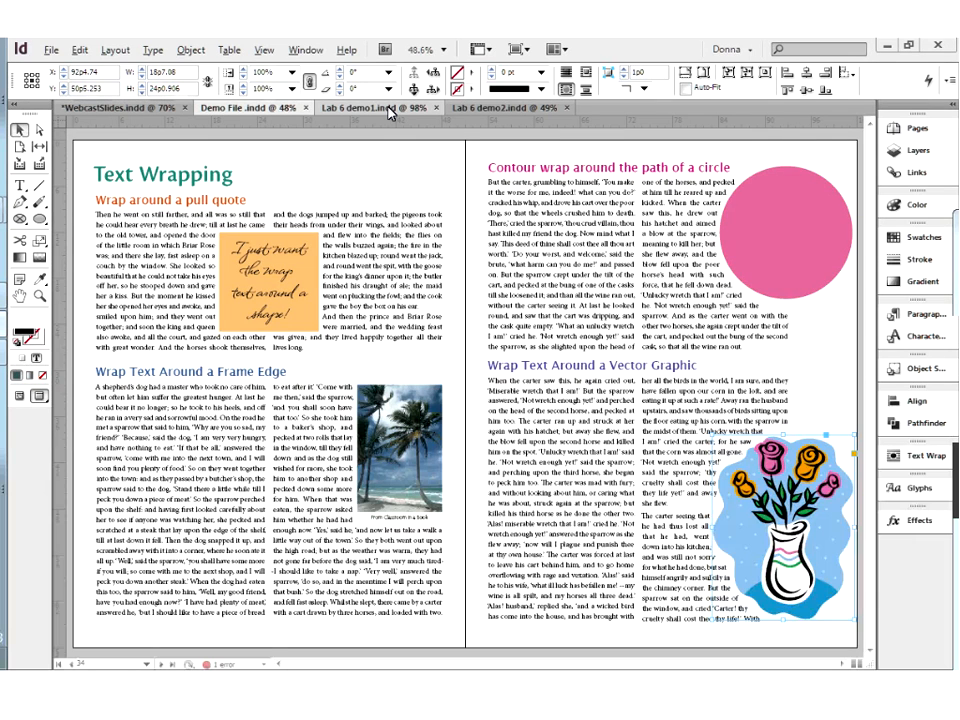
Compare the text wrap layouts in Lab 6 demo1.indd and Lab 6 demo2.indd
left_click(388, 108)
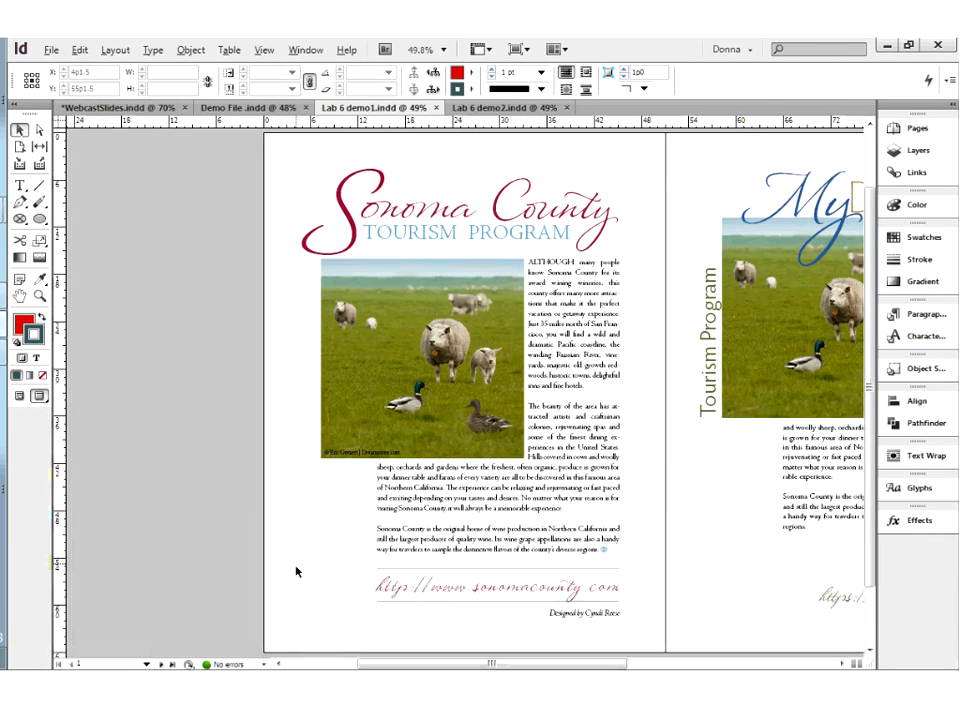
left_click(497, 108)
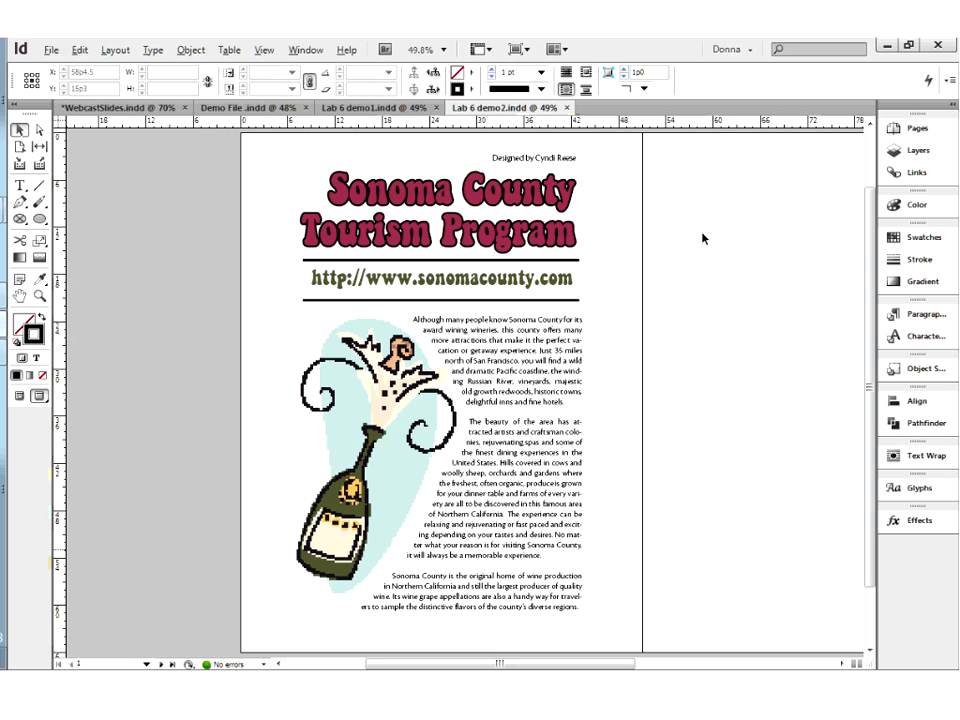
left_click(371, 108)
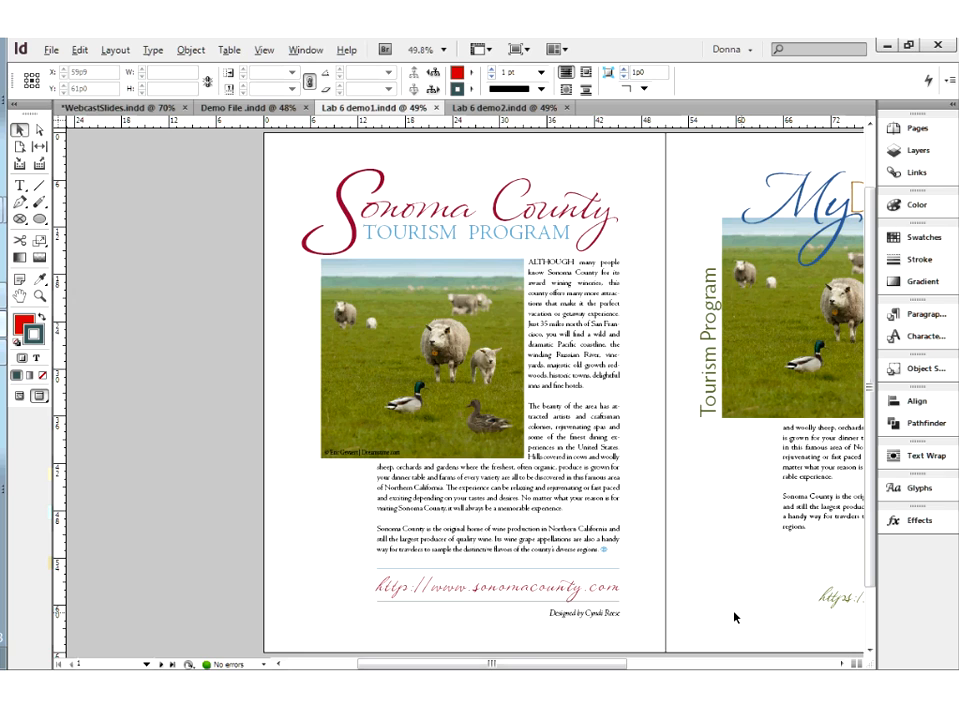
In Demo File .indd, on the page 36 spread, move the vase graphic below the pink circle and the palm photo onto the left page's text
left_click(238, 110)
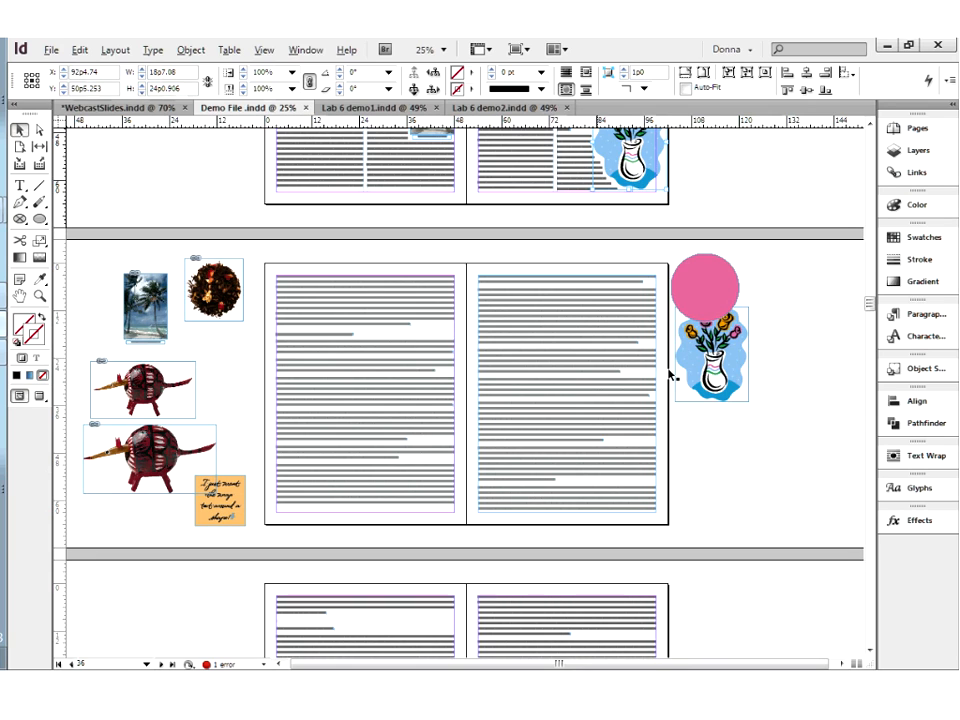
left_click_drag(735, 382, 750, 465)
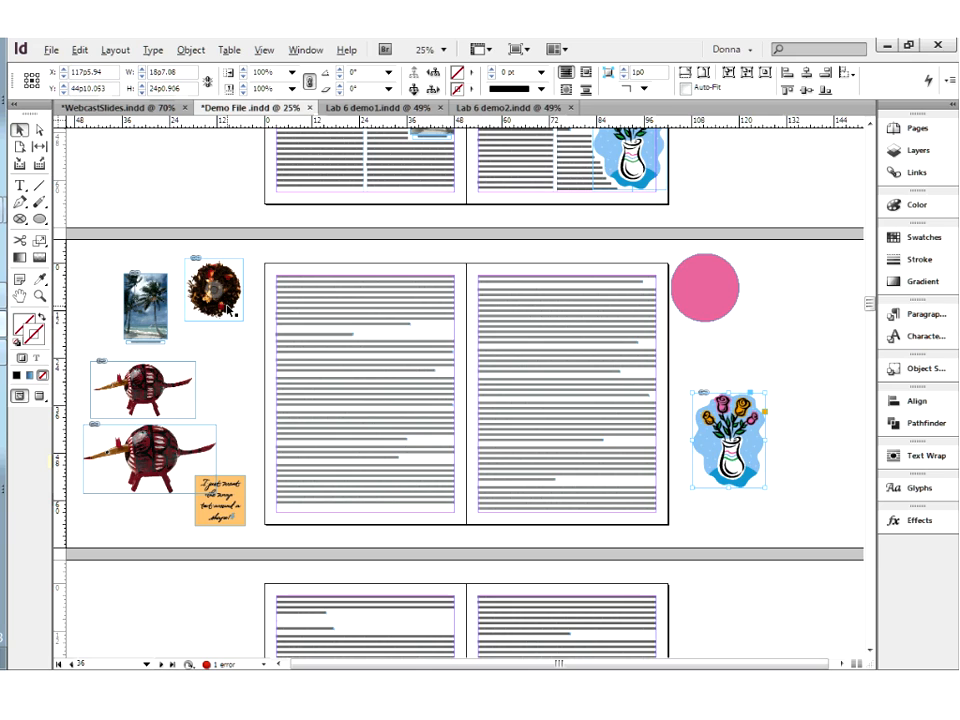
left_click(145, 305)
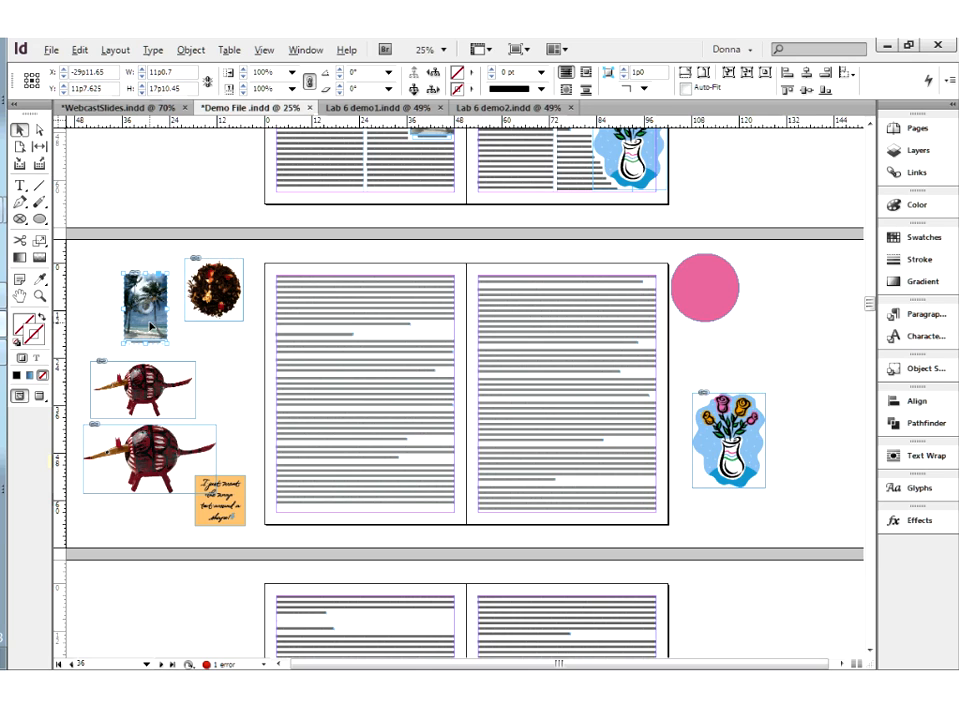
left_click_drag(201, 348, 370, 345)
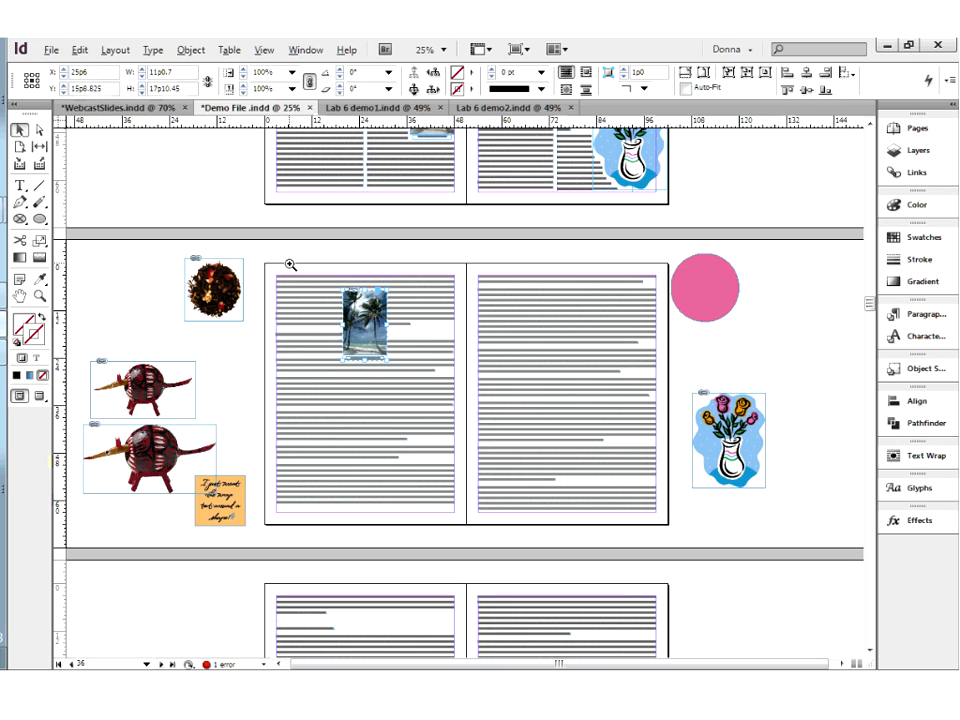
left_click_drag(310, 291, 443, 433)
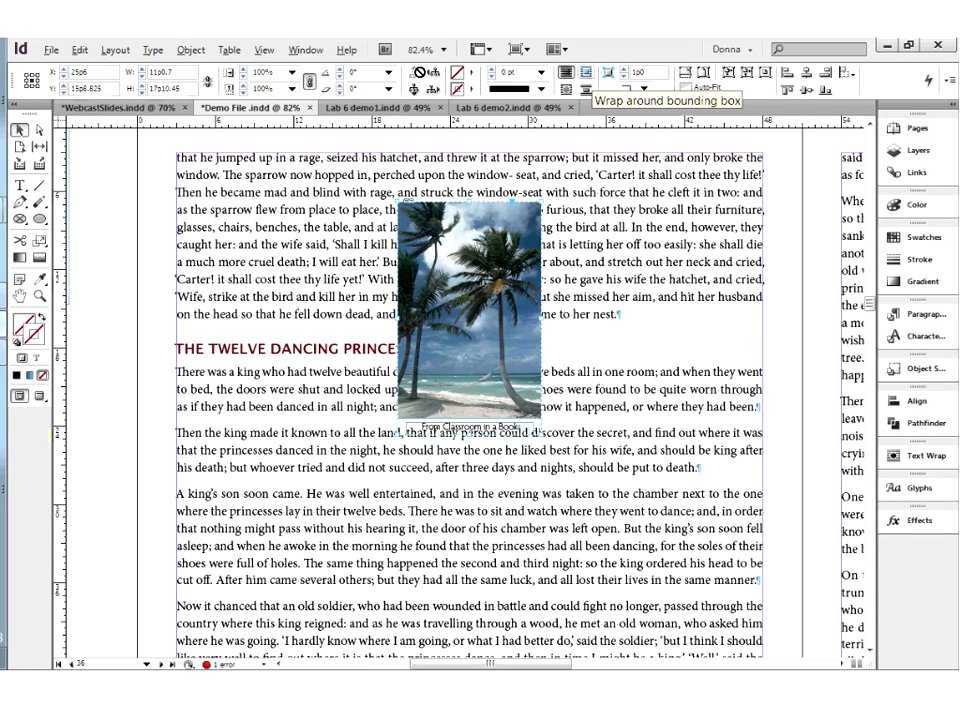
Show the Text Wrap options and wrap the text around the palm photo's bounding box
left_click(22, 131)
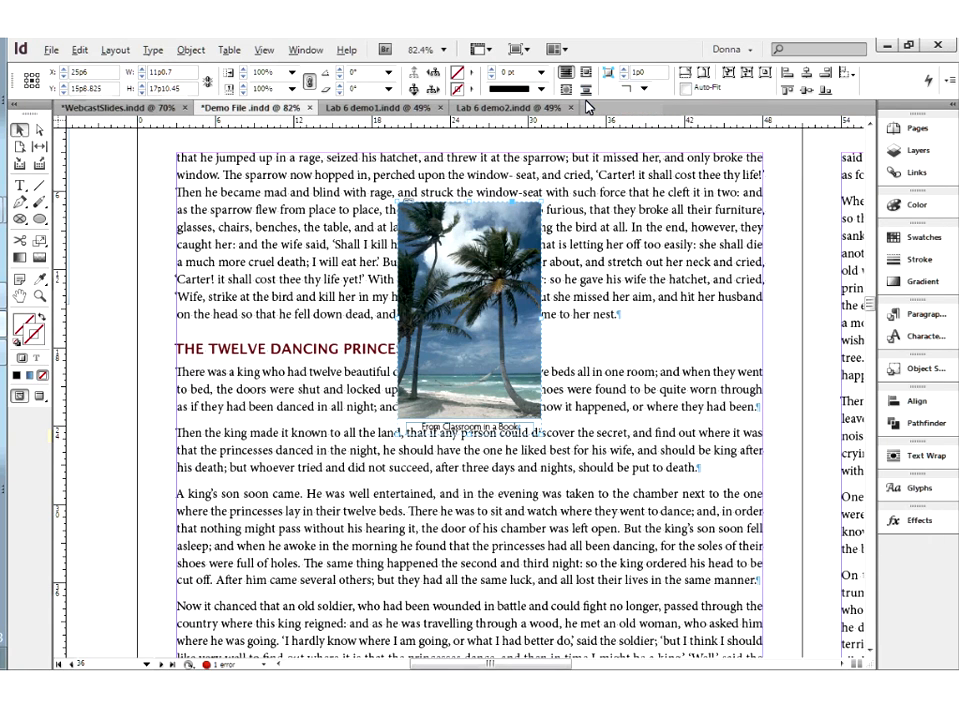
left_click(303, 51)
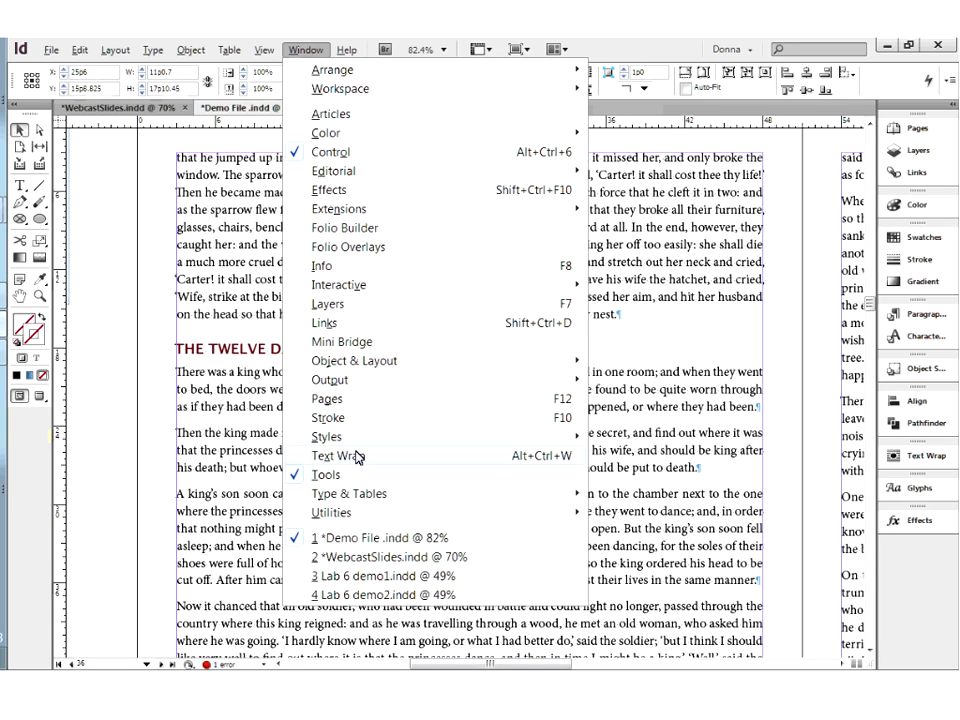
mouse_move(352, 502)
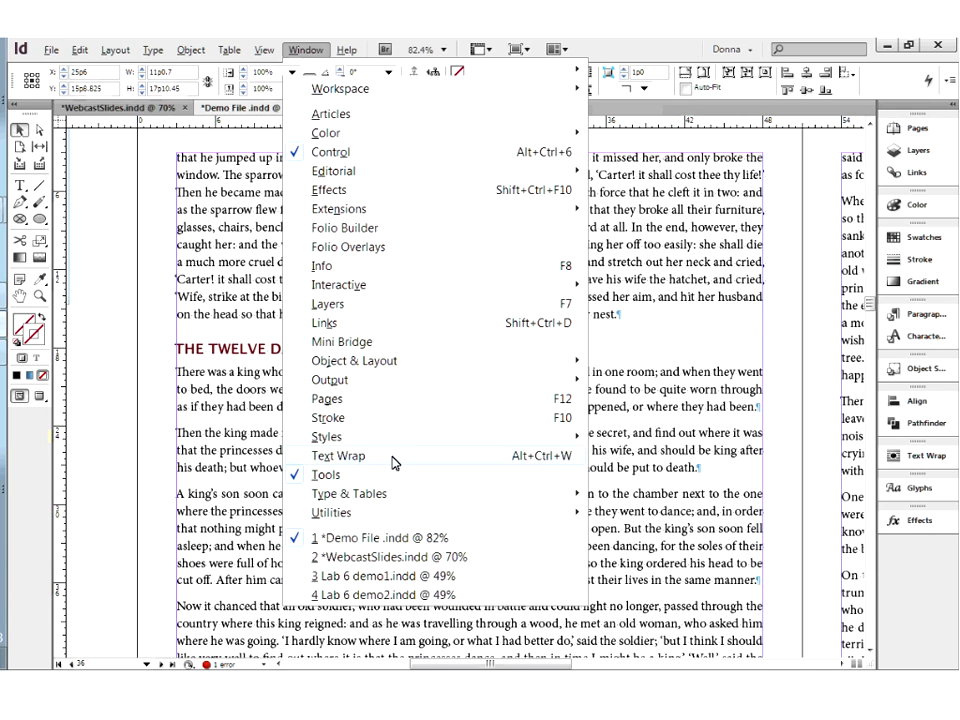
left_click(394, 462)
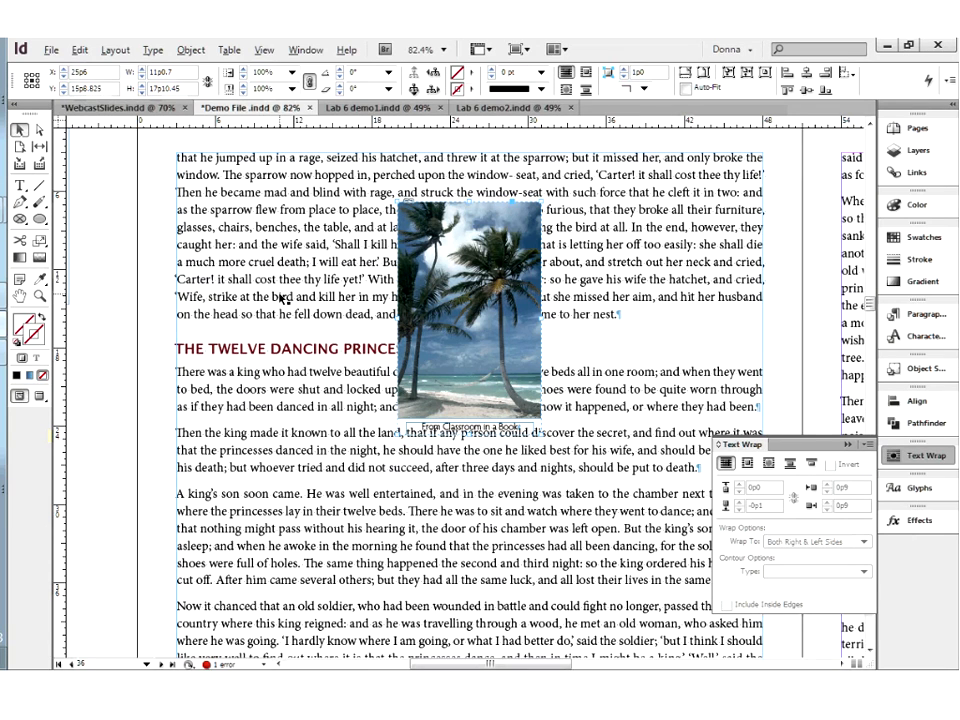
left_click(250, 221)
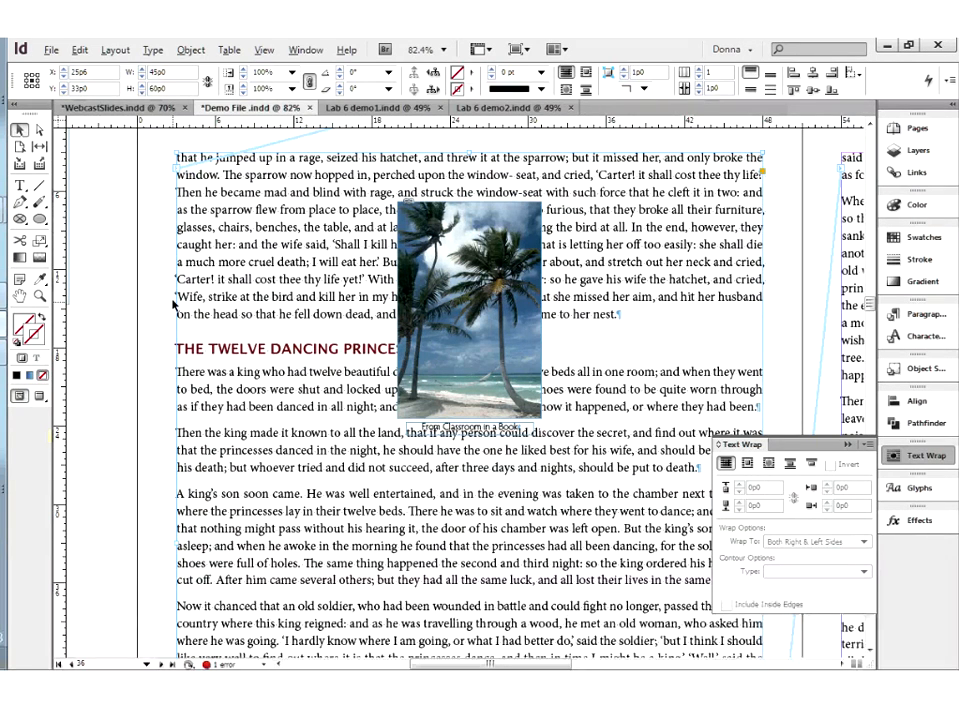
left_click(480, 232)
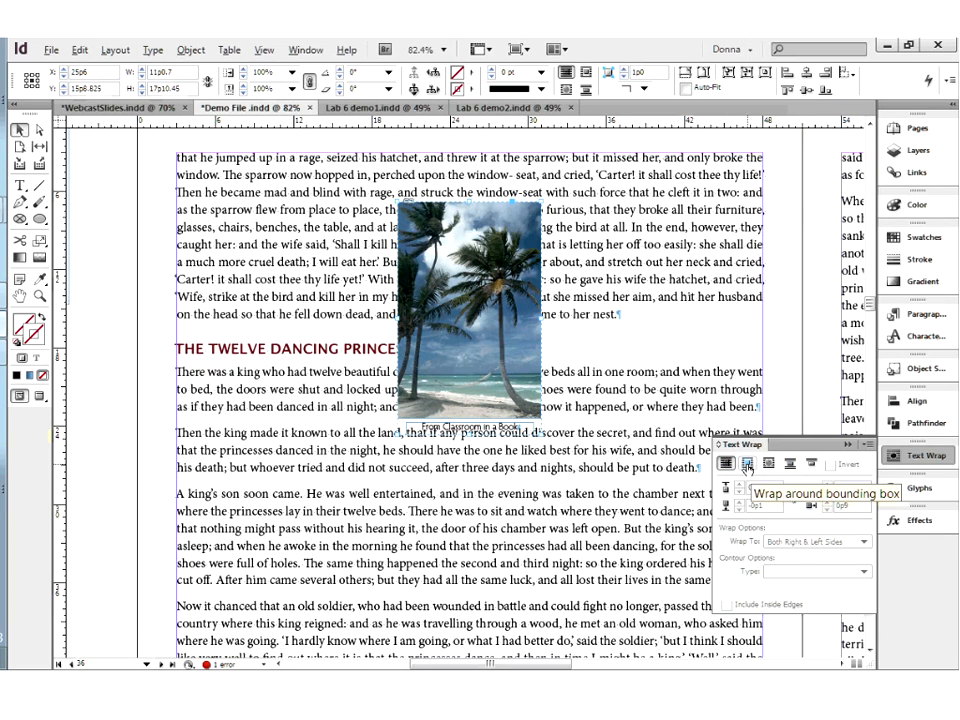
left_click(747, 464)
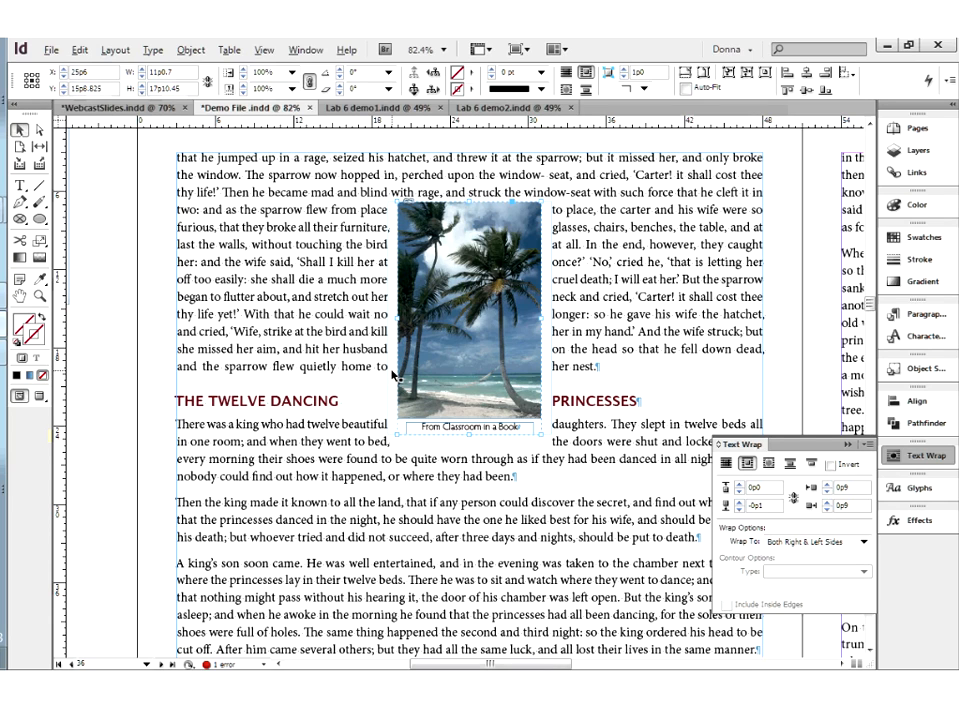
Link the palm photo's four text wrap offsets and set them all to 0p5
left_click(793, 497)
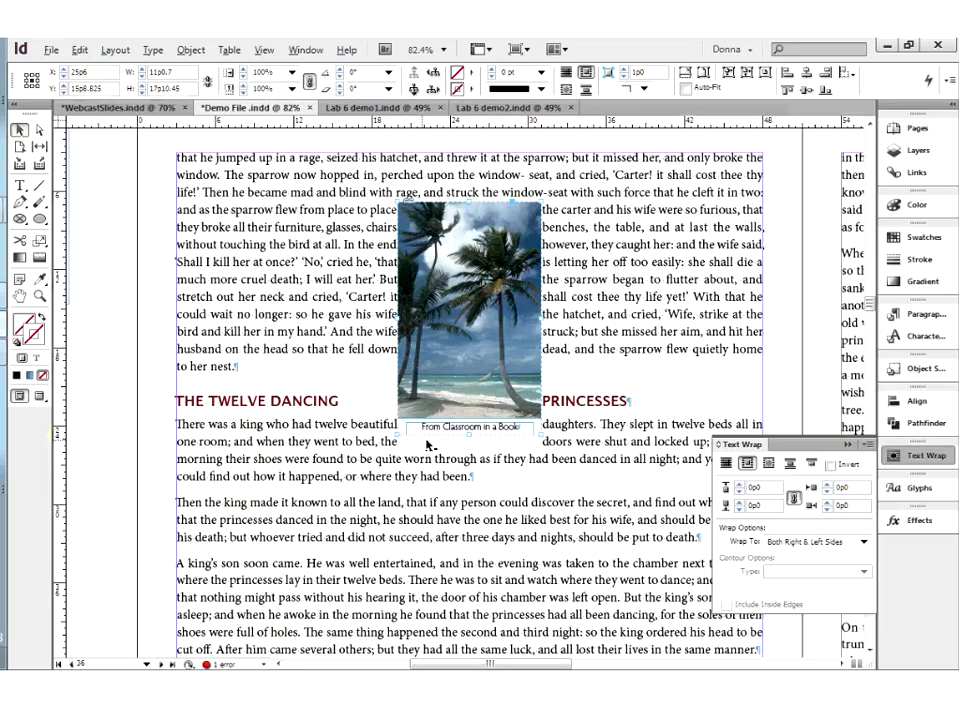
left_click(738, 484)
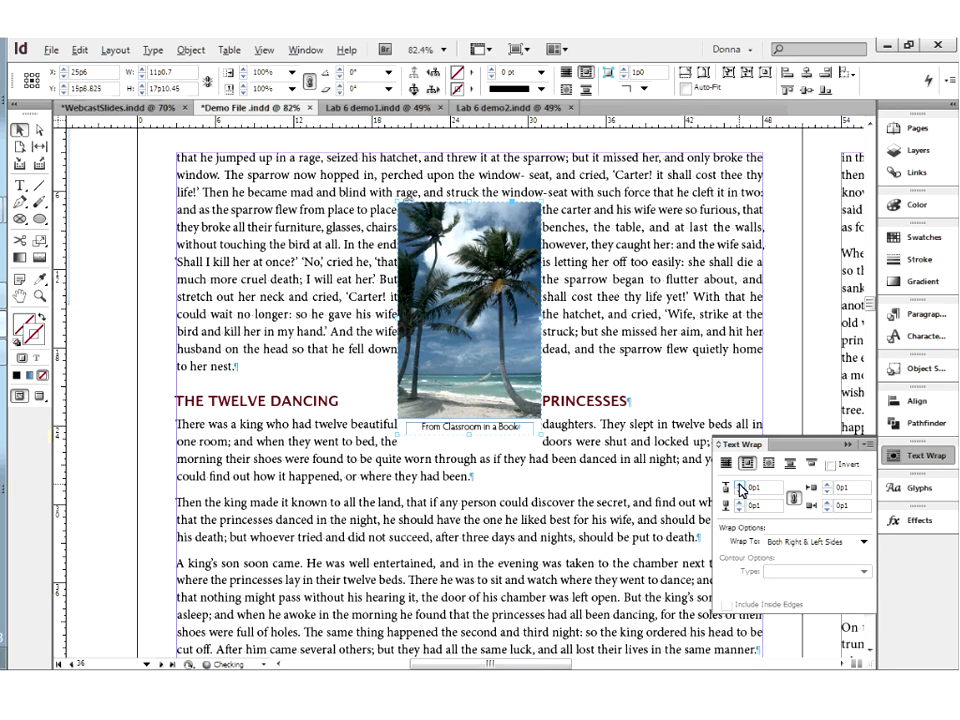
left_click(740, 484)
left_click(740, 484)
left_click(740, 484)
left_click(740, 484)
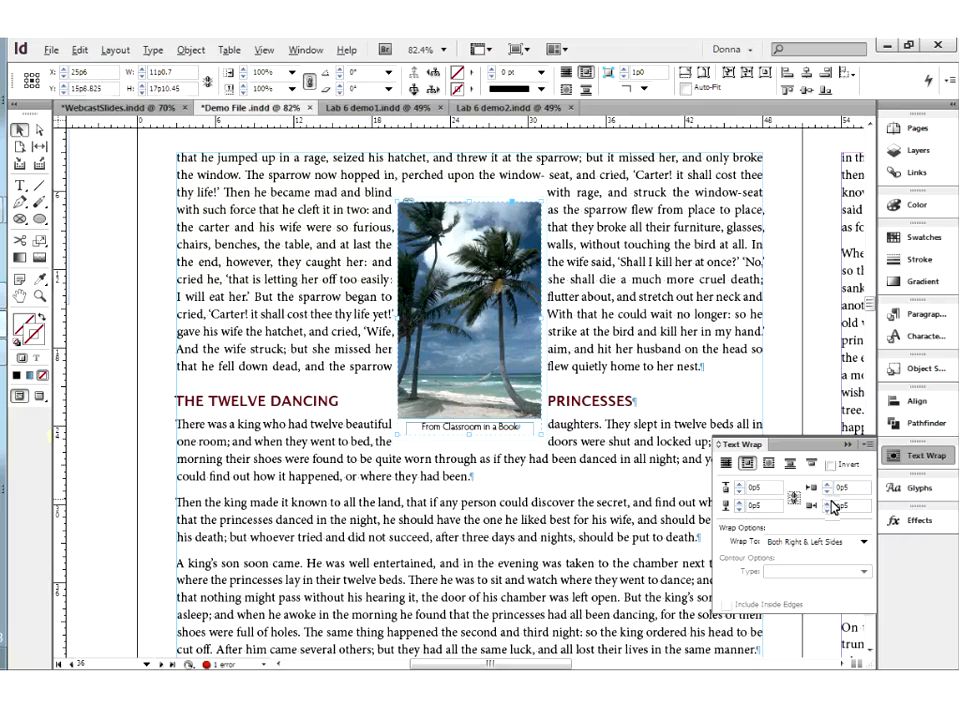
Set the photo's top and bottom wrap offsets to 0p0 independently of the sides, and nudge the photo slightly down
left_click(739, 492)
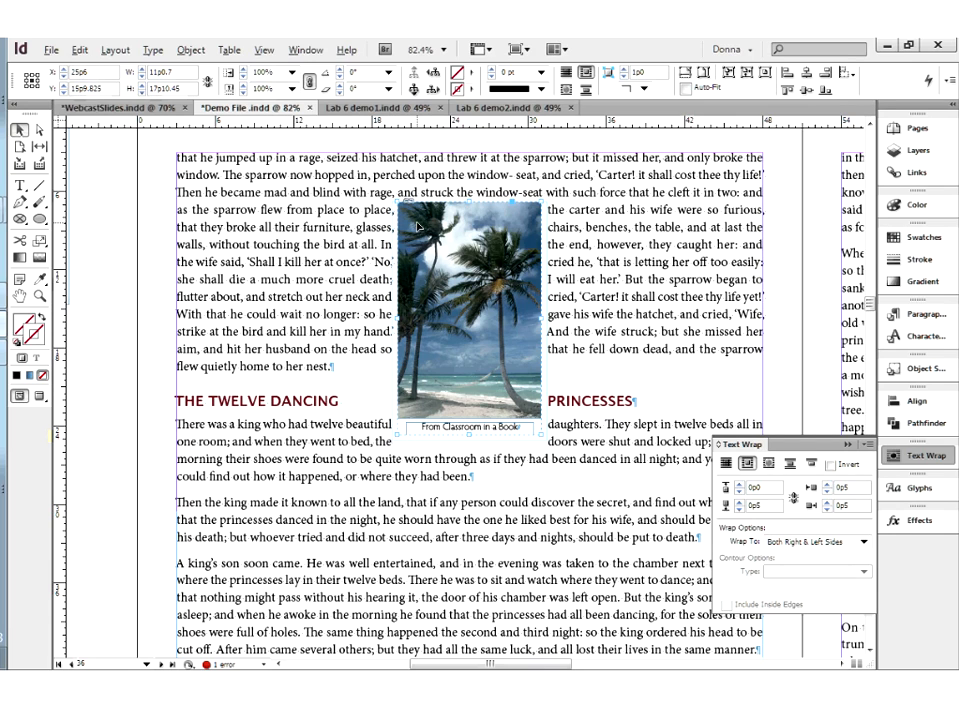
key("Down")
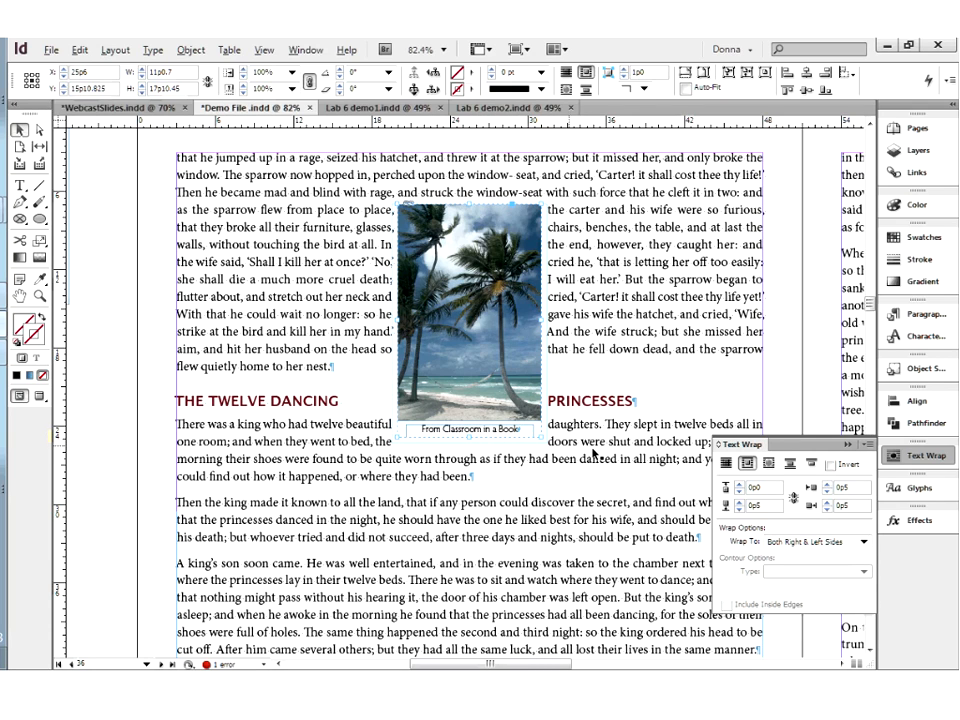
left_click(740, 511)
Set the photo's left and right wrap offsets to 0p7 and display the page in Preview mode
left_click(828, 486)
left_click(828, 486)
left_click(828, 486)
left_click(828, 492)
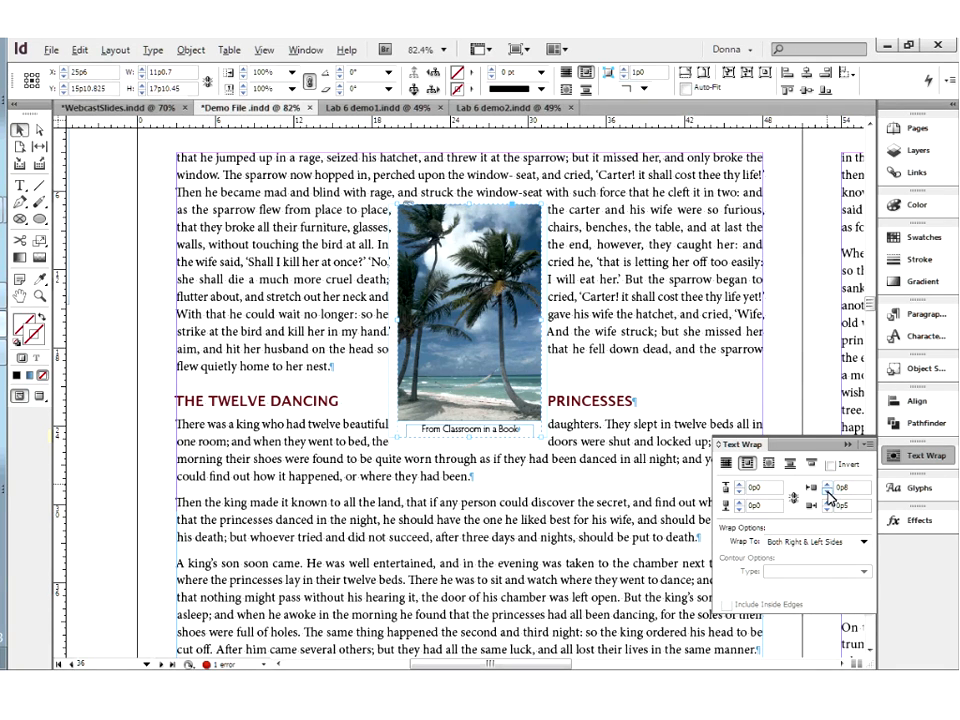
left_click(827, 504)
left_click(827, 504)
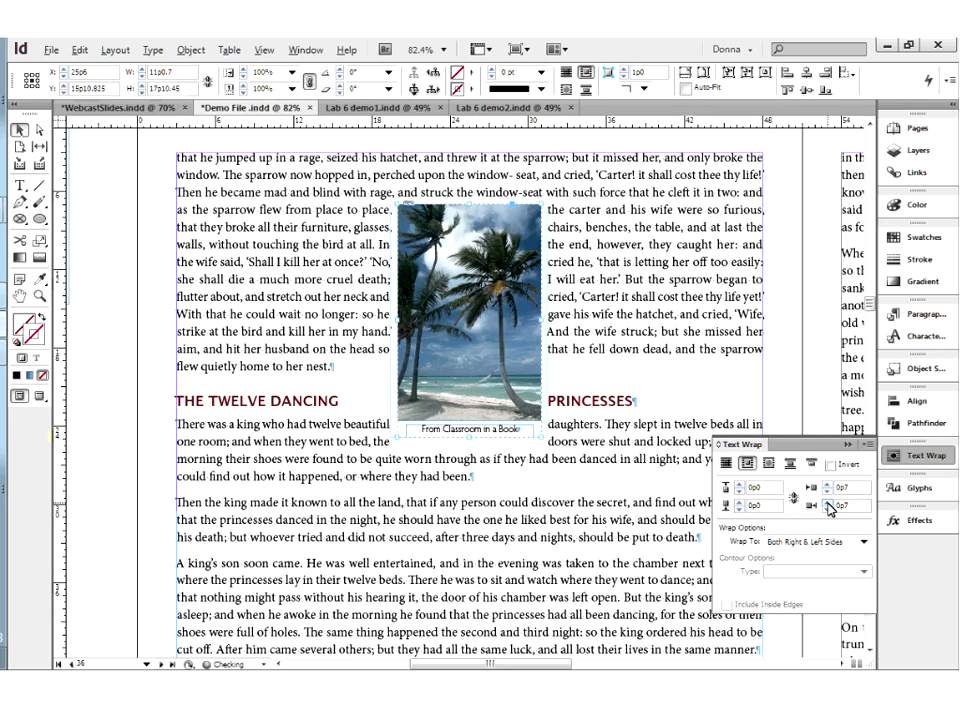
left_click(86, 408)
left_click(40, 396)
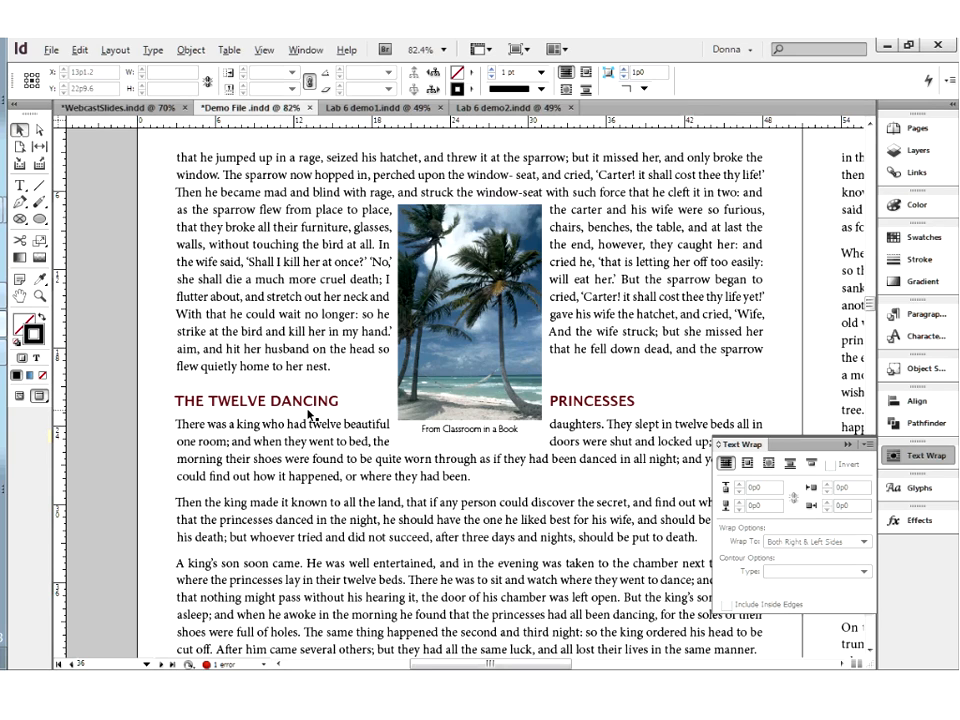
Move the palm photo up to the first line of the page's text and deselect it
left_click(498, 238)
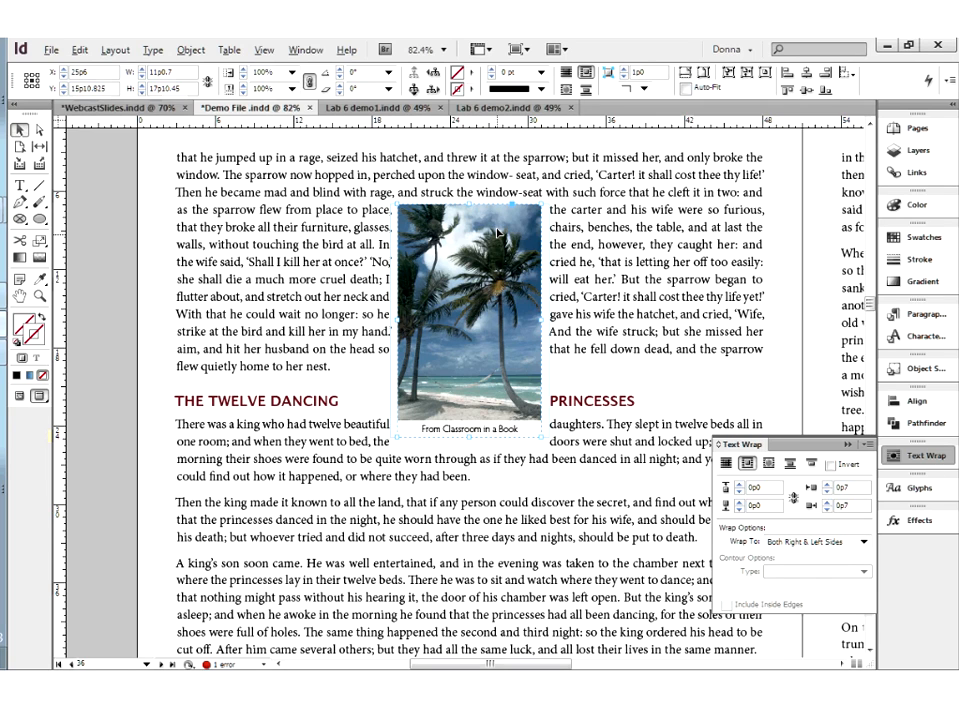
left_click_drag(498, 233, 498, 183)
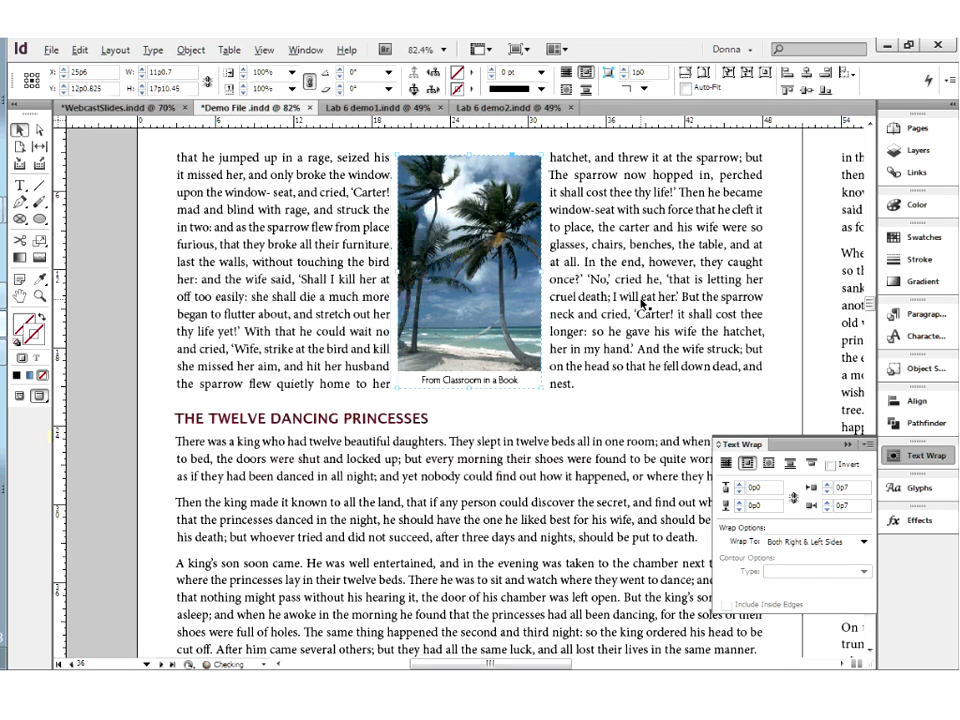
left_click(127, 377)
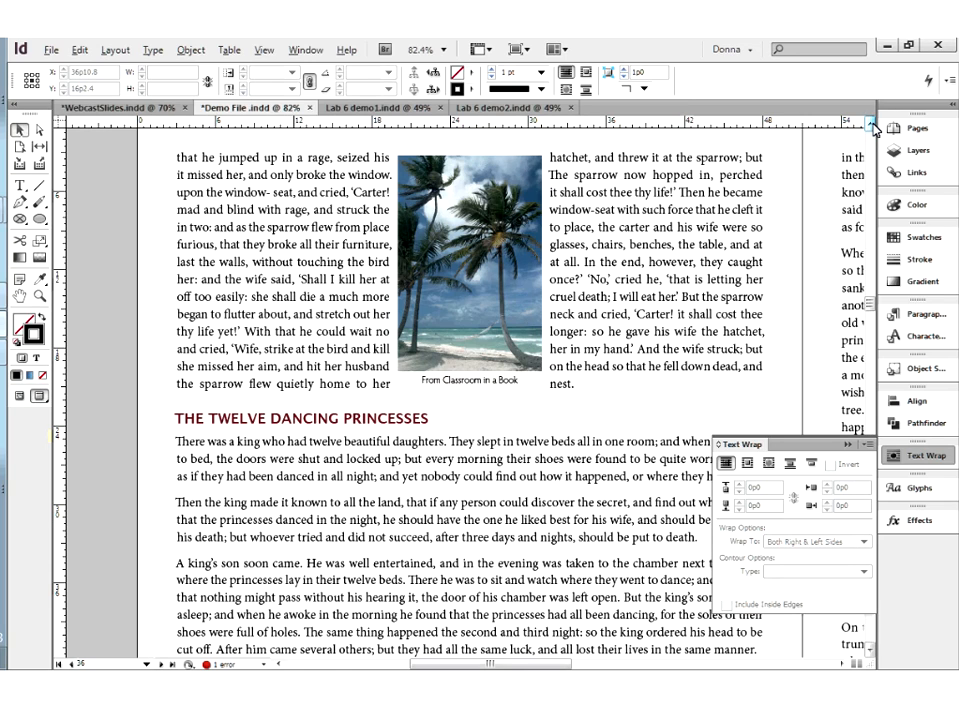
scroll(568, 538, "up", 1)
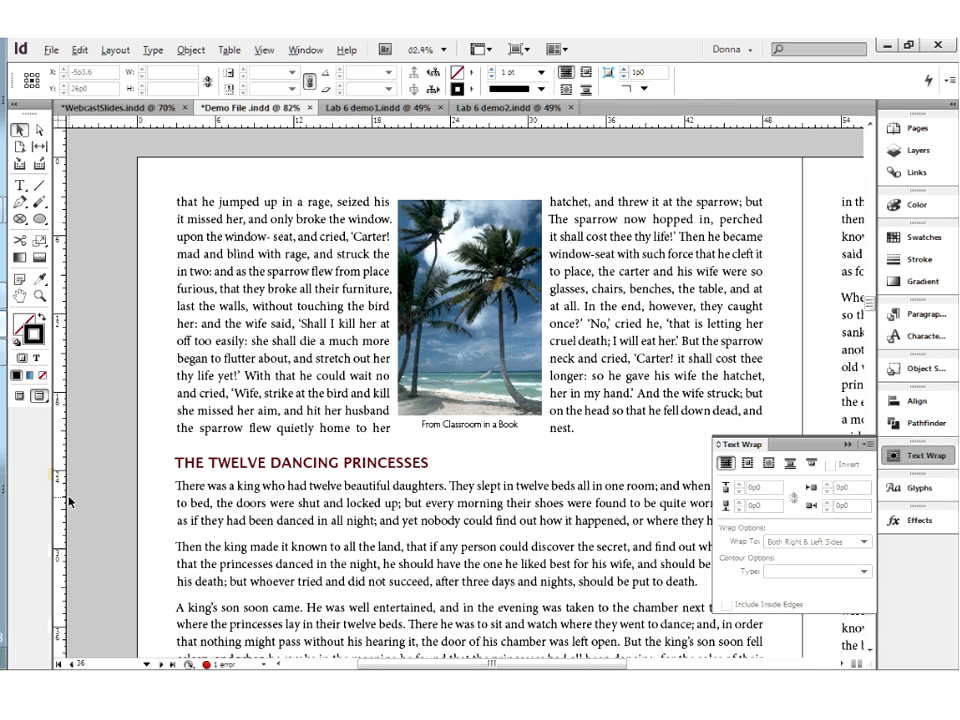
Place the palm photo at the page's right margin just below the heading, and the orange text frame against the left margin lower down
left_click_drag(202, 587, 248, 326)
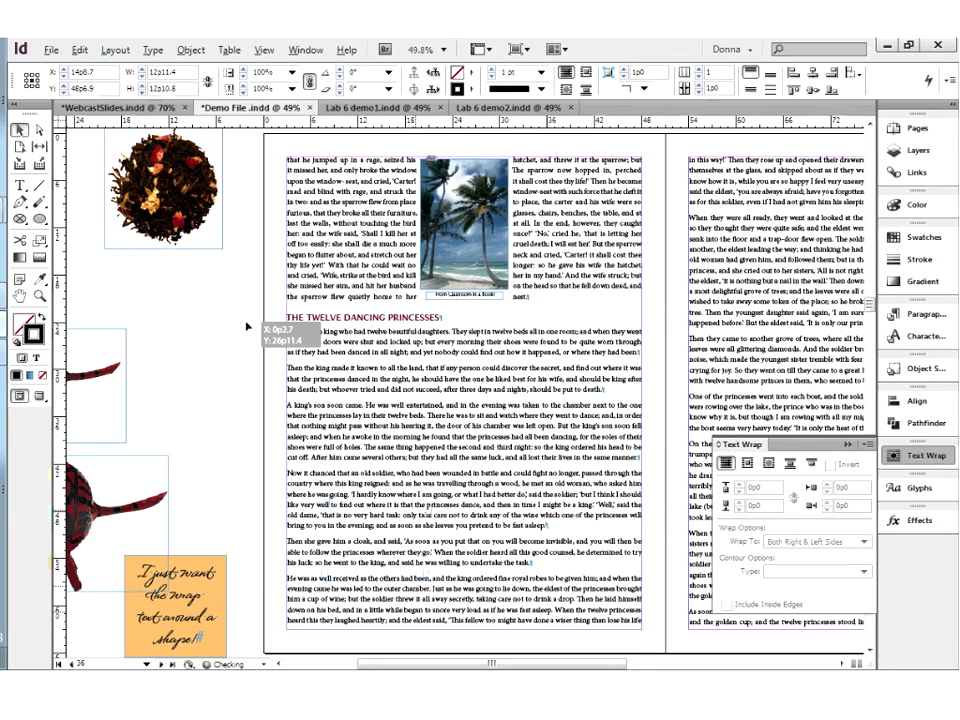
left_click_drag(248, 326, 232, 318)
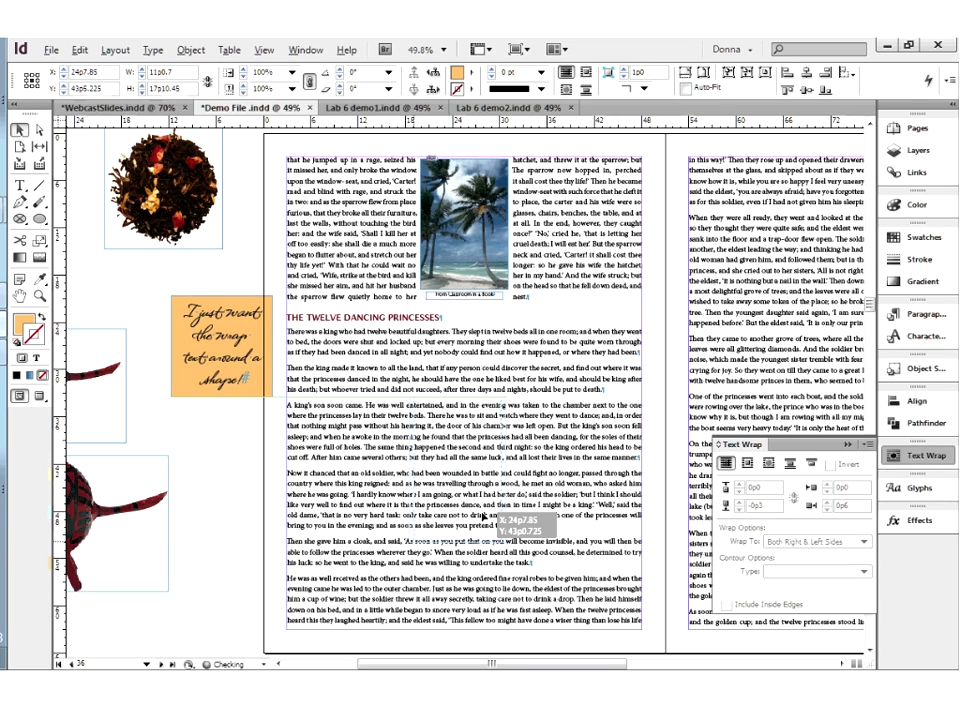
left_click_drag(484, 520, 616, 514)
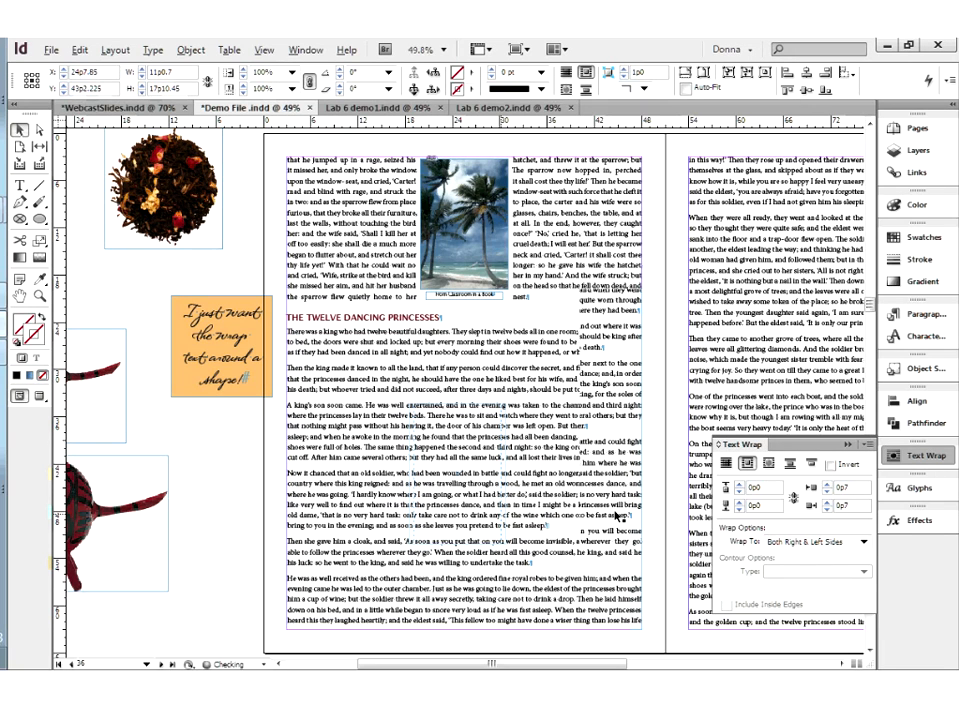
key("ctrl+z")
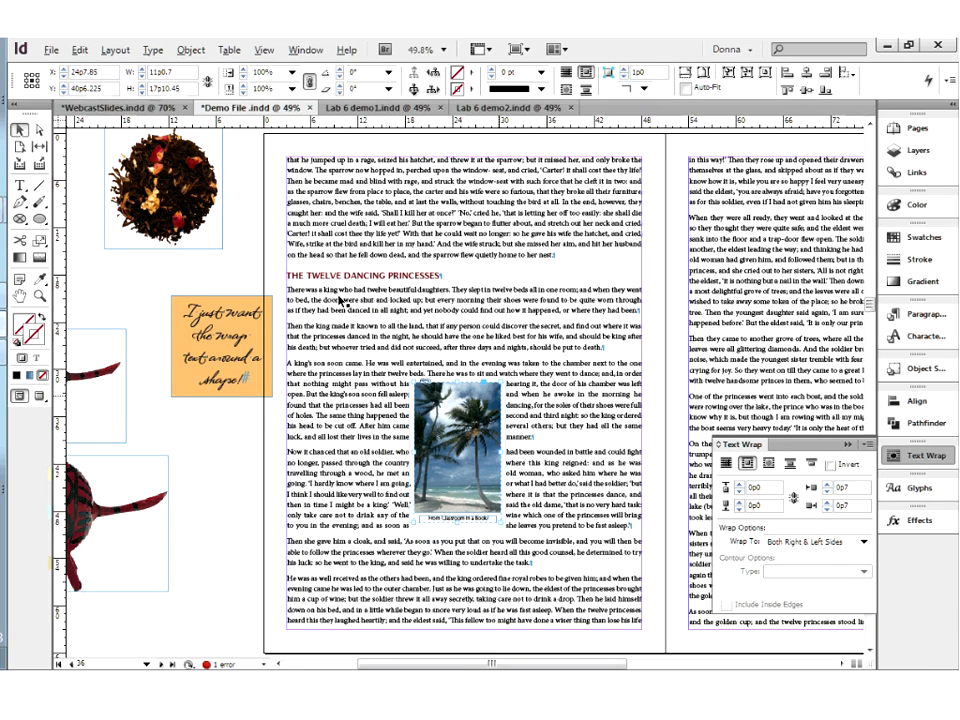
left_click_drag(248, 332, 490, 189)
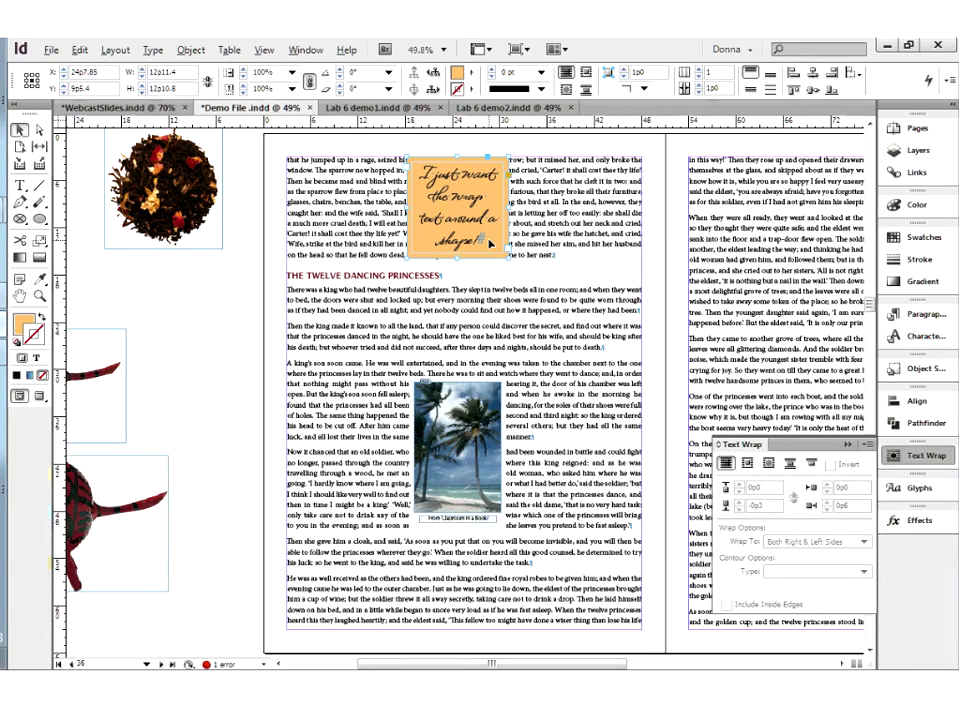
left_click_drag(479, 392, 619, 300)
left_click_drag(491, 196, 335, 493)
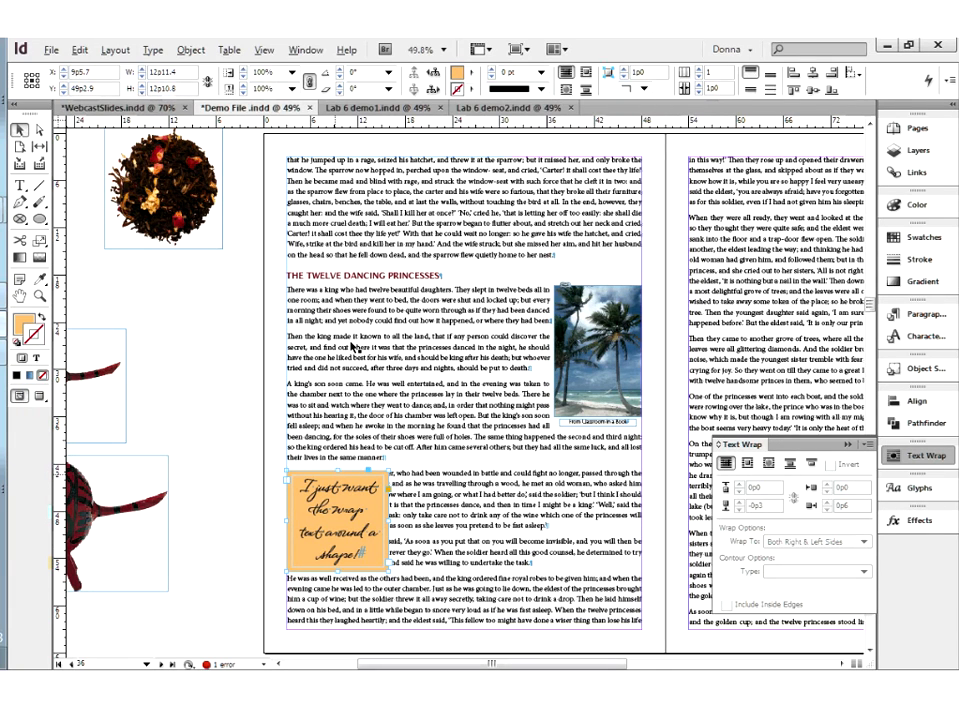
Review the orange frame's inset spacing in Text Frame Options, and close the dialog without changing any setting
right_click(343, 523)
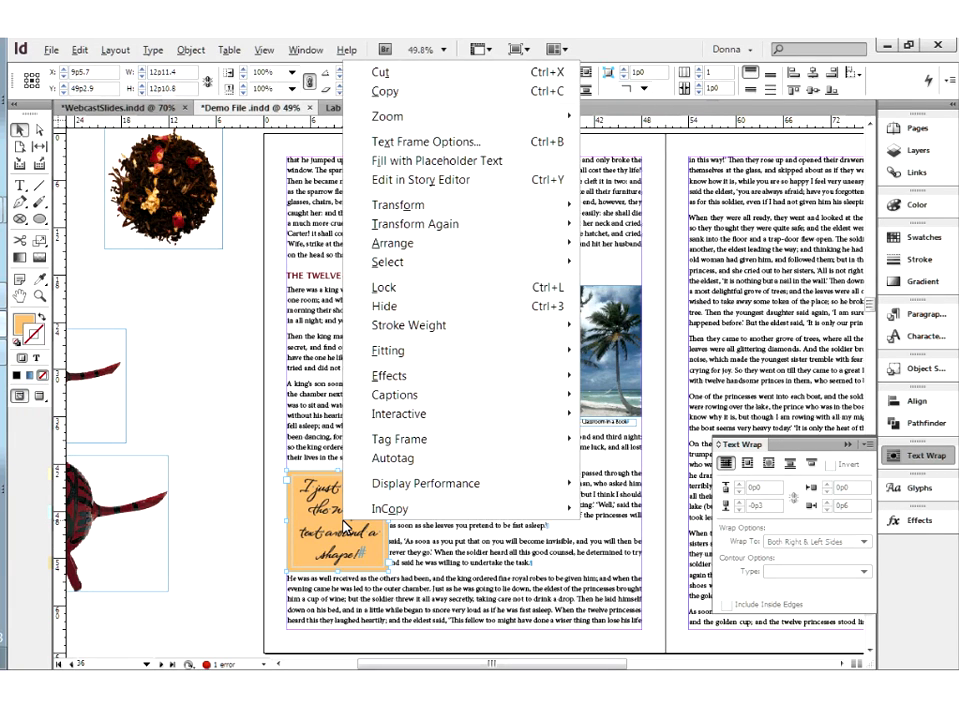
left_click(401, 148)
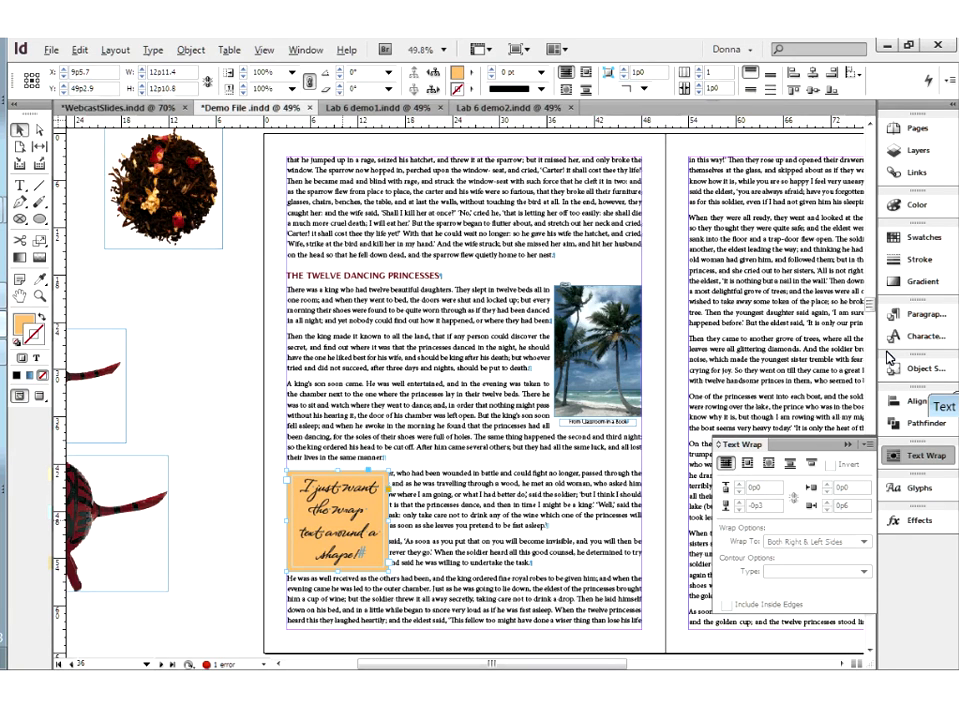
left_click_drag(945, 406, 441, 192)
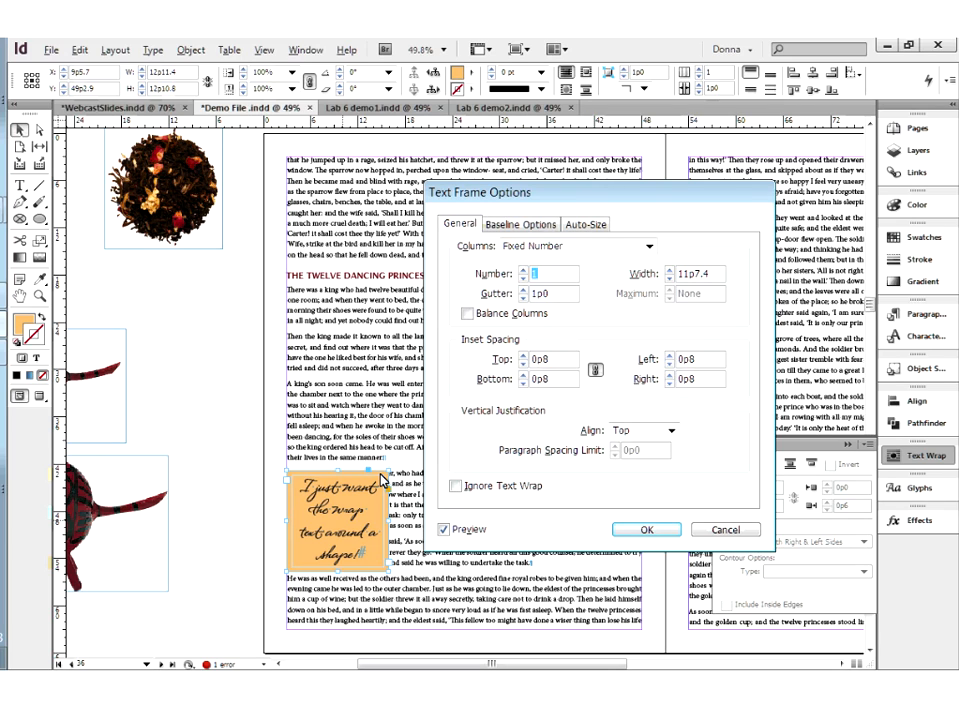
key("Return")
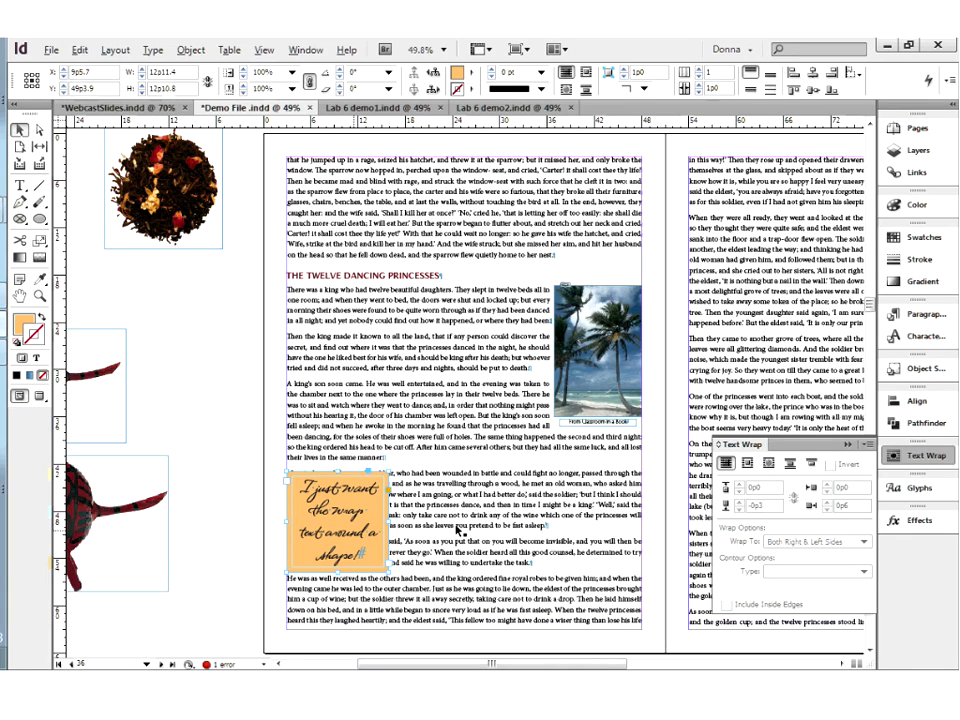
Wrap the body text around the orange frame's bounding box and set its bottom offset to 0p0
left_click(748, 465)
left_click(746, 463)
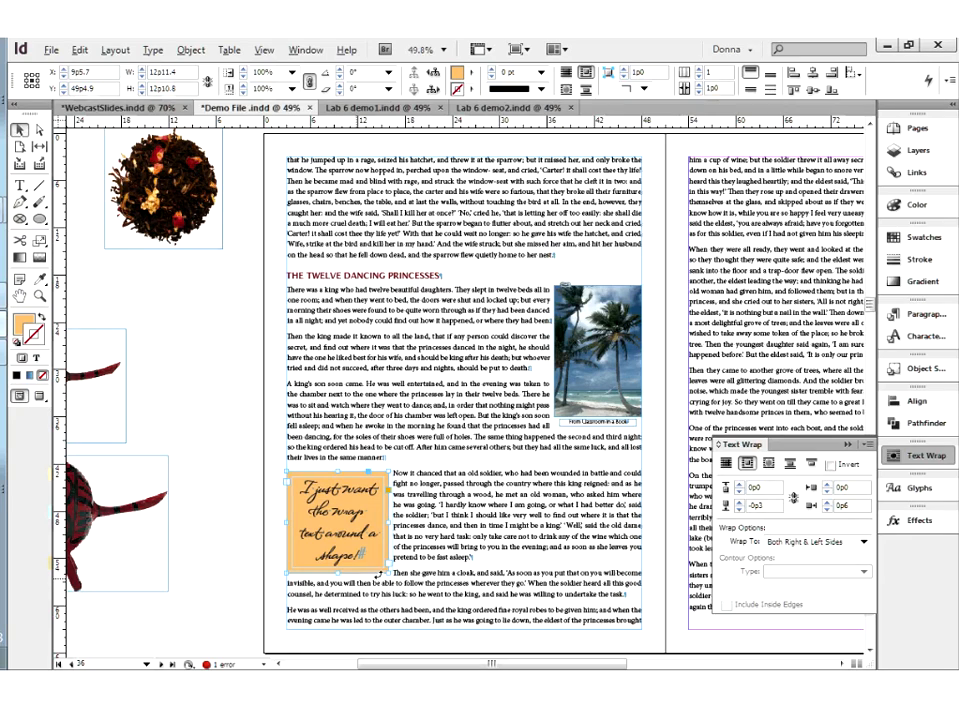
left_click(727, 506)
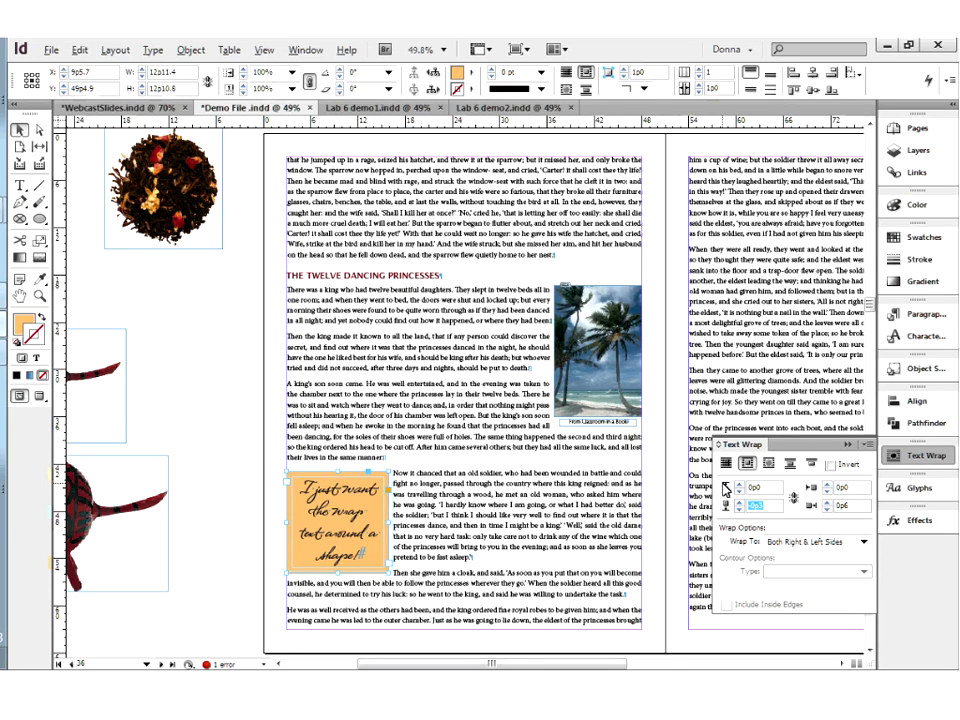
type("0")
key("Return")
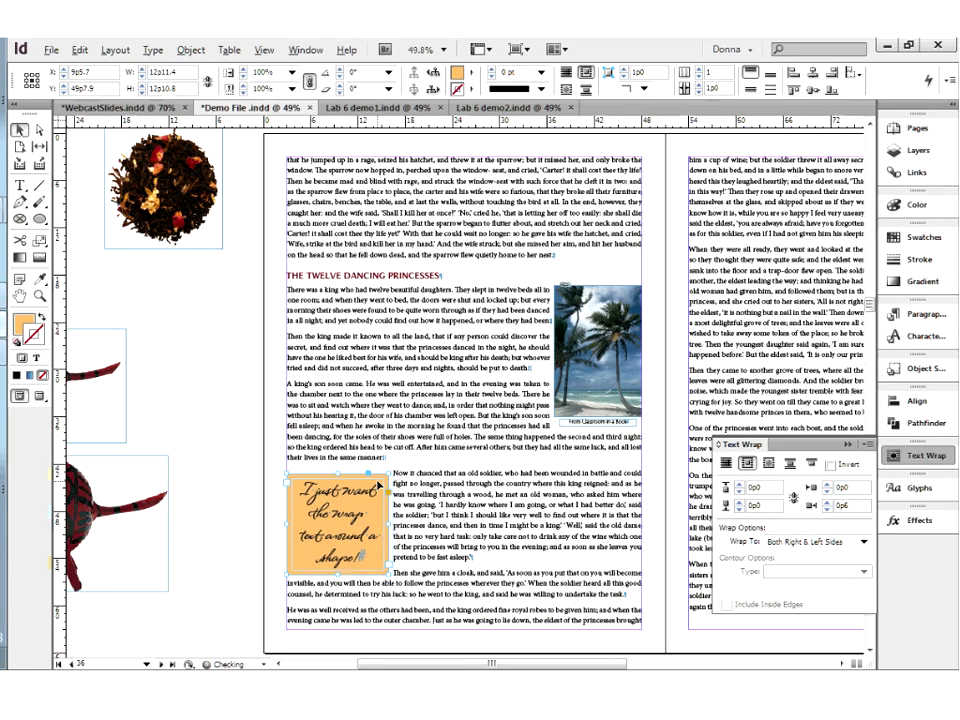
Set the orange frame's bottom wrap offset to -0p1 and nudge the frame vertically to a Y position of 49p5.9
key("Down")
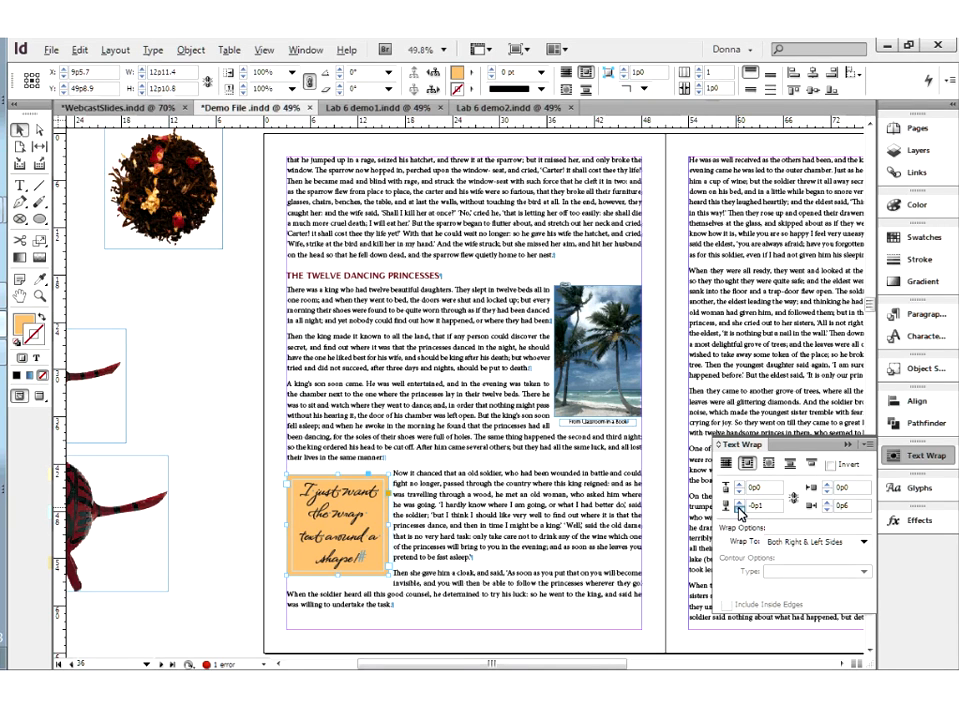
left_click(740, 512)
left_click(740, 512)
left_click(739, 506)
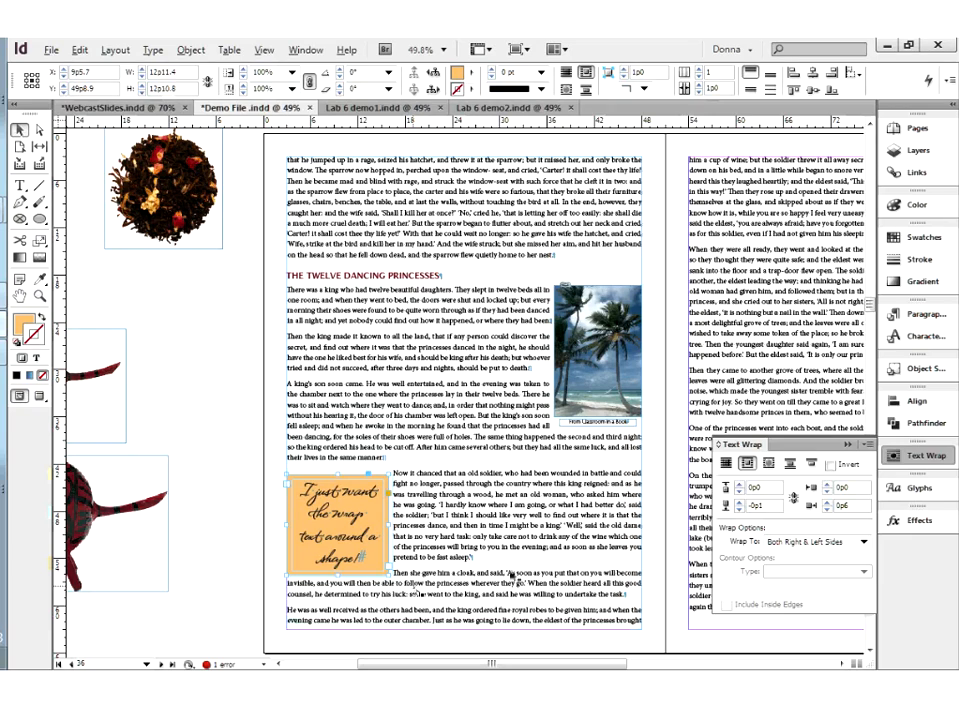
key("Up")
key("Up")
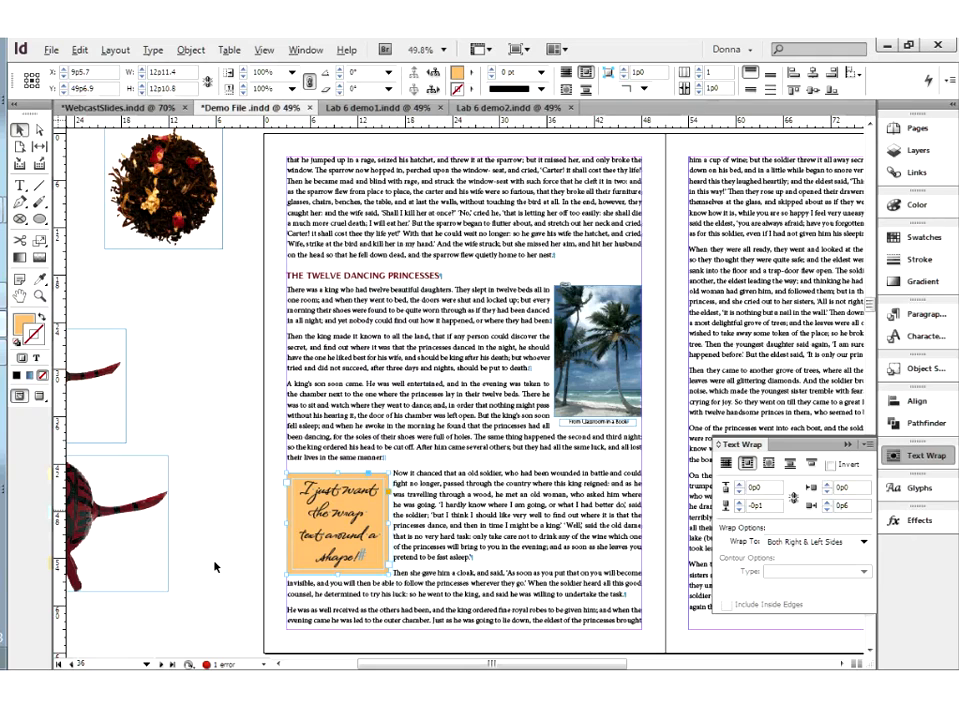
left_click(270, 558)
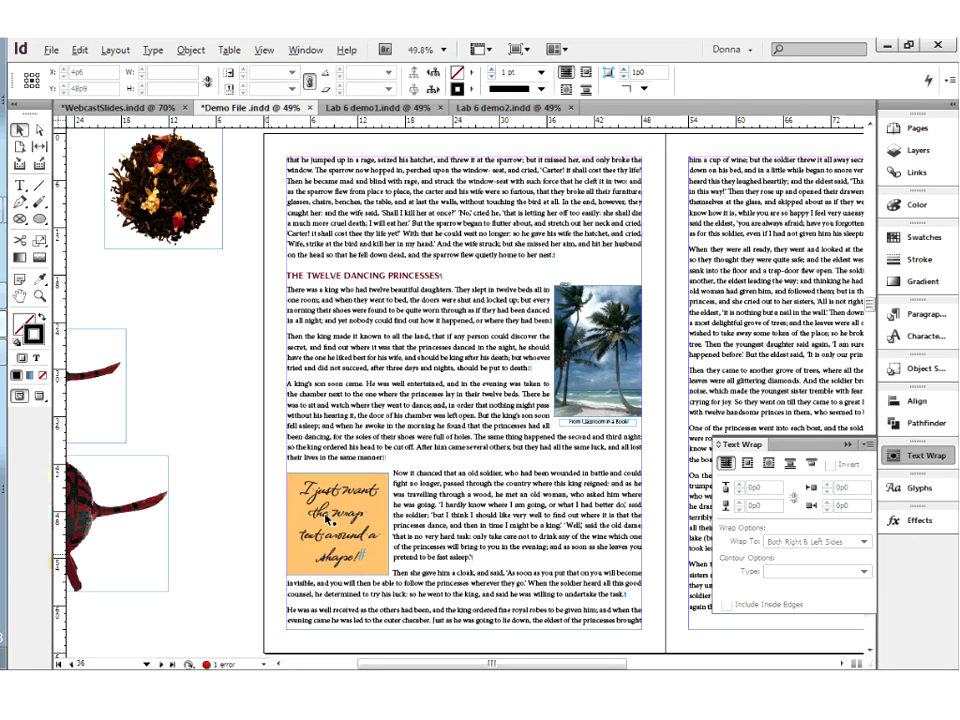
left_click(330, 521)
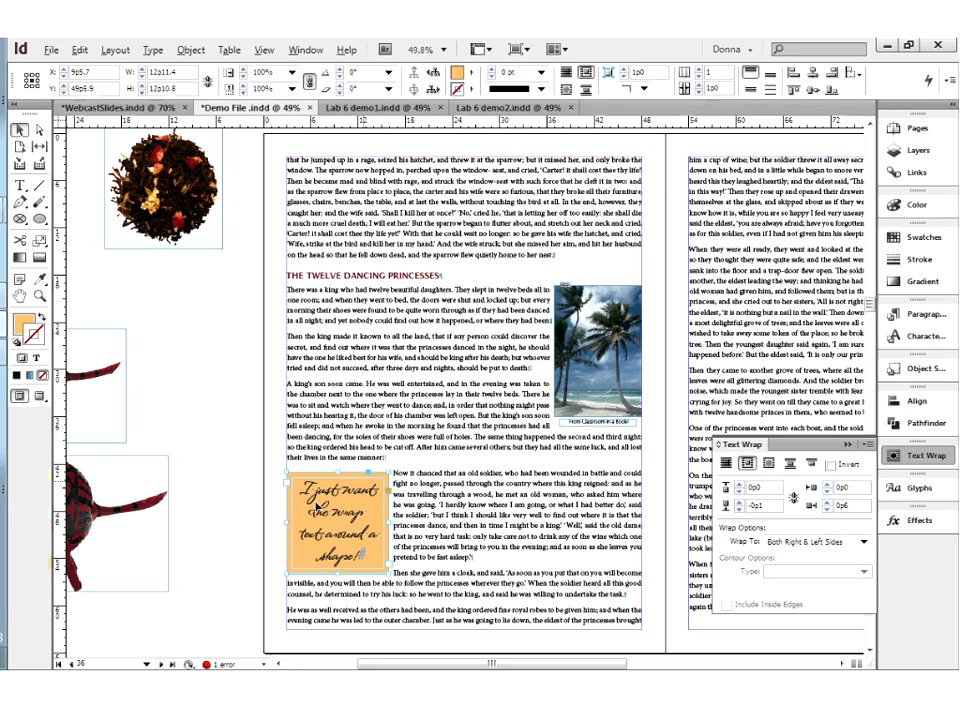
left_click(221, 531)
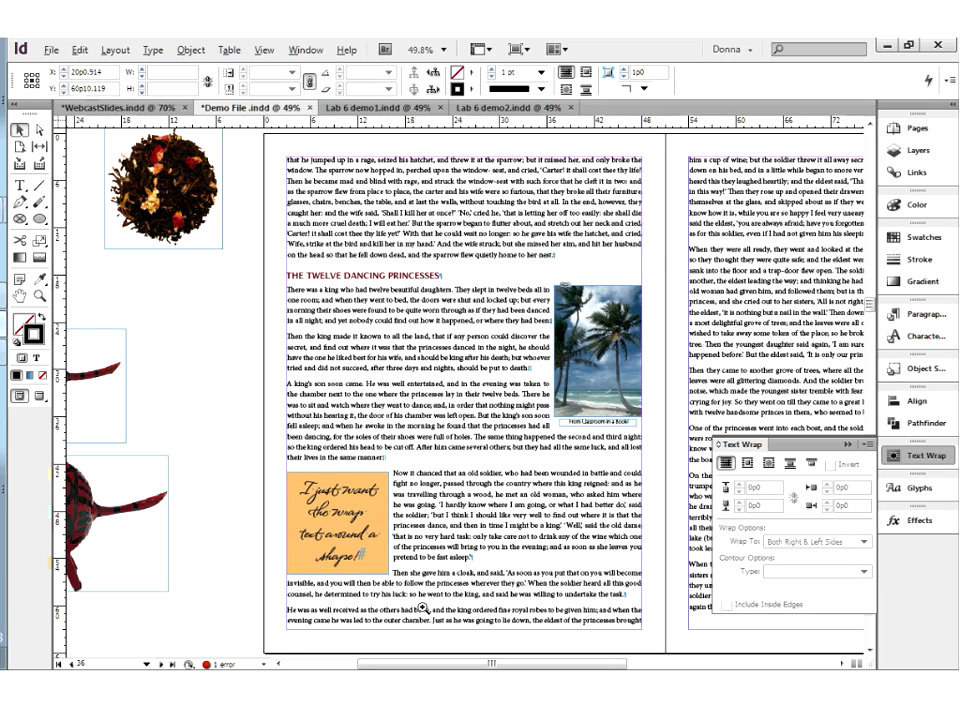
Nudge the orange frame up to Y 49p4.9, then extend its bottom edge to a frame height of about 13p1.7
left_click_drag(275, 457, 422, 610)
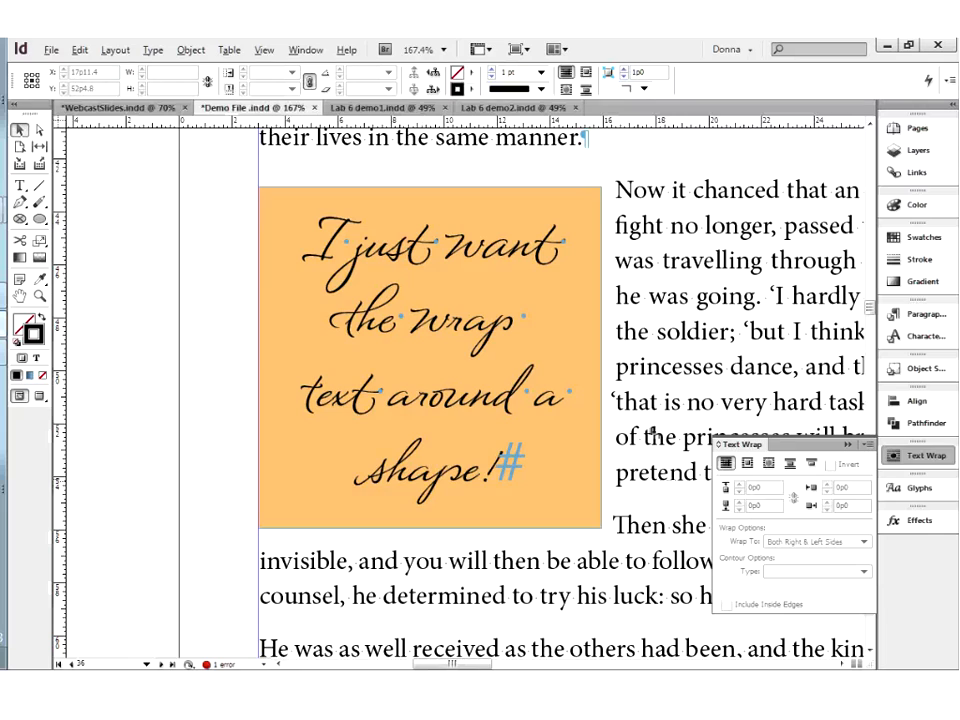
left_click(597, 201)
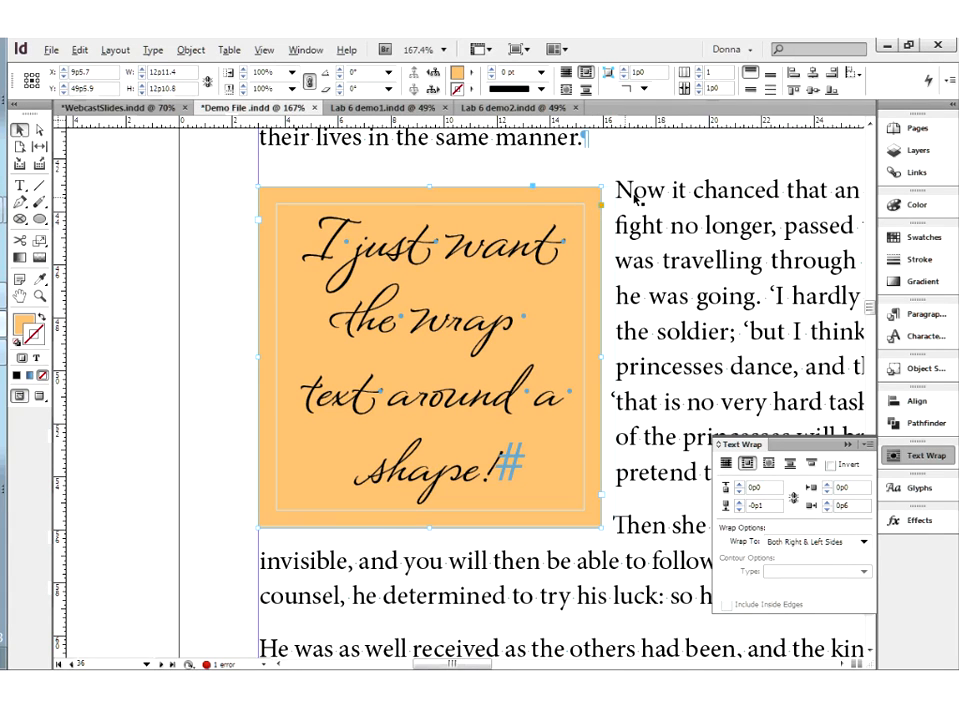
key("Up")
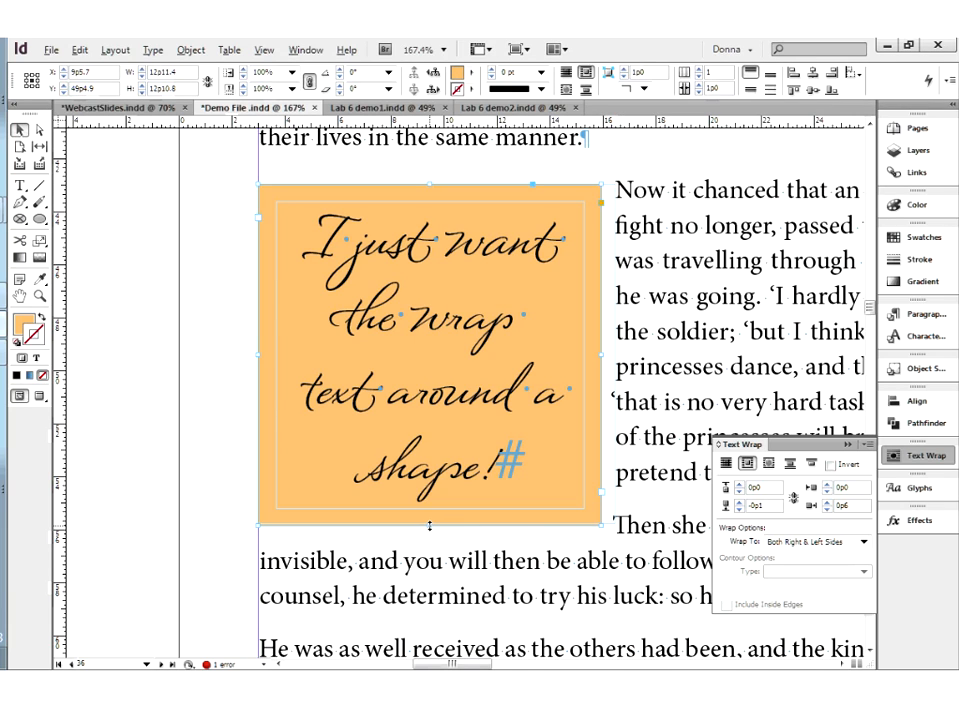
left_click_drag(431, 526, 431, 532)
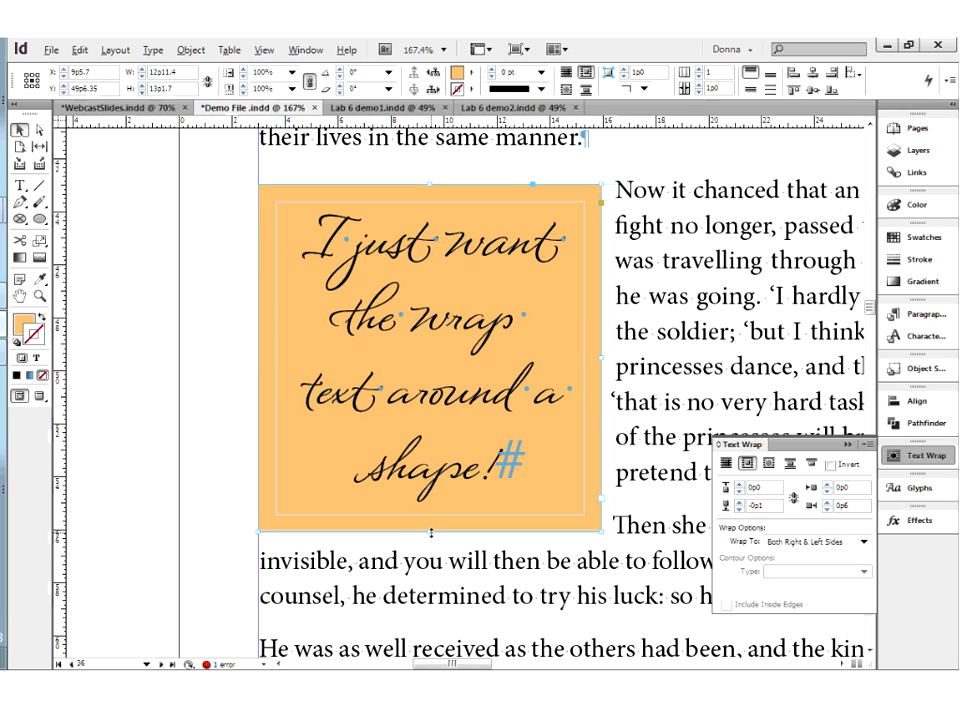
left_click(223, 458)
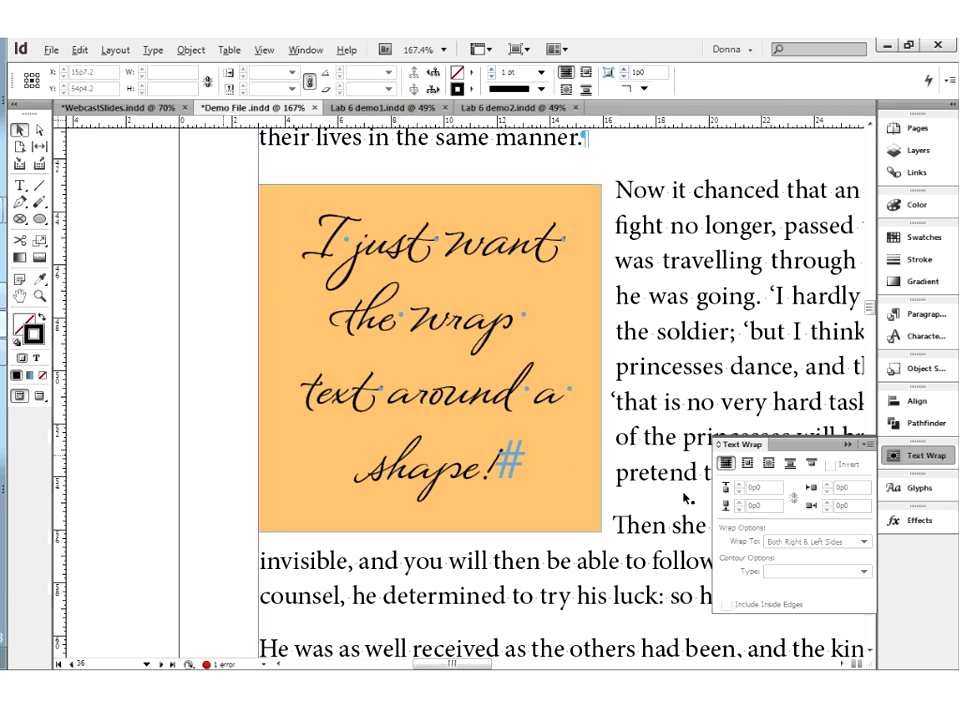
Move the pink circle from the pasteboard over the facing page's upper-right corner and wrap the text around its object shape
left_click(849, 452)
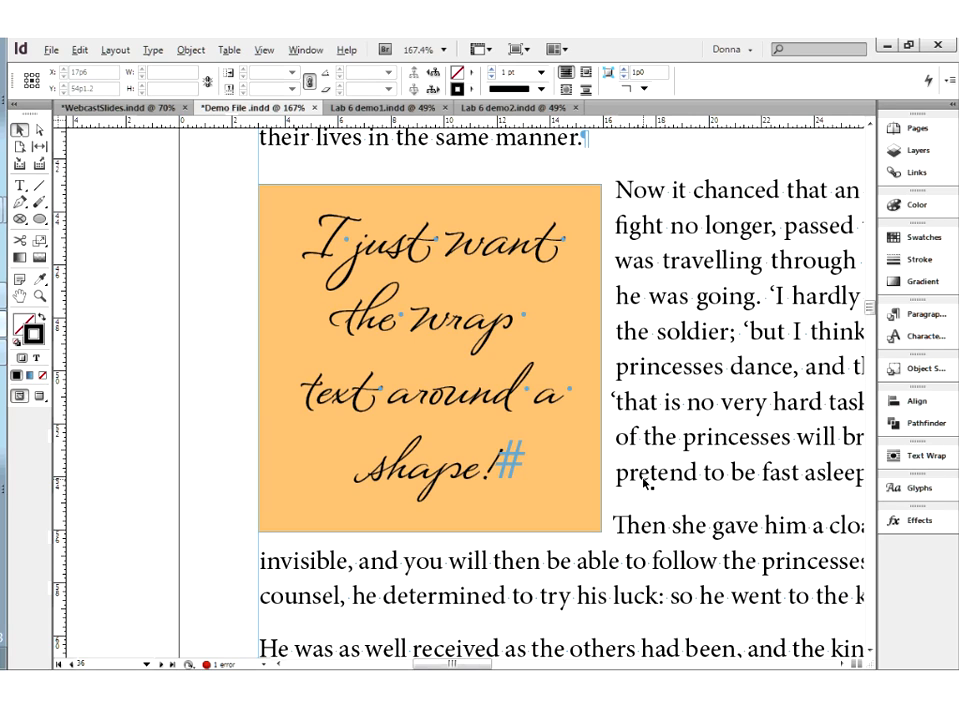
key("ctrl+0")
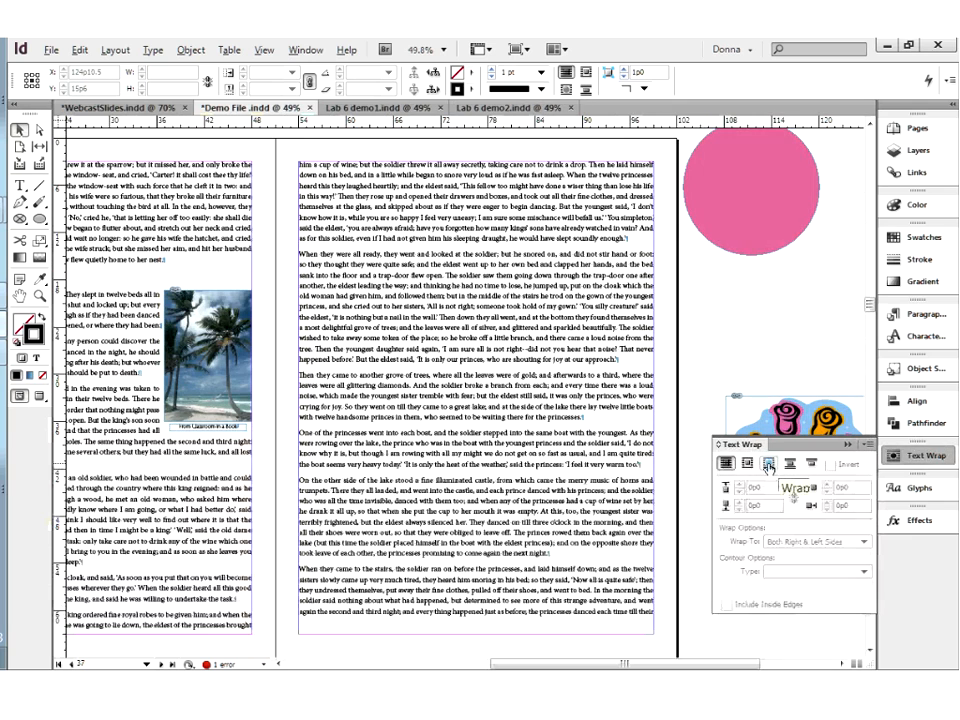
left_click(768, 465)
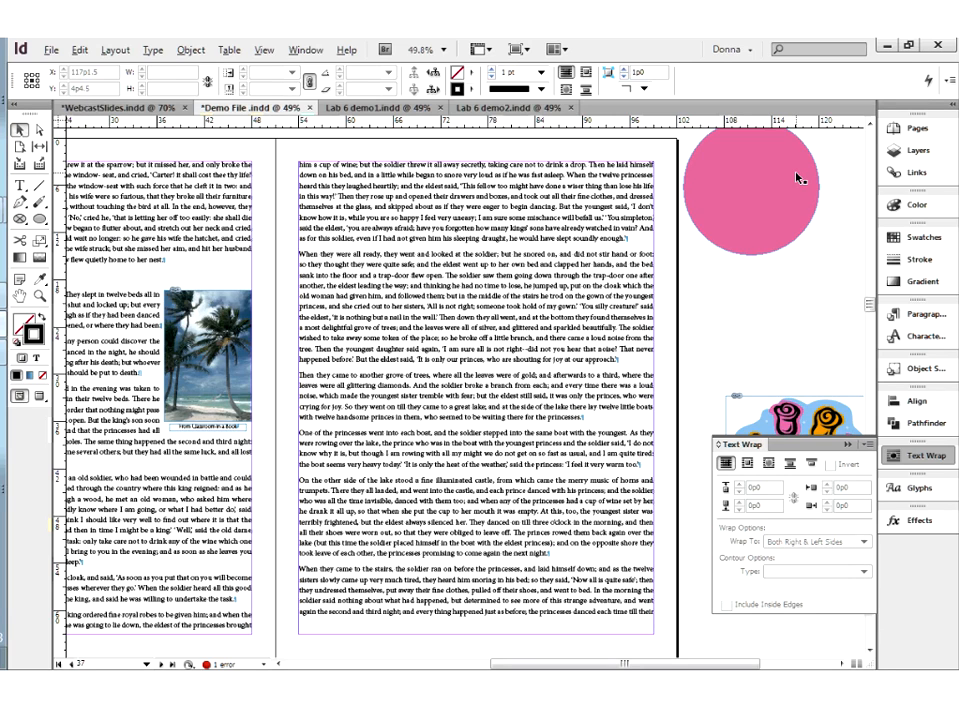
left_click_drag(796, 178, 670, 186)
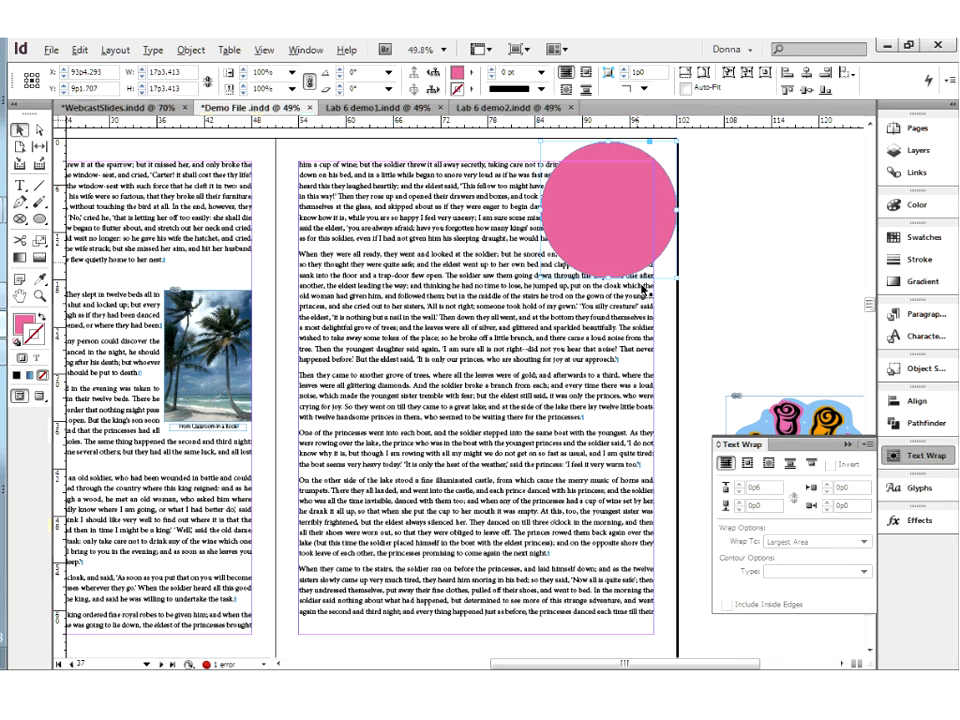
left_click(768, 465)
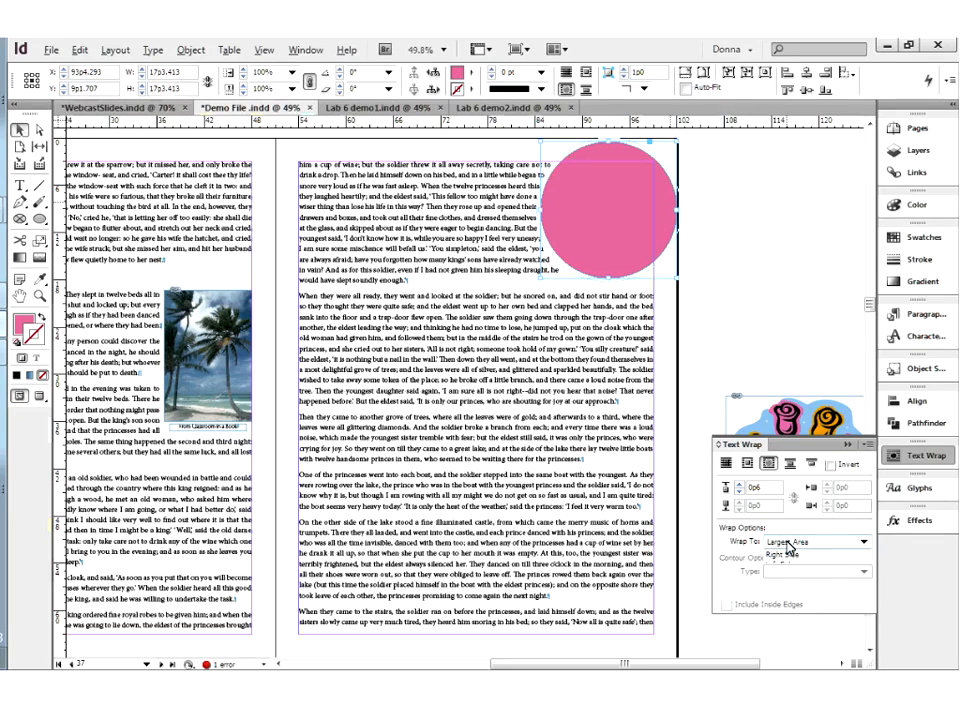
Set the circle's Wrap To option to Both Right & Left Sides and move the circle into the middle of the text
left_click(789, 543)
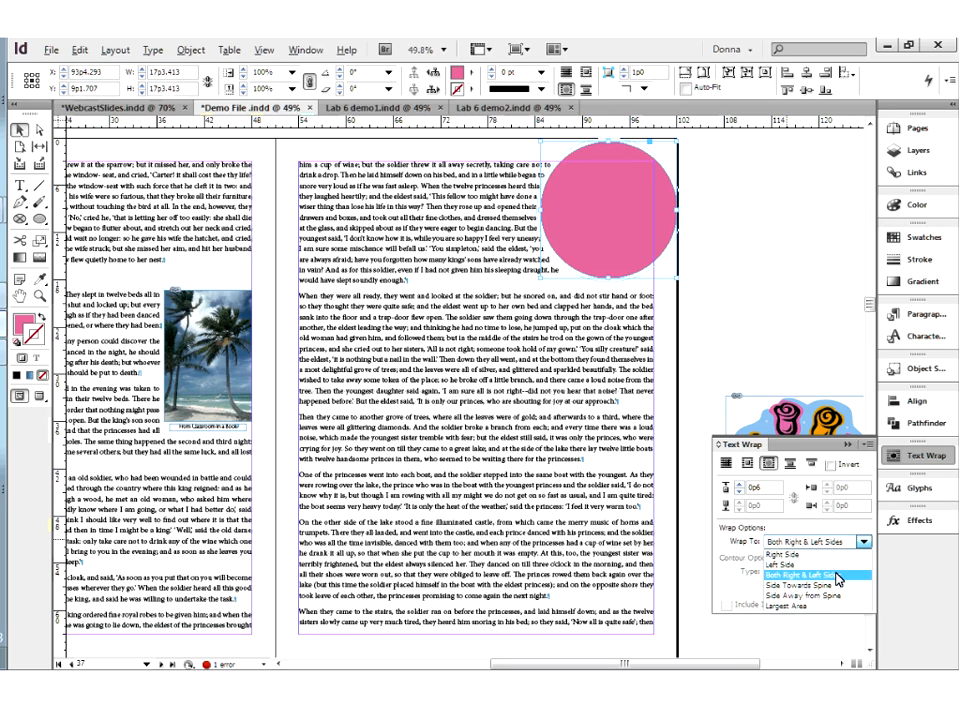
left_click(838, 578)
left_click_drag(662, 201, 614, 242)
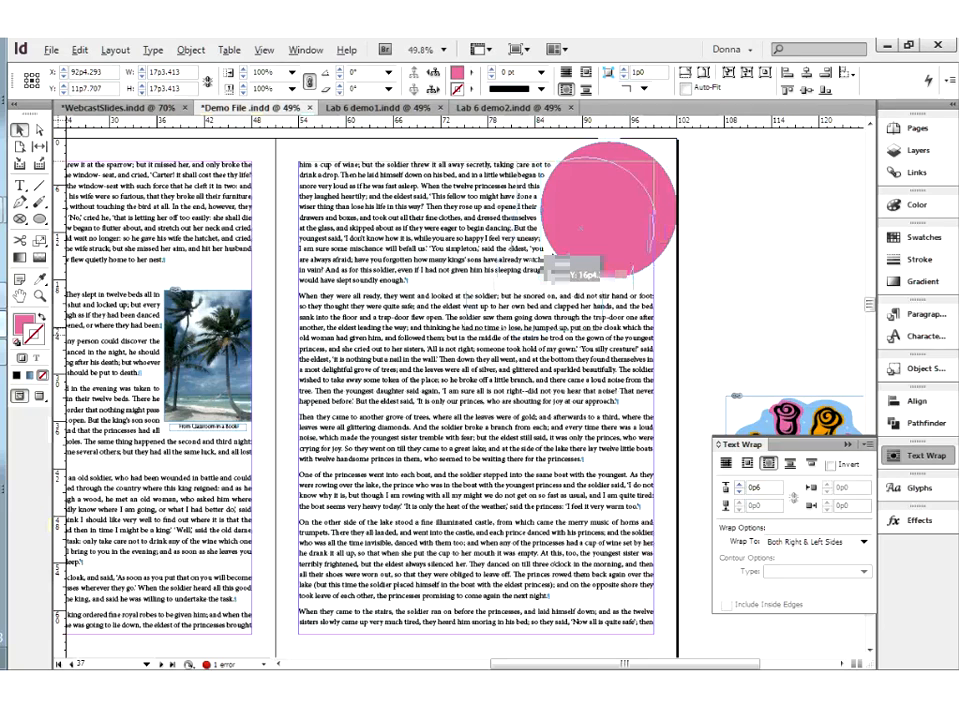
left_click_drag(556, 262, 538, 256)
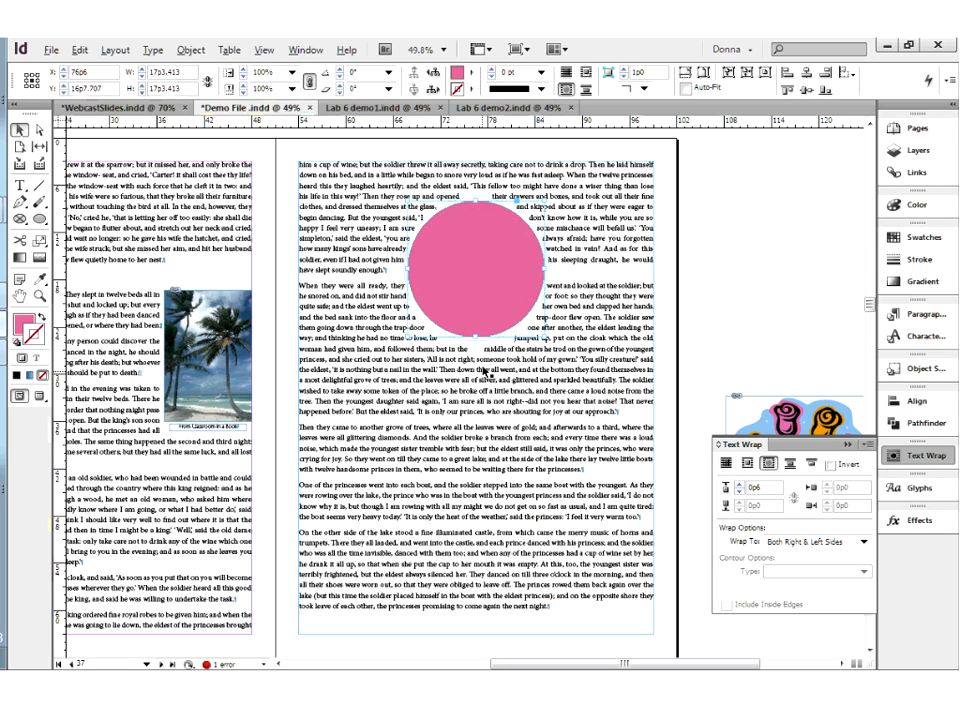
Move the circle back near the text's right margin at the top of the page and set its Wrap To option to Left Side
left_click_drag(509, 242, 533, 238)
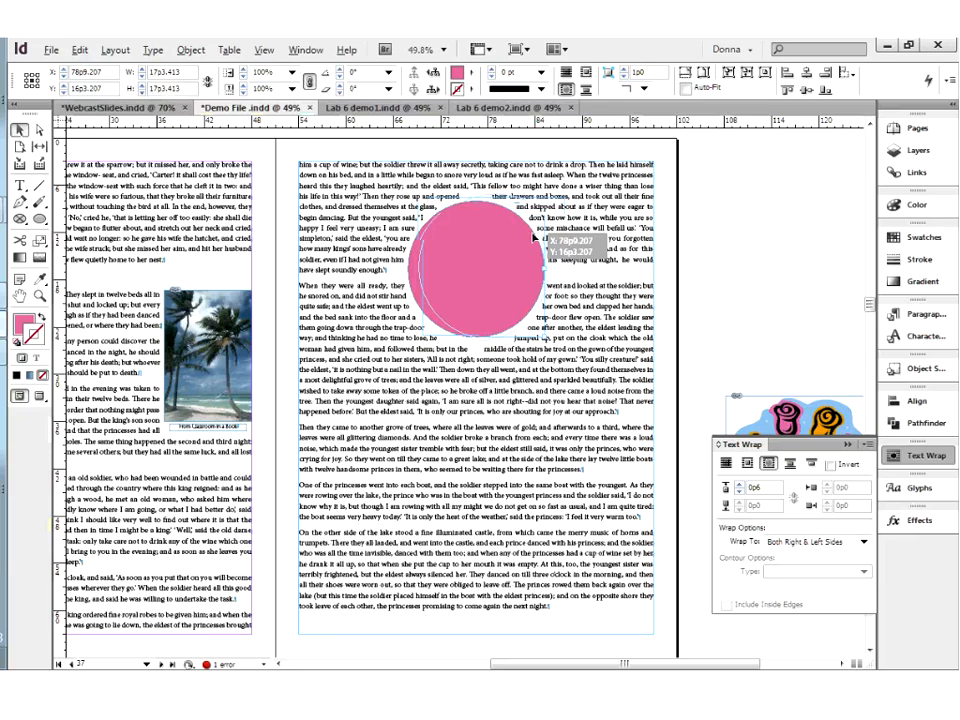
left_click_drag(538, 238, 610, 206)
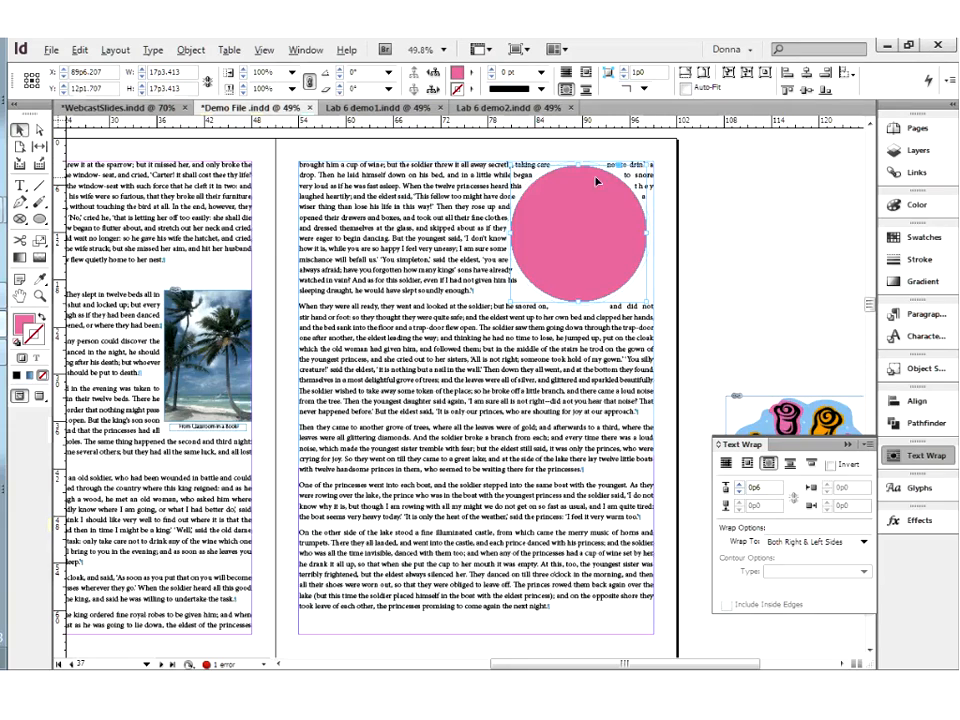
left_click(790, 546)
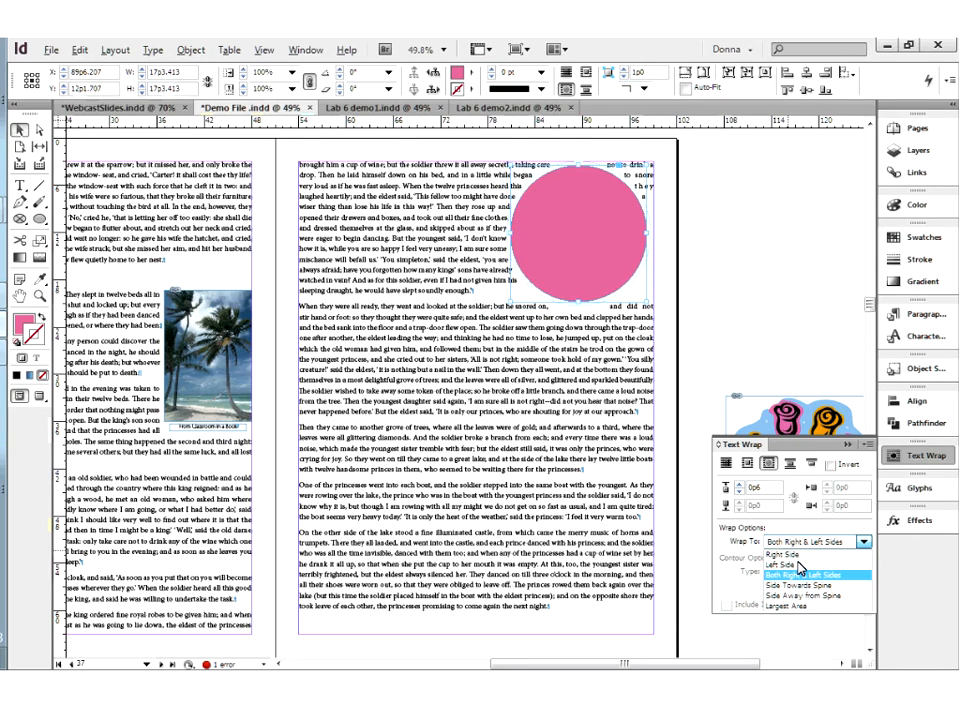
left_click(795, 565)
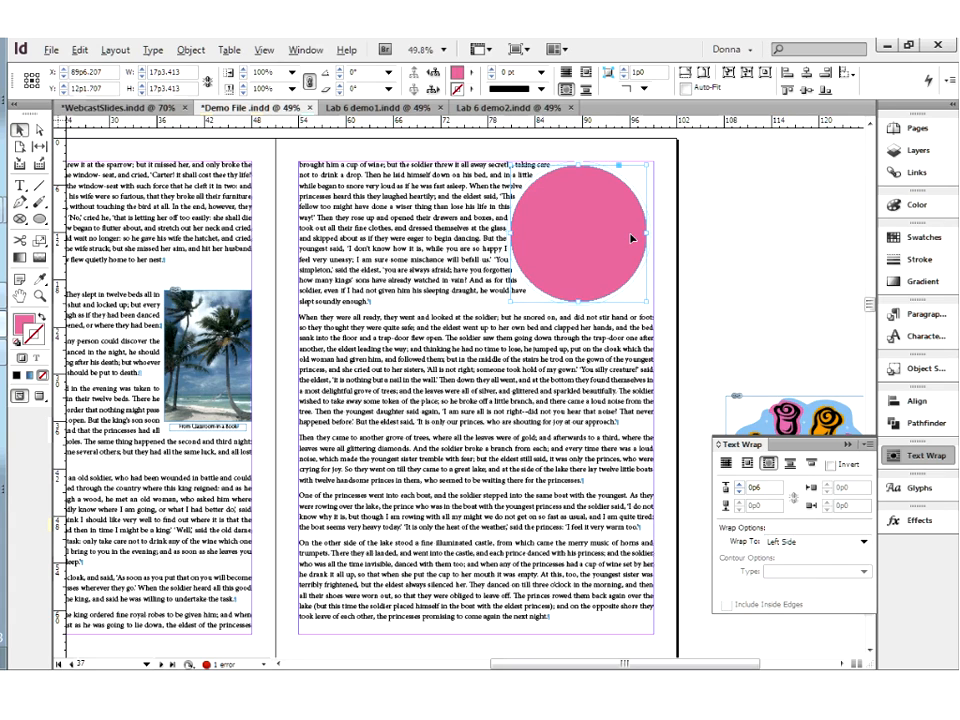
Set the pink circle's Wrap To option to Largest Area, then shift the circle inward and back to the right margin at about X 91p0.2
left_click(792, 545)
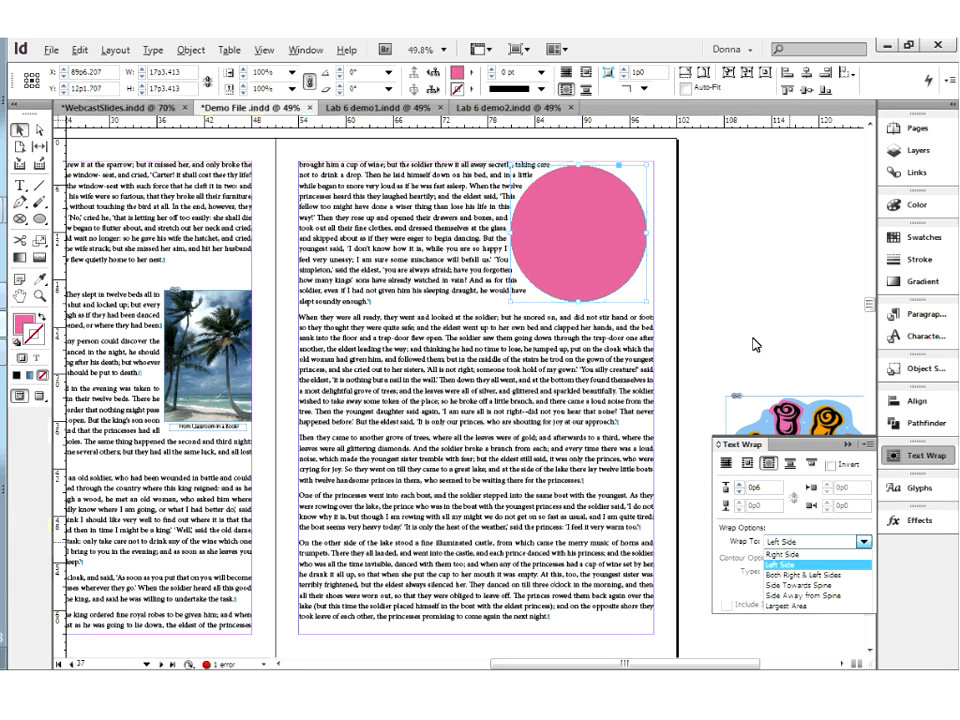
left_click(824, 606)
left_click_drag(624, 214, 600, 237)
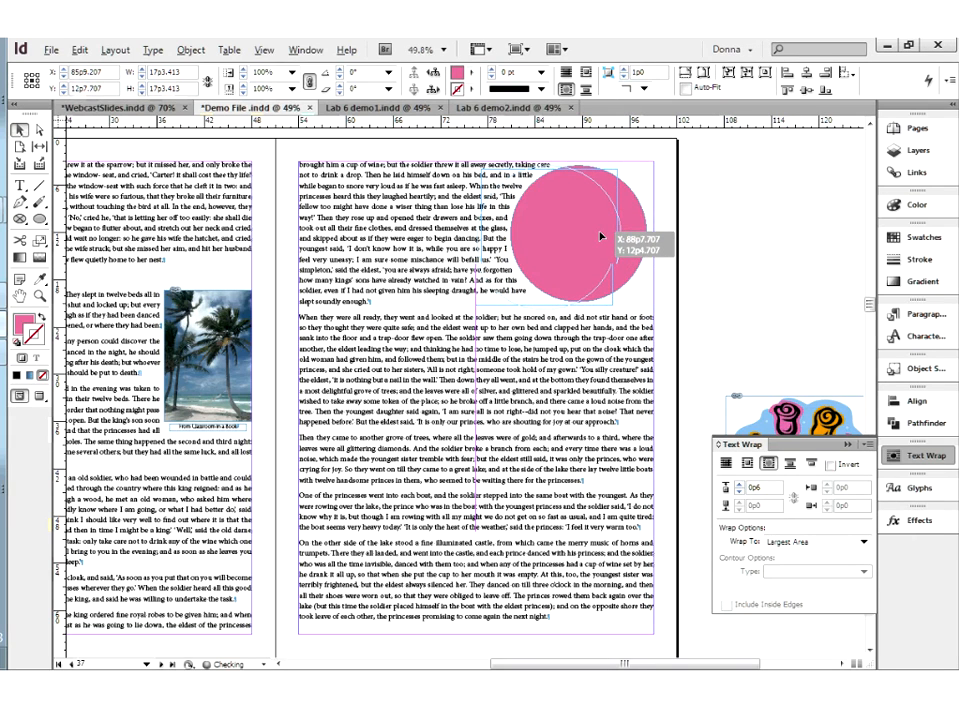
left_click_drag(600, 237, 556, 240)
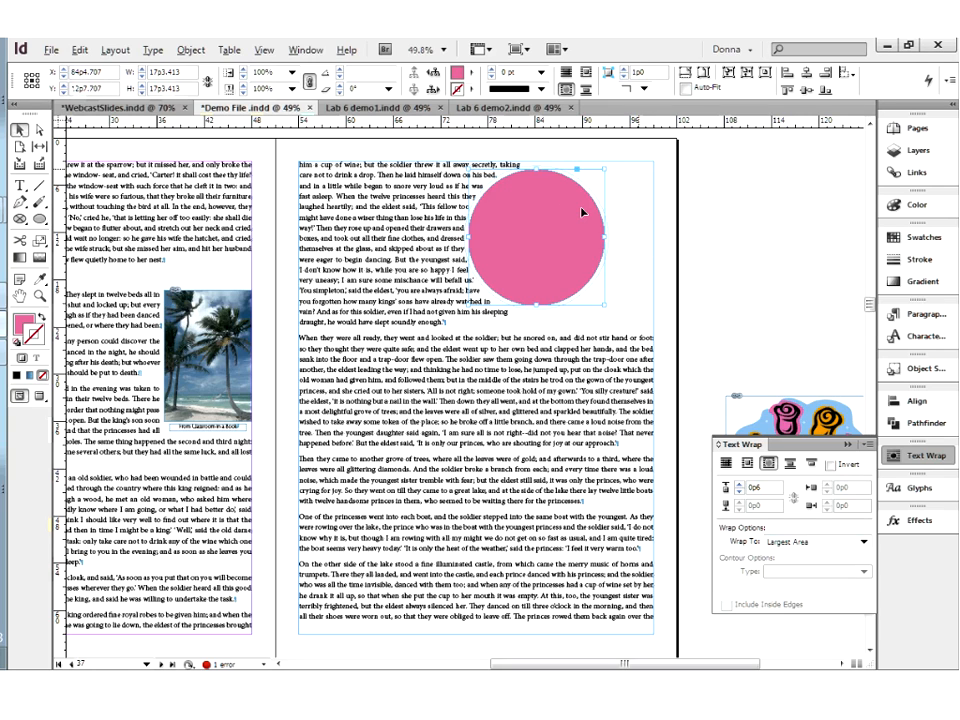
left_click_drag(581, 212, 625, 201)
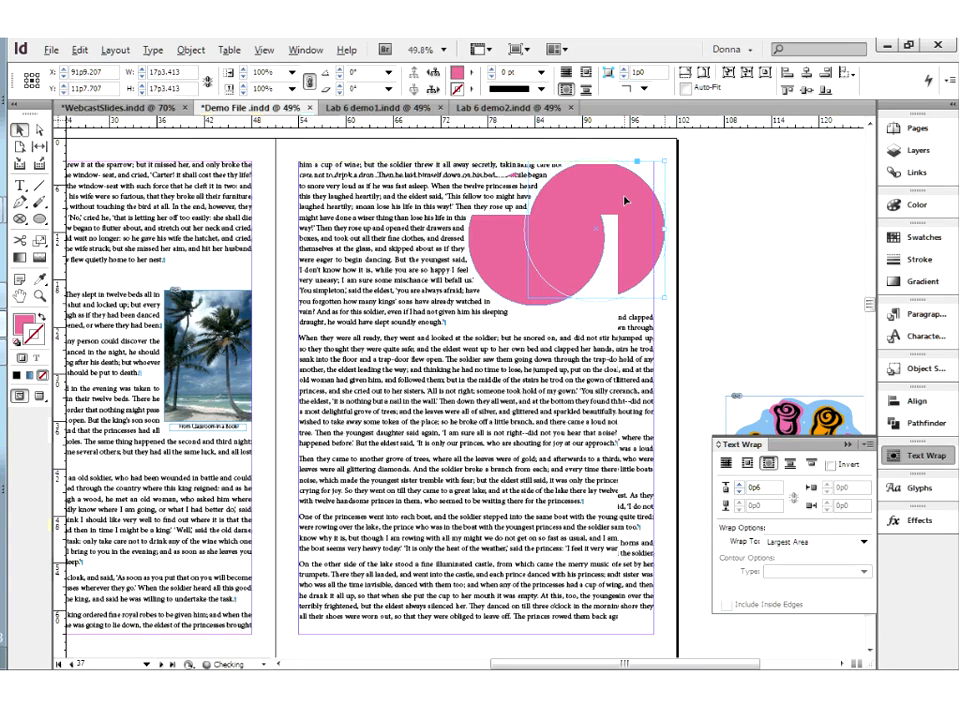
left_click_drag(625, 201, 618, 201)
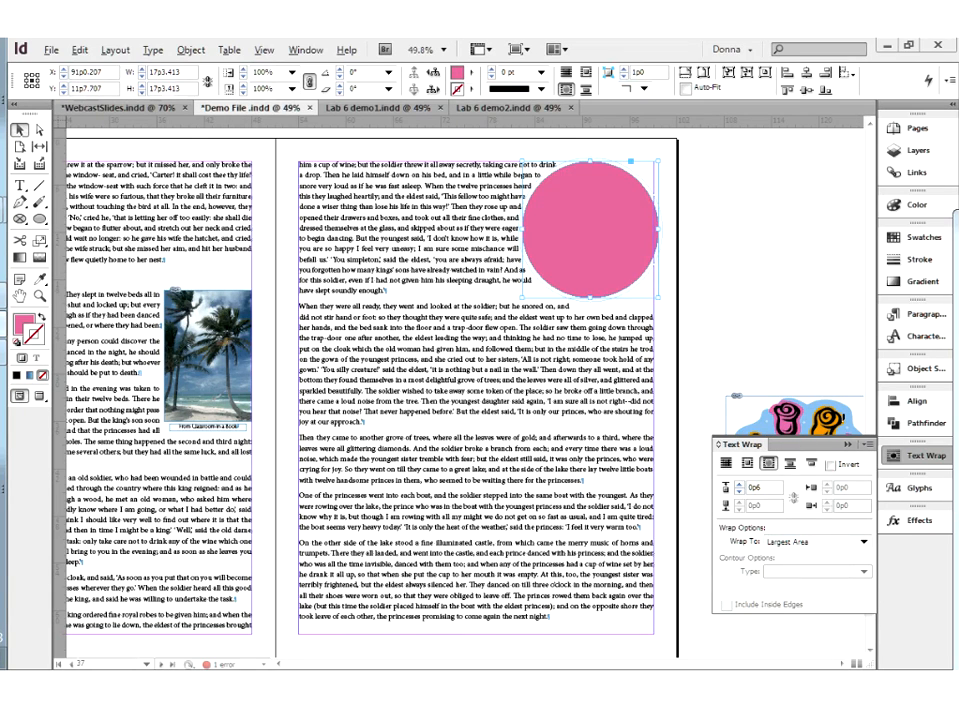
Move the flower vase illustration fully into view on the pasteboard beside the page and examine its artwork up close
left_click(815, 418)
left_click(847, 444)
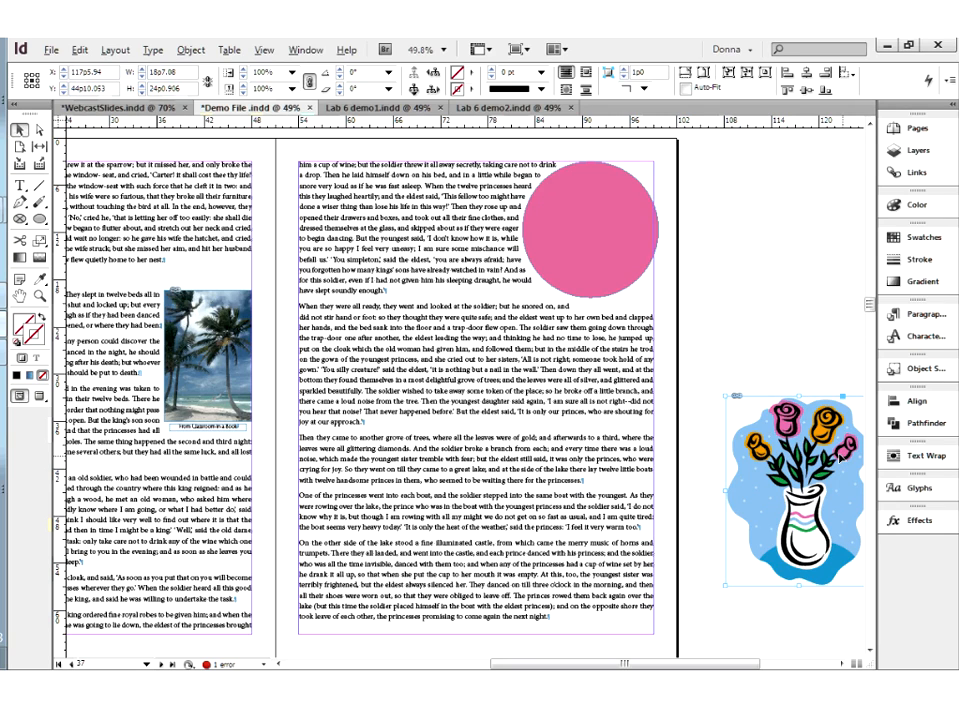
left_click_drag(840, 456, 809, 464)
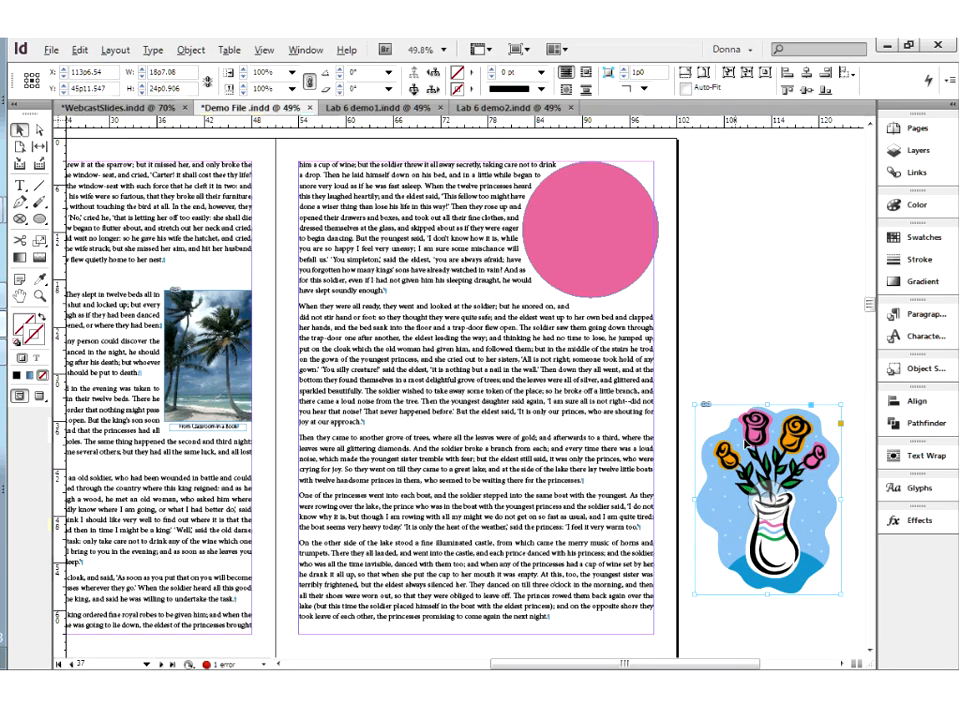
left_click_drag(706, 442, 720, 450)
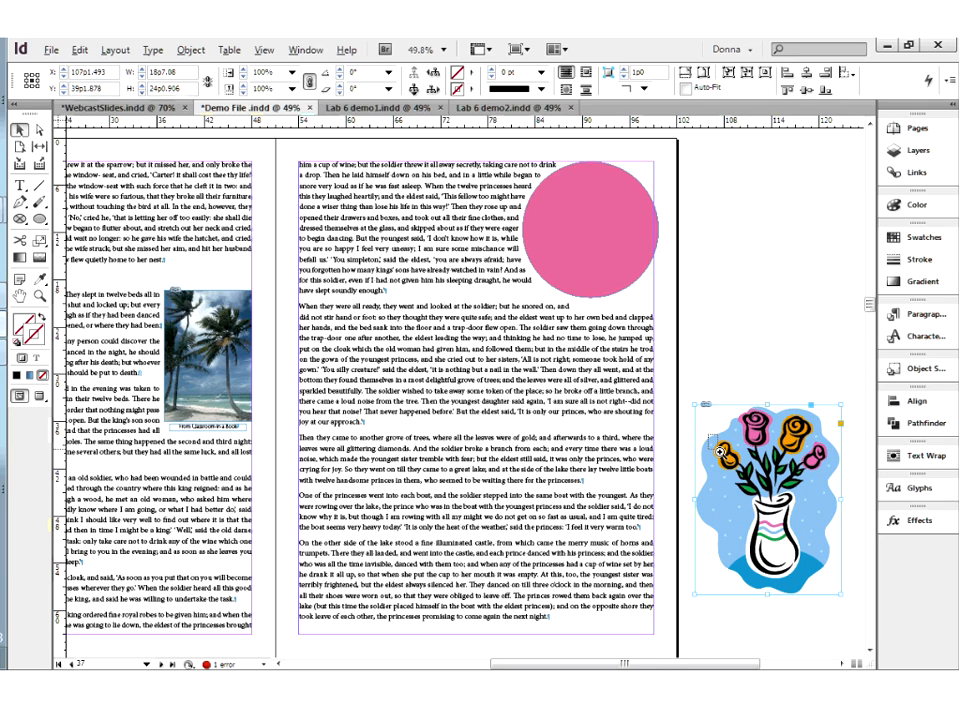
left_click_drag(719, 452, 750, 484)
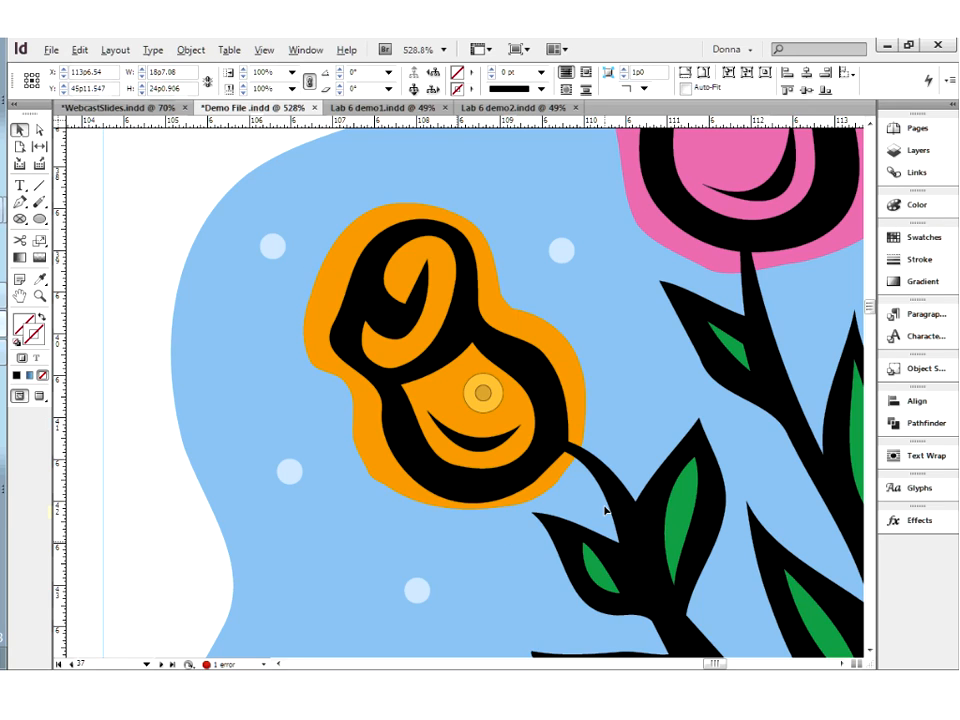
key("ctrl+0")
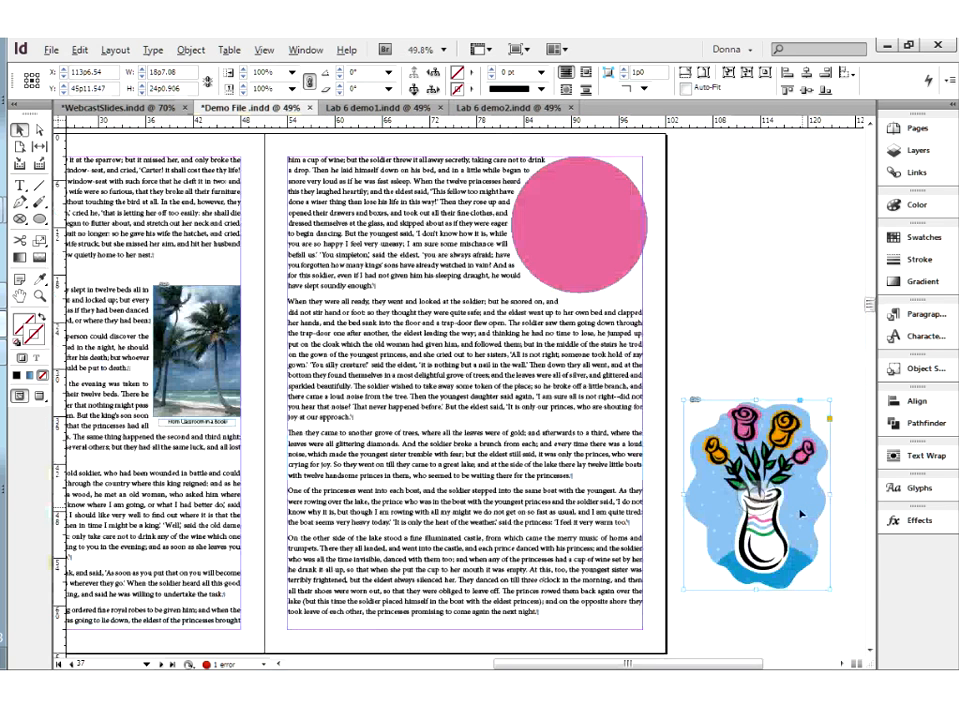
Place the vase in the page's lower-right corner and wrap the text around its object shape with a 0p8 offset
left_click_drag(803, 513, 617, 554)
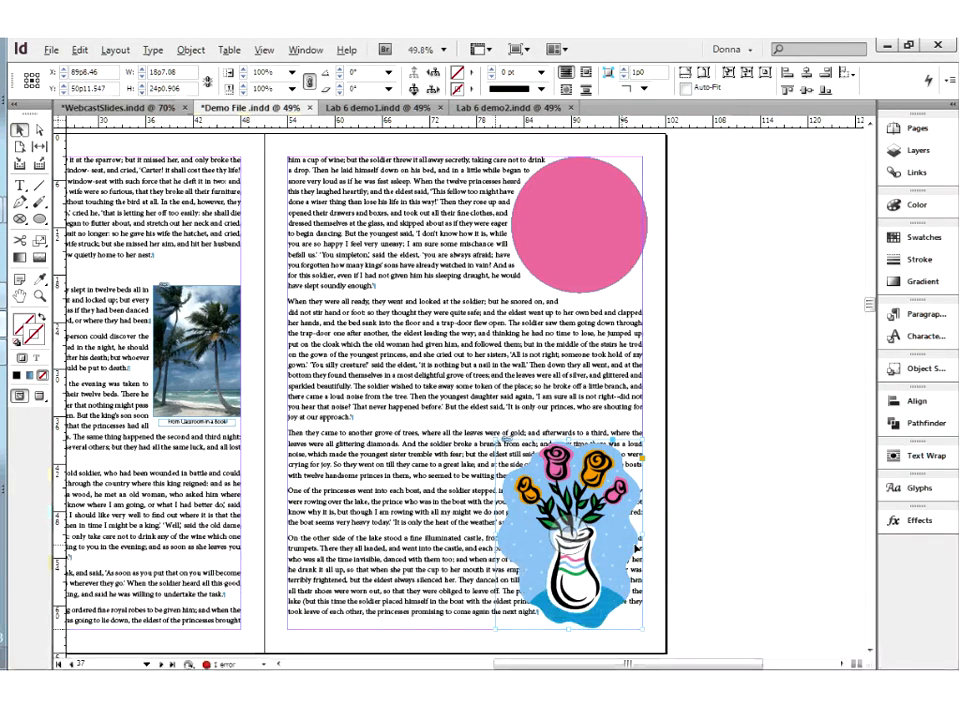
left_click(926, 457)
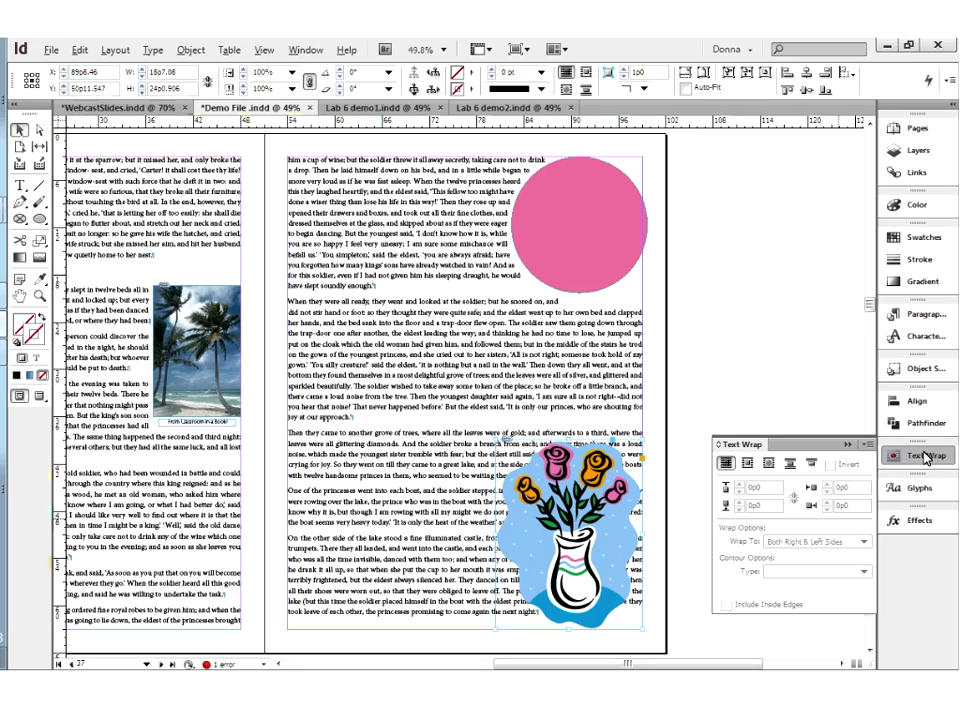
left_click(769, 465)
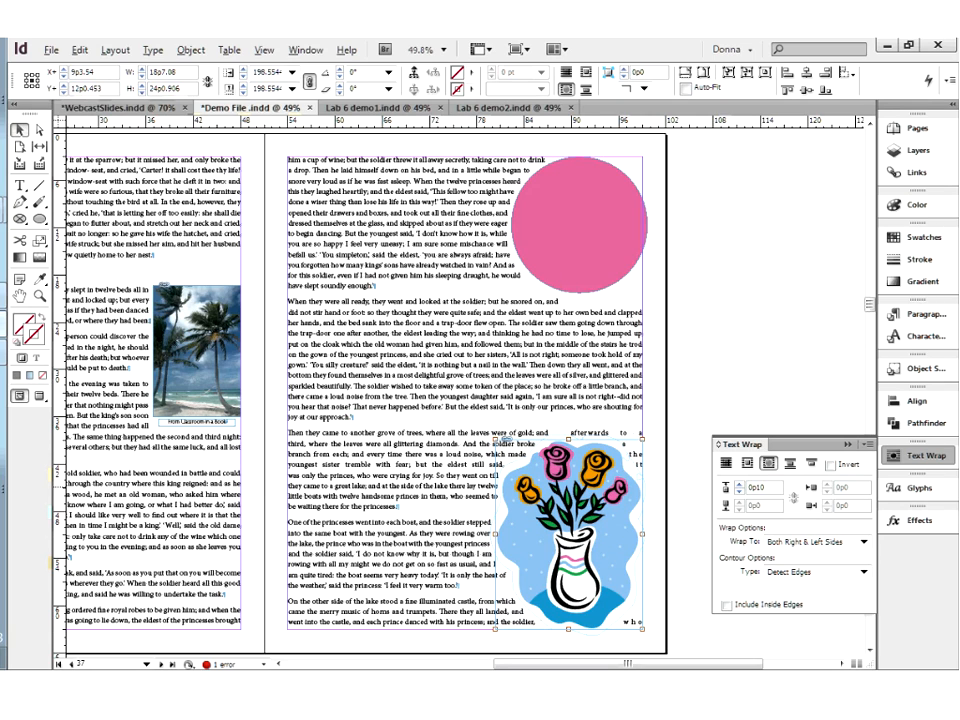
left_click(739, 494)
left_click(739, 494)
left_click(739, 494)
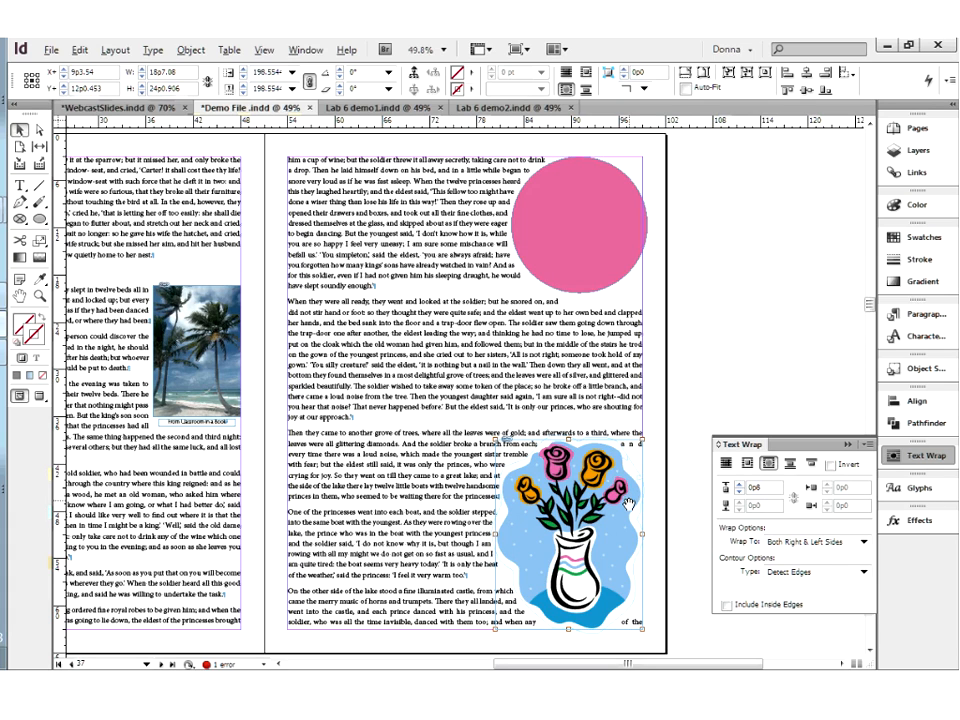
Shift the vase slightly right to about X 90p1.5 and set its Wrap To option to Largest Area
left_click(686, 421)
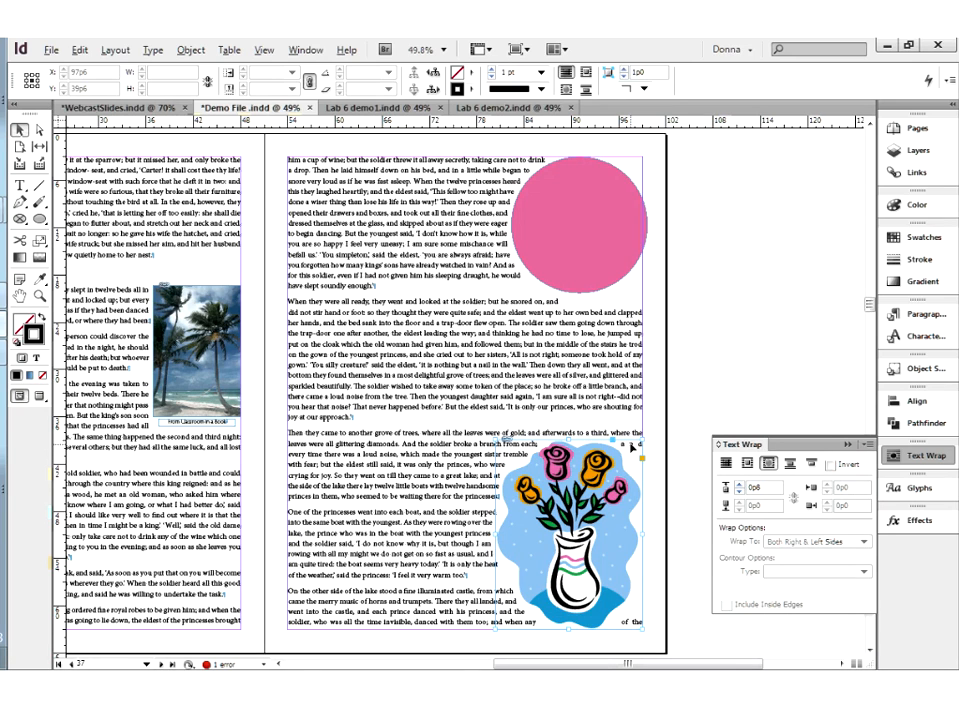
left_click(631, 447)
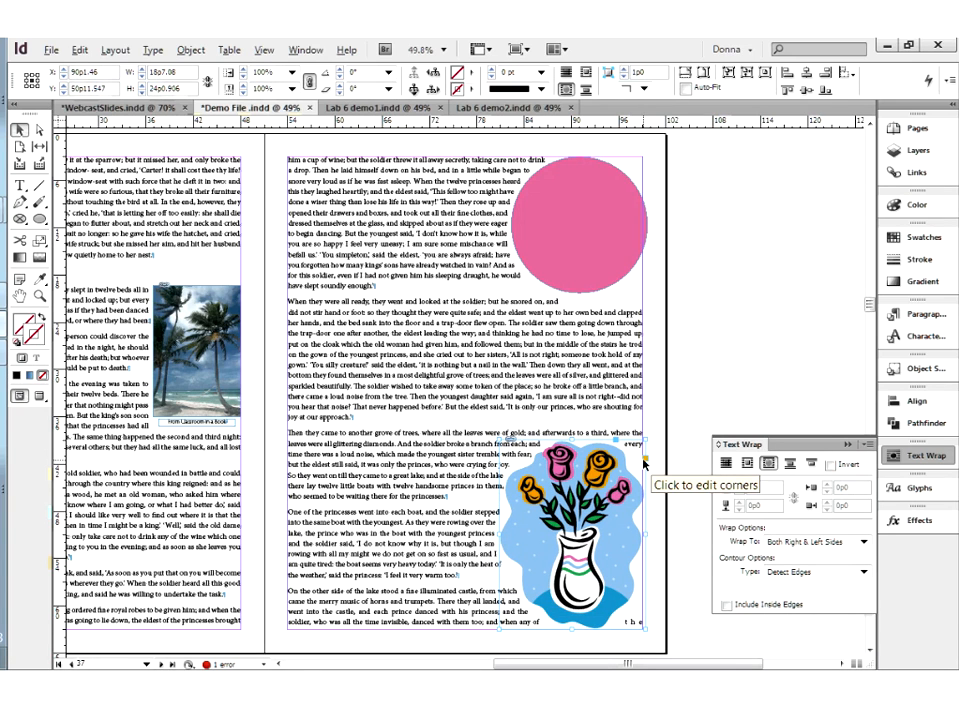
left_click(797, 546)
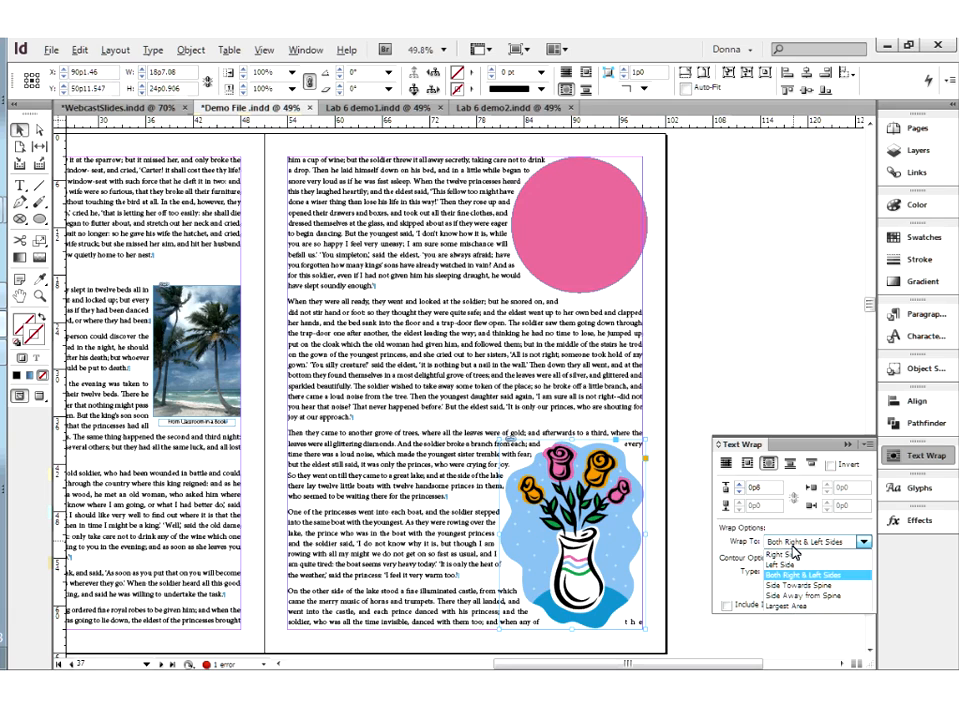
left_click(790, 606)
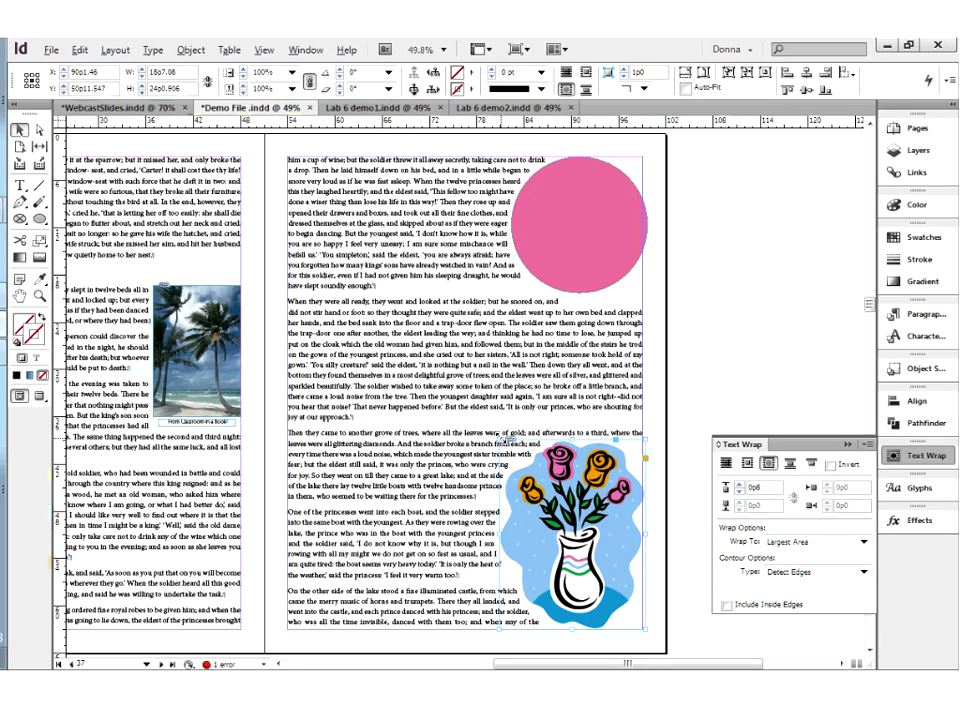
Undo a frame-only enlargement of the vase, then scale the frame and artwork together to about 19p6.5 by 25p3.7
left_click_drag(499, 439, 446, 355)
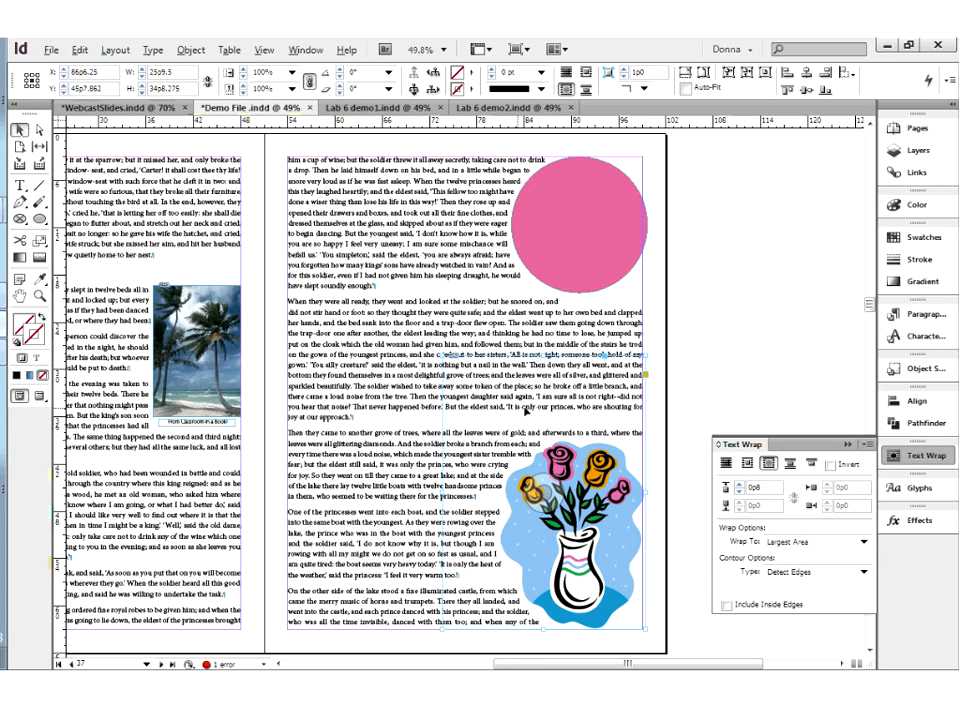
key("ctrl+z")
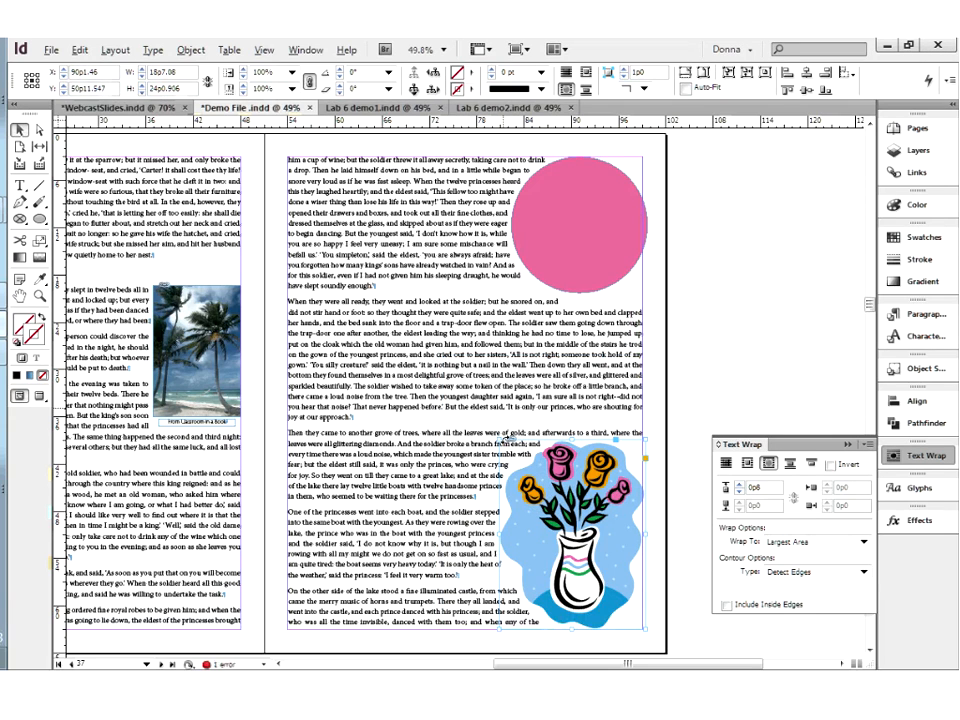
left_click_drag(500, 438, 488, 430)
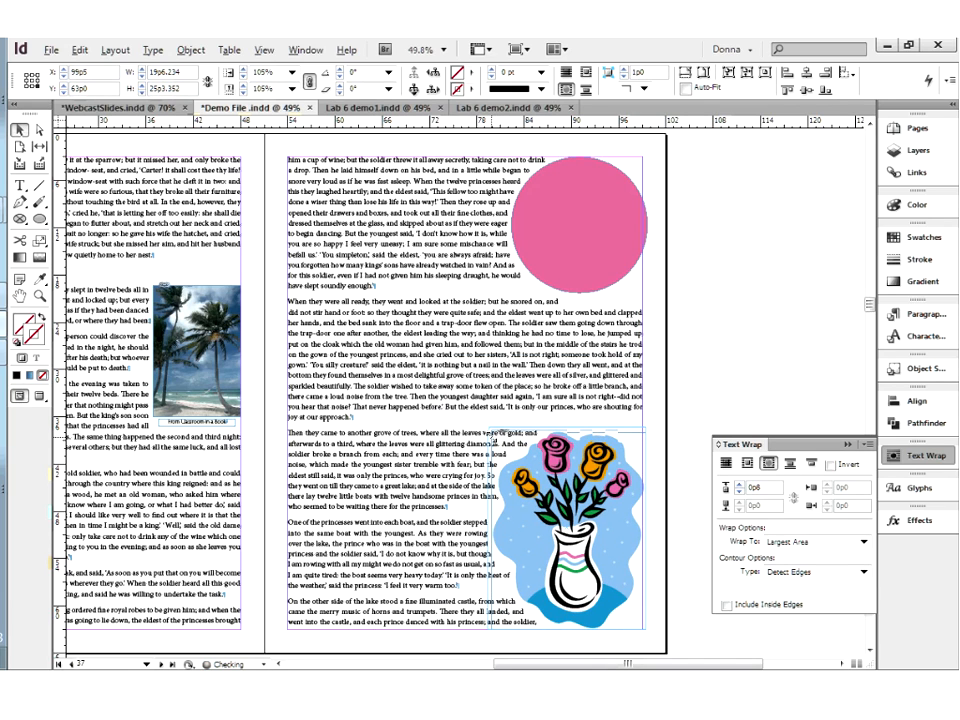
Preview the page without guides and frame edges and examine the text wrap around the vase up close
left_click(264, 390)
left_click(39, 397)
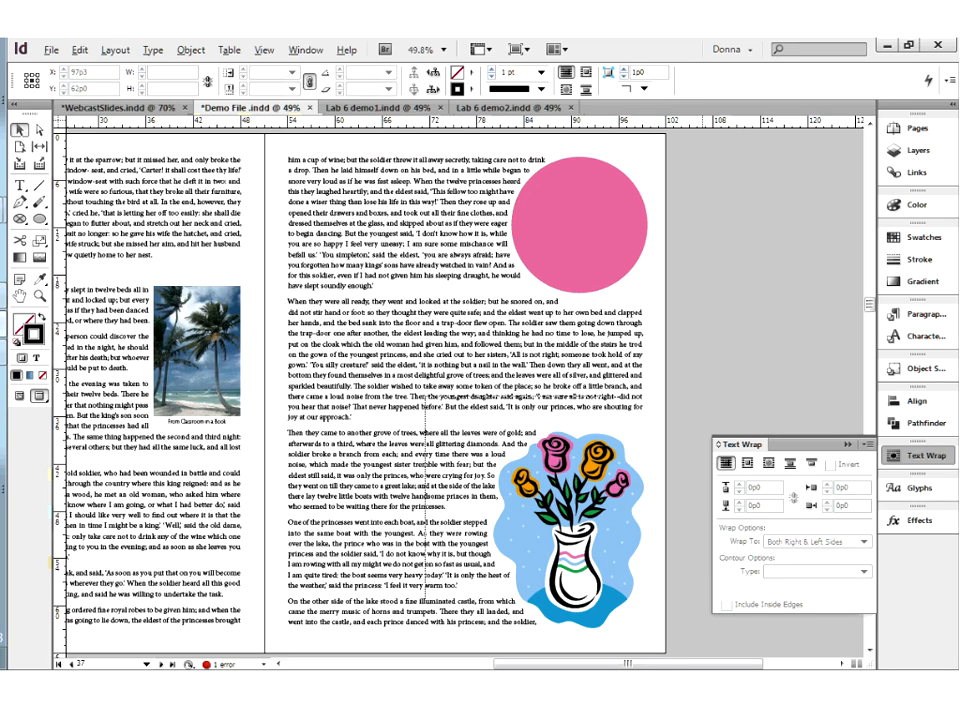
left_click_drag(425, 397, 658, 631)
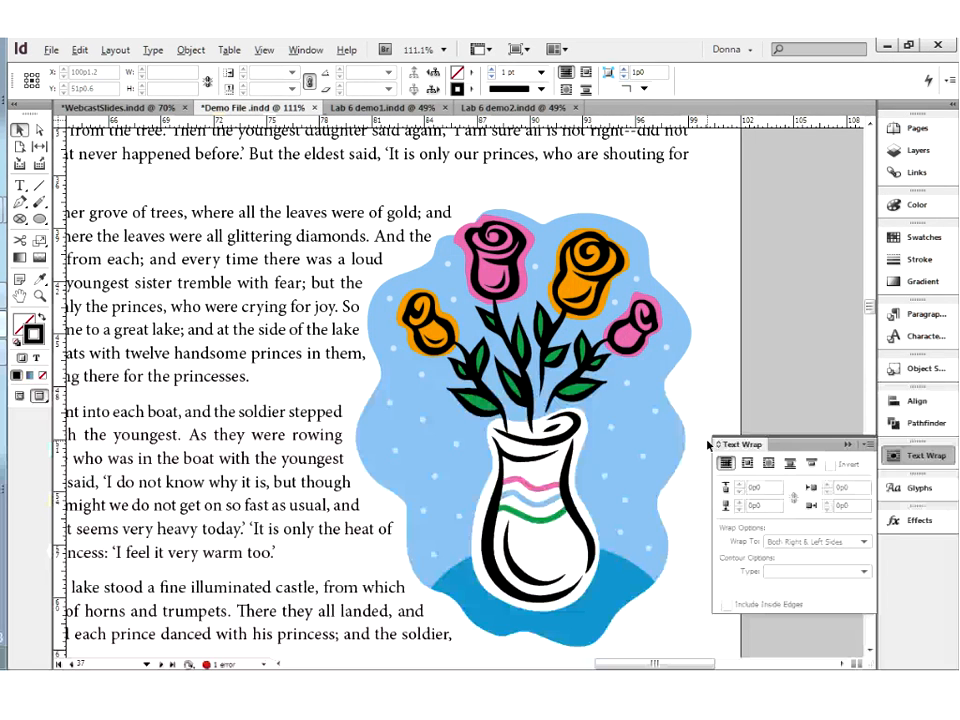
key("ctrl+alt+2")
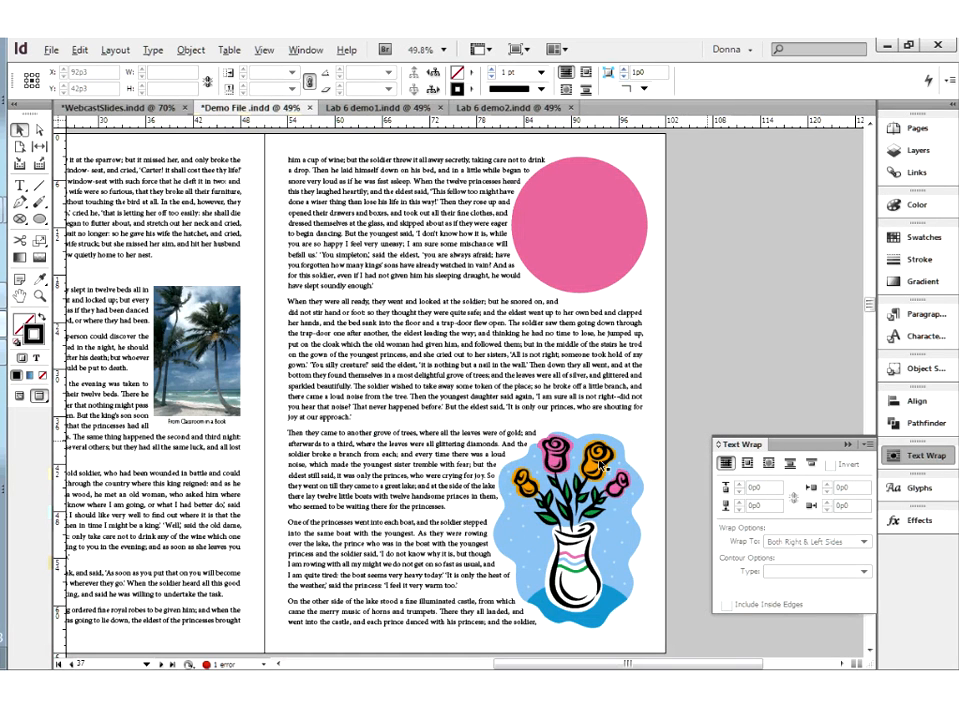
Scale the vase illustration and its frame down to about 17p4.5 by 22p6 and deselect it
left_click(600, 468)
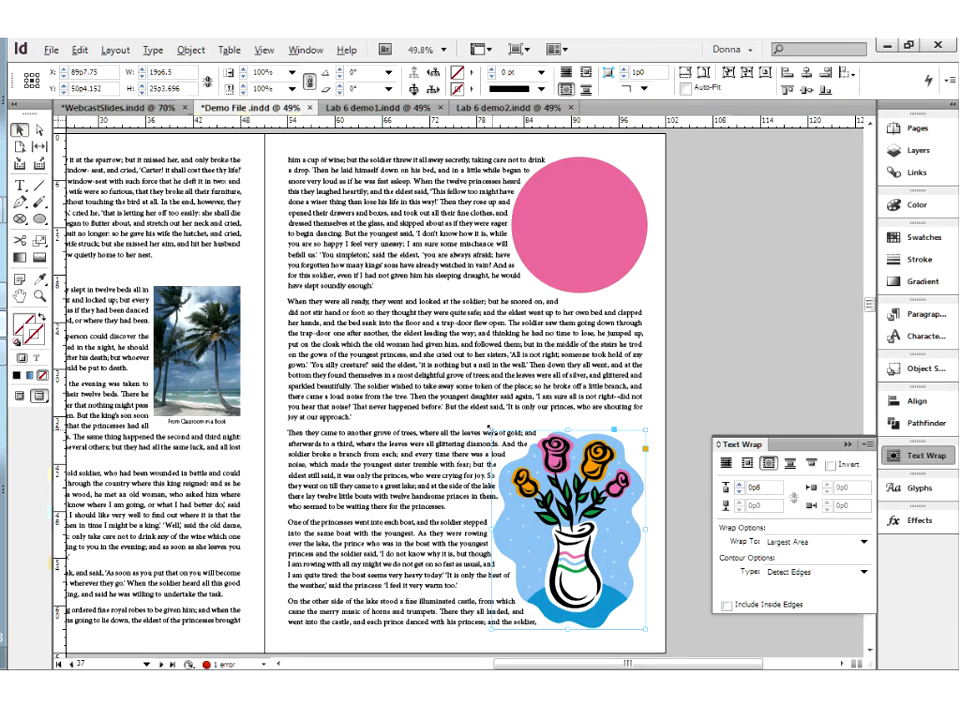
left_click_drag(490, 431, 511, 455)
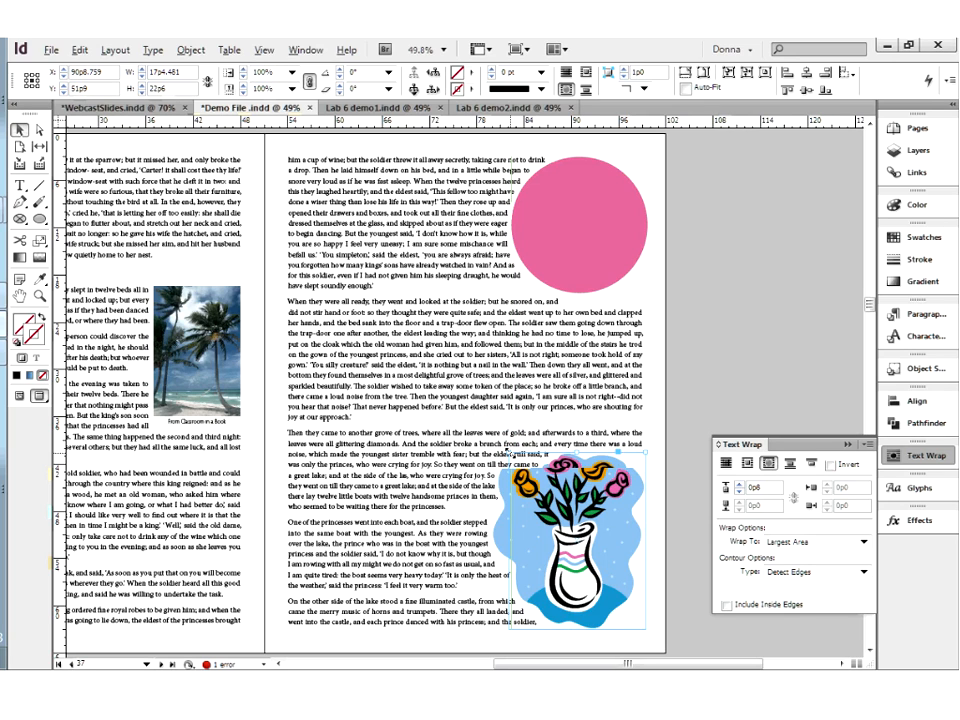
left_click(670, 439)
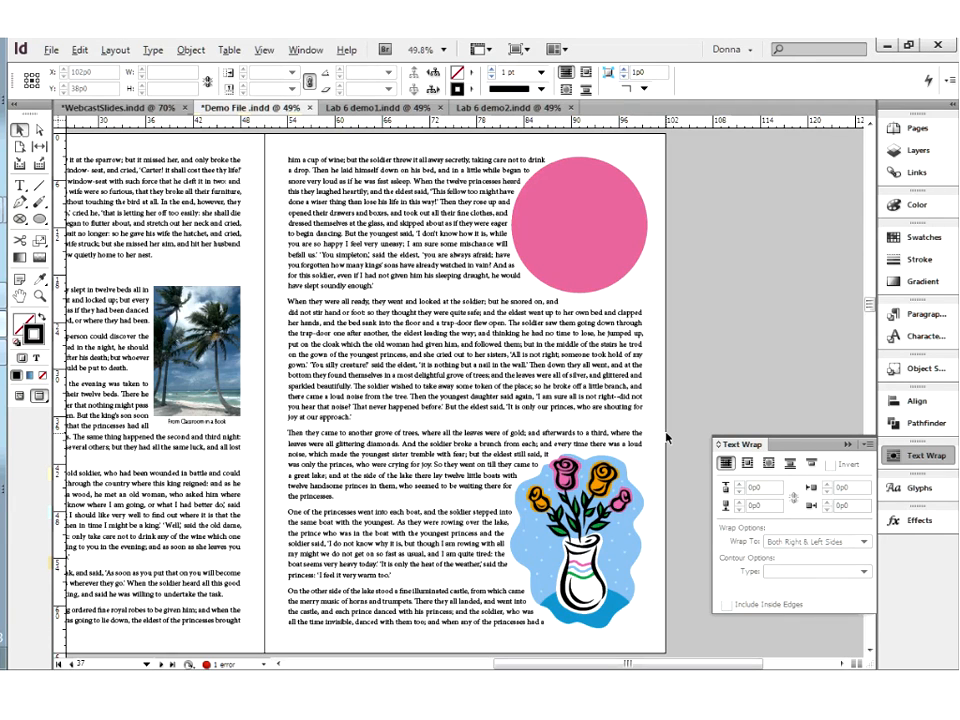
Wrap the text around the carved bird's object shape on the left page and set its contour type to Bounding Box
left_click(310, 503)
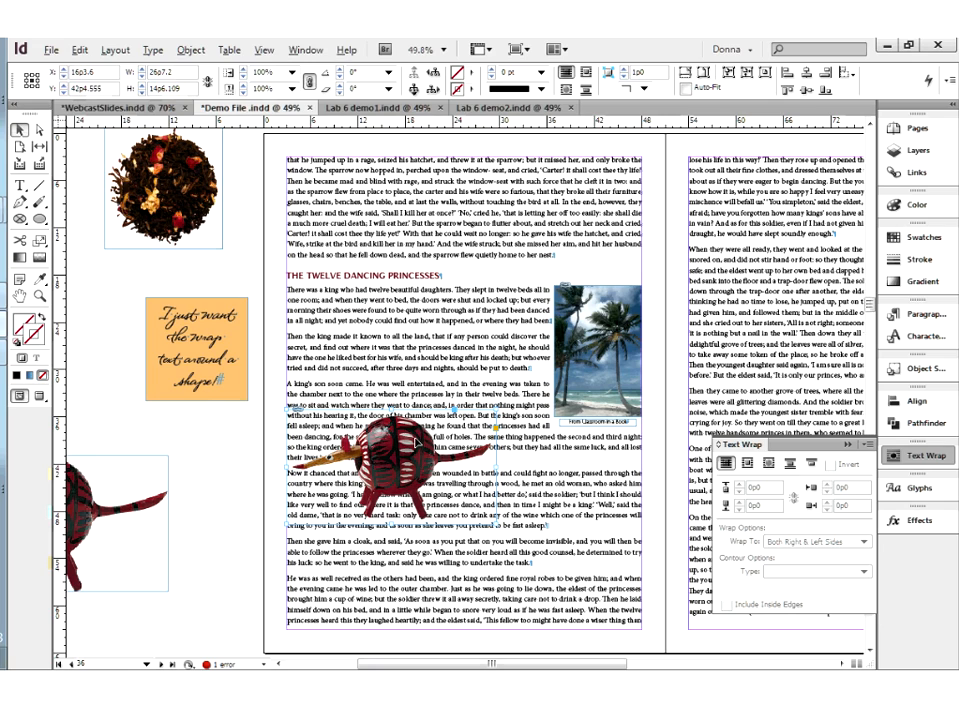
left_click(769, 464)
left_click(862, 572)
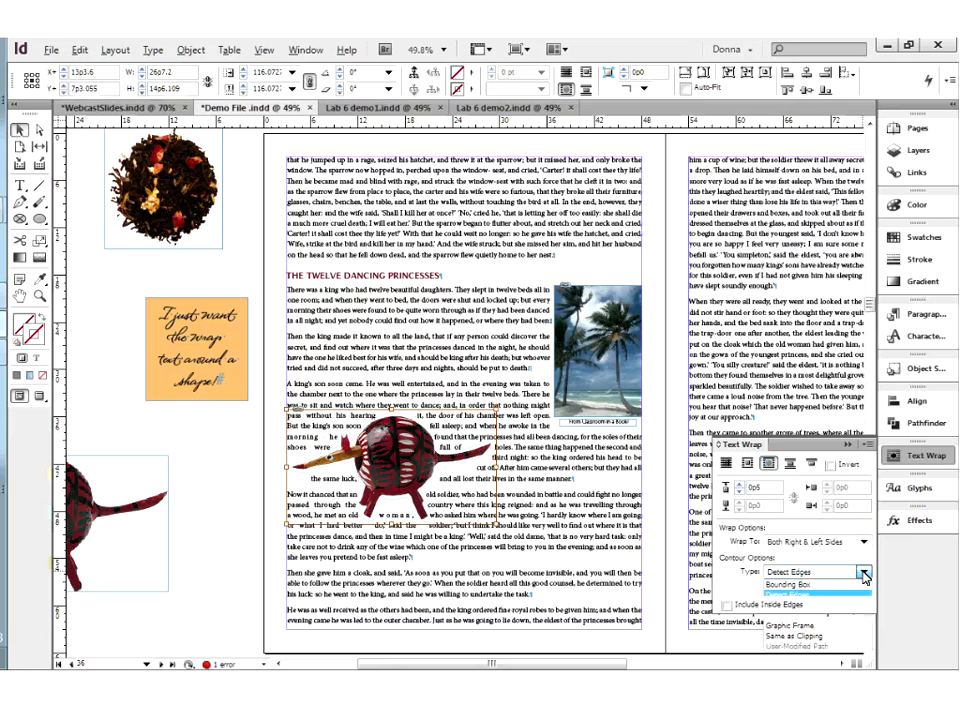
left_click(801, 585)
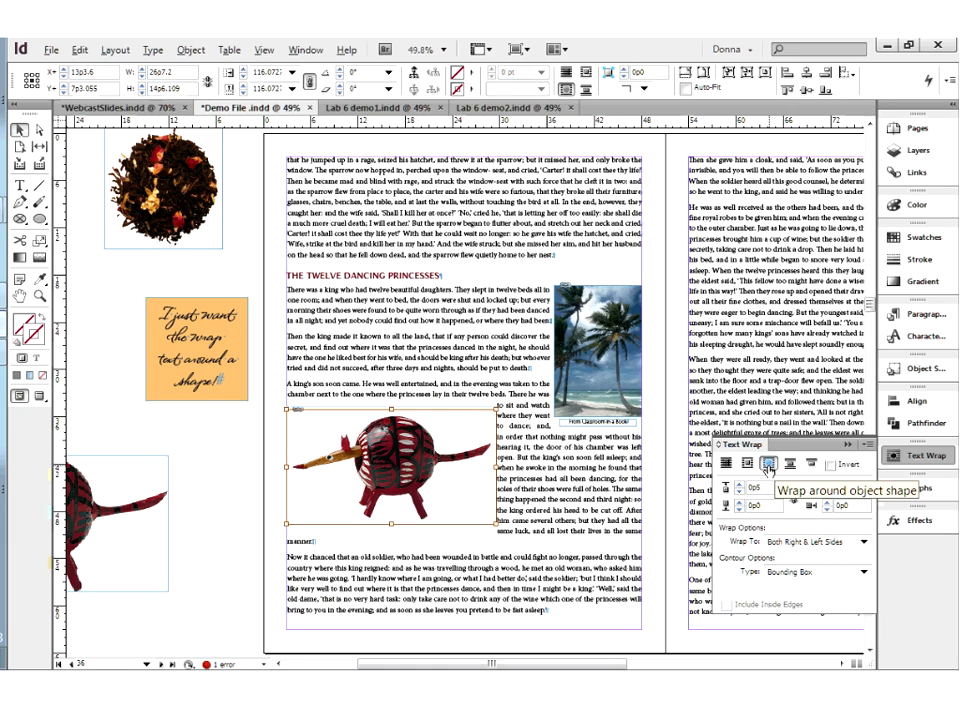
Try the Alpha Channel and Graphic Frame contour types on the bird's wrap, then set the type to Detect Edges
left_click(805, 577)
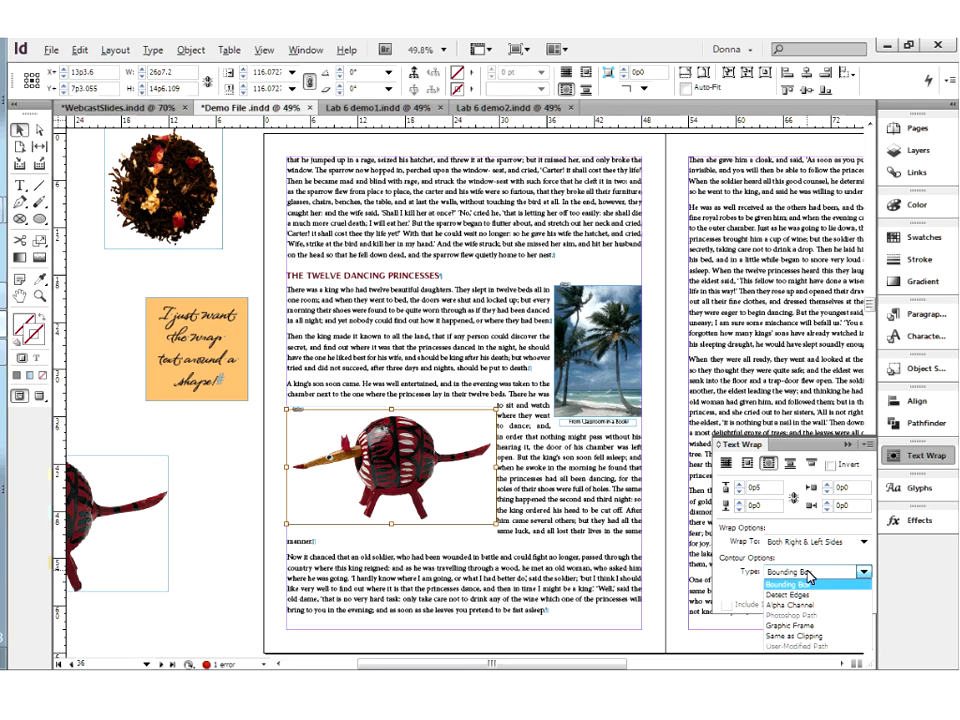
left_click(811, 604)
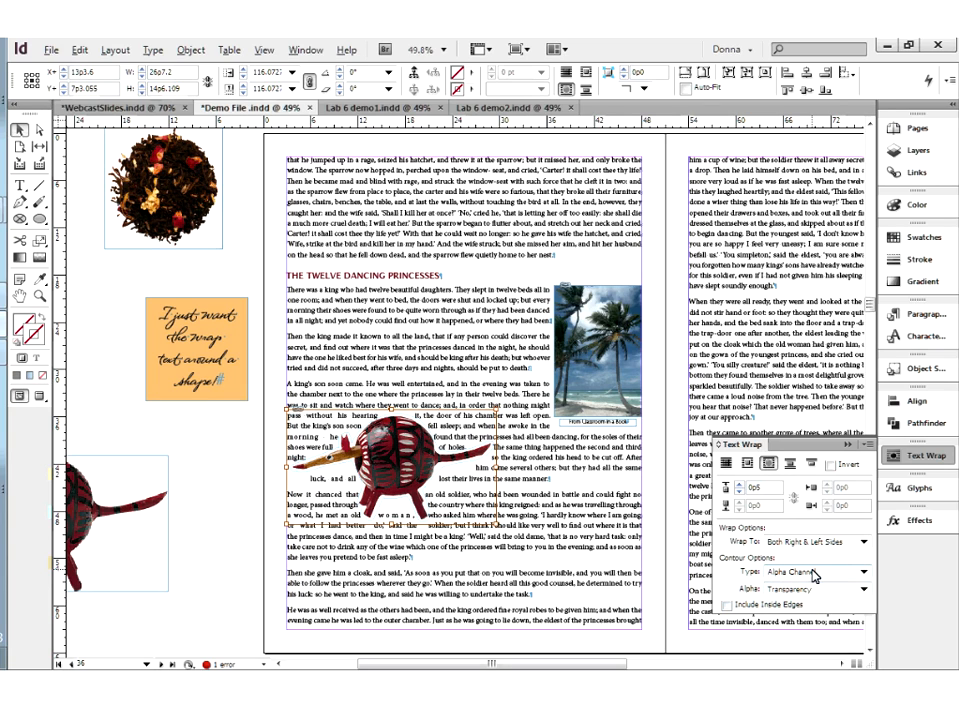
left_click(815, 575)
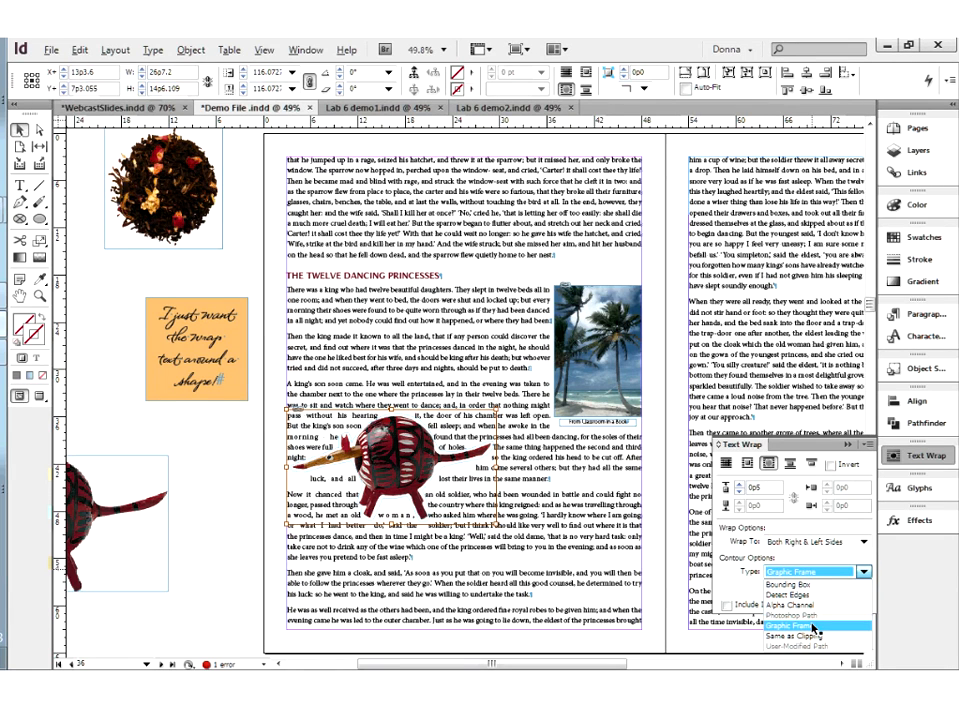
left_click(814, 627)
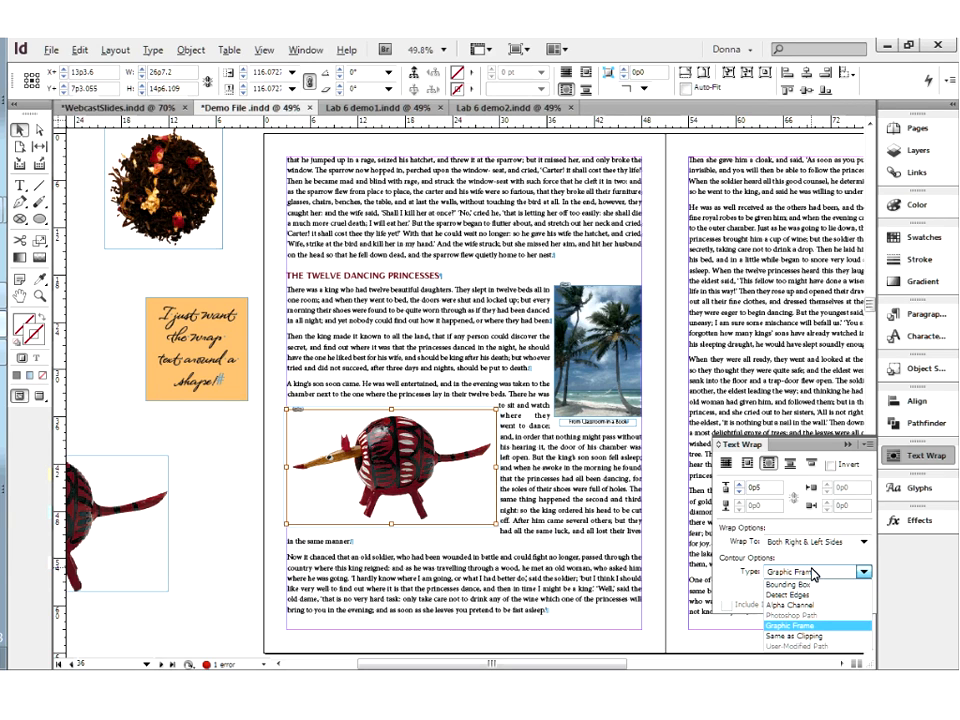
left_click(800, 595)
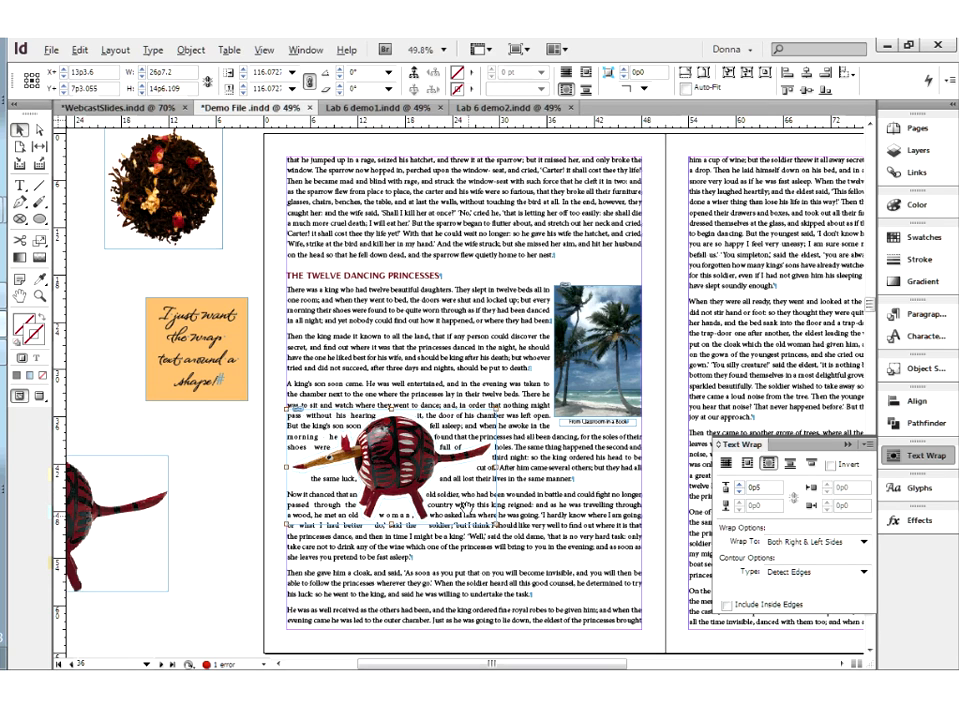
left_click(626, 354)
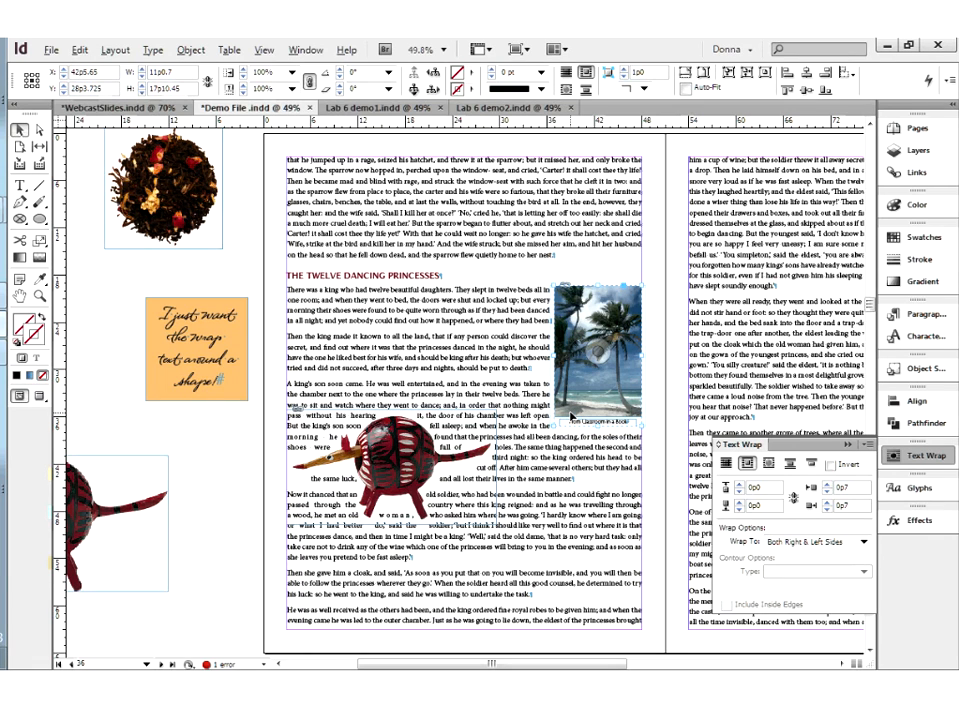
left_click(797, 544)
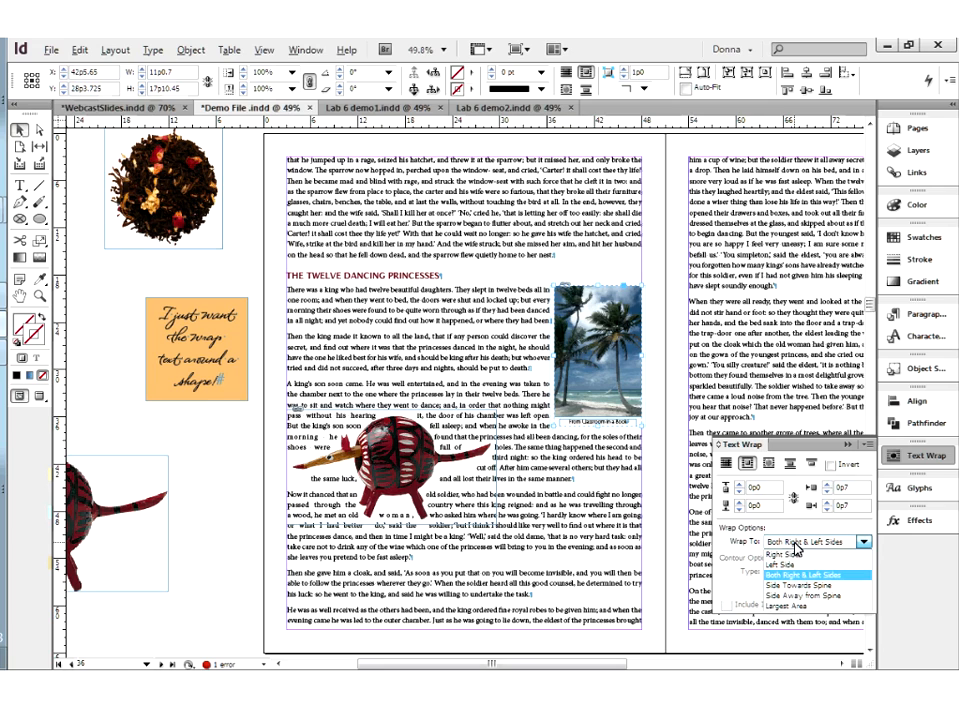
left_click(422, 444)
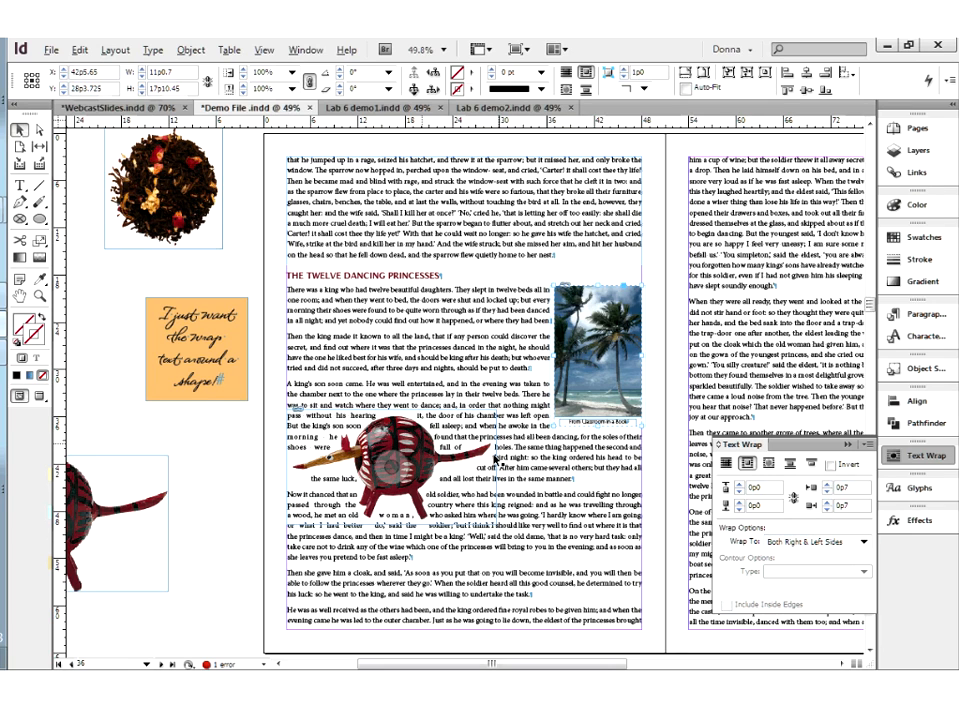
Move the carved bird to the bottom-left corner of the left page's text and set its wrap to Largest Area
left_click_drag(428, 456, 428, 467)
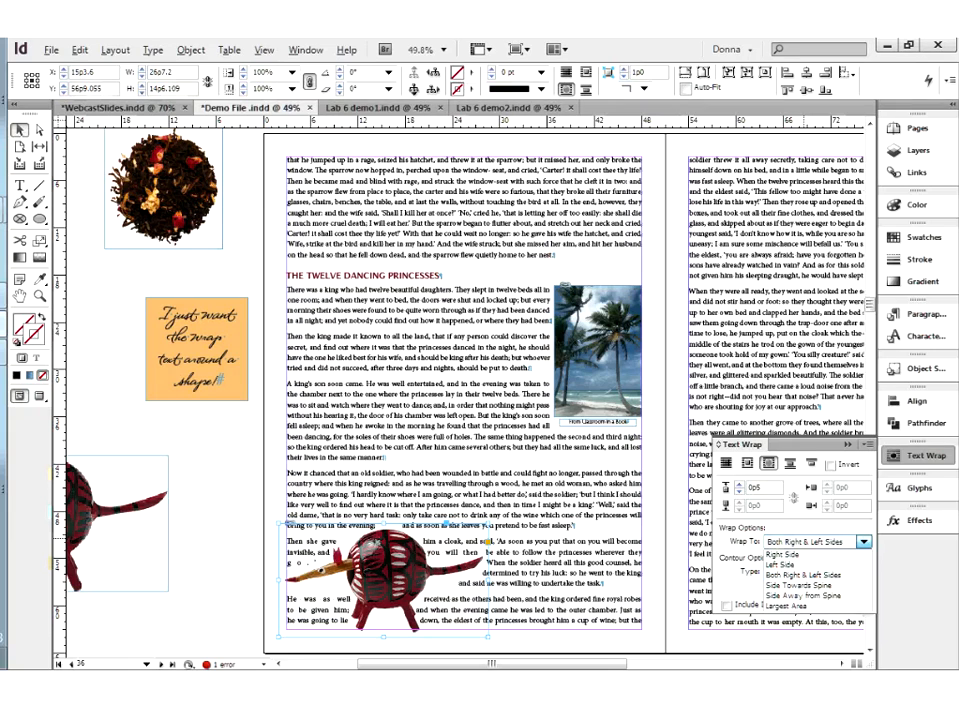
left_click(800, 606)
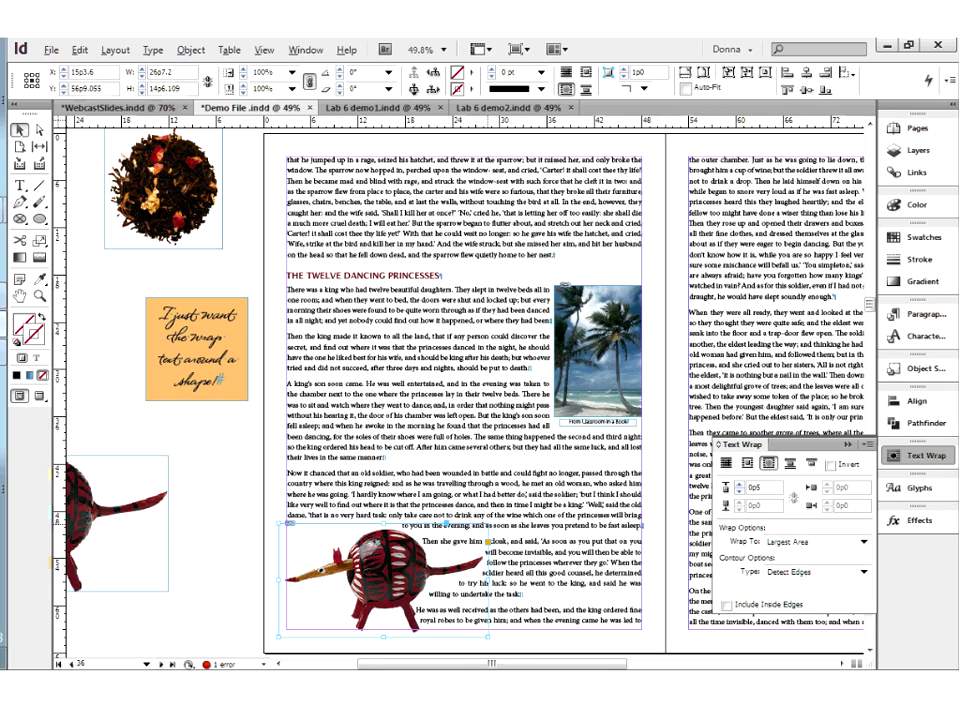
Scale the bird image and its frame down to about 20p7.4 by 11p2.9 and check the wrap in preview mode
left_click_drag(489, 523, 441, 549)
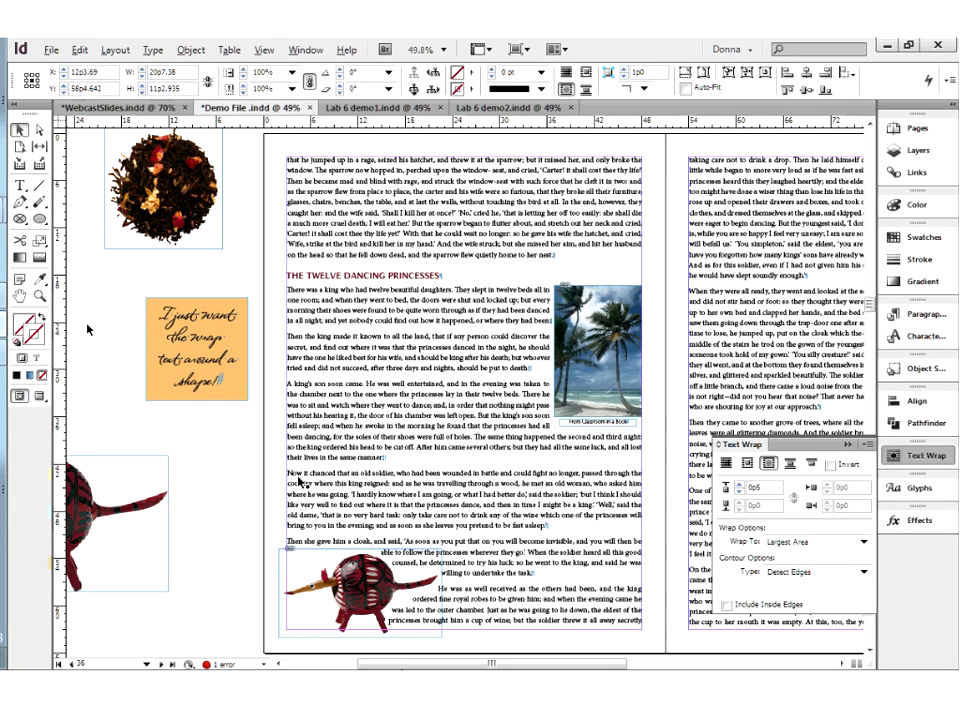
key("w")
key("w")
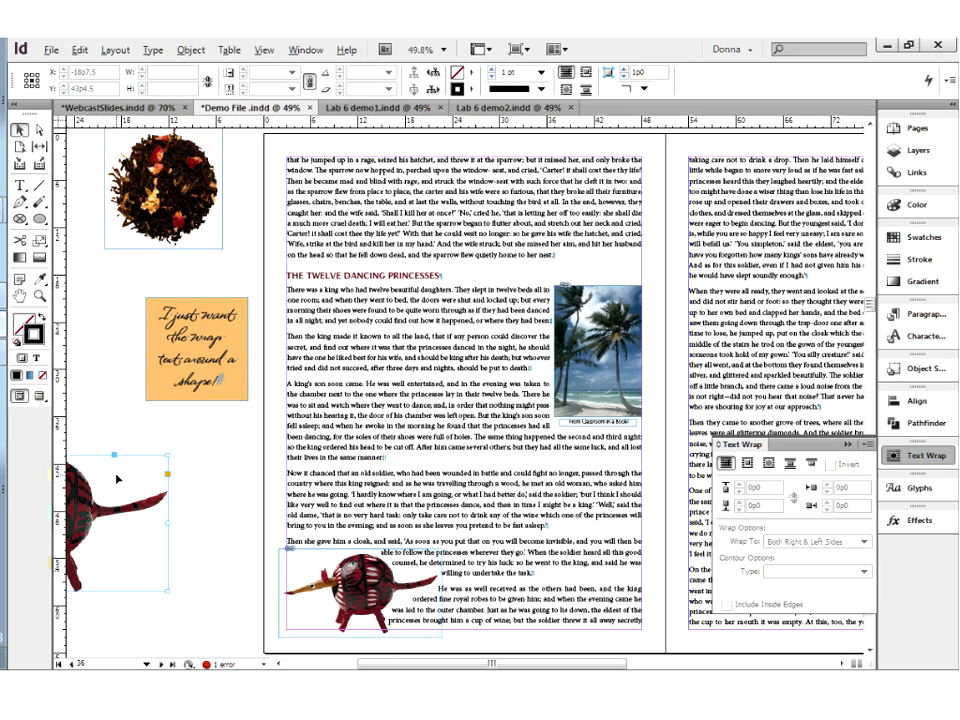
Move the second carved bird from the pasteboard into the right page's text and wrap the text around its object shape
left_click(121, 480)
left_click_drag(121, 484, 858, 284)
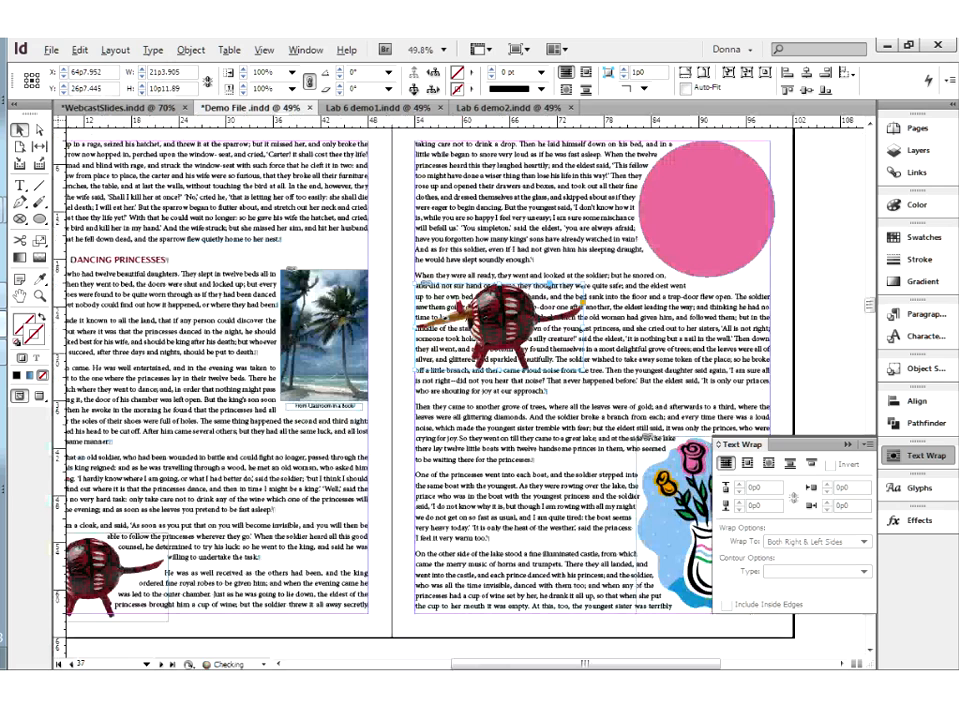
left_click(770, 464)
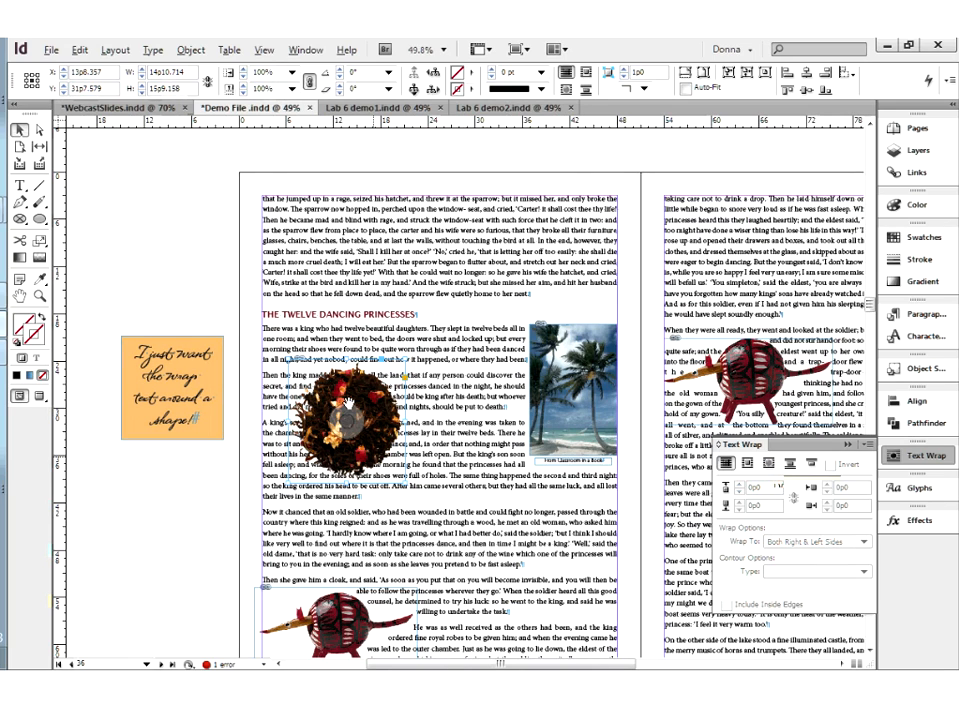
Wrap the text around the round tea image's object shape with a 0p7 offset and the Detect Edges contour type
left_click(767, 462)
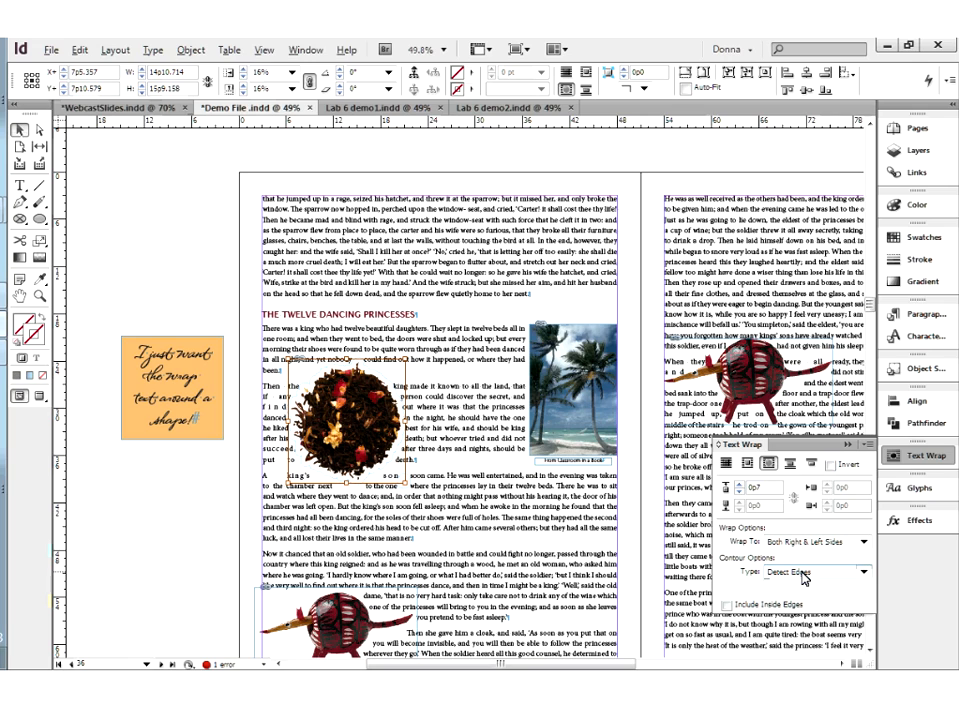
left_click(804, 577)
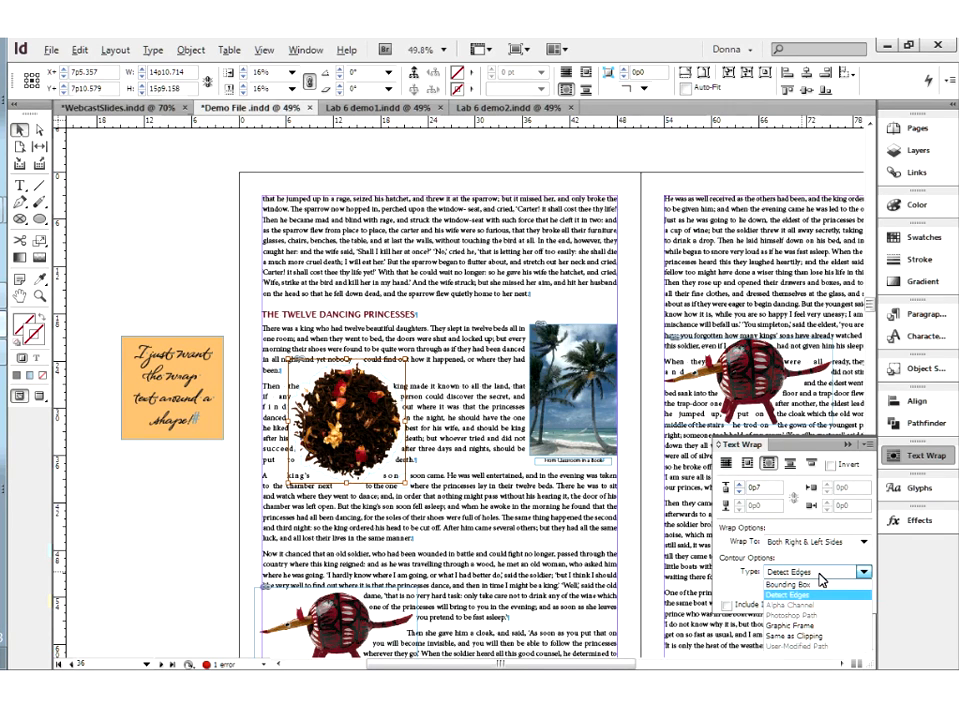
left_click(826, 578)
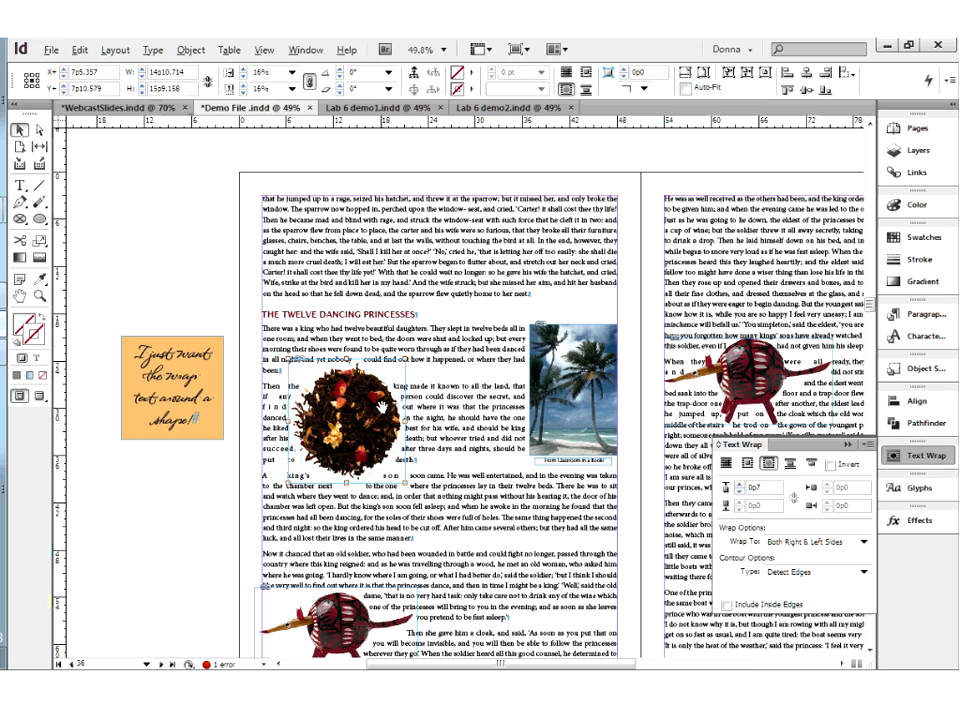
left_click(384, 408)
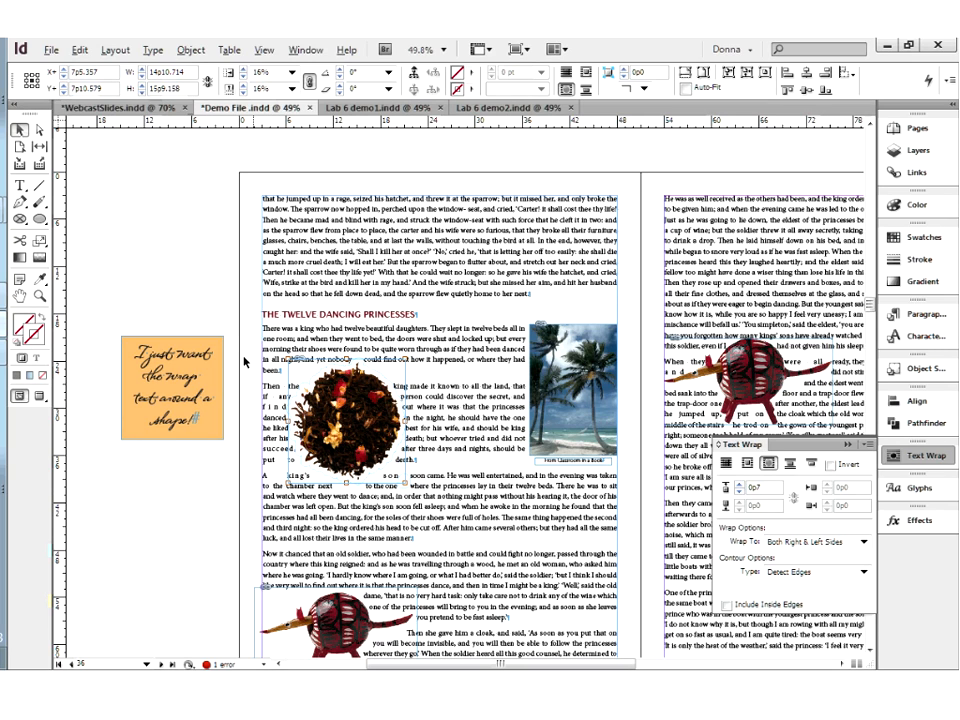
left_click(244, 362)
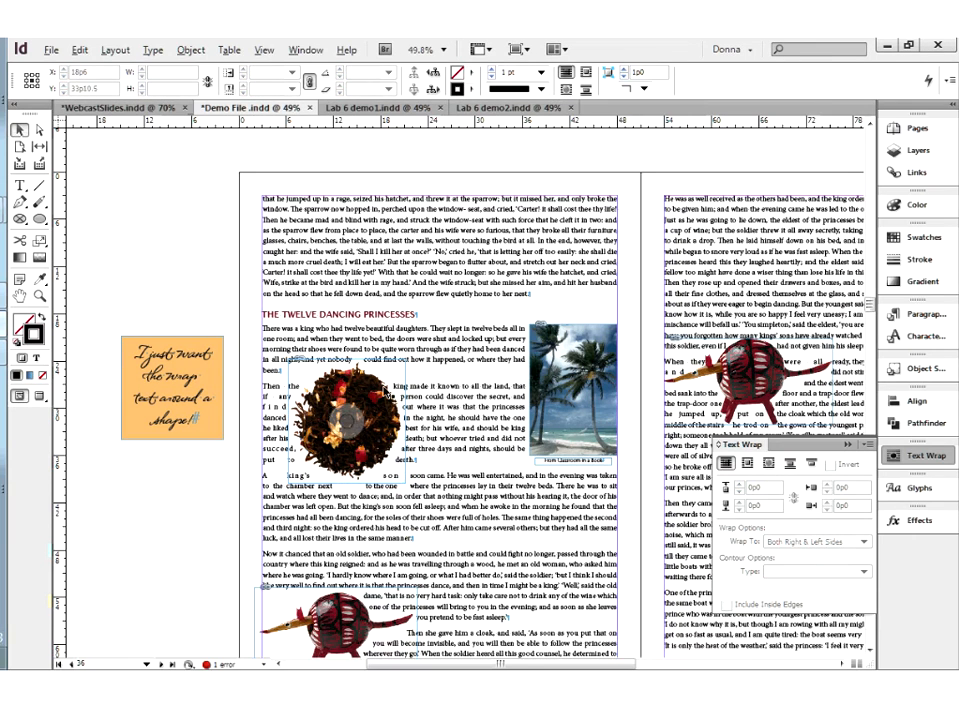
Move the script text frame lower on the pasteboard and reposition the tea image at the left edge of the left page's text
left_click_drag(212, 420, 205, 545)
left_click(384, 449)
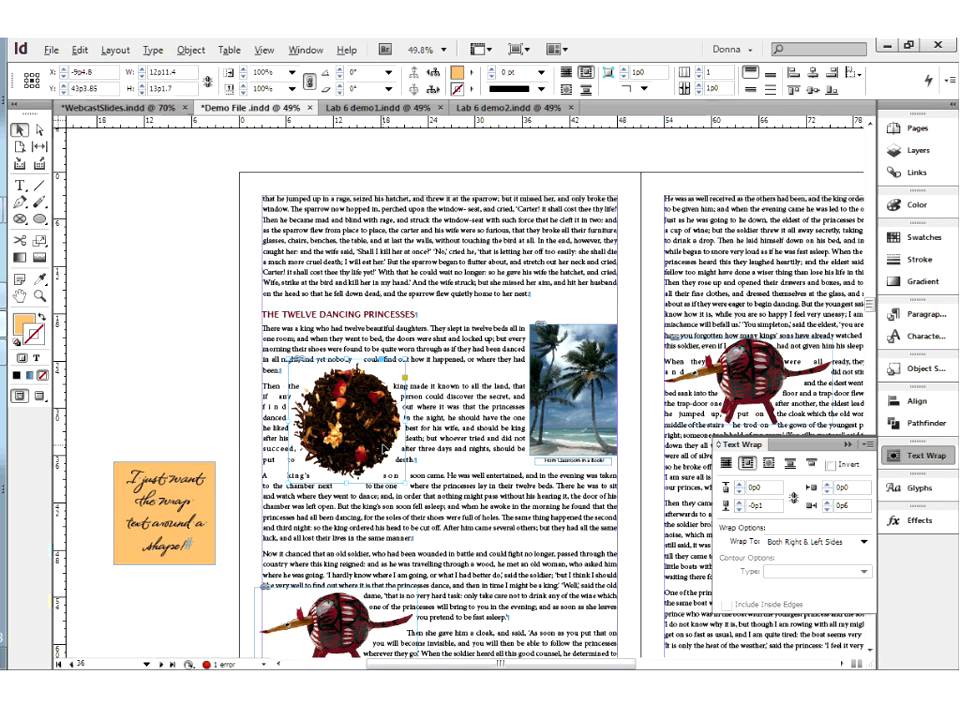
left_click_drag(383, 450, 183, 376)
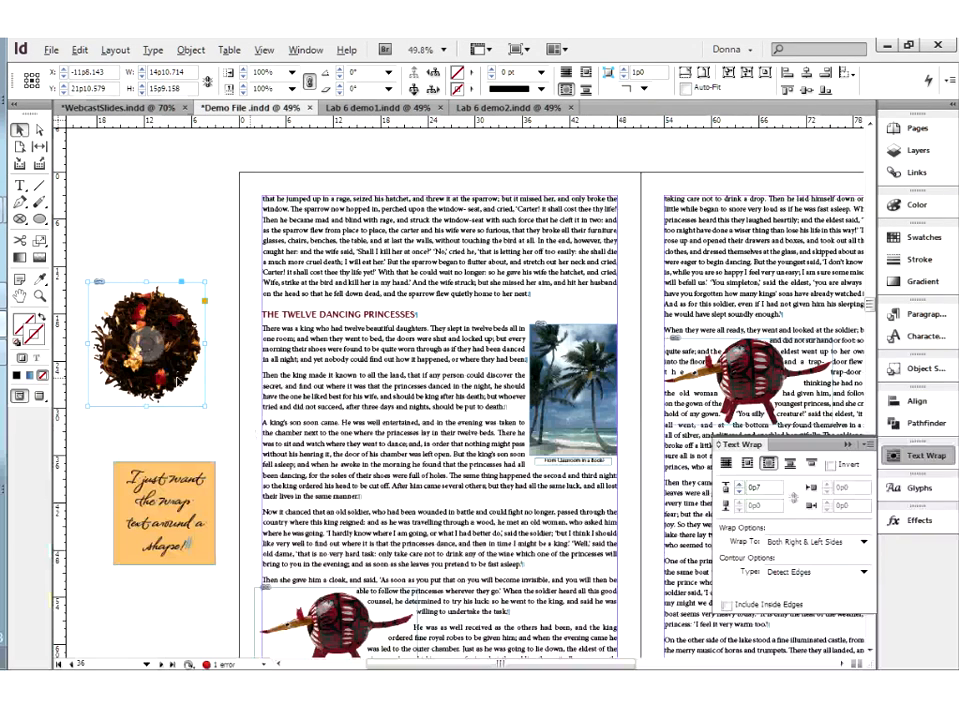
left_click_drag(180, 376, 351, 425)
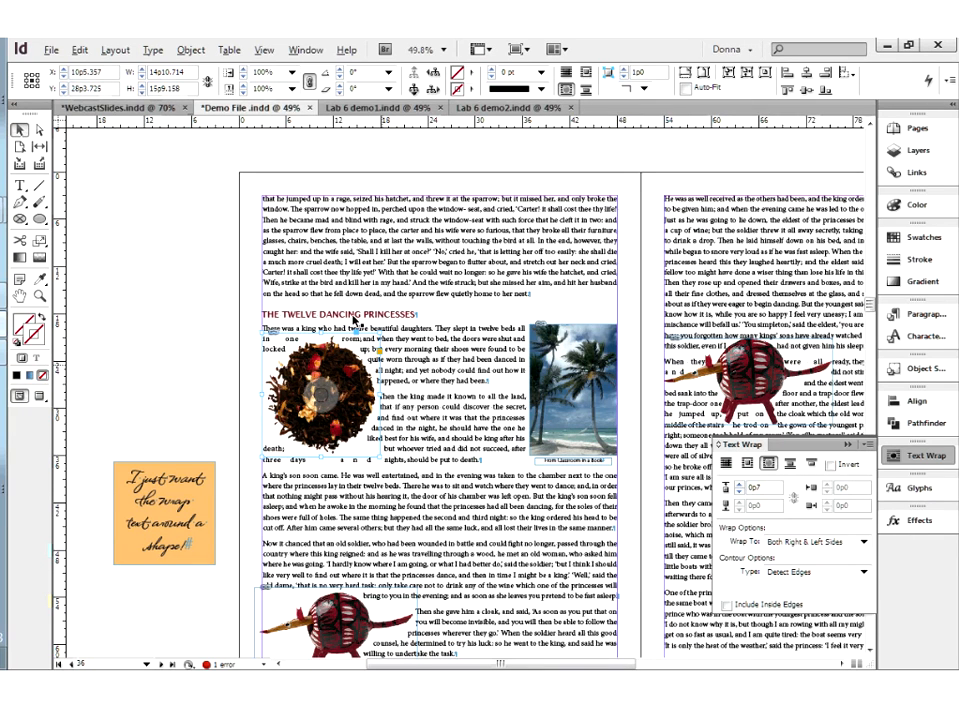
Set the tea image's clipping path type to None
left_click(191, 50)
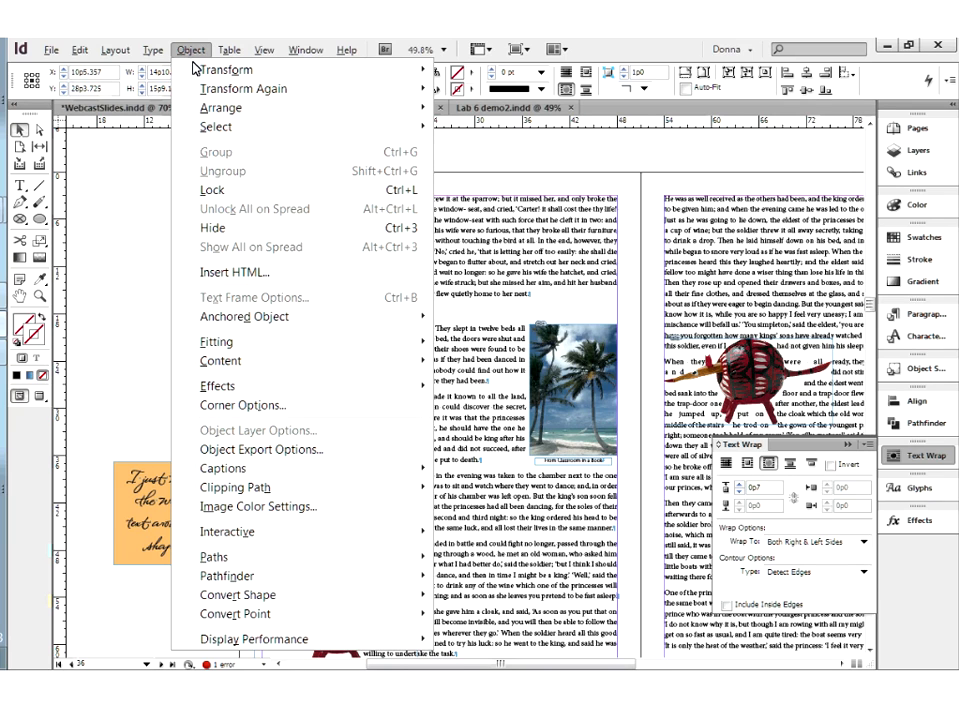
mouse_move(254, 489)
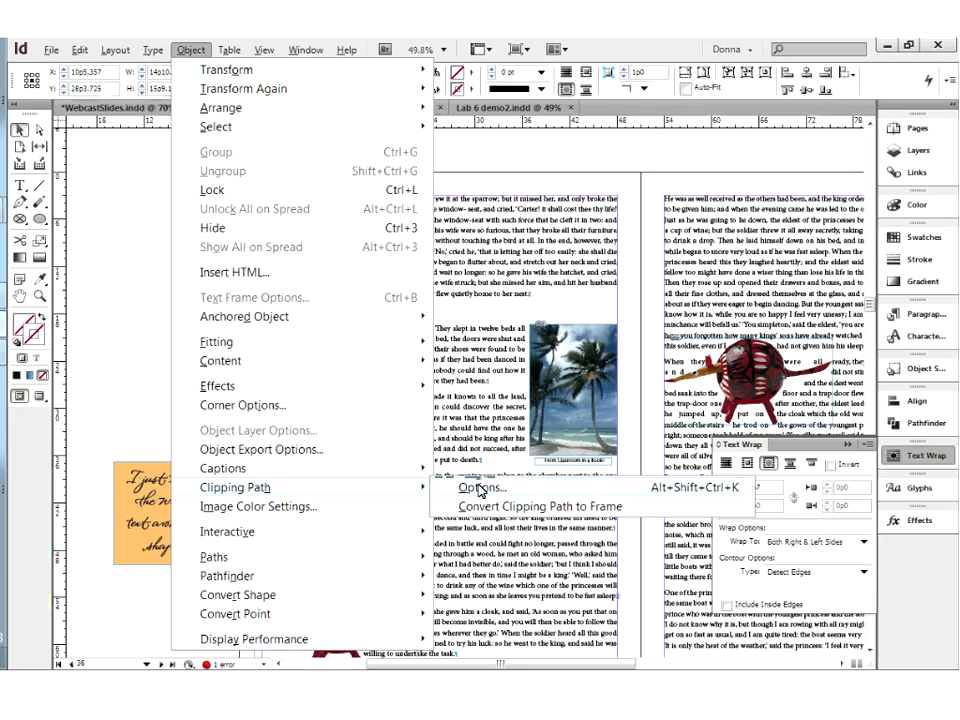
left_click(853, 449)
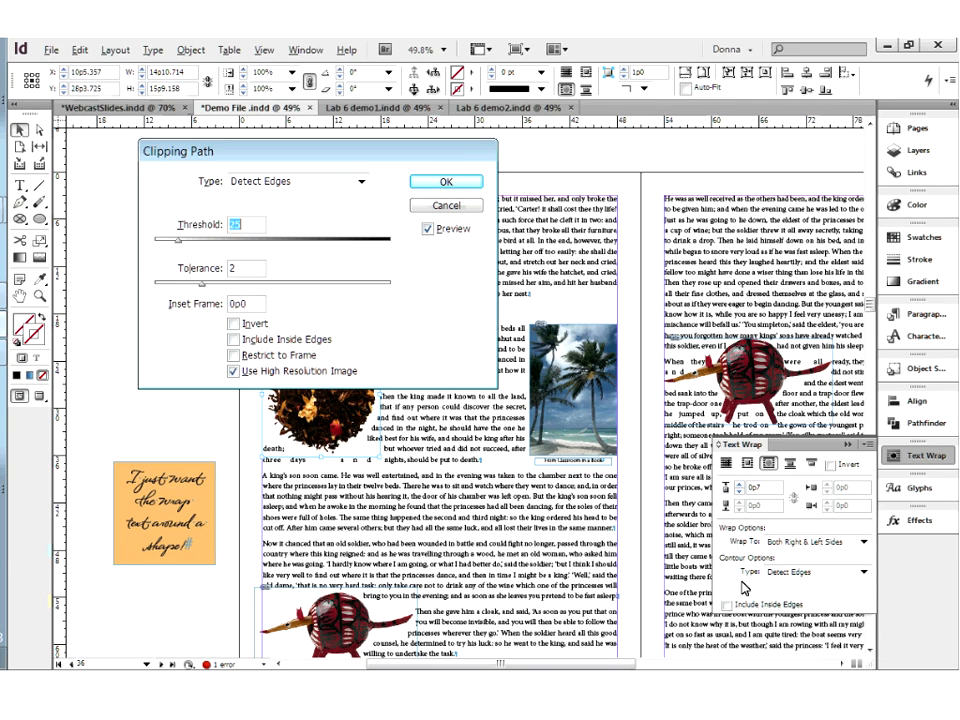
left_click(361, 186)
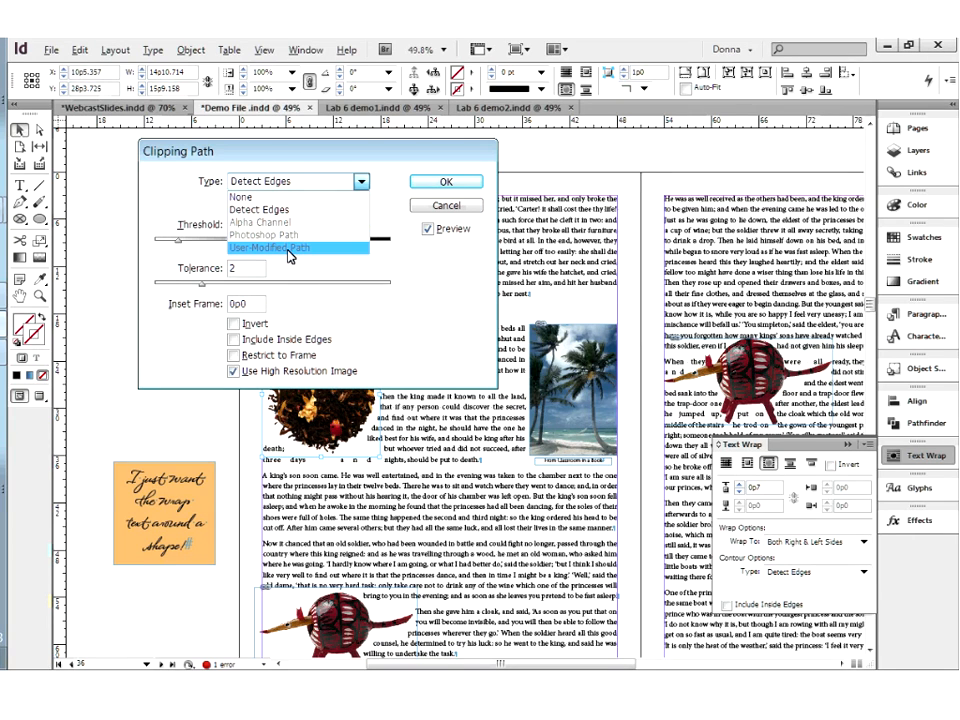
left_click(250, 197)
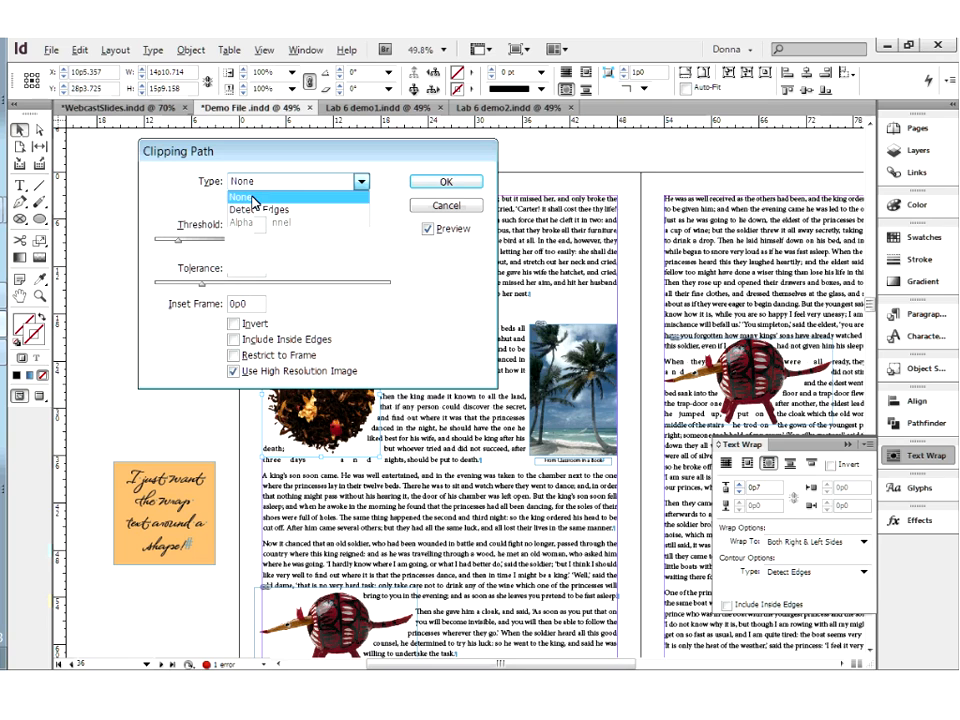
left_click(446, 182)
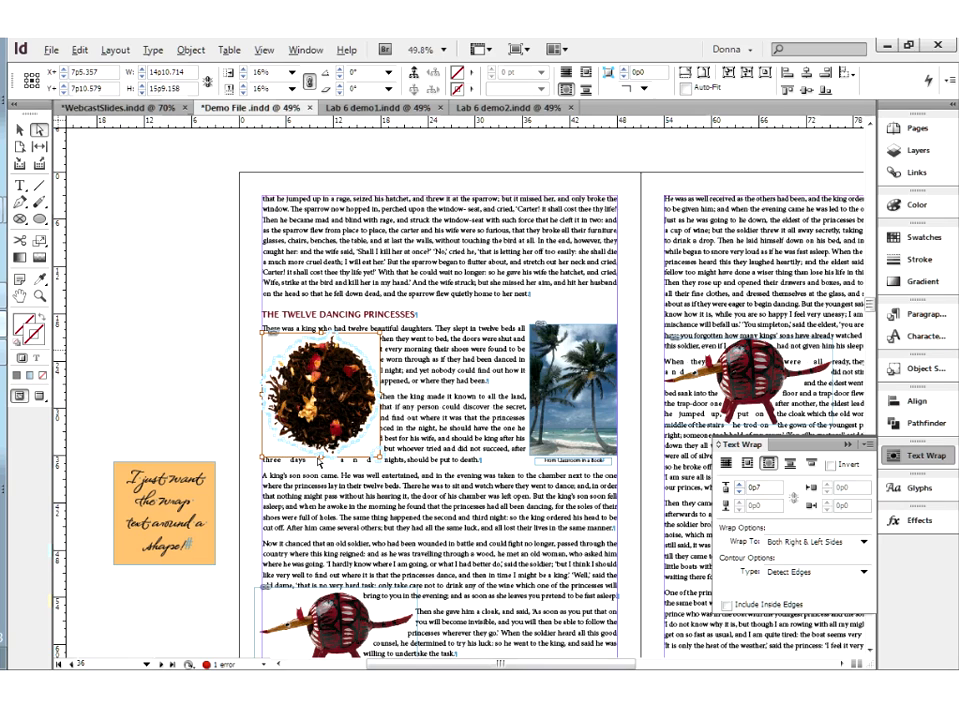
Set the tea image's clipping path type to Detect Edges and move the Clipping Path dialog clear of the image
left_click(191, 50)
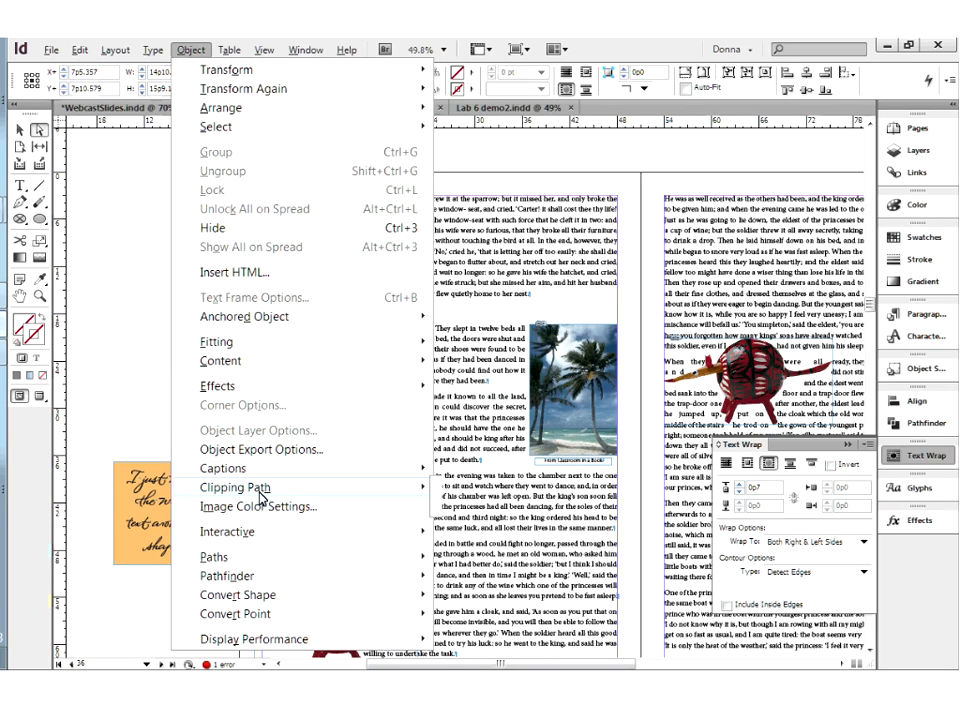
mouse_move(262, 497)
left_click(477, 488)
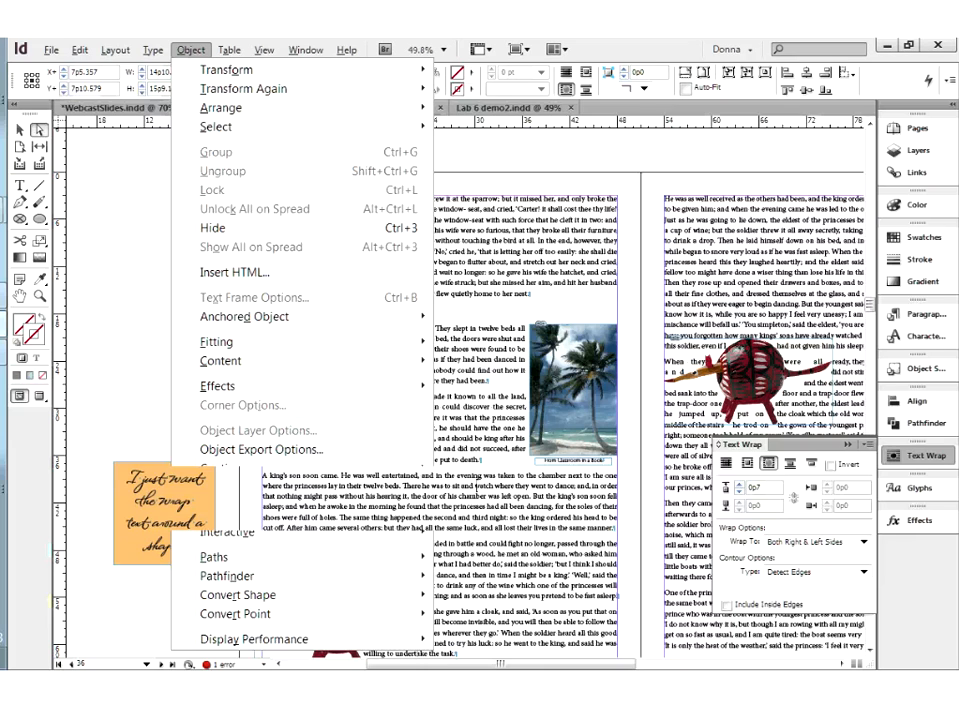
left_click(361, 182)
left_click(260, 210)
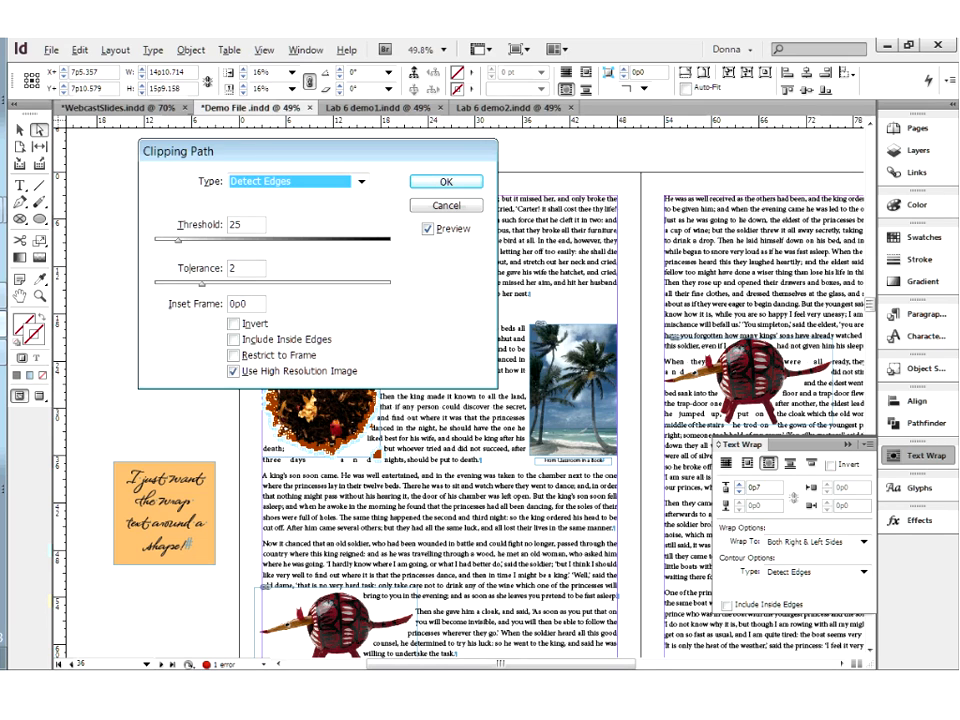
left_click_drag(200, 151, 474, 145)
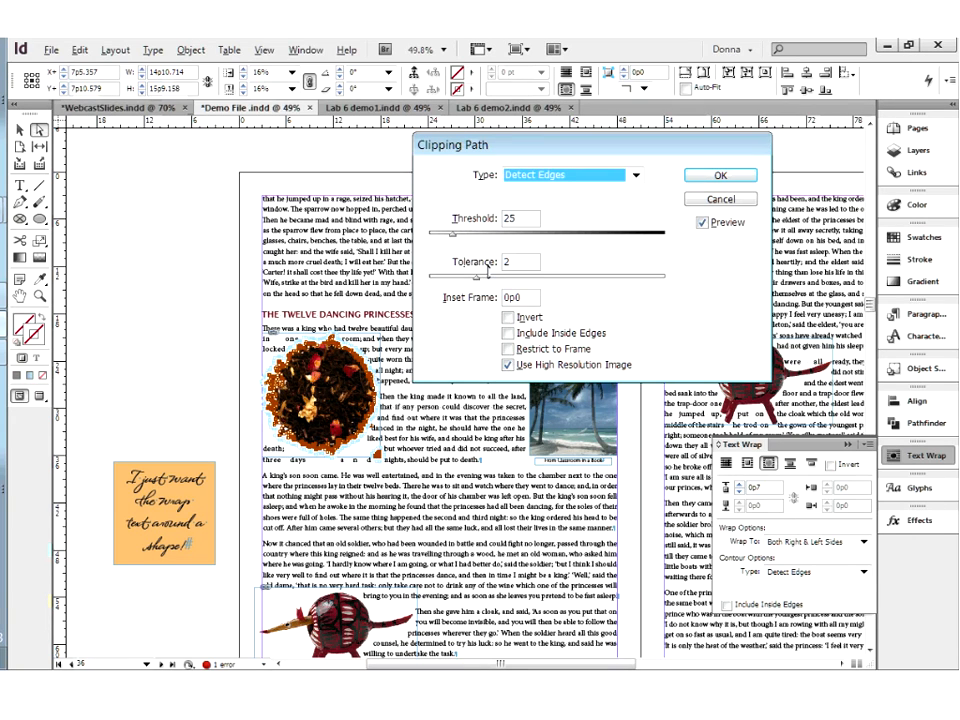
Set the tea image's Detect Edges clipping path to threshold 57 and tolerance 3.771, and deselect the image
left_click_drag(476, 276, 519, 283)
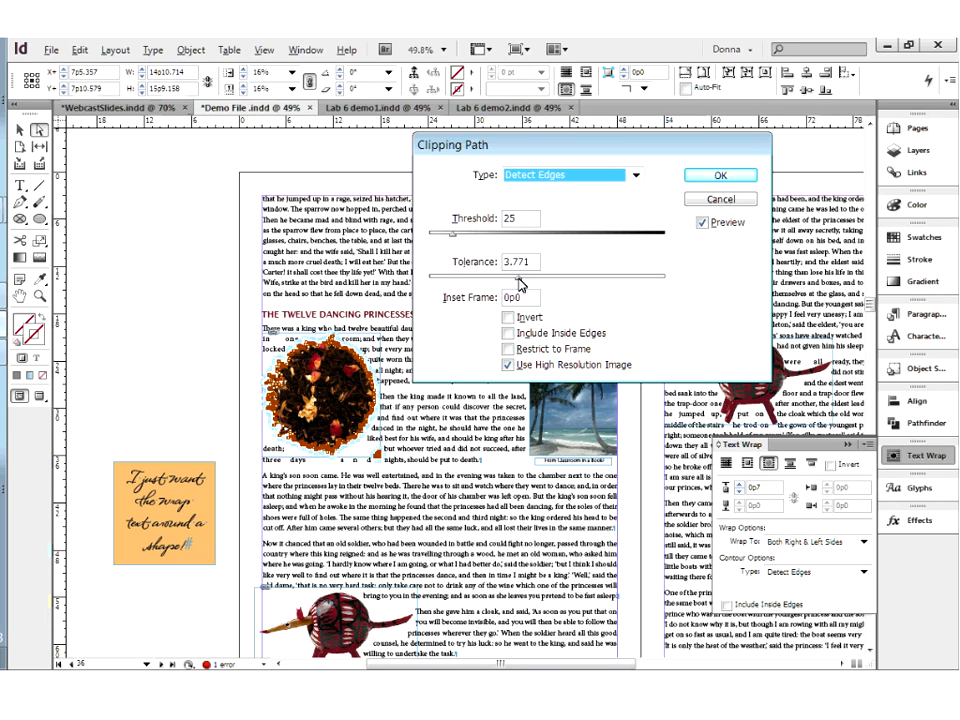
left_click_drag(452, 234, 485, 235)
left_click_drag(486, 240, 484, 241)
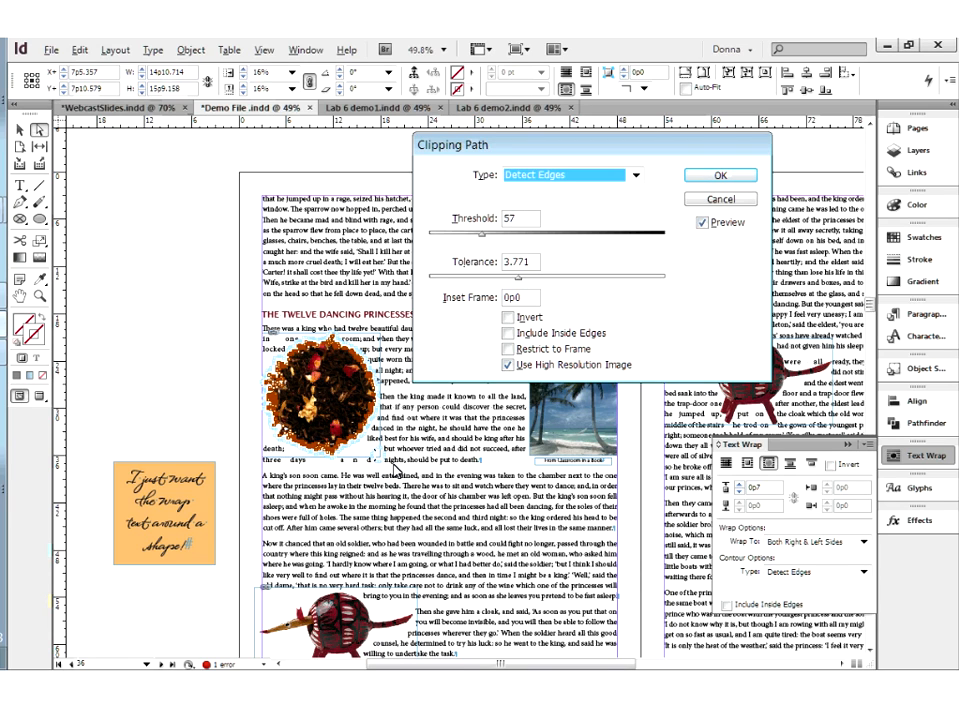
left_click(727, 177)
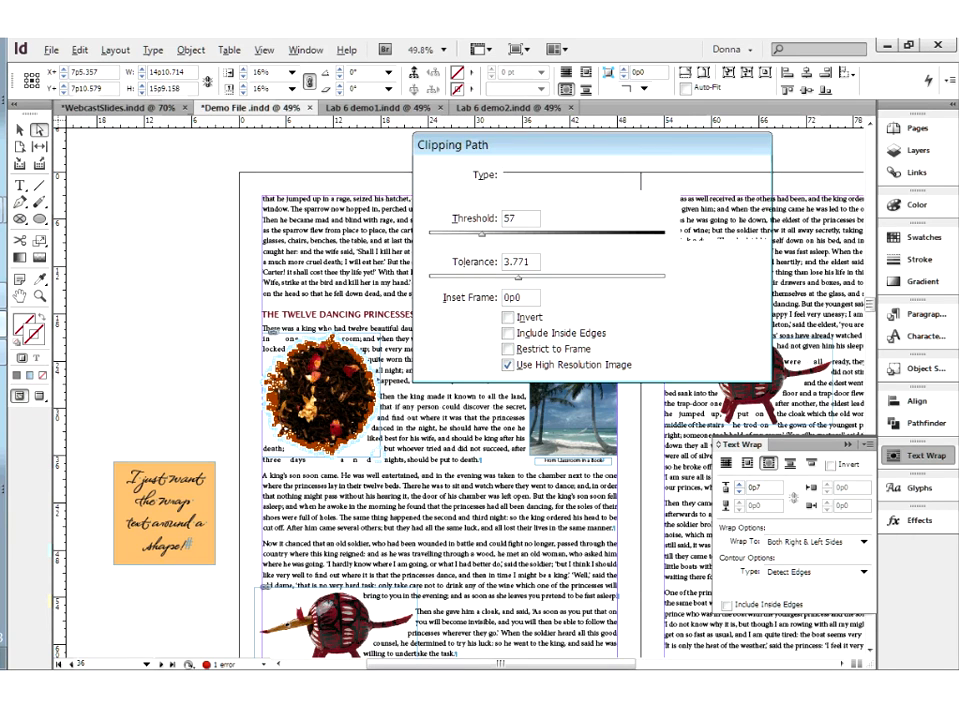
left_click(211, 345)
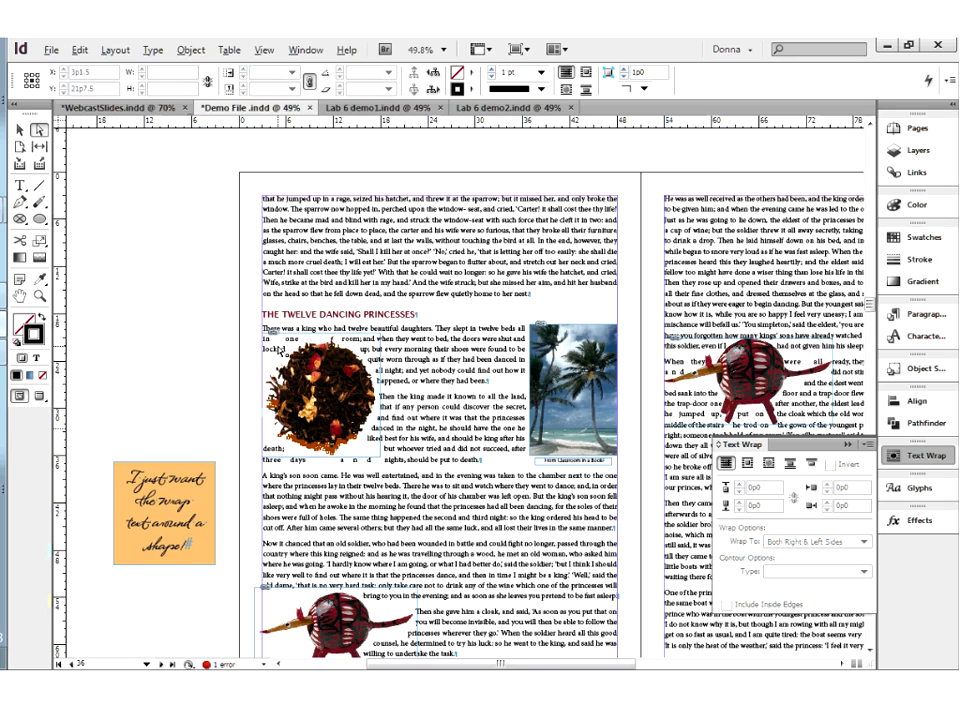
Set the tea image's text wrap to flow to the Largest Area
left_click(280, 360)
left_click(862, 541)
left_click(789, 605)
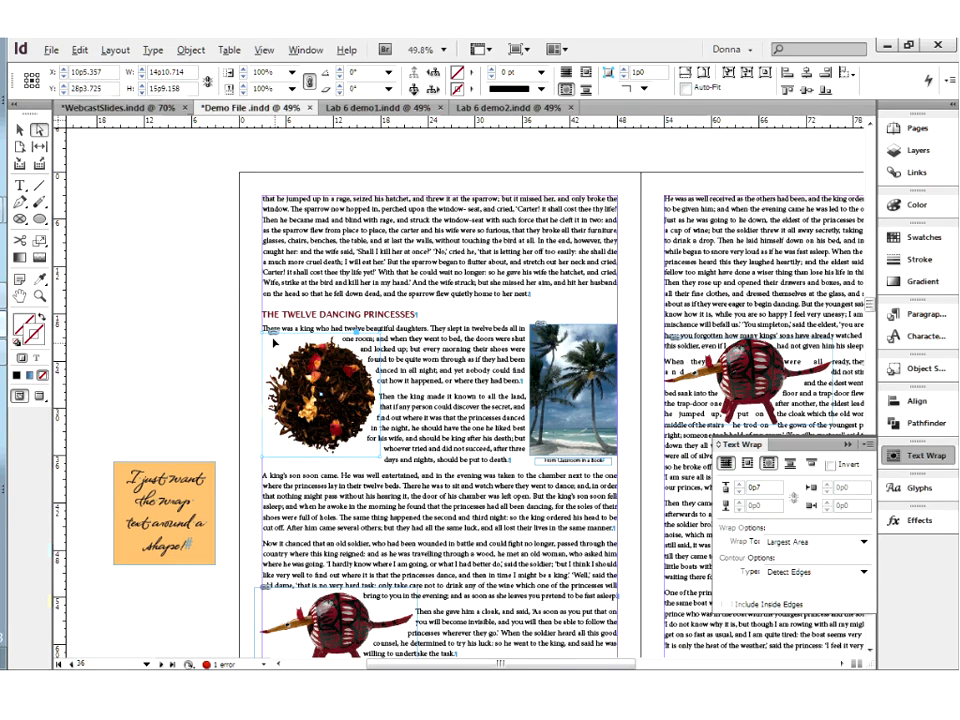
Move the tea image up beside the first paragraph and left past the text margin to X 8p11.857, and preview the layout without guides
left_click_drag(276, 343, 308, 325)
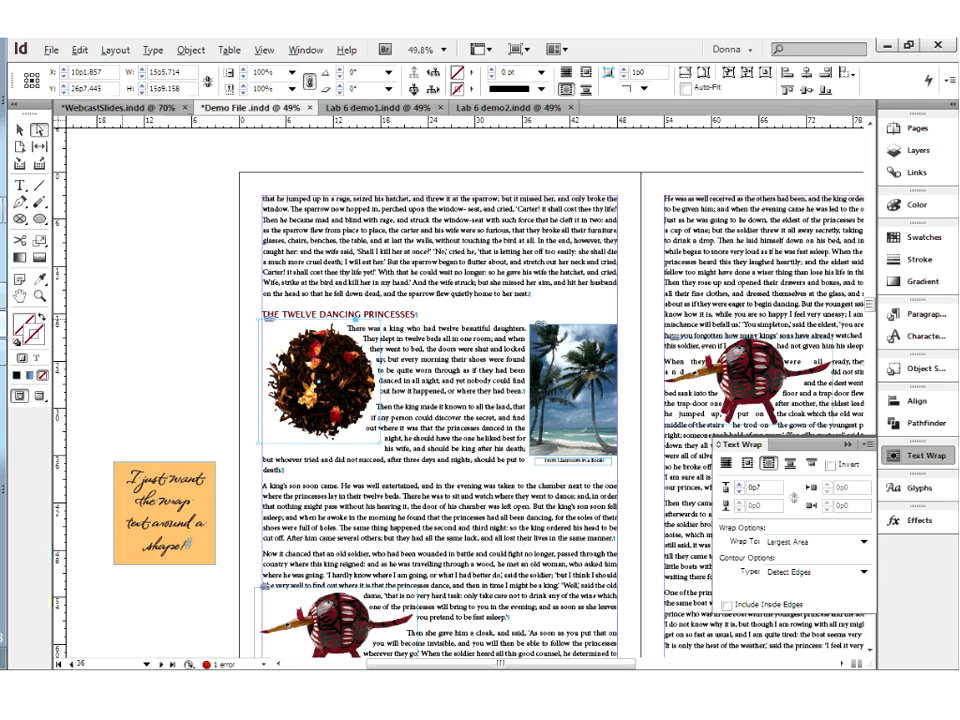
left_click(18, 129)
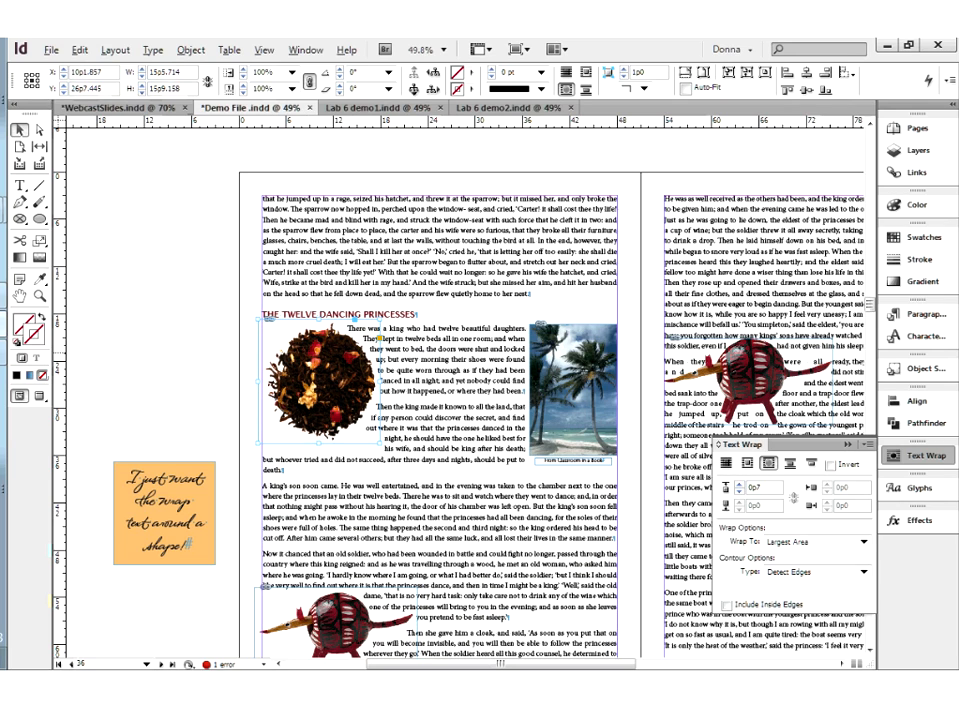
key("ctrl+shift+a")
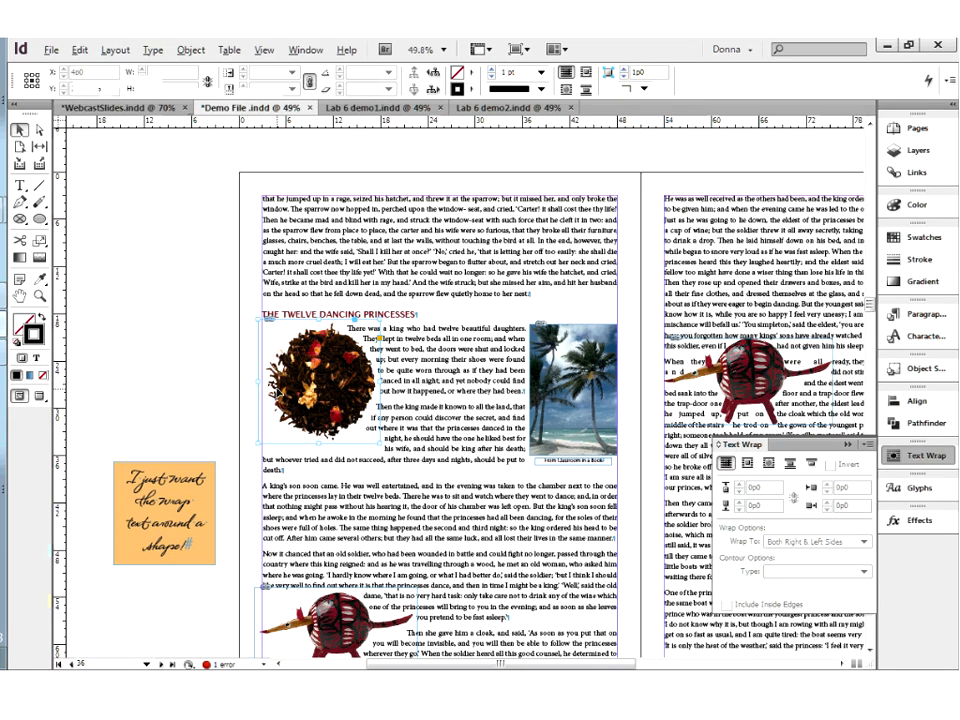
left_click_drag(278, 392, 268, 392)
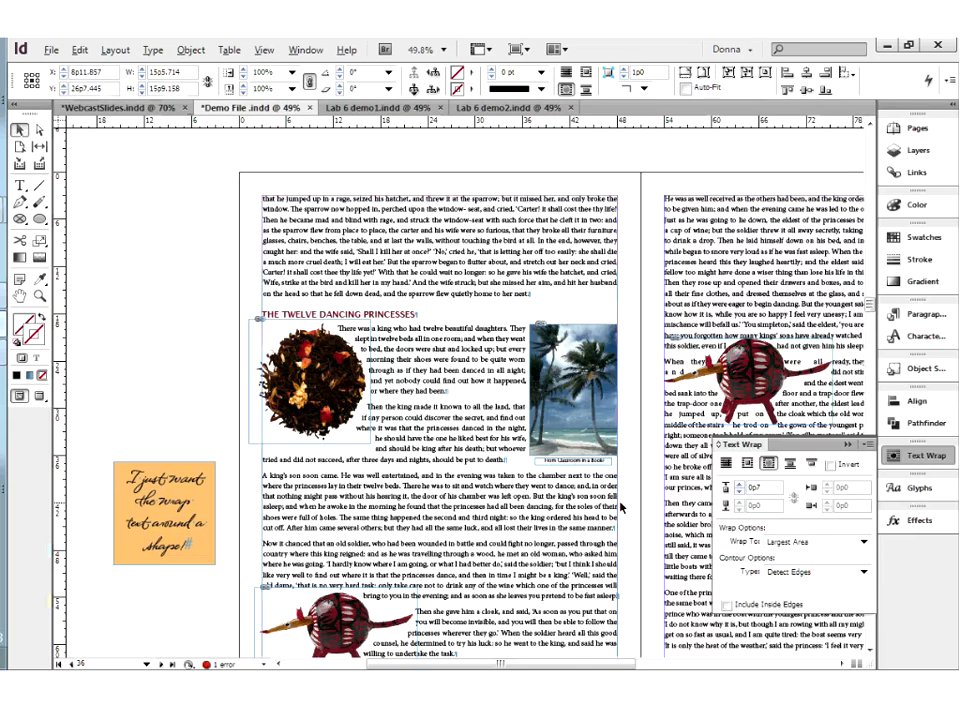
left_click(136, 333)
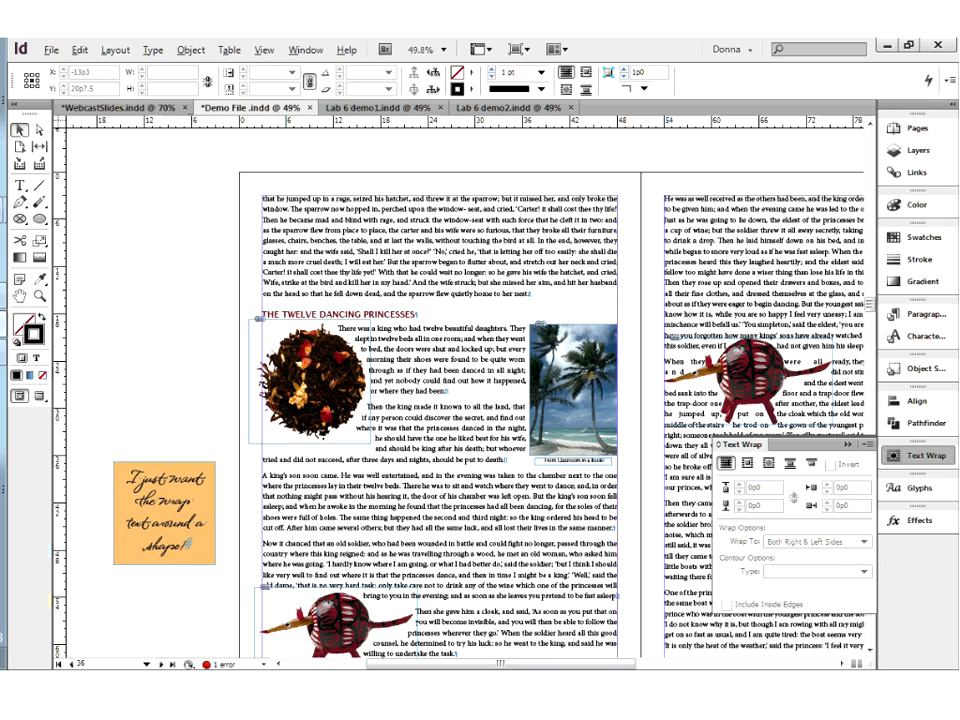
left_click(364, 446)
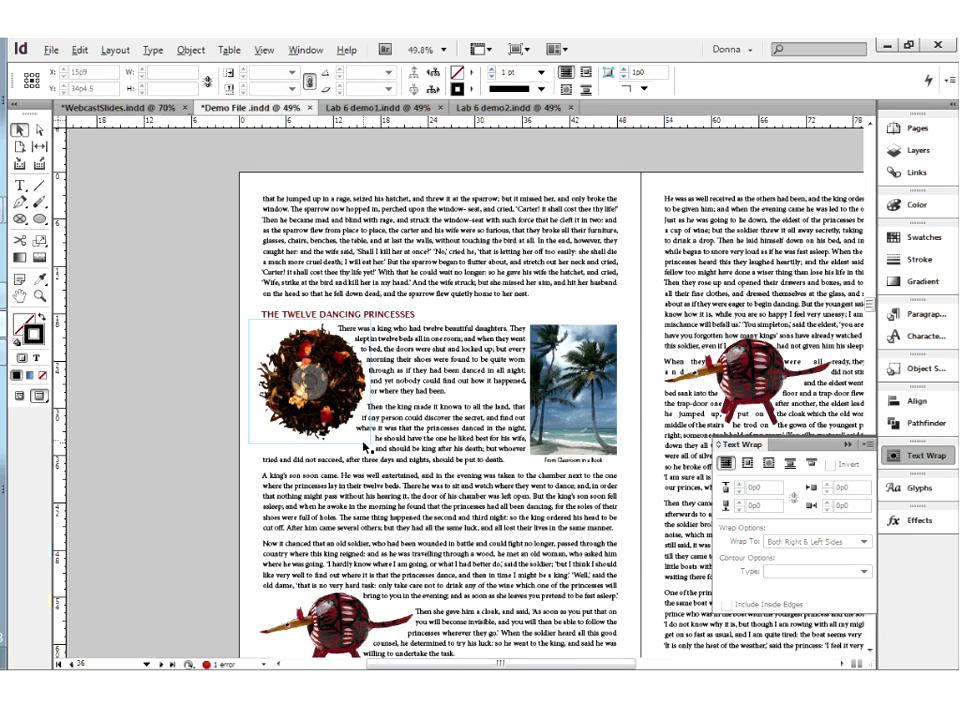
Examine the direction handles of a sample S-shaped curve on the pasteboard beside the tea image, and delete the curve
left_click(335, 404)
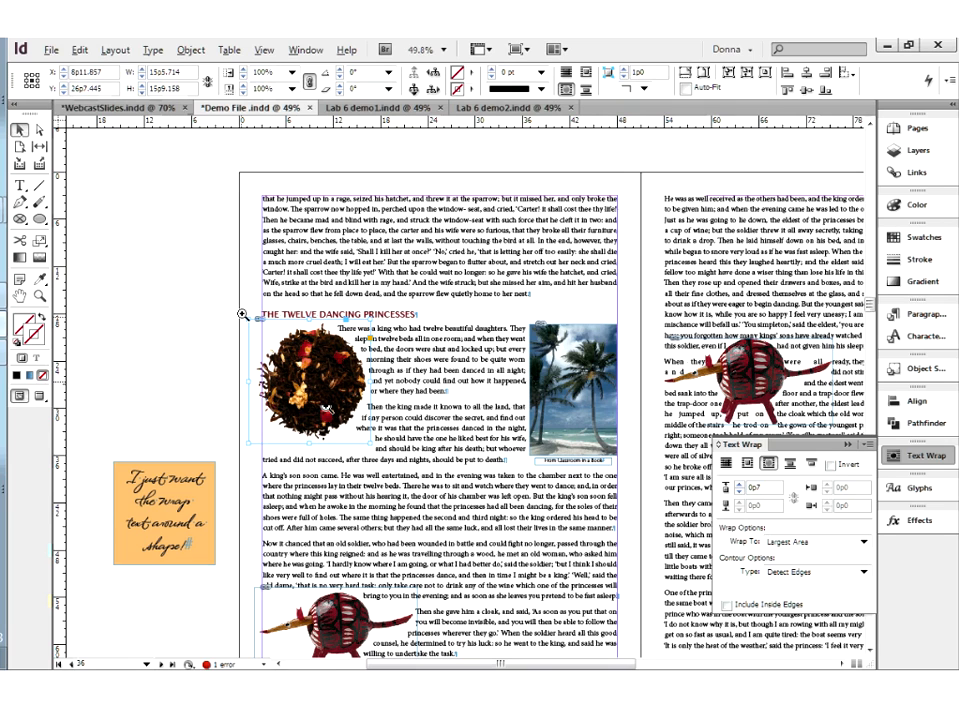
key("ctrl+alt+equal")
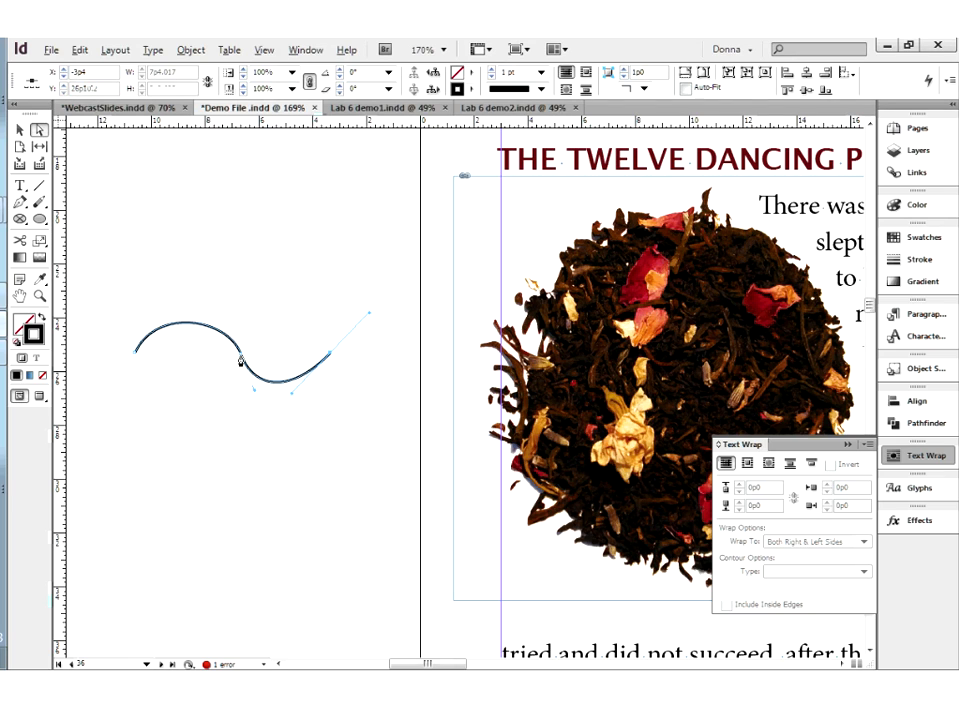
left_click(241, 362)
left_click(136, 360)
left_click_drag(136, 352, 115, 398)
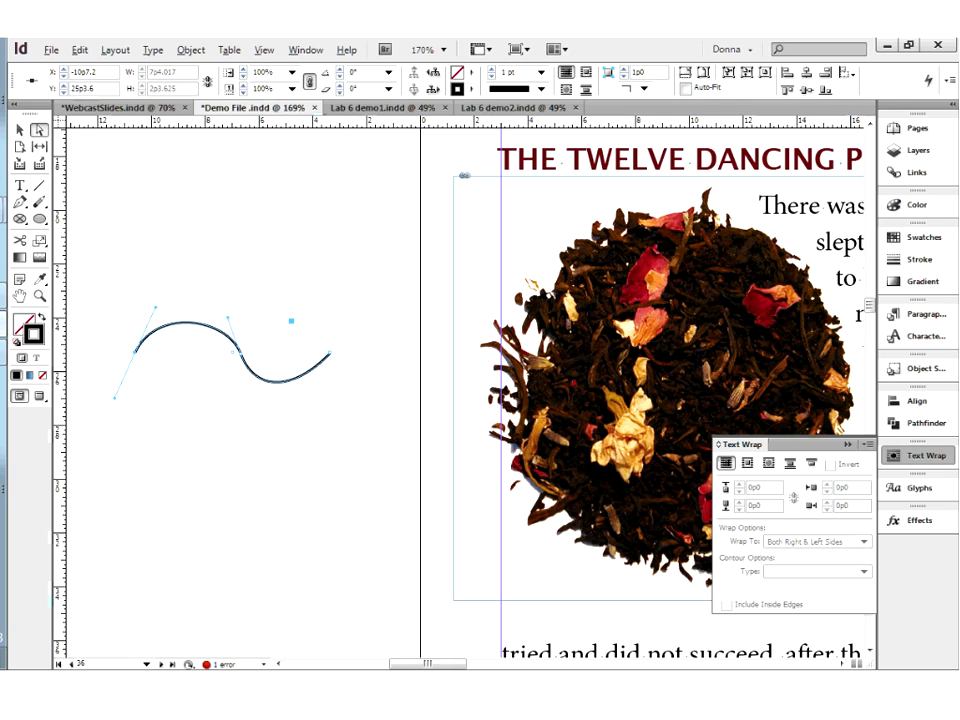
left_click(294, 420)
left_click_drag(117, 239, 207, 375)
key("Delete")
Reshape the tea image's text wrap boundary by moving an anchor point along its lower edge
left_click_drag(628, 543, 500, 507)
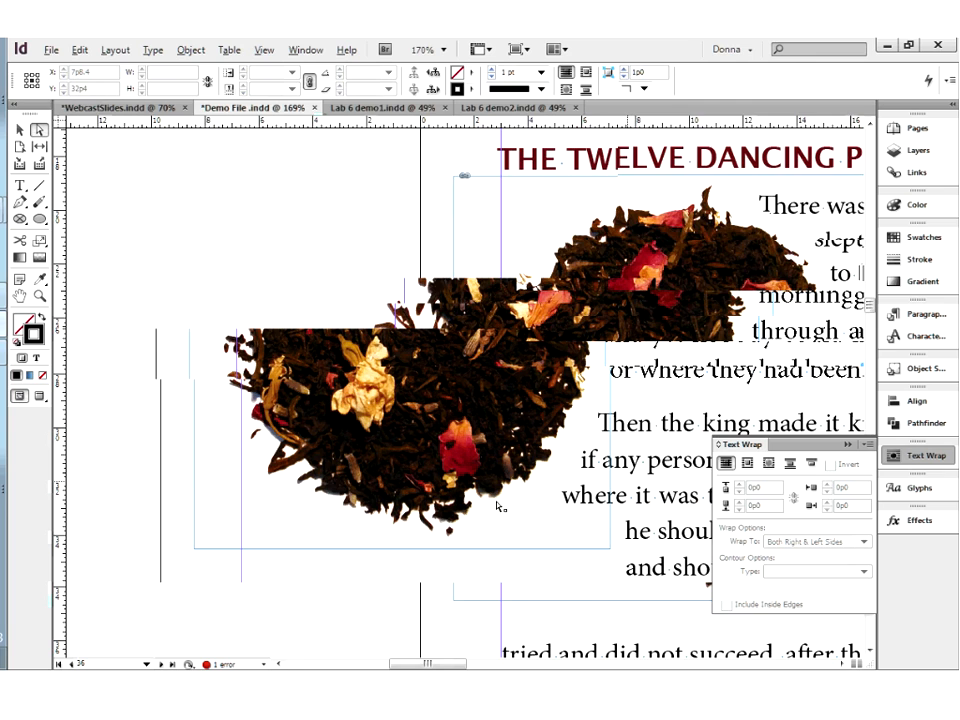
left_click_drag(335, 465, 417, 573)
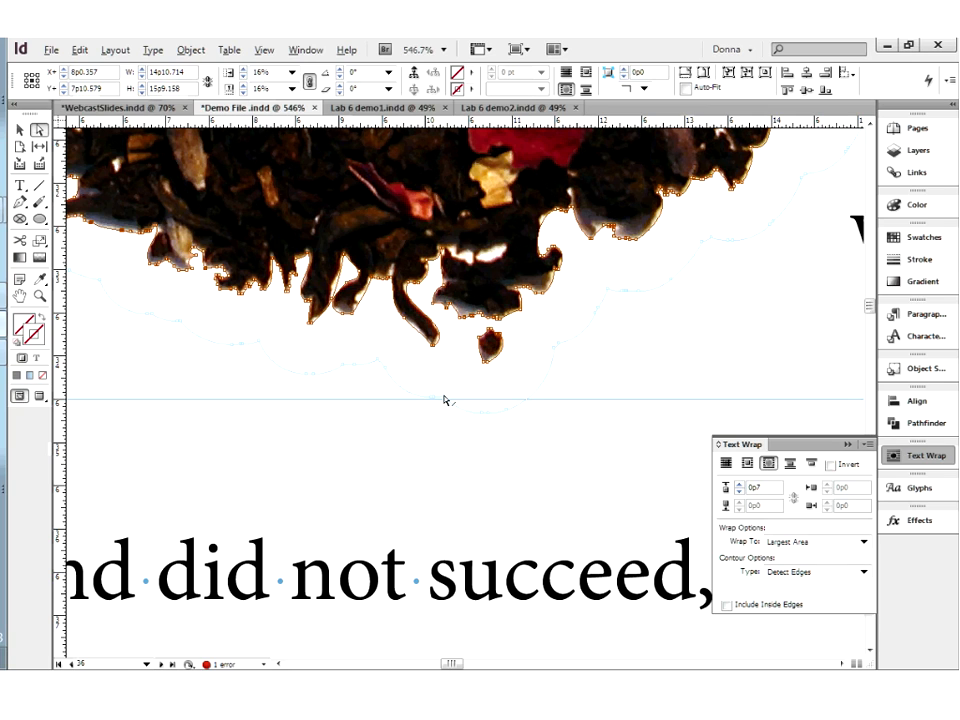
left_click_drag(448, 394, 411, 406)
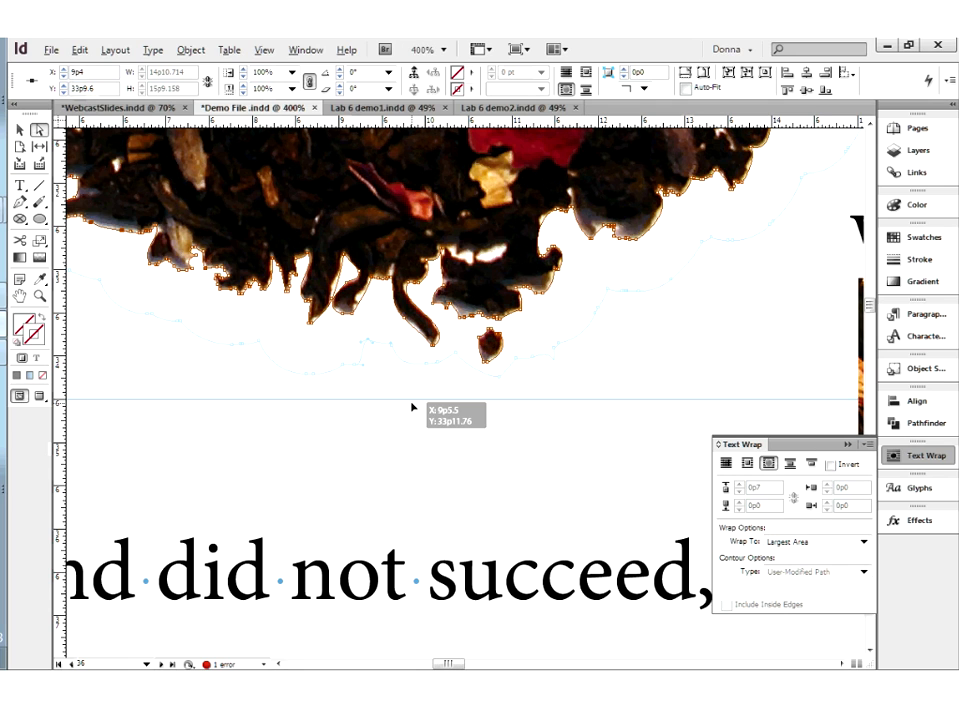
key("ctrl+minus")
key("ctrl+minus")
key("ctrl+minus")
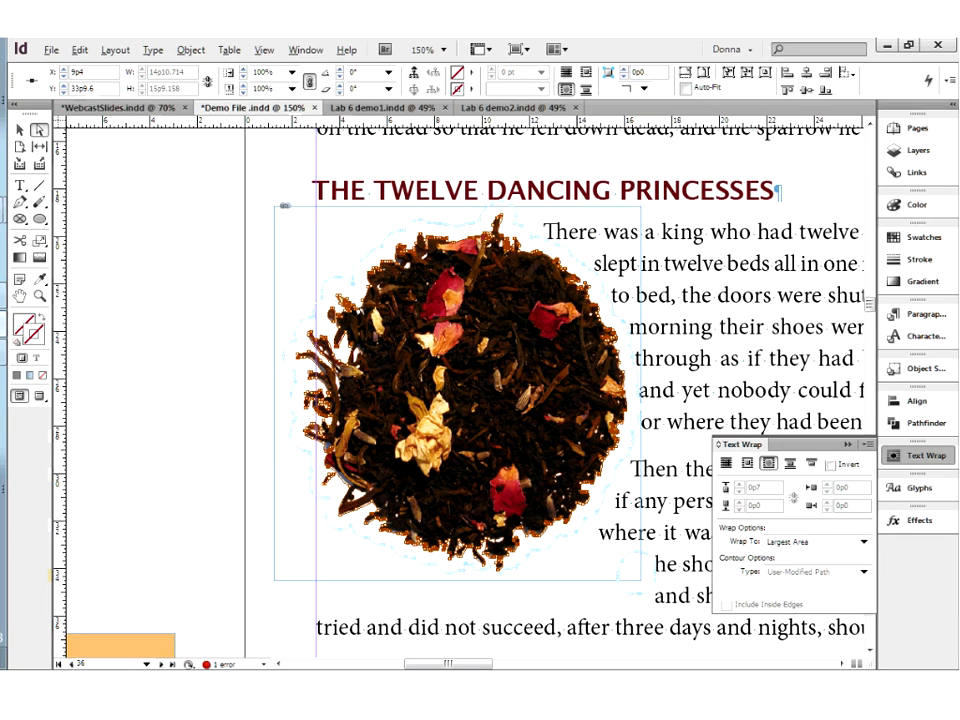
Nudge the tea image's frame slightly upward to Y 26p5.445
key("v")
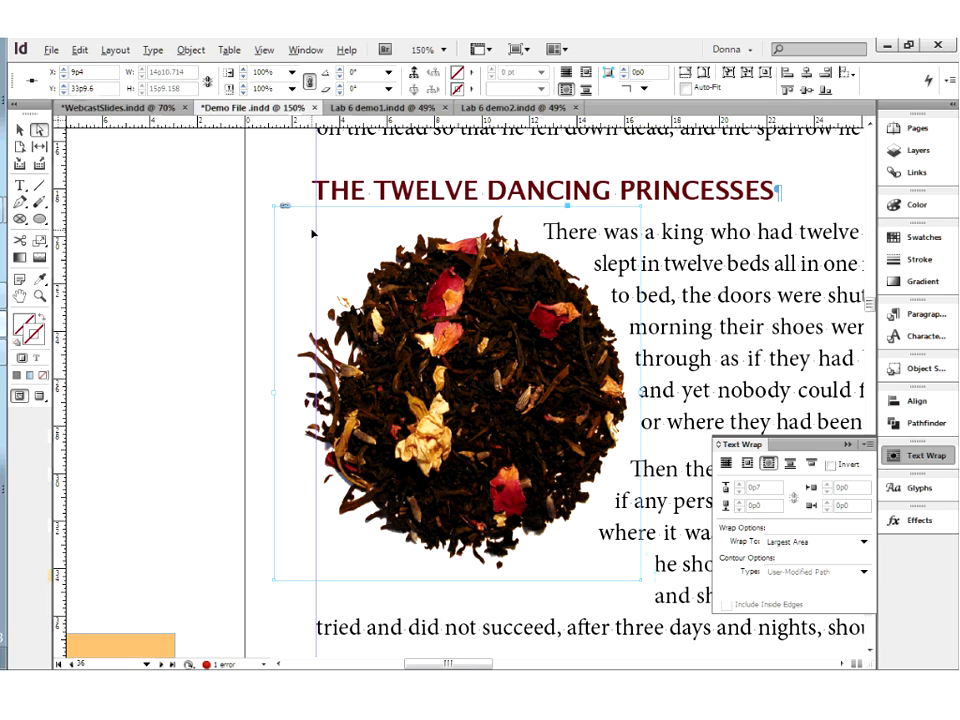
key("v")
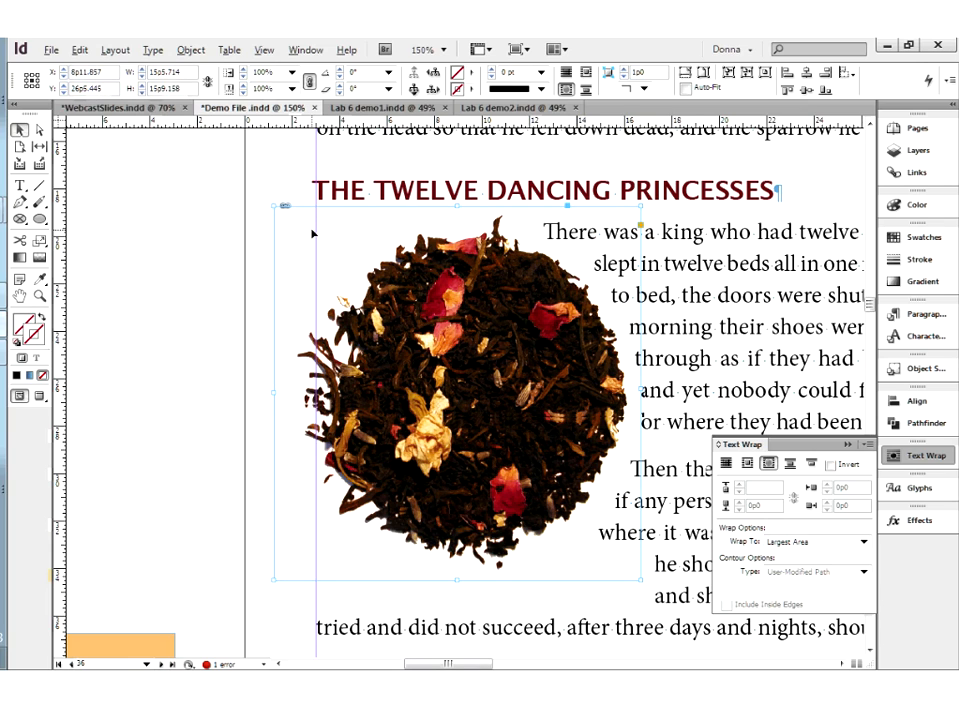
key("Up")
key("Up")
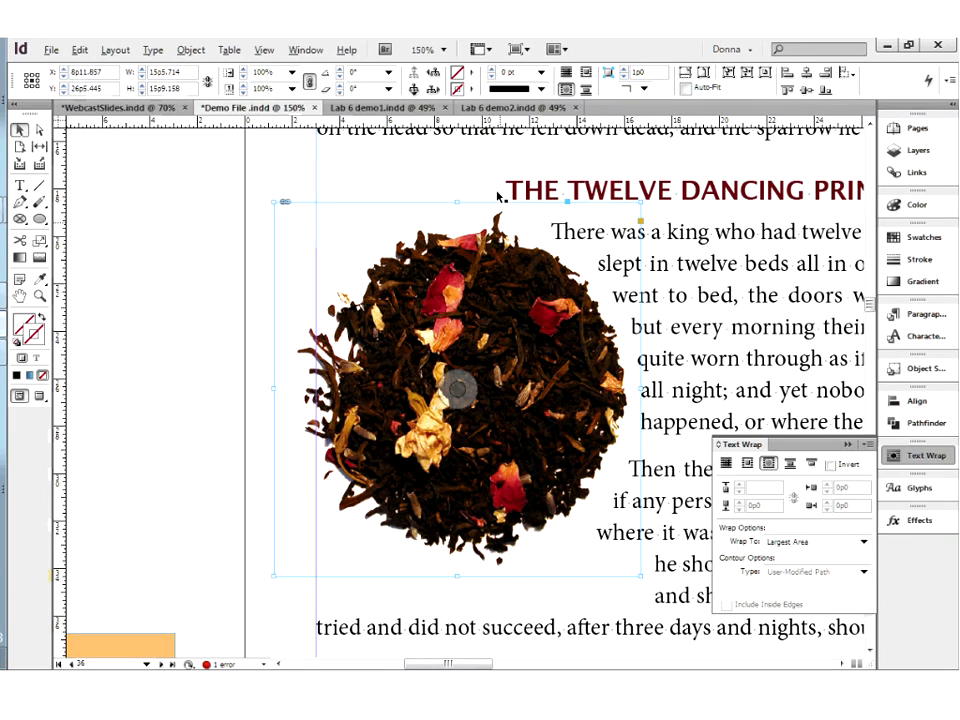
Pull the wrap boundary's anchor point at the top of the tea image downward so the heading sits at the left margin
key("a")
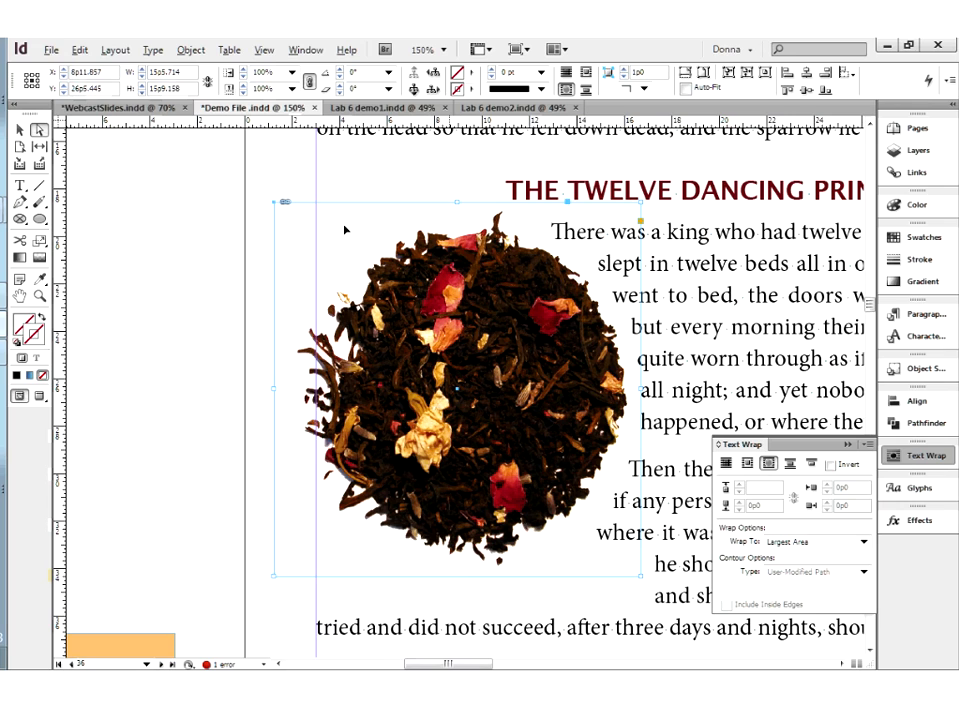
left_click(500, 212)
left_click(504, 200)
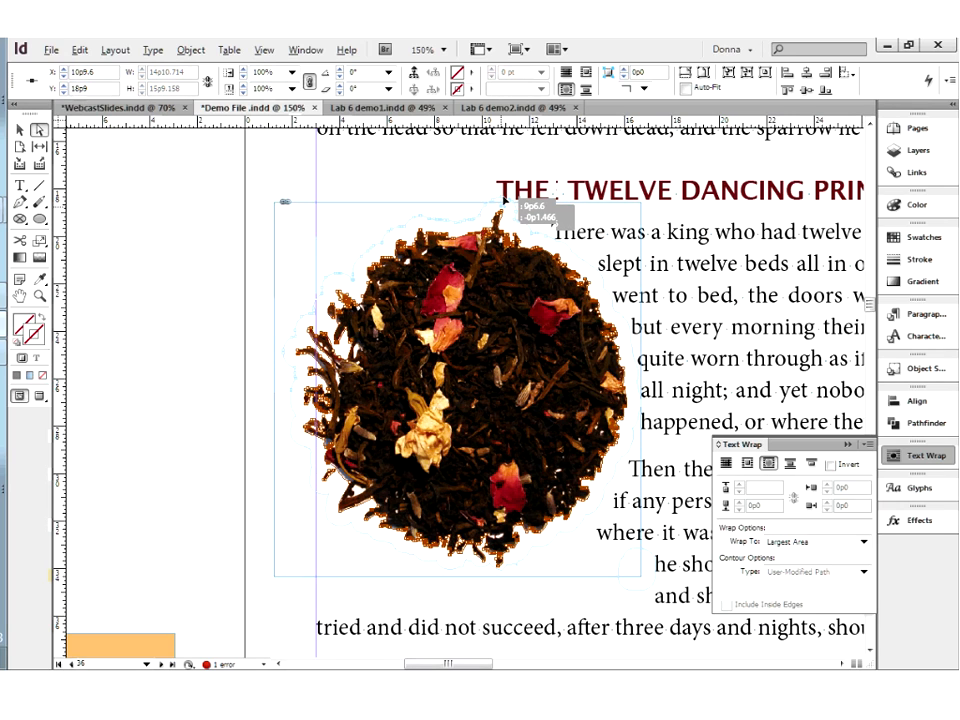
mouse_move(504, 200)
left_mouse_down()
mouse_move(492, 208)
mouse_move(511, 212)
left_mouse_up()
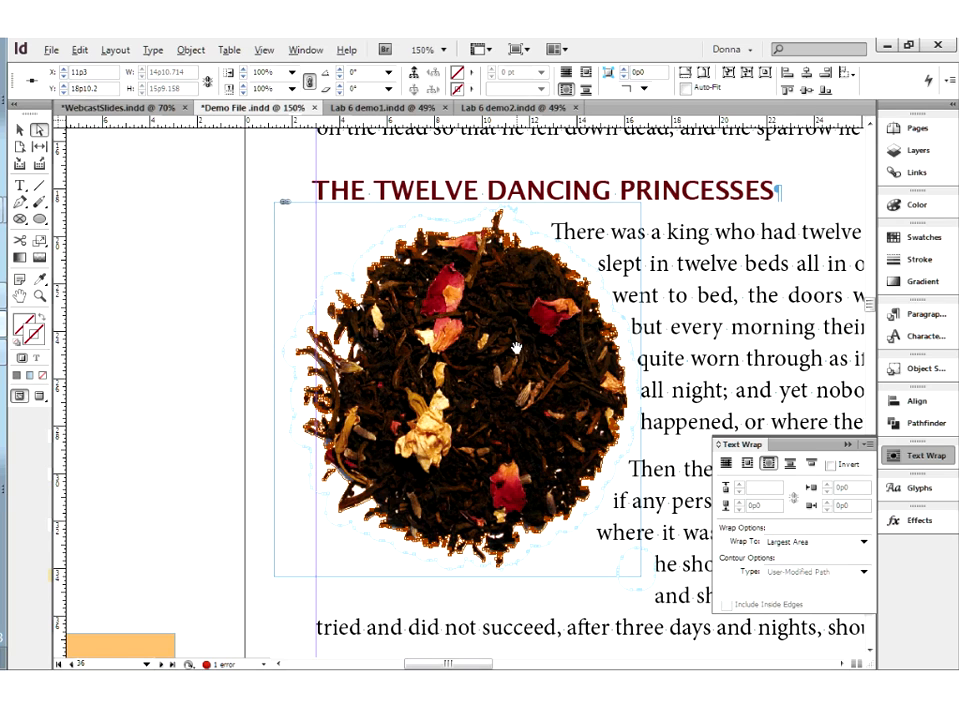
key("v")
left_click(20, 130)
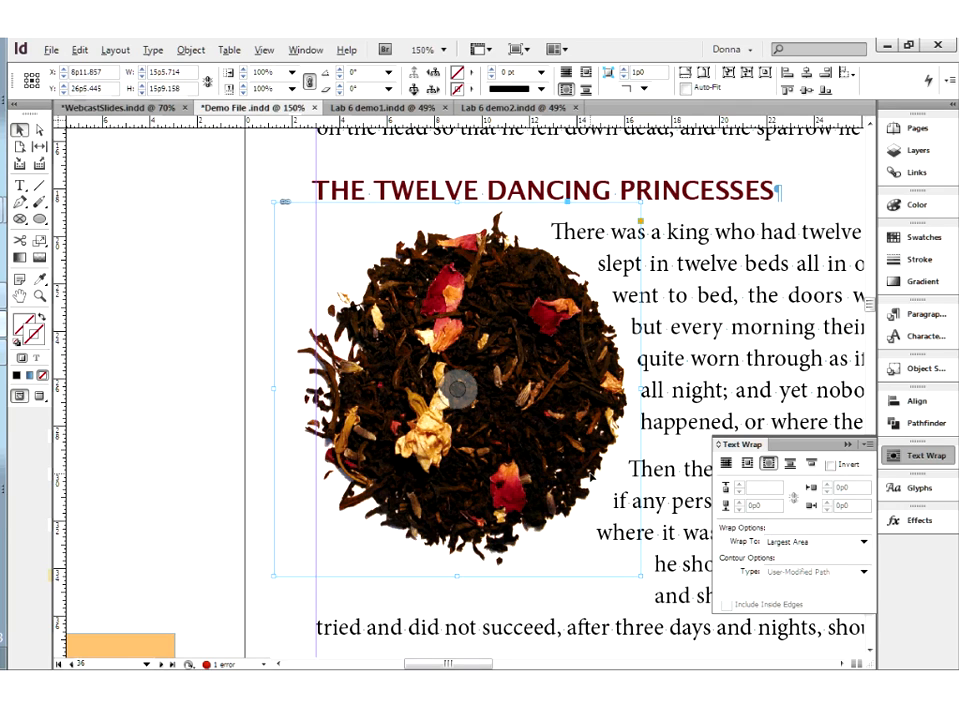
key("a")
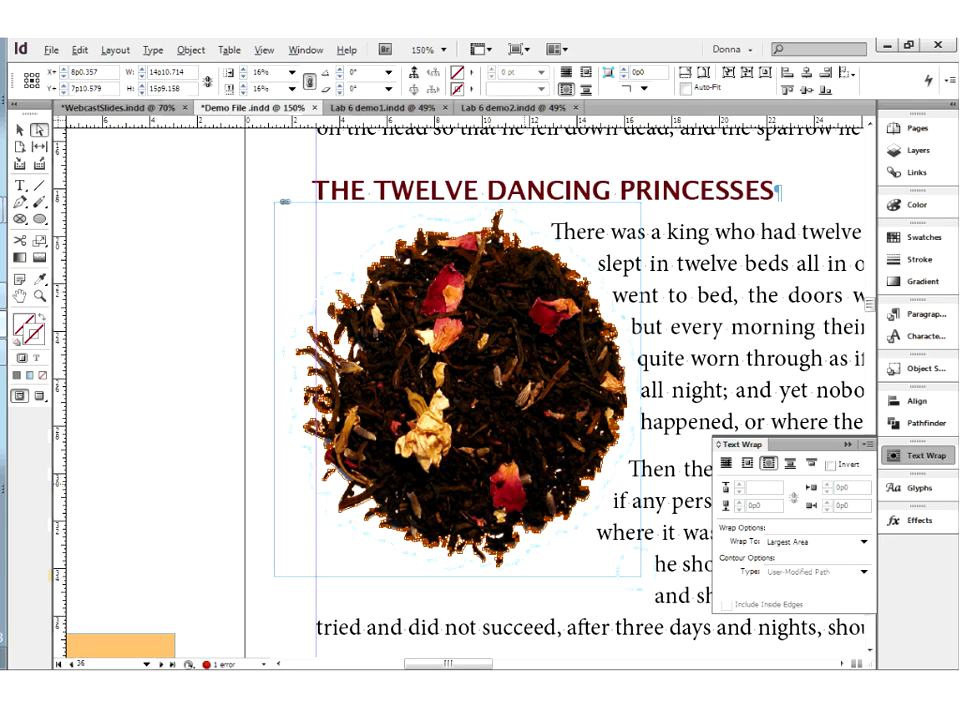
Reset the tea image's edited wrap path by switching to a bounding box wrap and back to object shape with Detect Edges contour
left_click(20, 130)
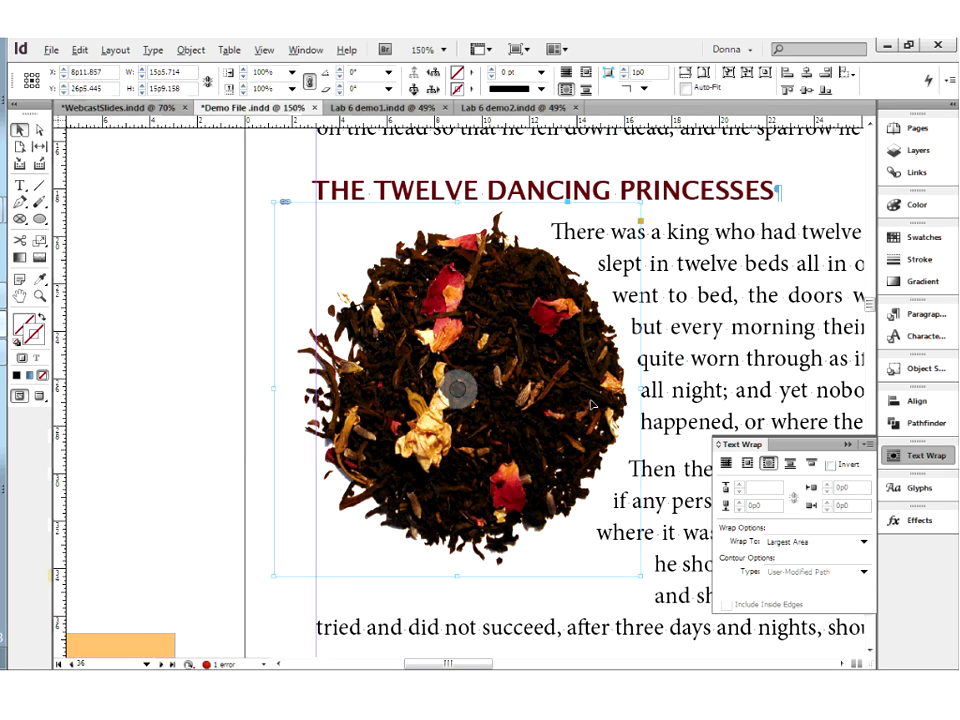
left_click(748, 463)
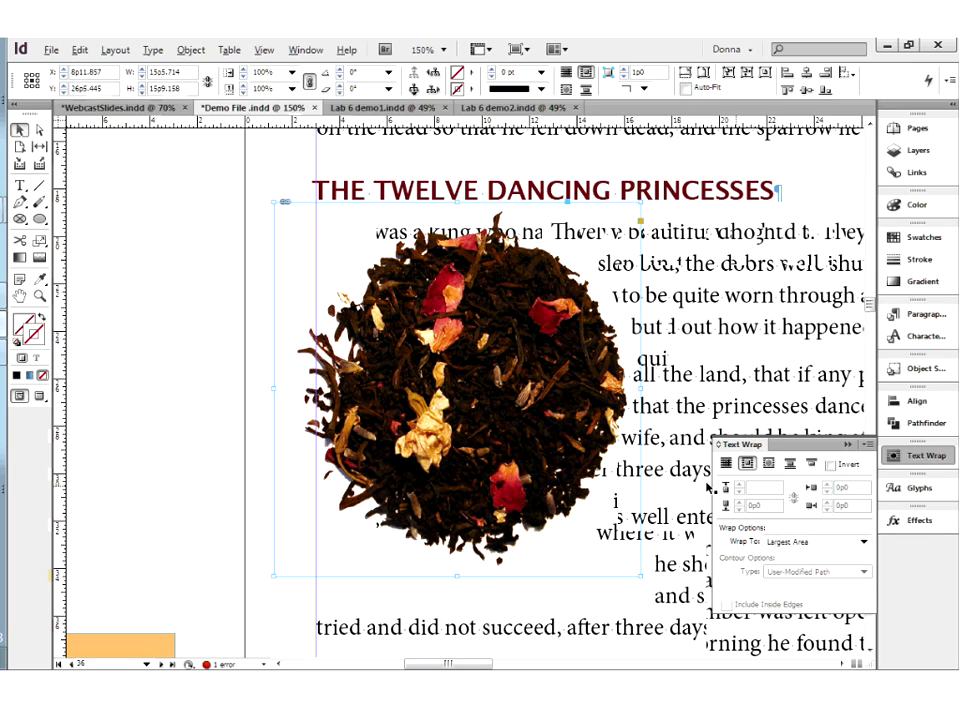
left_click(768, 463)
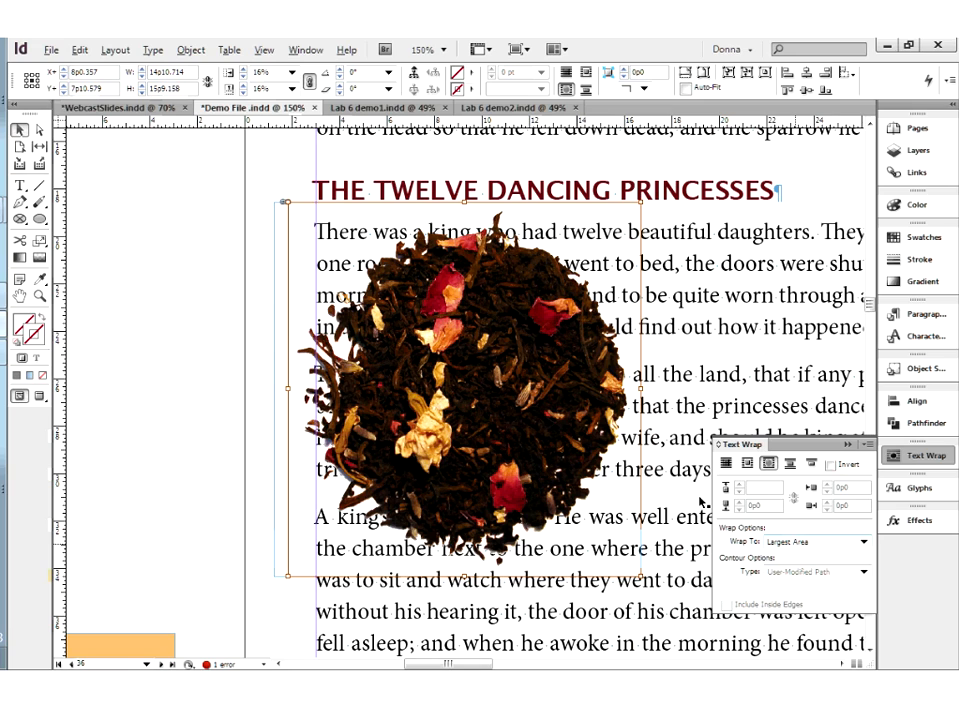
left_click(778, 572)
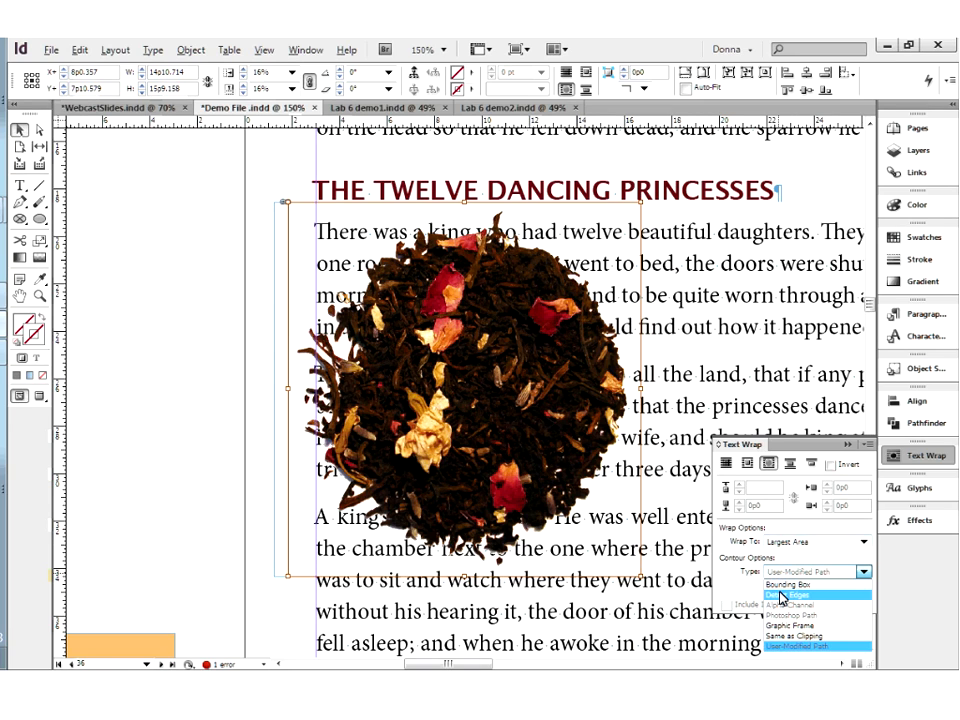
left_click(782, 596)
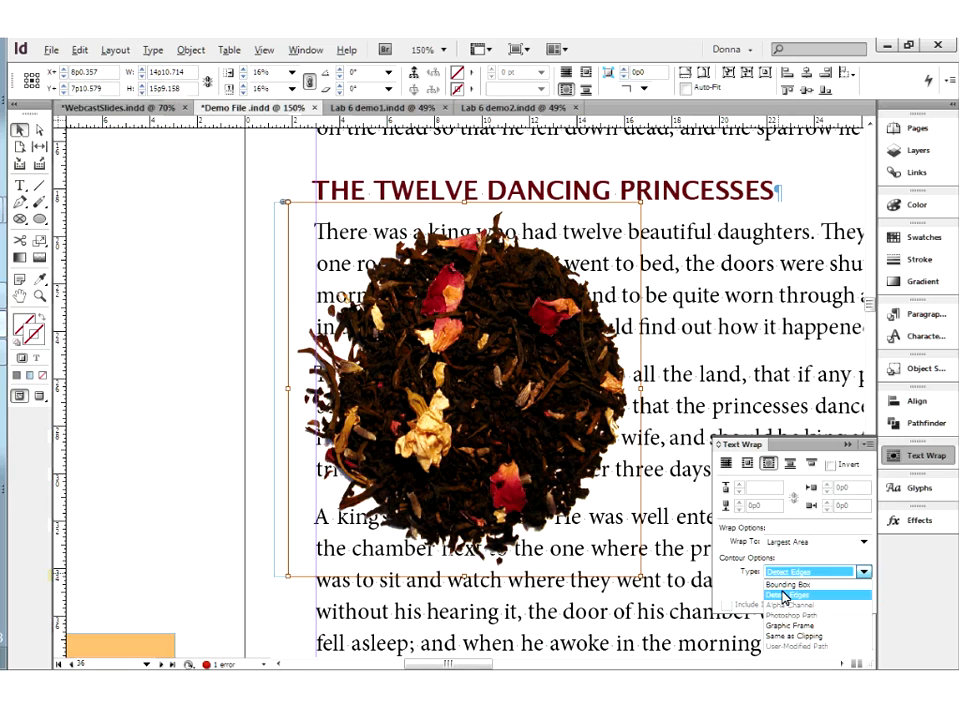
left_click(785, 597)
left_click(802, 572)
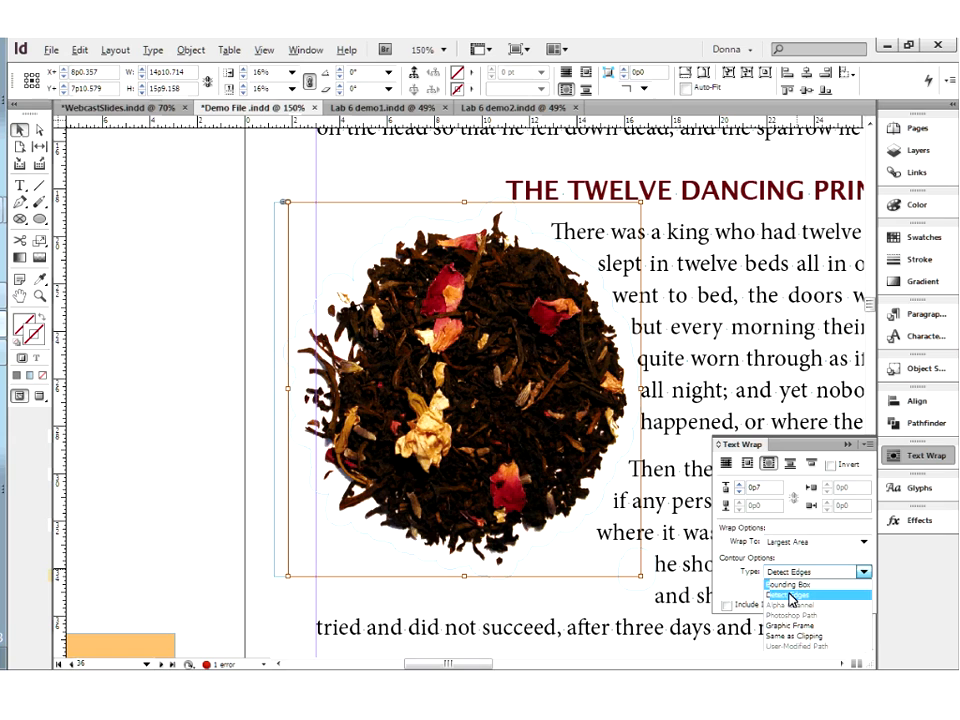
left_click(790, 595)
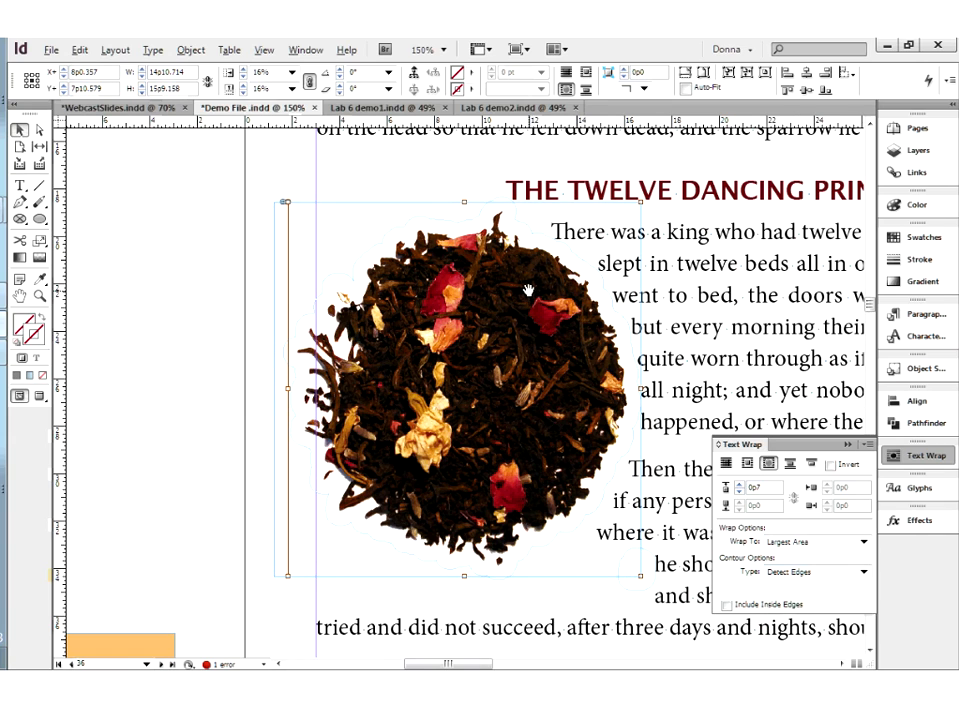
Move the pink circle onto the pasteboard beside the right page, overlapping the flower image
key("ctrl+0")
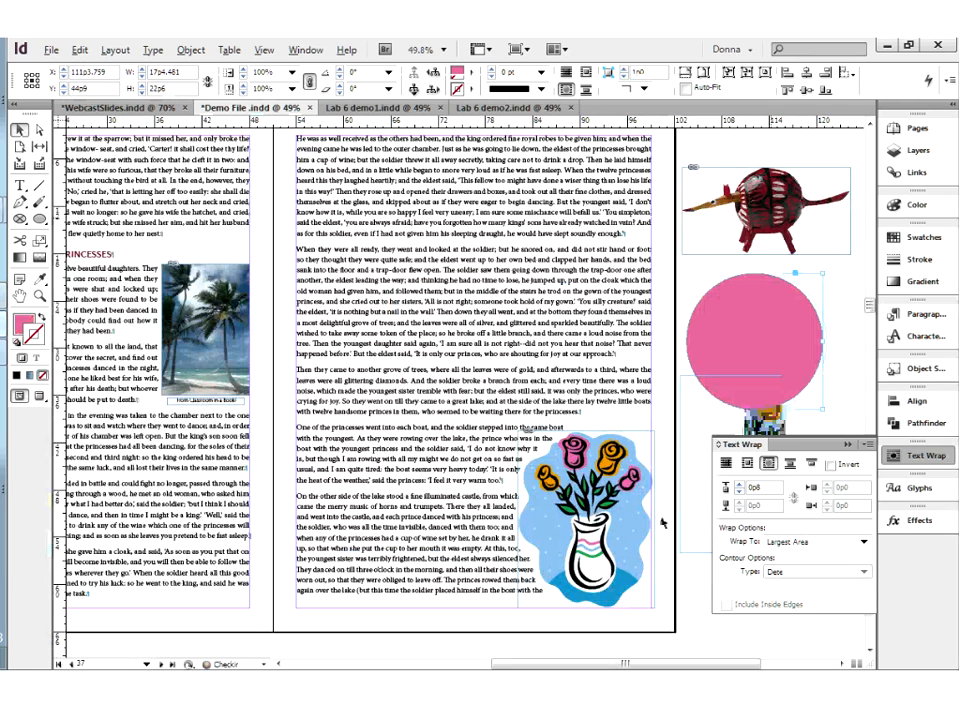
left_click_drag(580, 260, 757, 305)
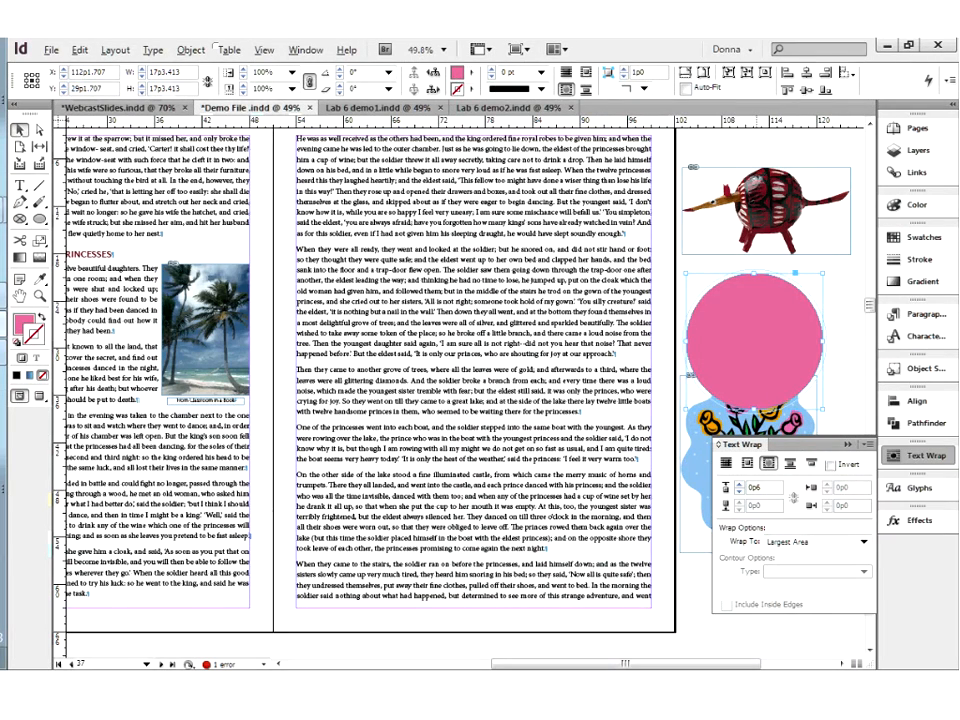
Convert the pink circle into a rectangle, place it over the right page's text and resize it to 30p0 wide
left_click(188, 50)
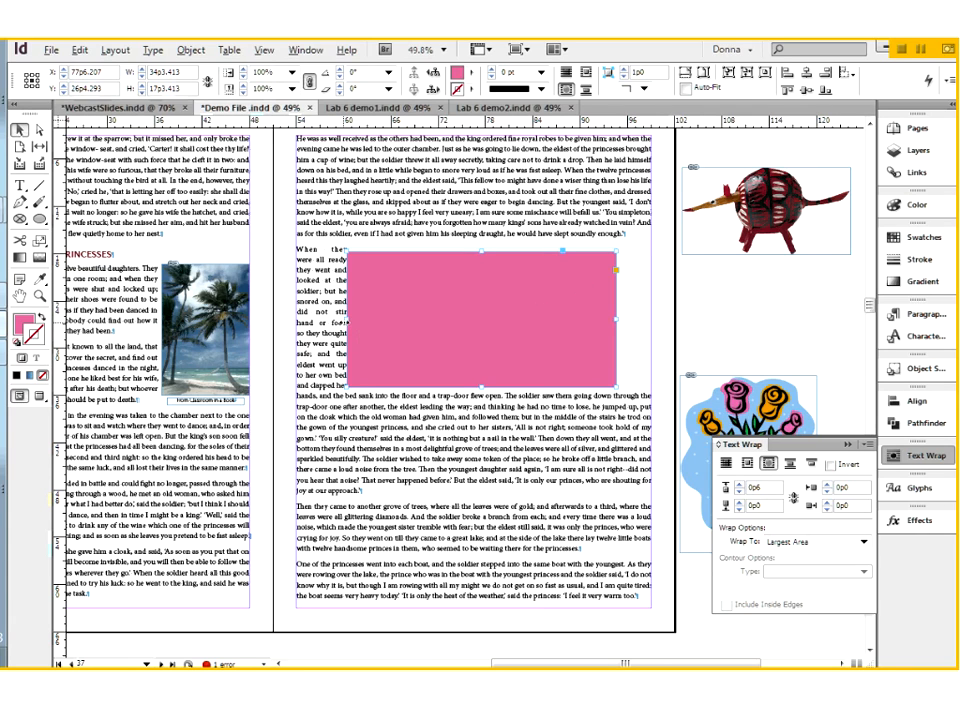
left_click_drag(345, 321, 323, 321)
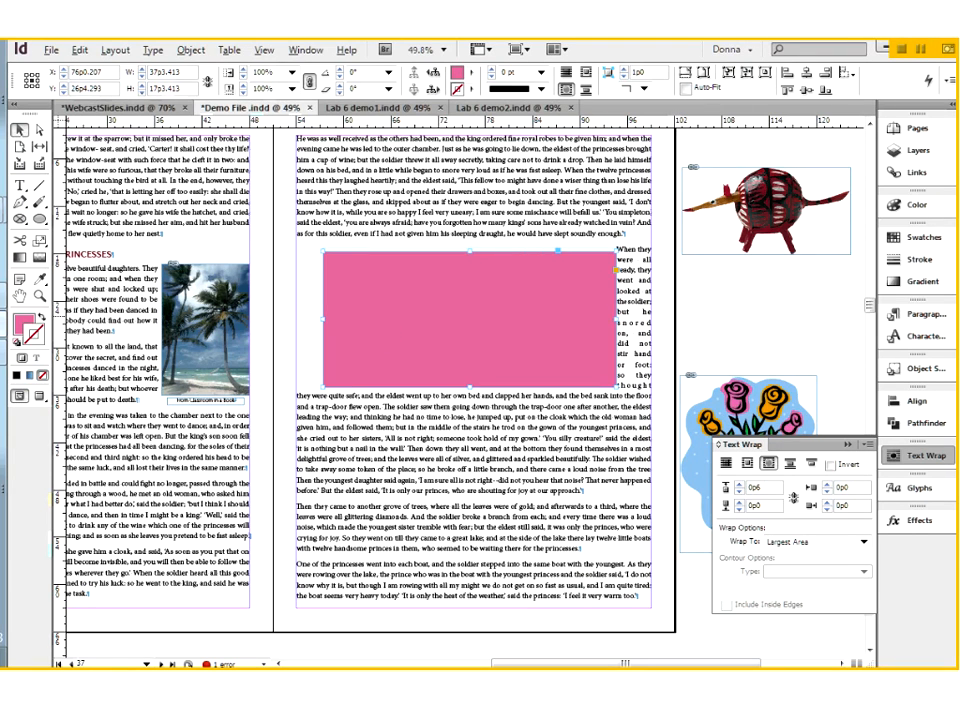
left_click_drag(614, 320, 558, 321)
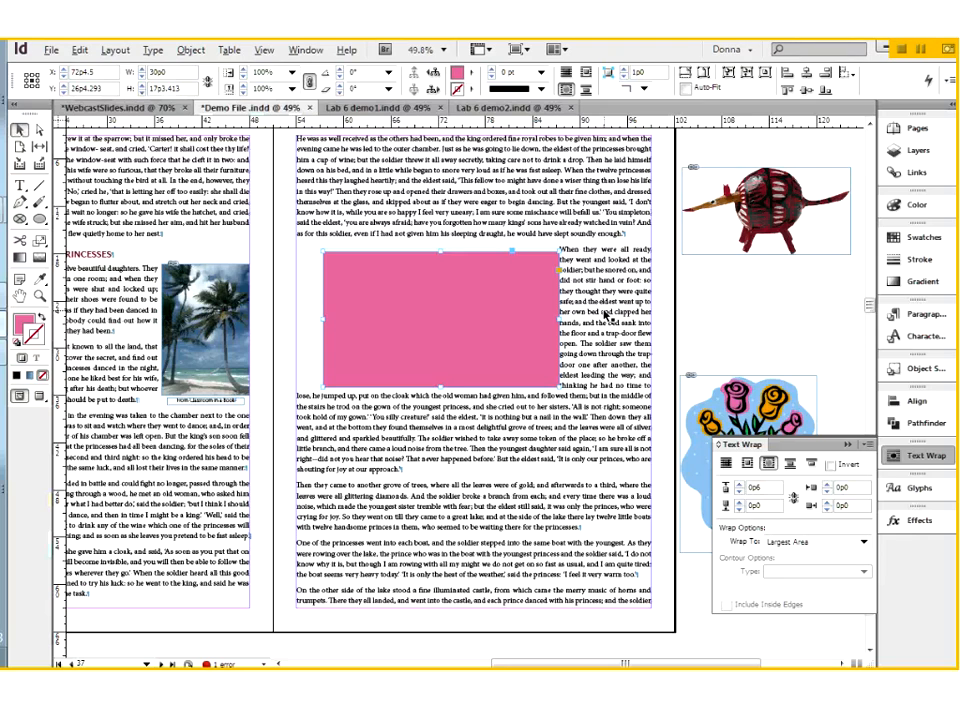
Apply a Jump Object wrap to the pink rectangle and move it to X 74p9, Y 25p10.707
left_click(790, 464)
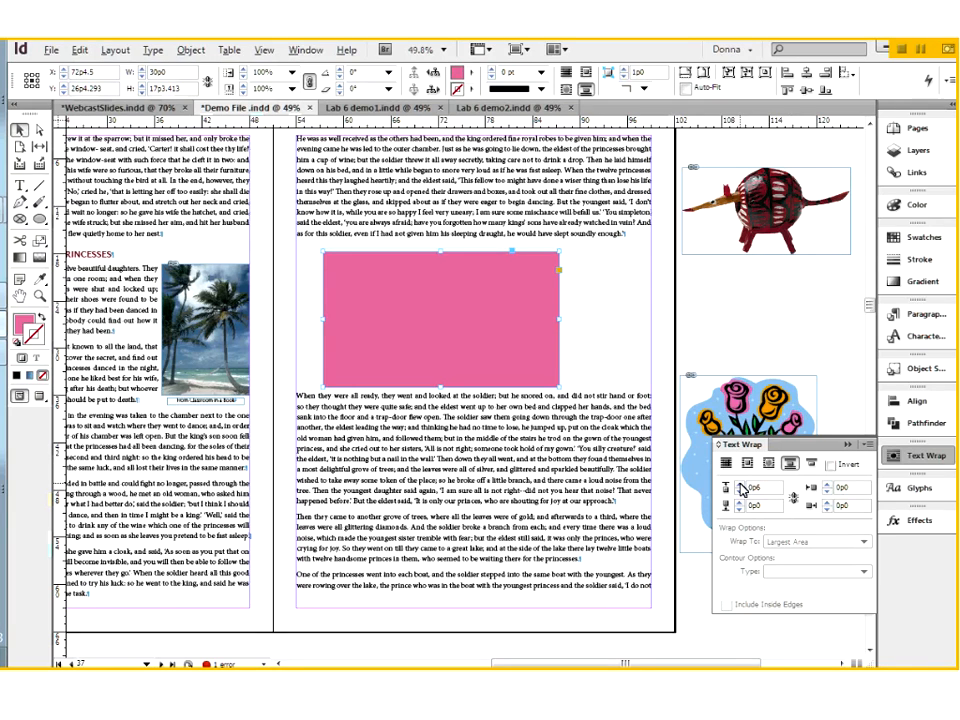
left_click_drag(536, 328, 562, 323)
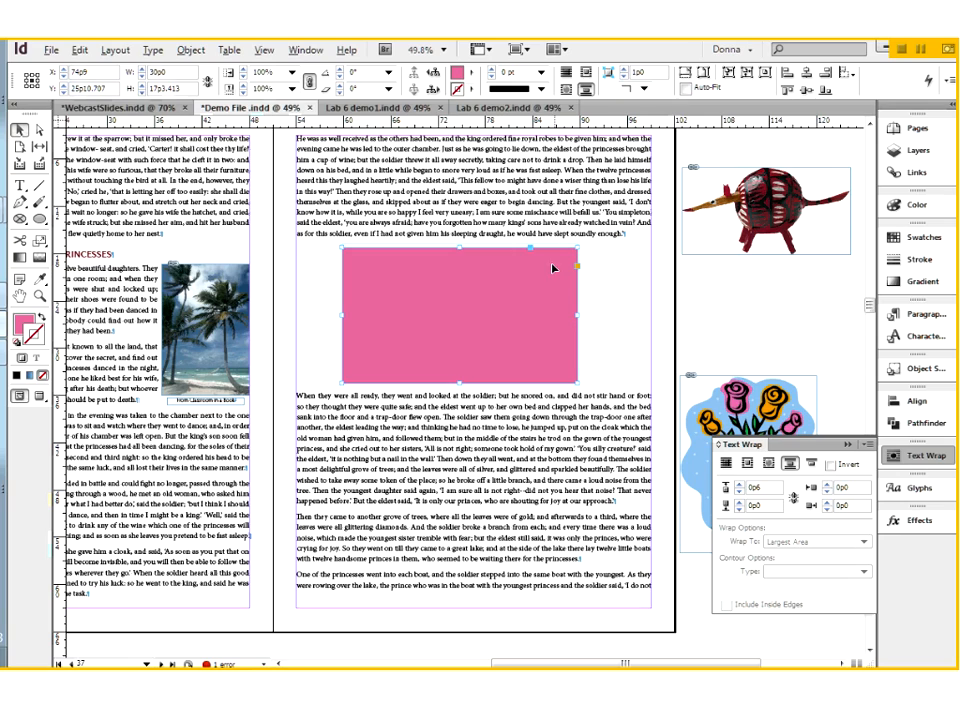
left_click(322, 314)
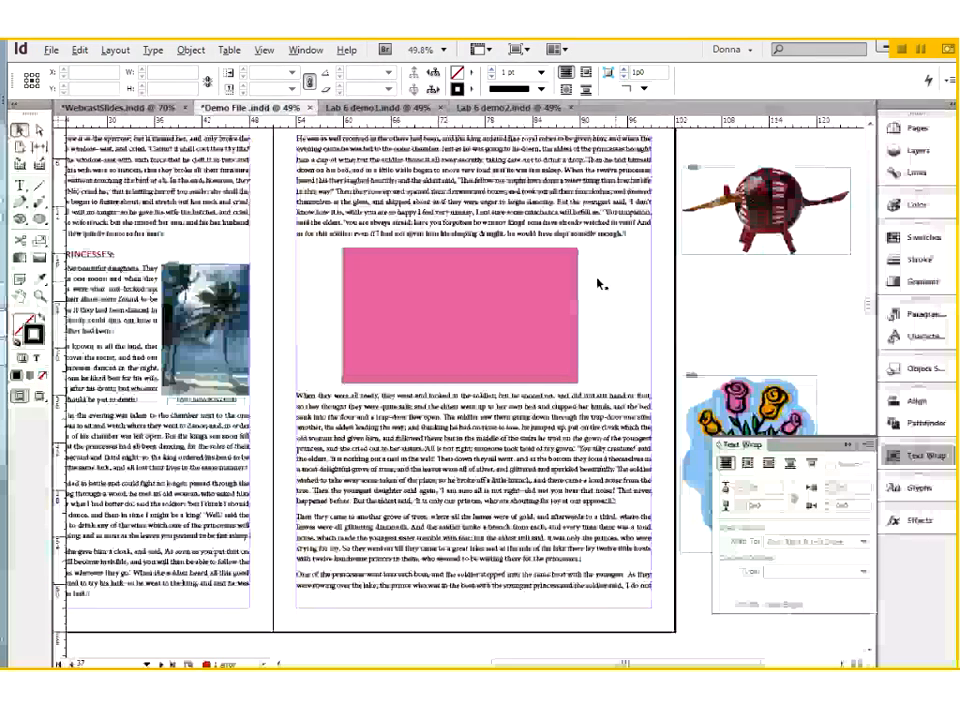
Insert a paragraph break before "I am sure some mischance" above the rectangle, then add and remove an extra empty paragraph
key("t")
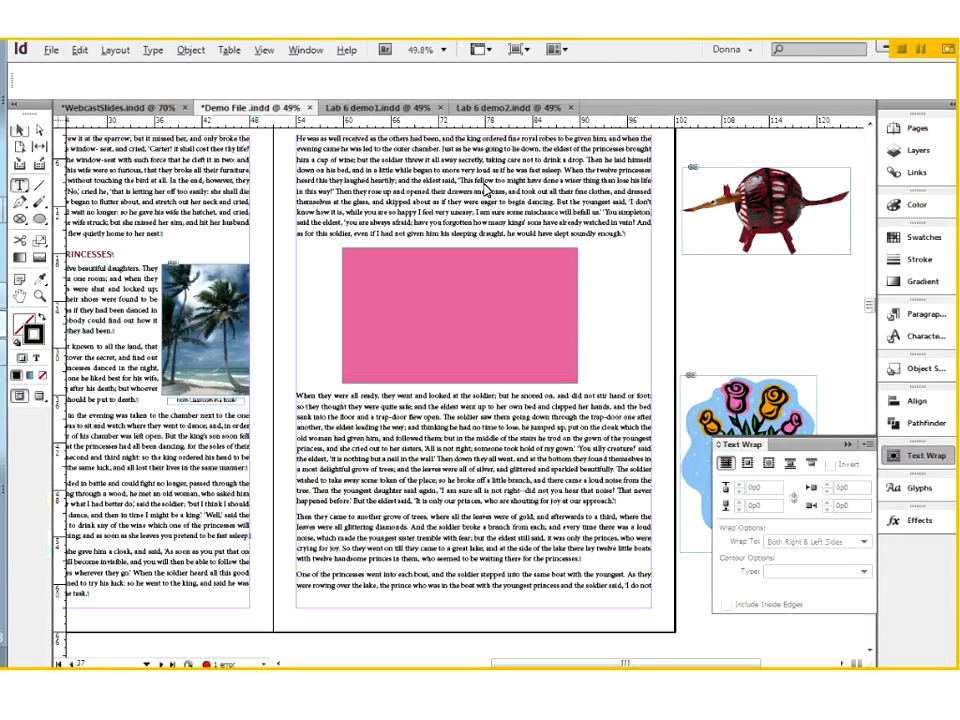
left_click(478, 213)
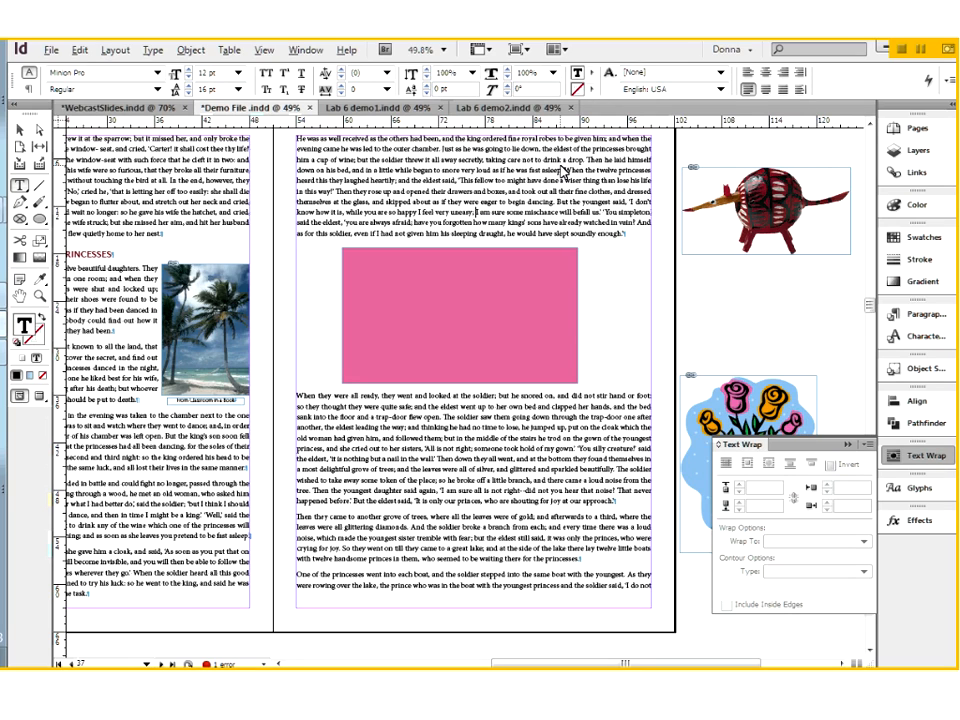
key("Return")
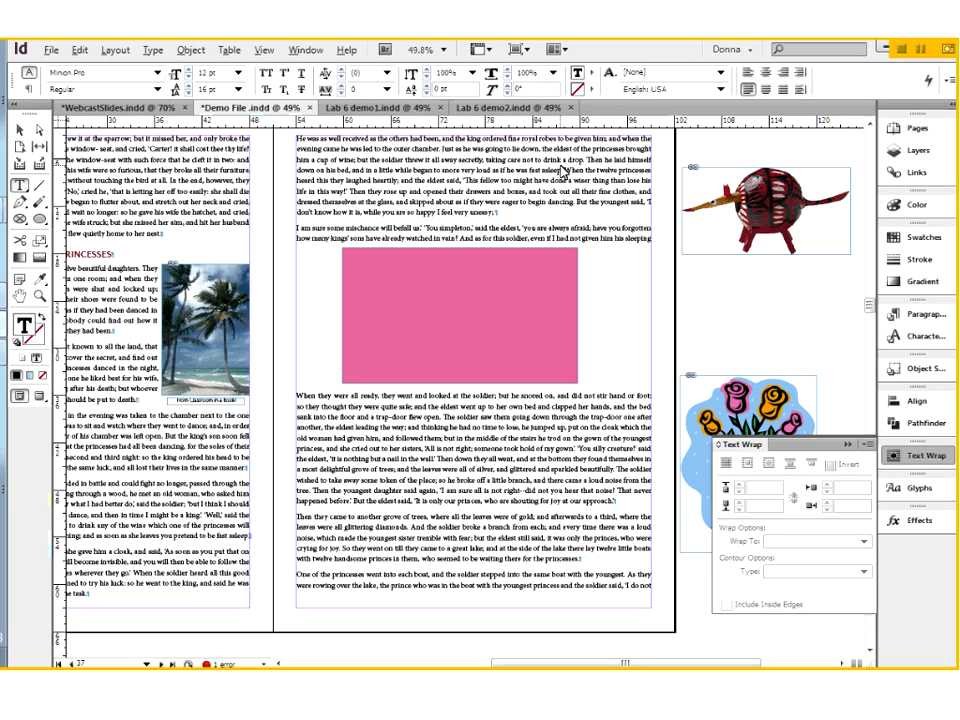
key("Return")
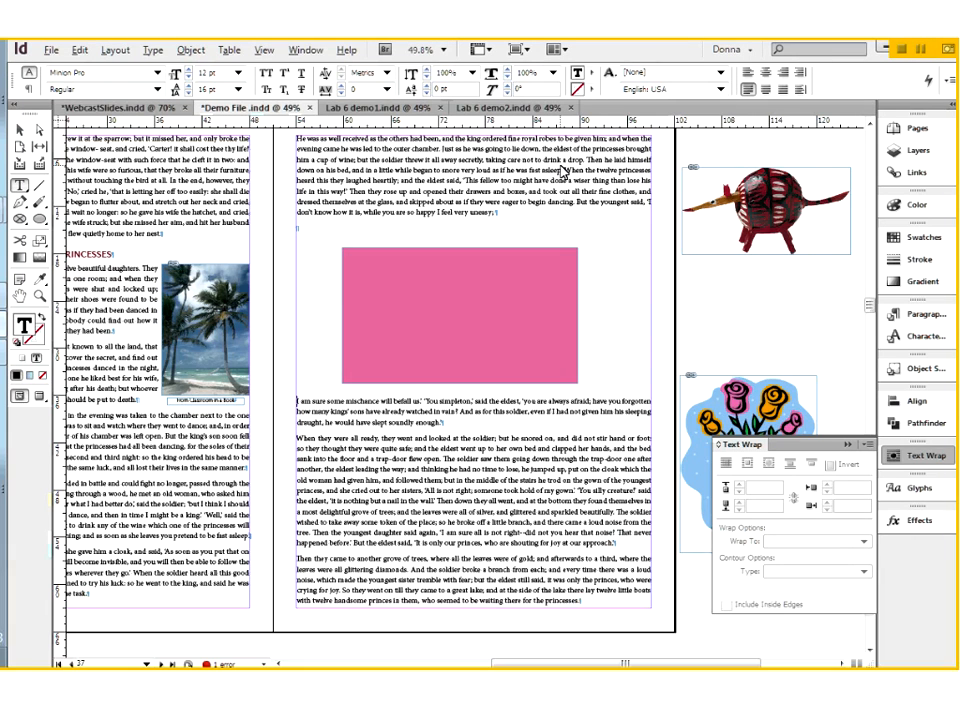
key("BackSpace")
key("BackSpace")
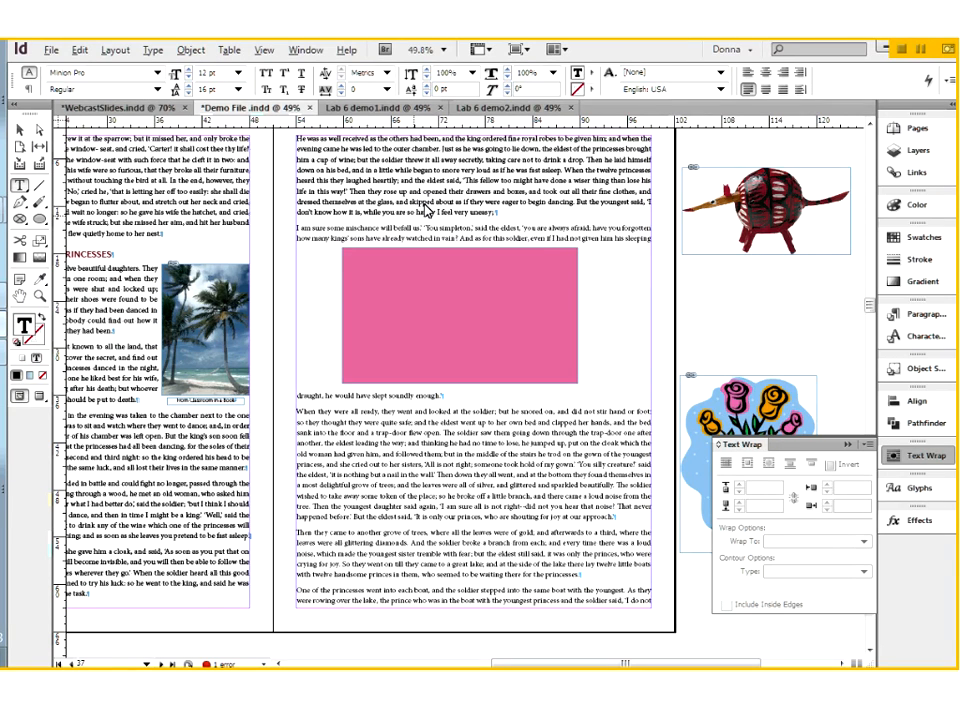
Shift the pink rectangle slightly down, give it a Jump to Next Column wrap and narrow it to 13p0 wide
left_click(22, 135)
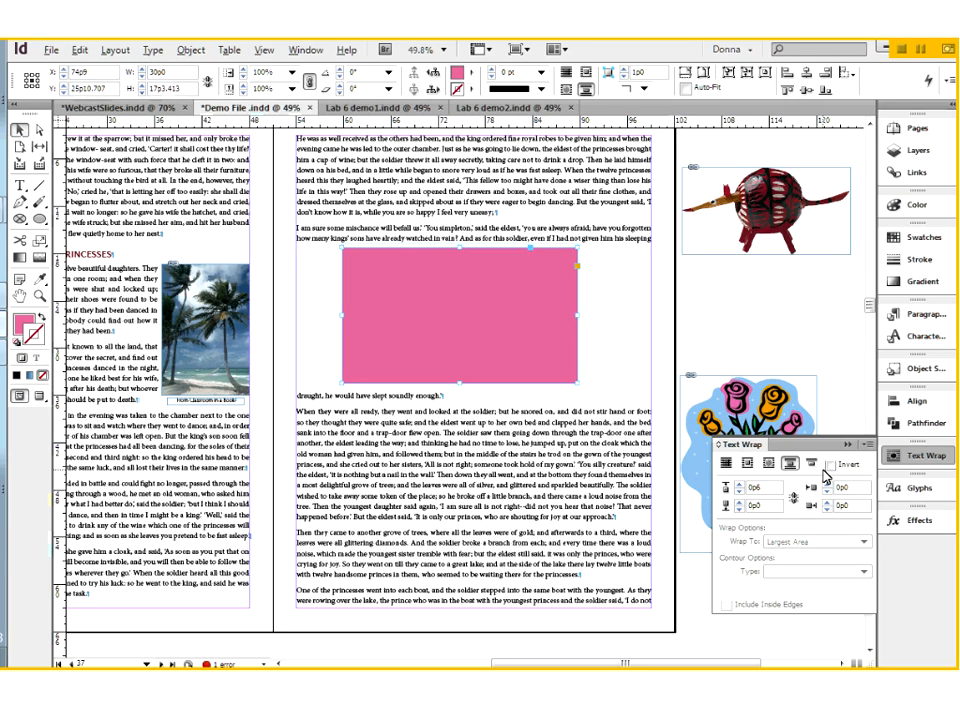
left_click_drag(559, 348, 562, 355)
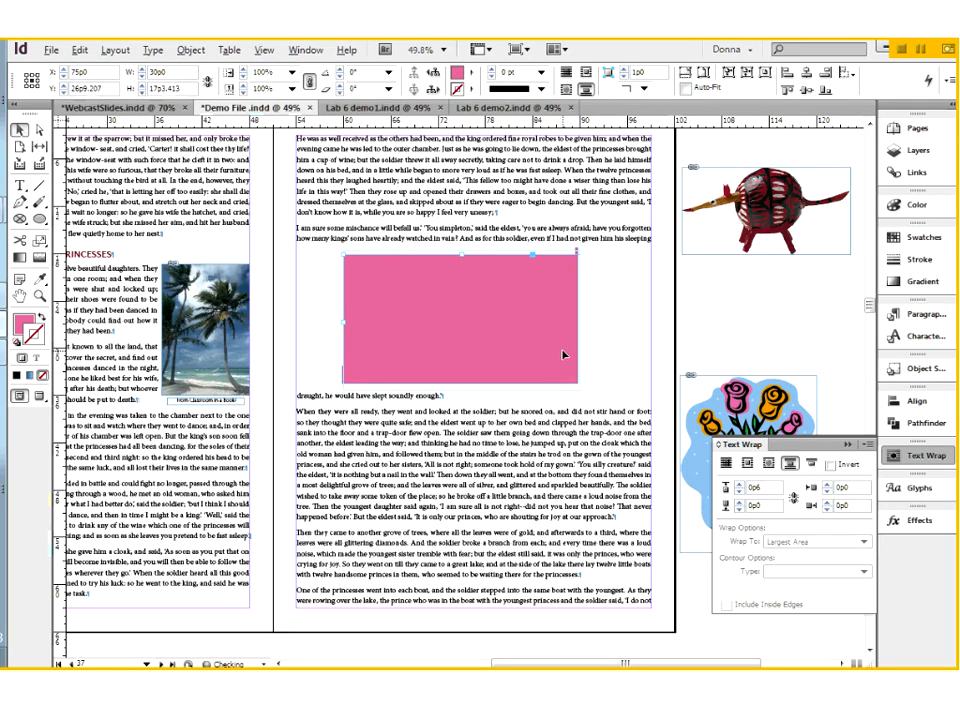
left_click(811, 463)
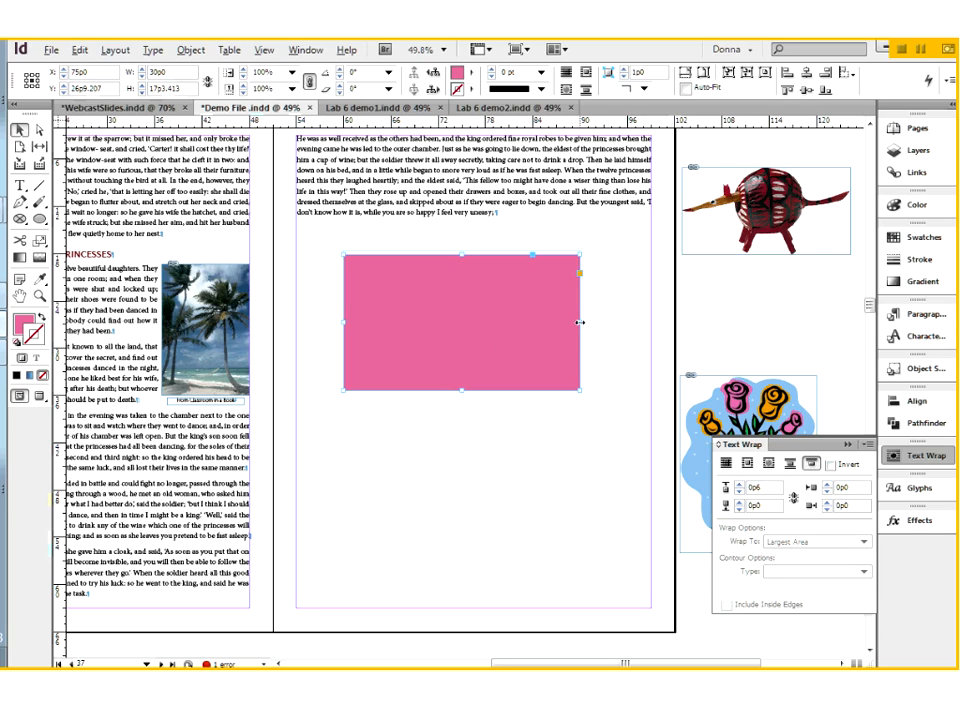
left_click_drag(578, 324, 446, 350)
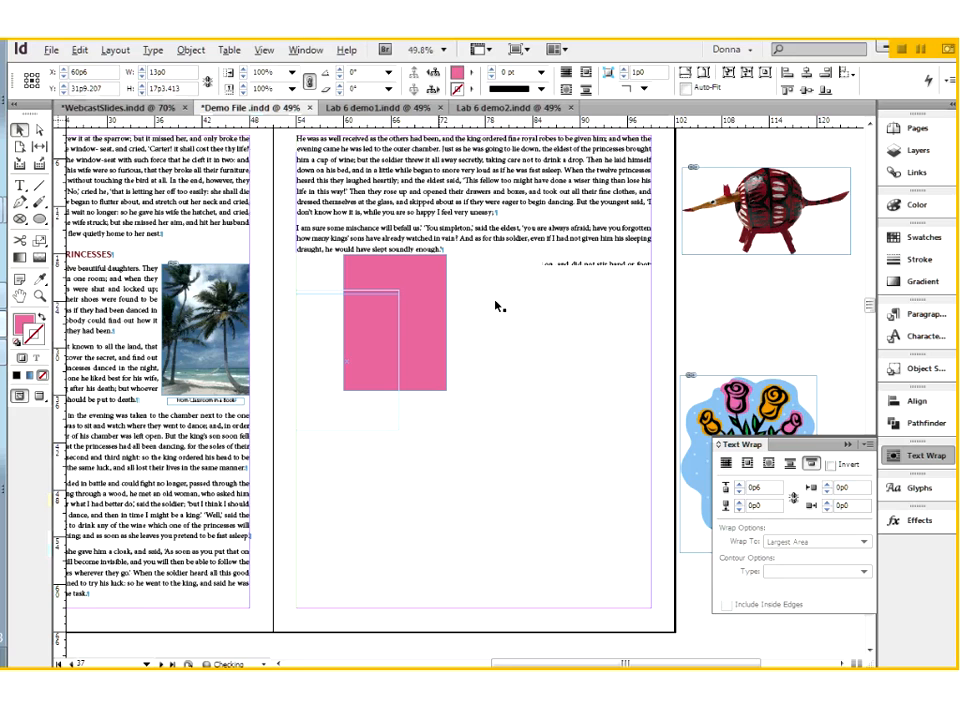
Set the right page's text frame to 2 columns with a 1p0 gutter
left_click(497, 305)
key("ctrl+b")
type("2")
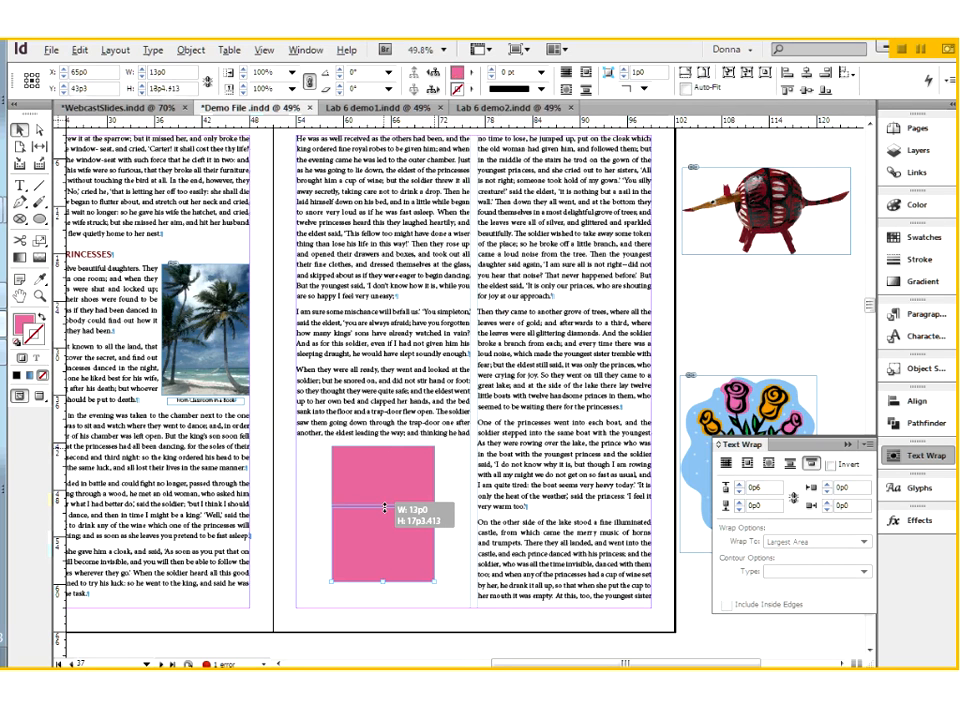
Place the 13p0 by 9p4.913 pink rectangle near the first column's bottom at Y 55p11.457 with a Jump to Next Column wrap
left_click_drag(385, 508, 408, 531)
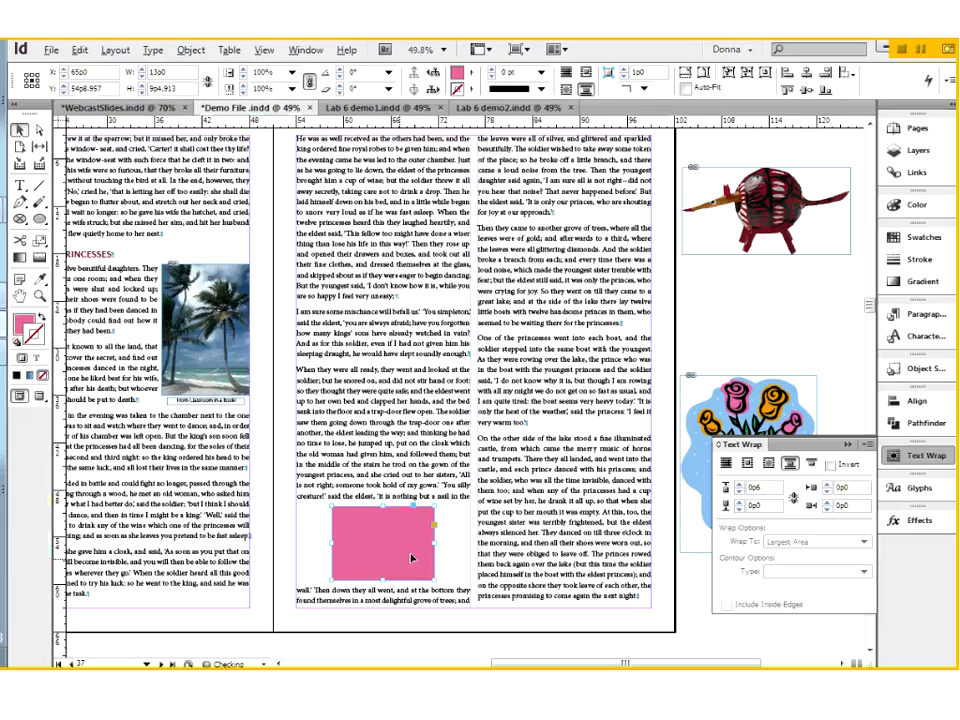
left_click(812, 465)
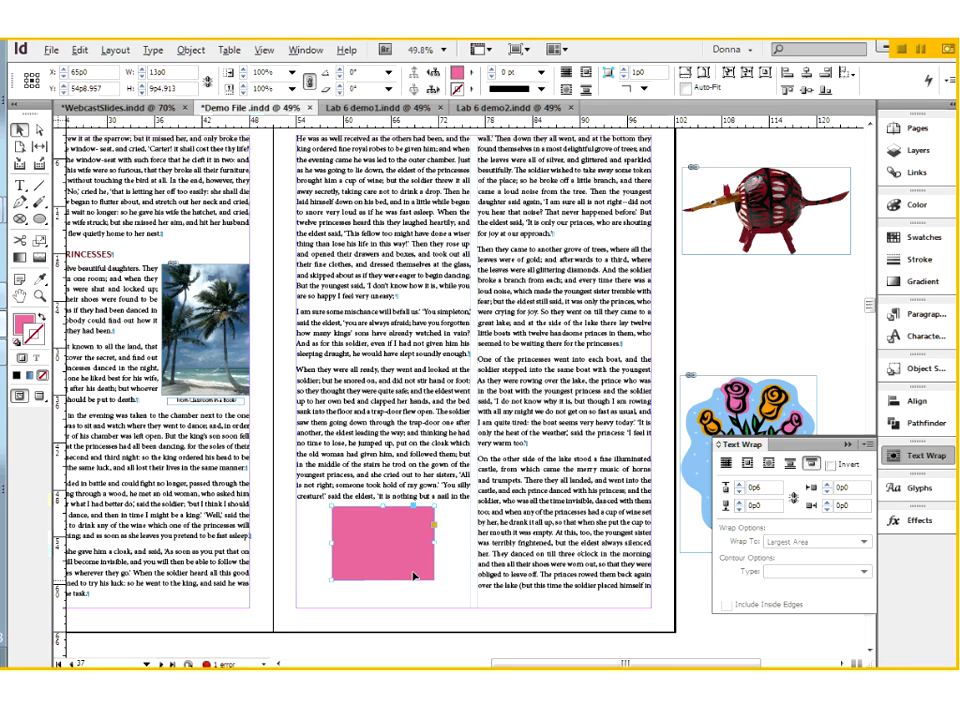
left_click_drag(413, 576, 416, 584)
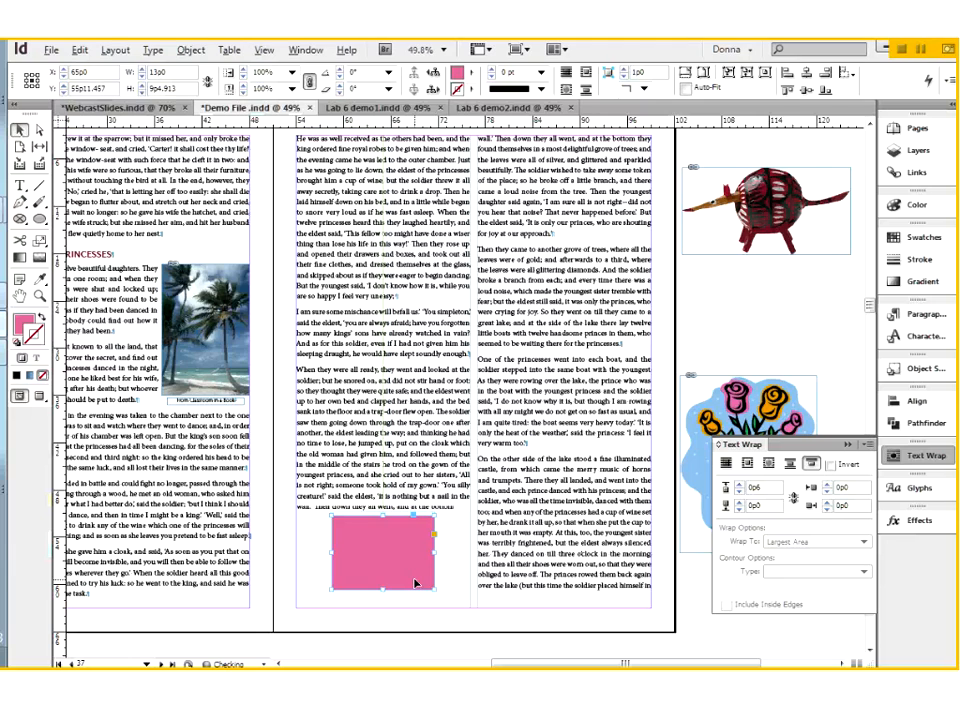
left_click(560, 648)
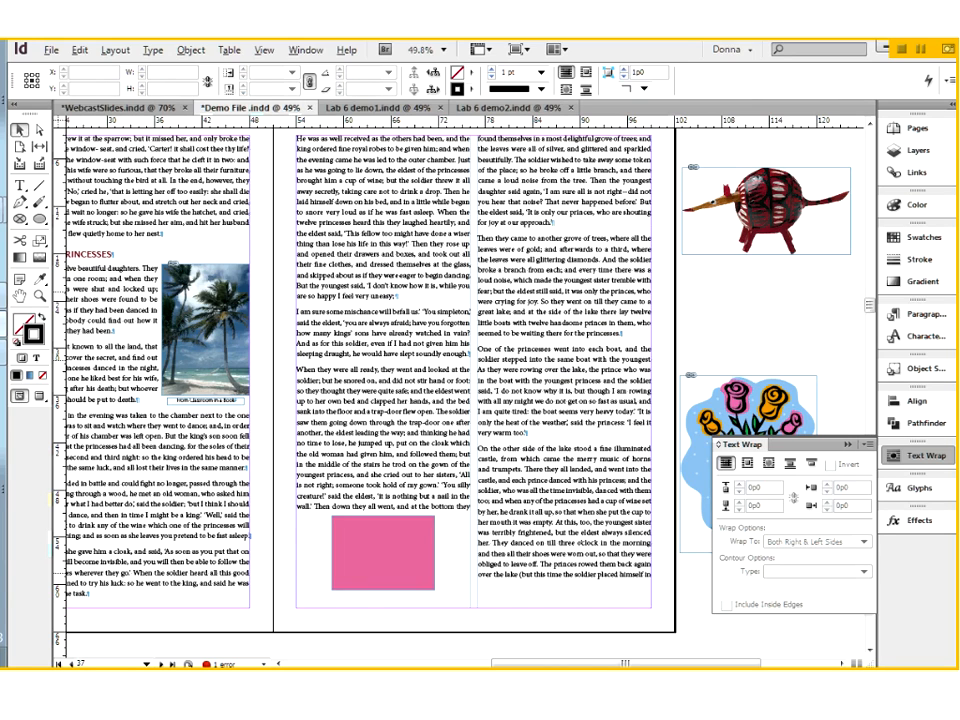
Move the pink rectangle onto the pasteboard between the animal and flower images and deselect it
left_click_drag(383, 553, 757, 323)
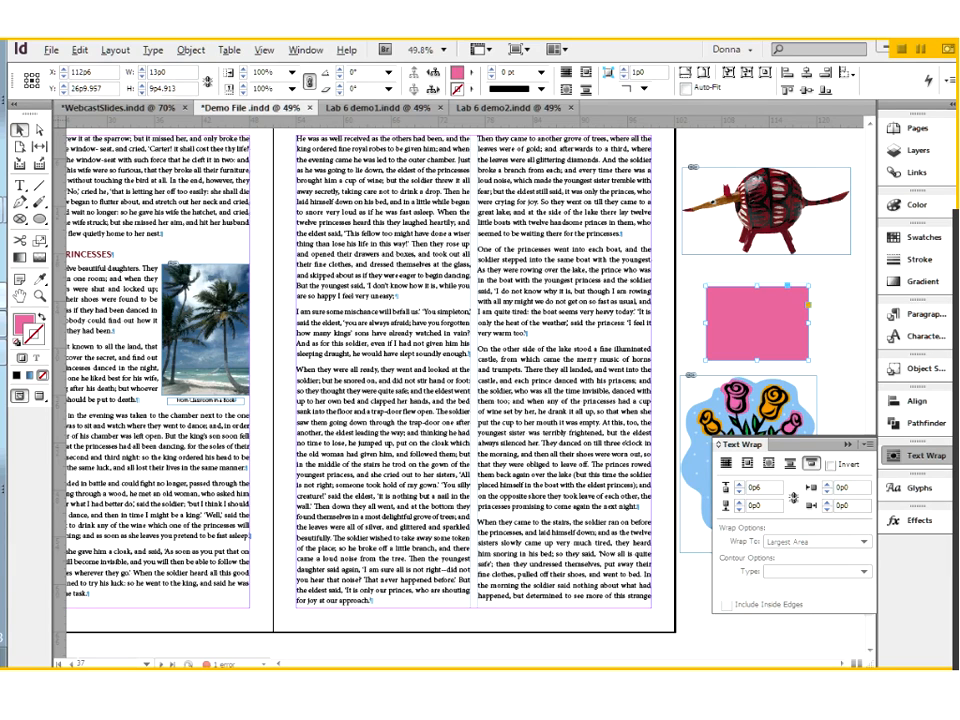
double_click(377, 283)
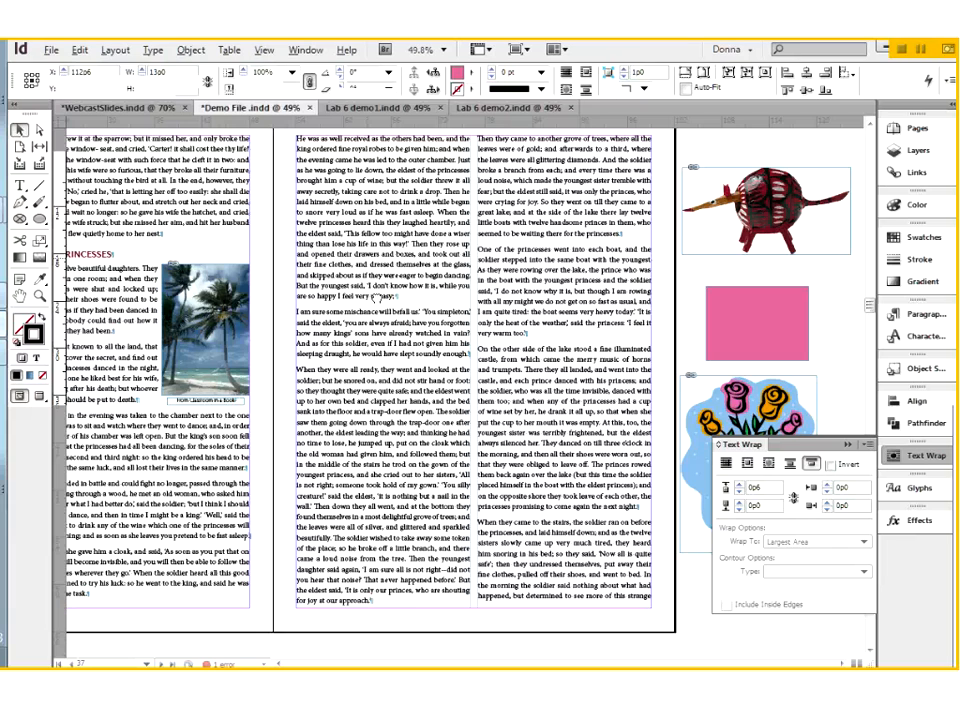
Switch to the Lab 6 demo2.indd document and move the sheep photo into the text on its right page
key("ctrl+Tab")
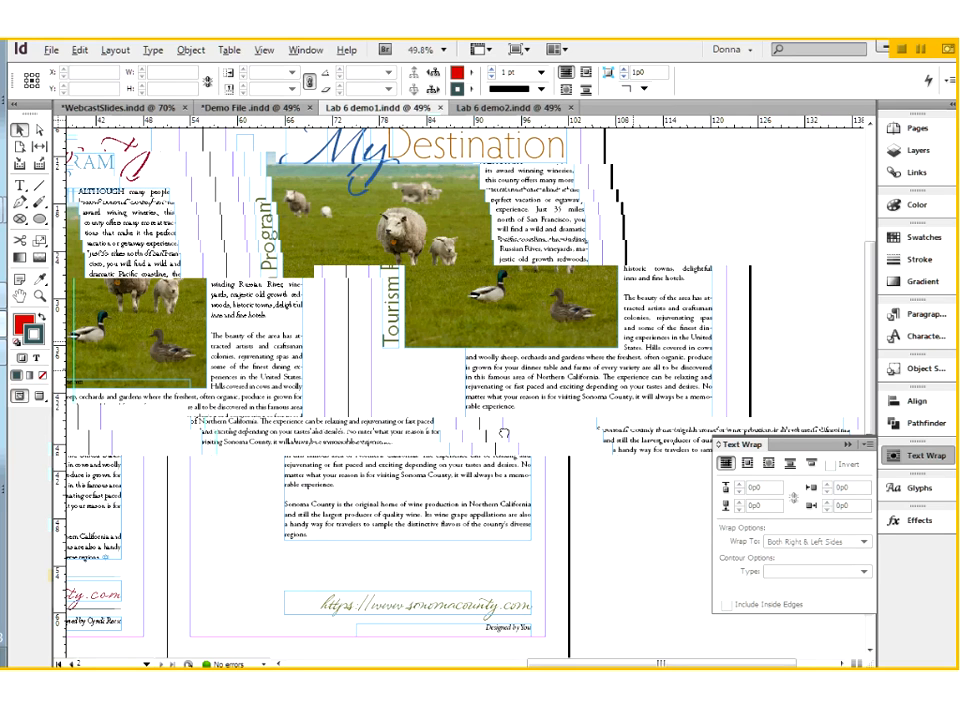
key("ctrl+Tab")
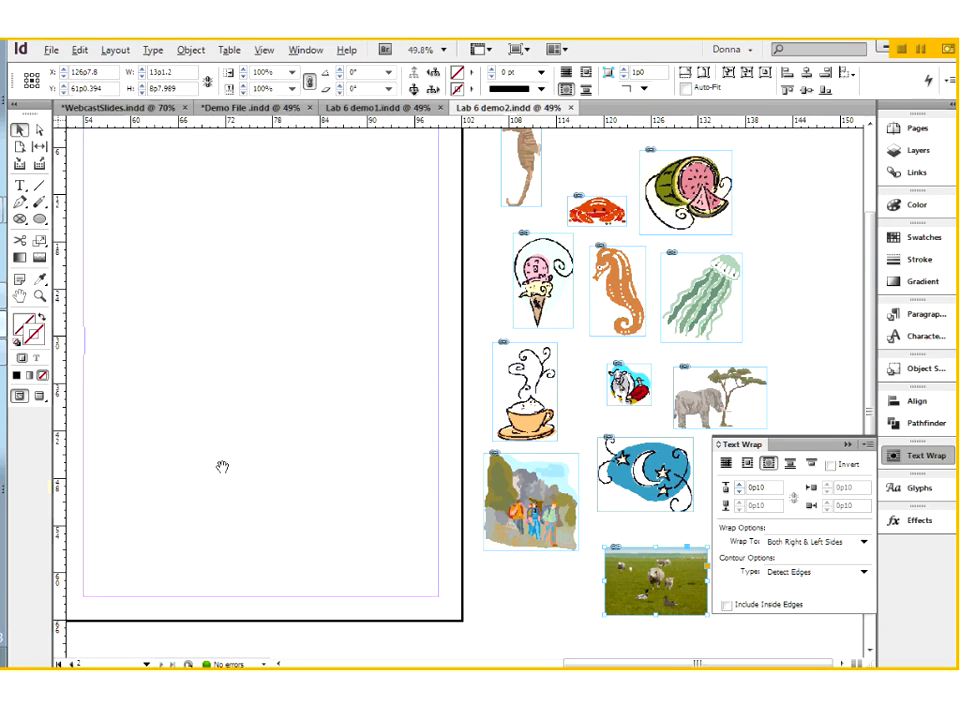
left_click_drag(222, 467, 348, 469)
left_click_drag(100, 400, 390, 410)
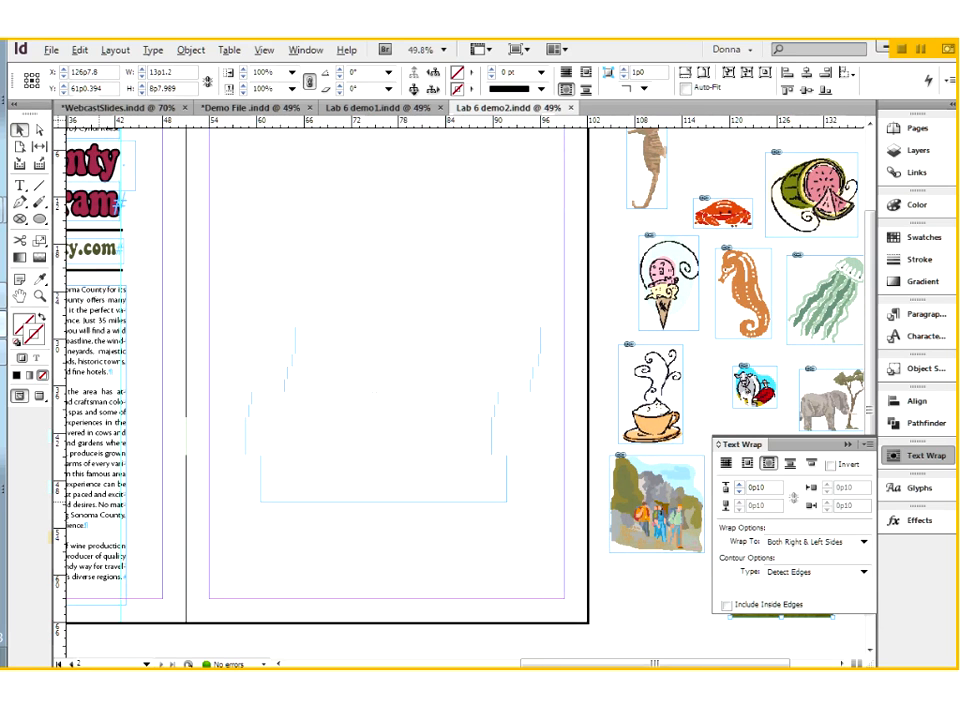
scroll(351, 366, "up", 1)
left_click_drag(354, 372, 378, 323)
Remove the sheep photo's text wrap and enlarge it to about 45p4 by 30p0, starting at the page's upper-left margin corner
left_click(747, 463)
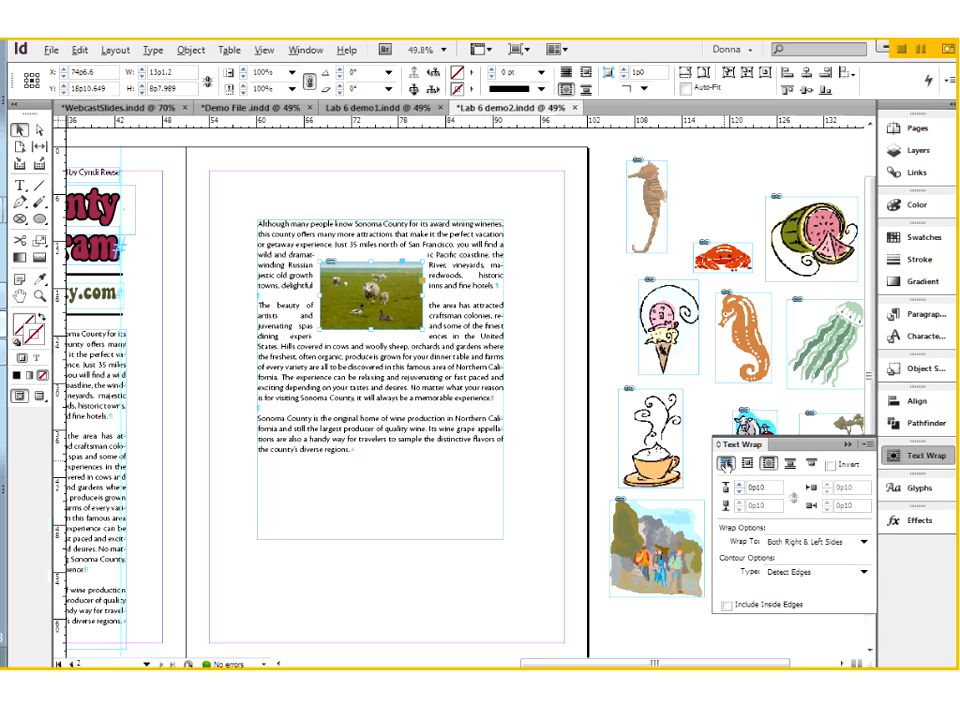
left_click(725, 464)
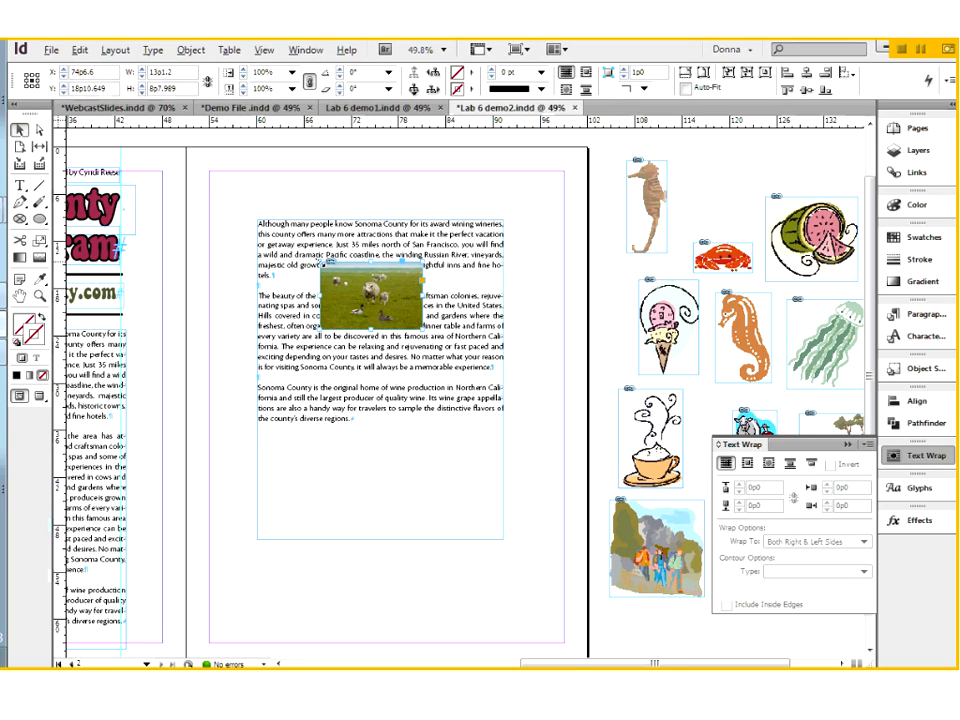
left_click_drag(321, 263, 203, 182)
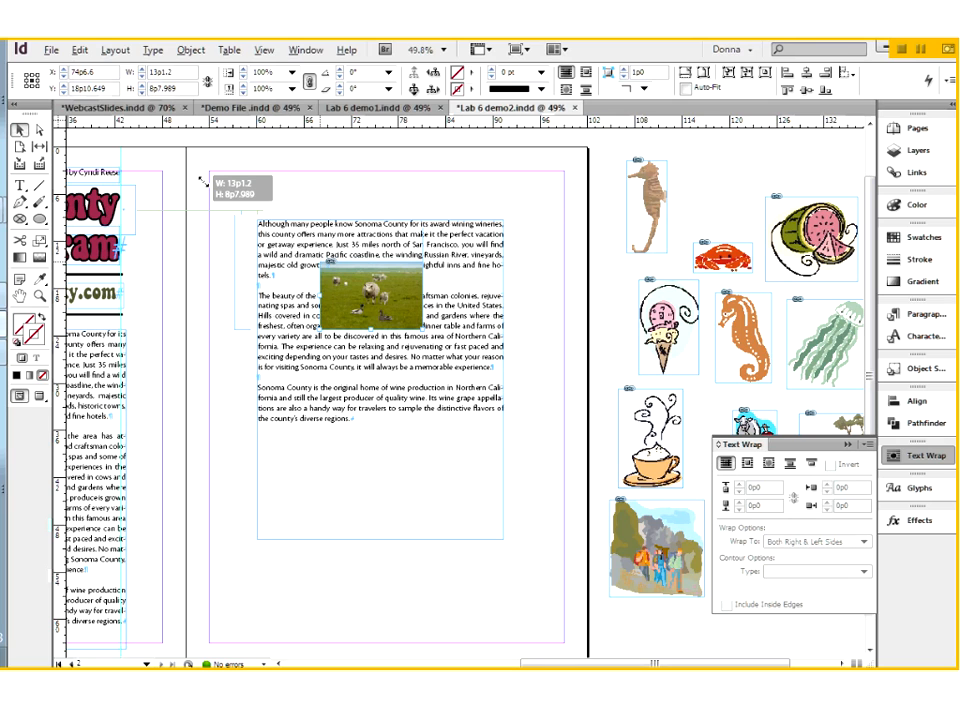
left_click_drag(203, 182, 190, 175)
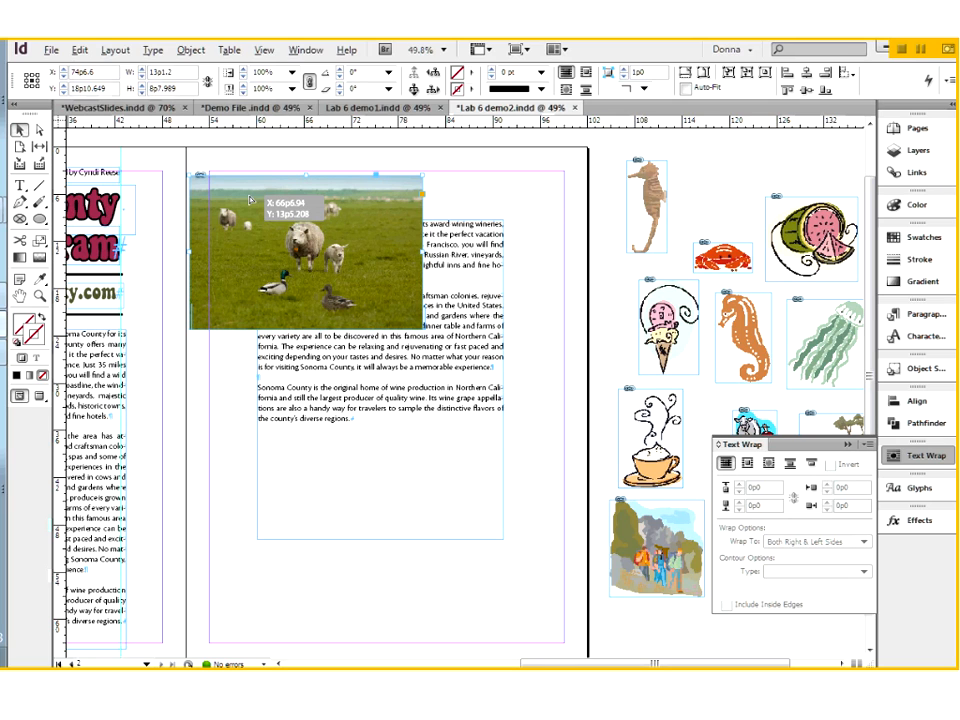
left_click_drag(249, 200, 268, 195)
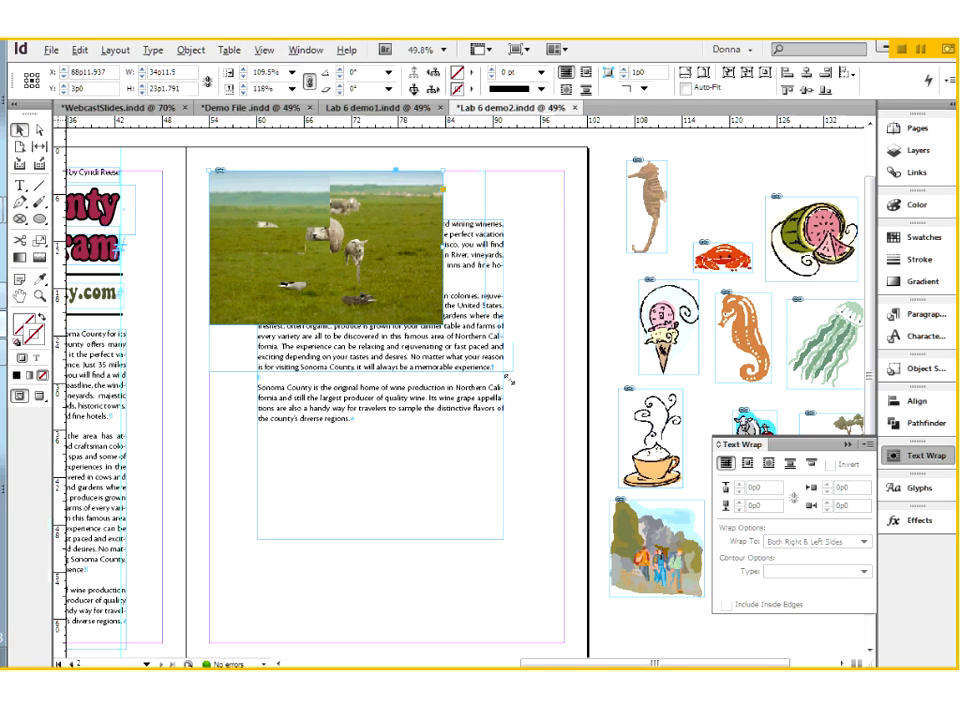
Bring the text frame in front of the enlarged sheep photo
left_click(327, 437)
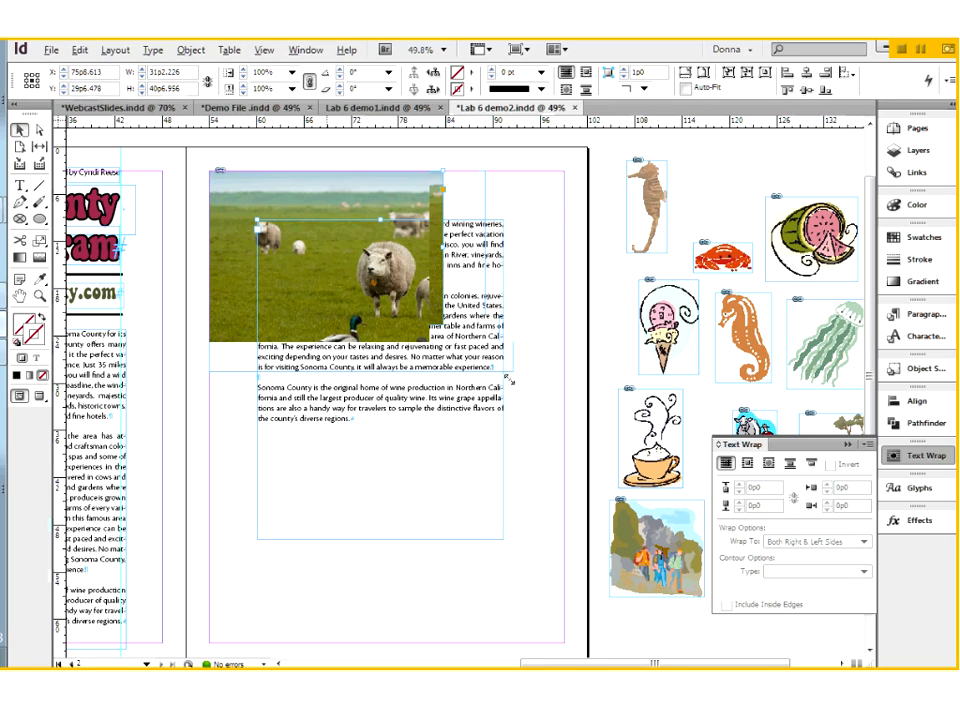
right_click(323, 435)
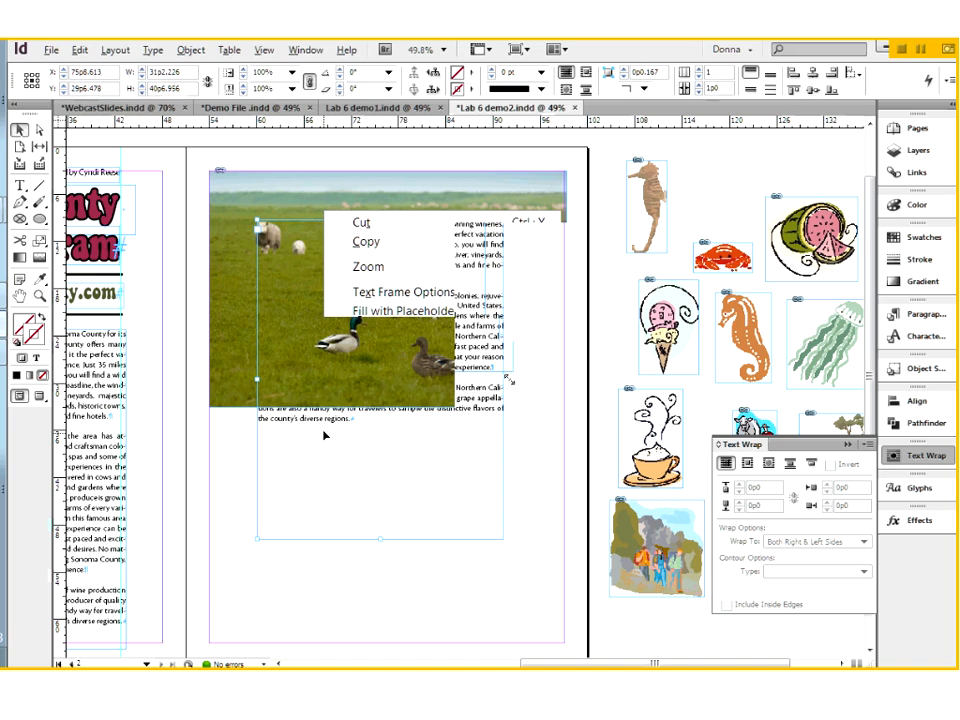
left_click(615, 376)
Stretch the text frame to the page margins, 45p0 wide, and raise its bottom edge to end within the sheep photo
left_click_drag(257, 219, 211, 173)
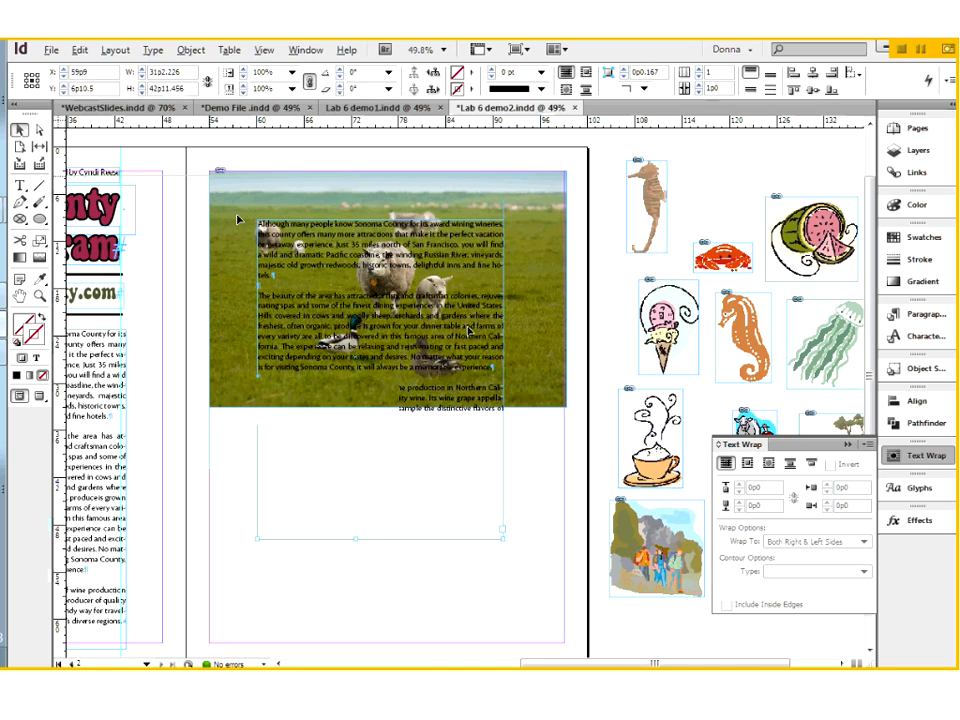
left_click(565, 368)
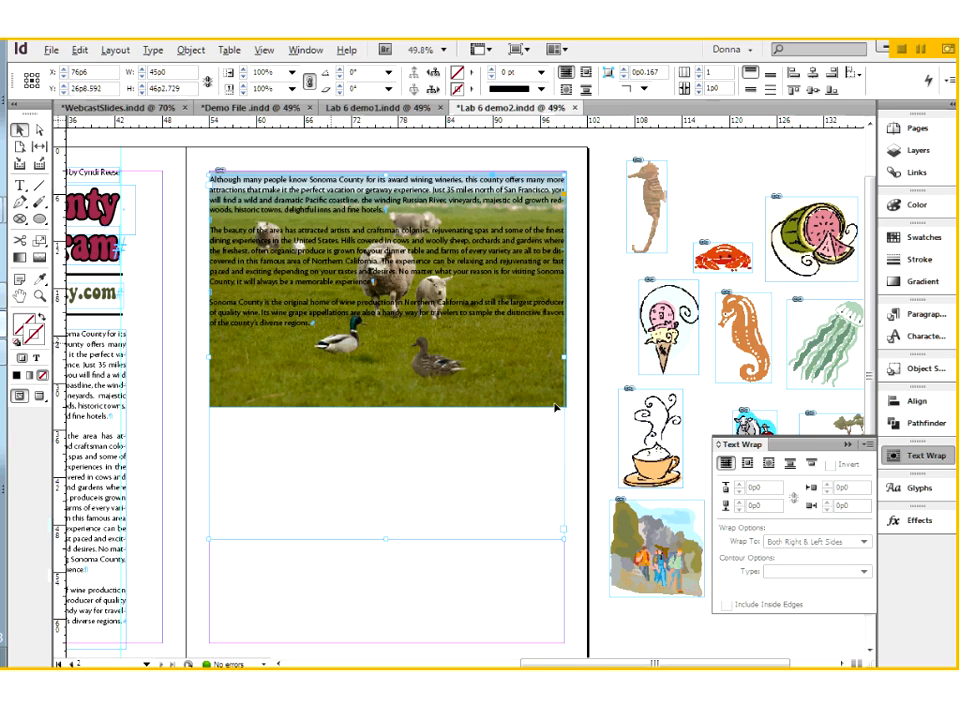
left_click_drag(386, 539, 390, 447)
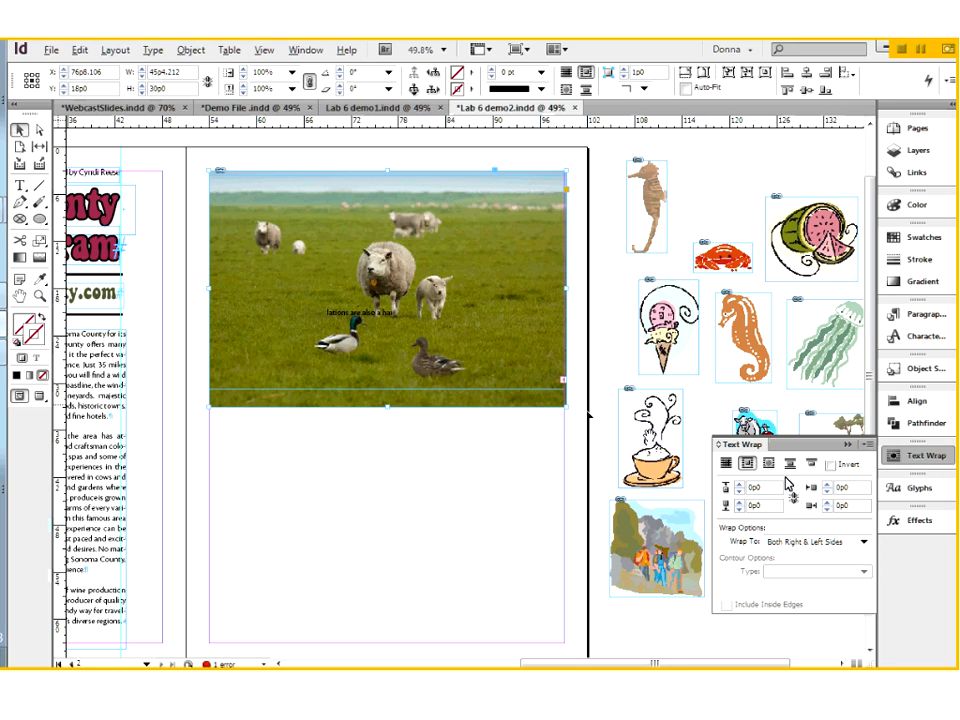
Turn off the text wrap on the enlarged sheep photo so the full story runs over it
left_click(725, 463)
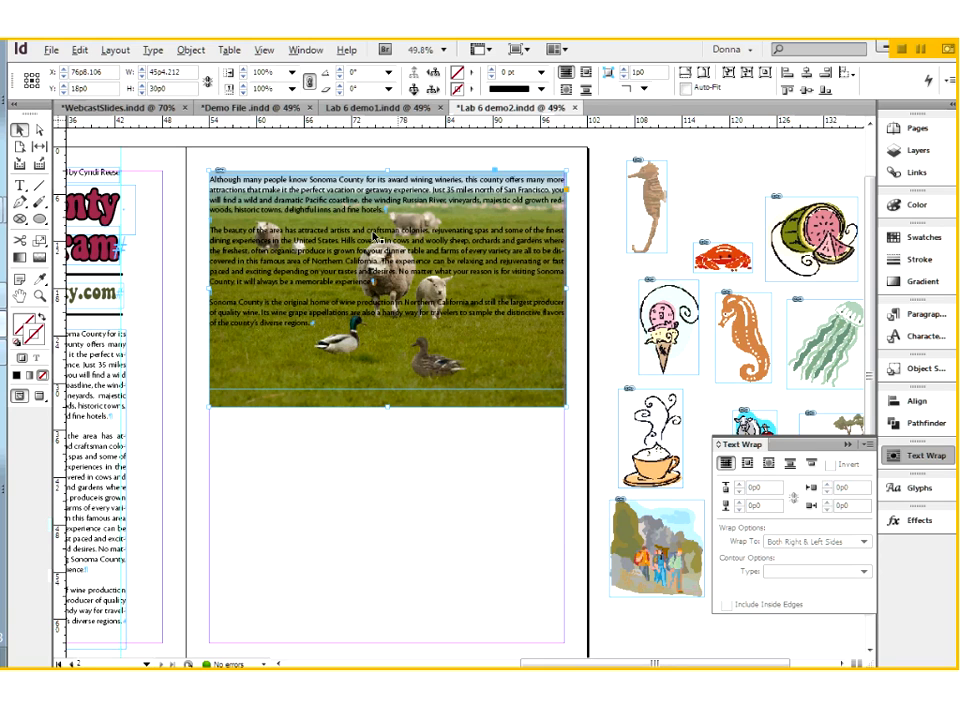
Draw an ellipse about 20p3 wide by 29p3 tall, centred over the sheep in the photo
left_click(40, 221)
left_click(390, 271)
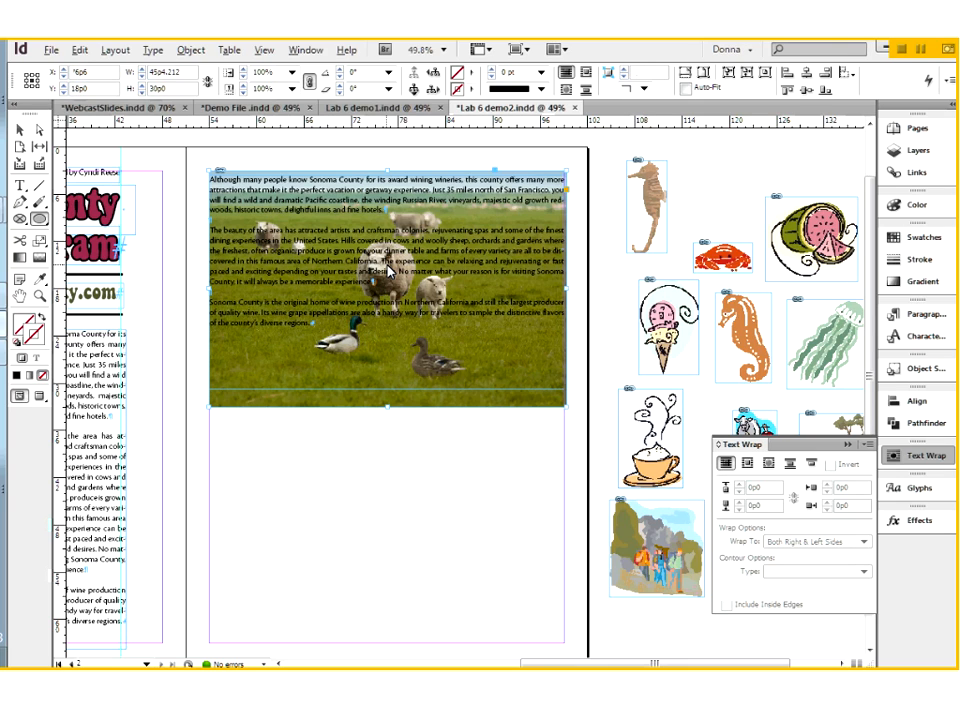
left_click_drag(390, 271, 470, 387)
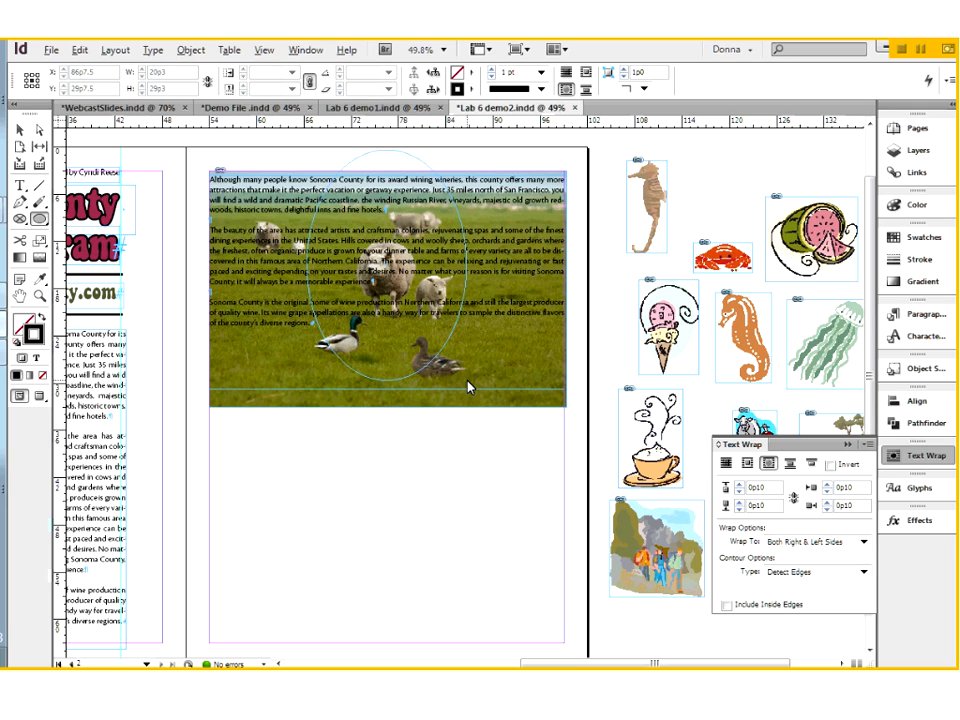
Turn off the ellipse's text wrap and deselect the ellipse
left_click(746, 463)
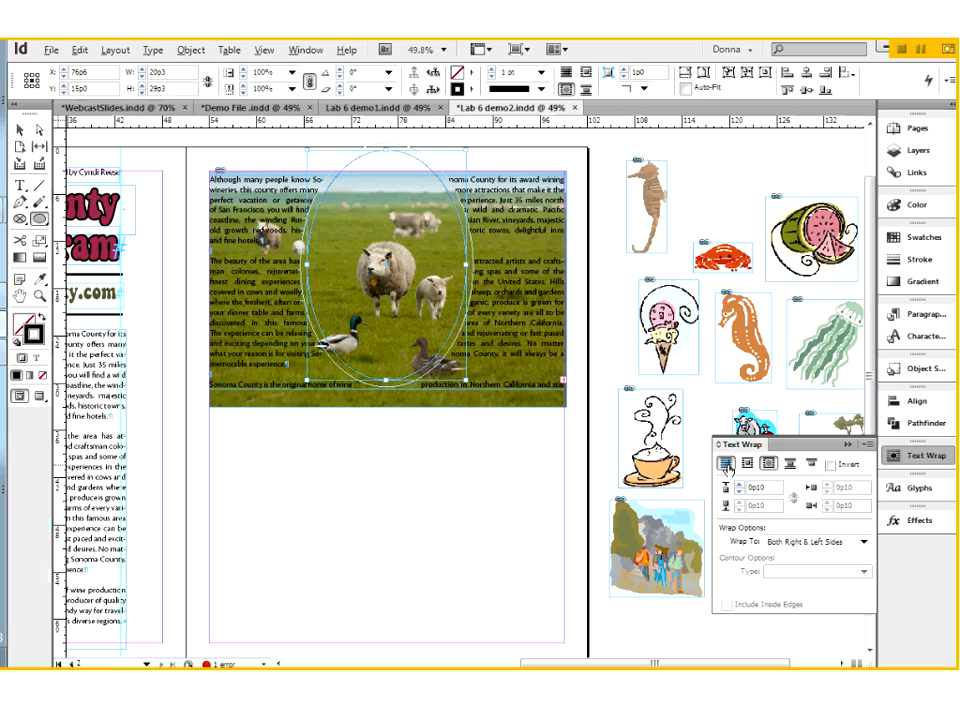
left_click(725, 463)
left_click(511, 507)
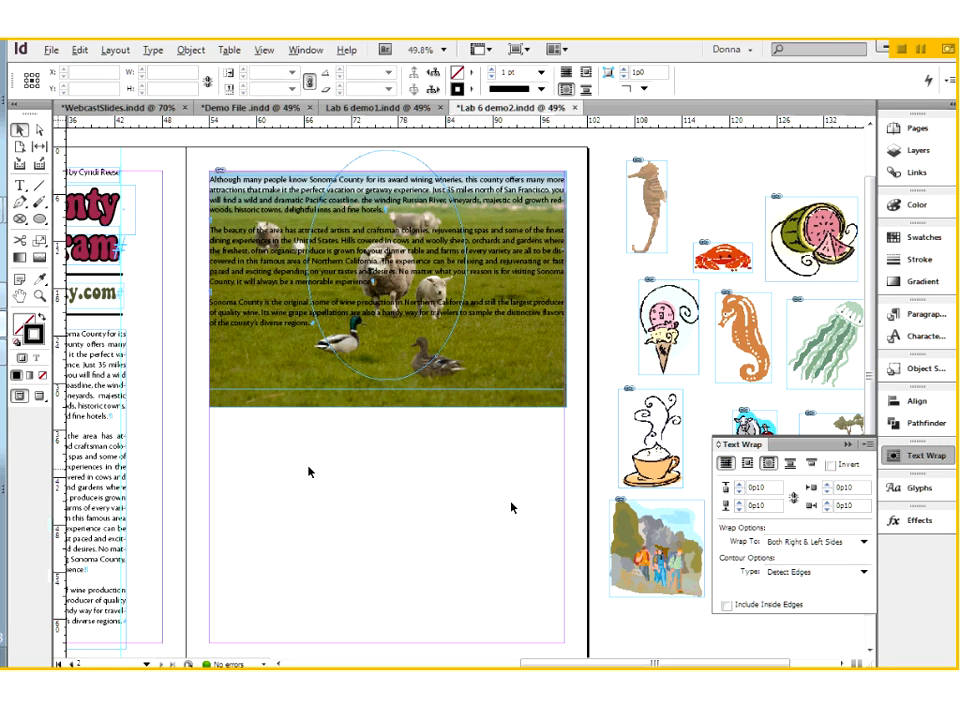
Move the ellipse down over the sheep and shorten it to about 25p9 tall, ending at the text frame's bottom edge
left_click(381, 368)
left_click_drag(381, 368, 417, 184)
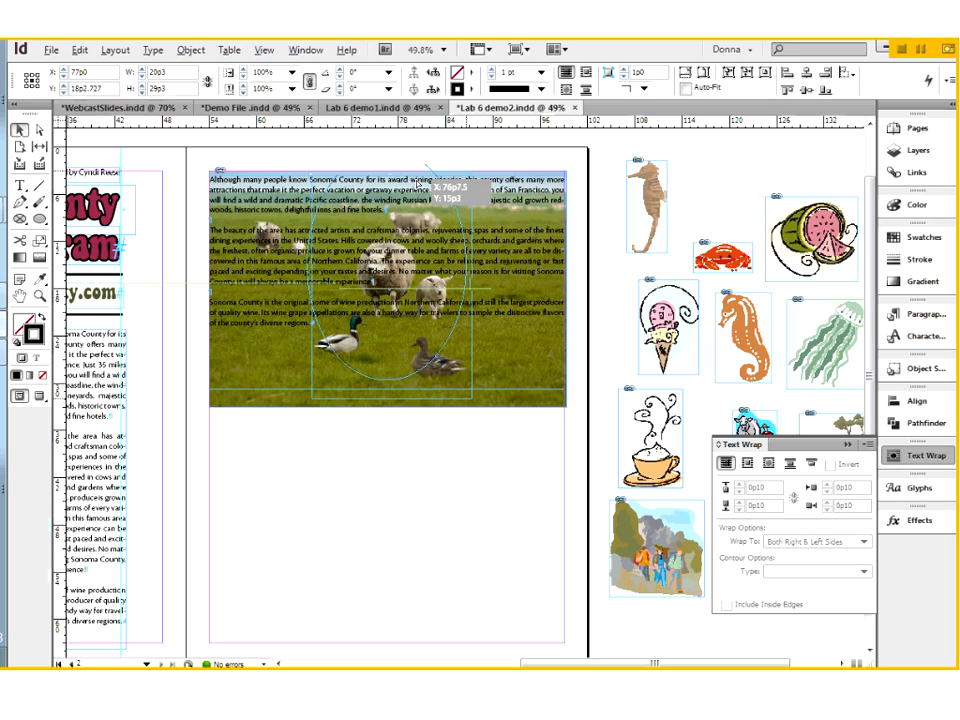
left_click_drag(418, 185, 424, 205)
left_click_drag(395, 413, 392, 398)
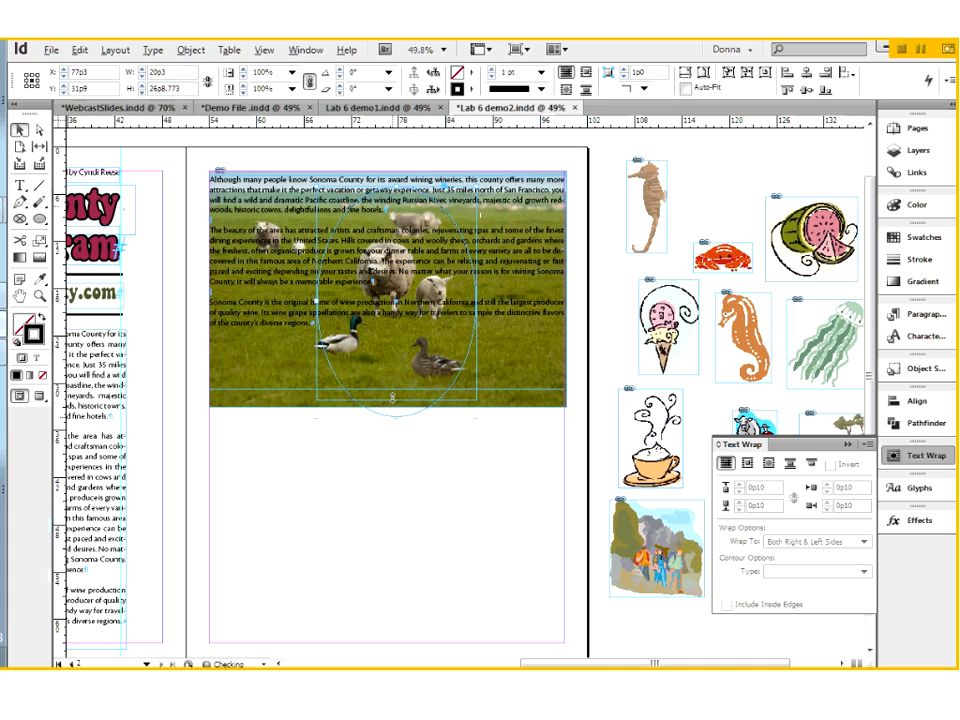
left_click_drag(392, 398, 397, 389)
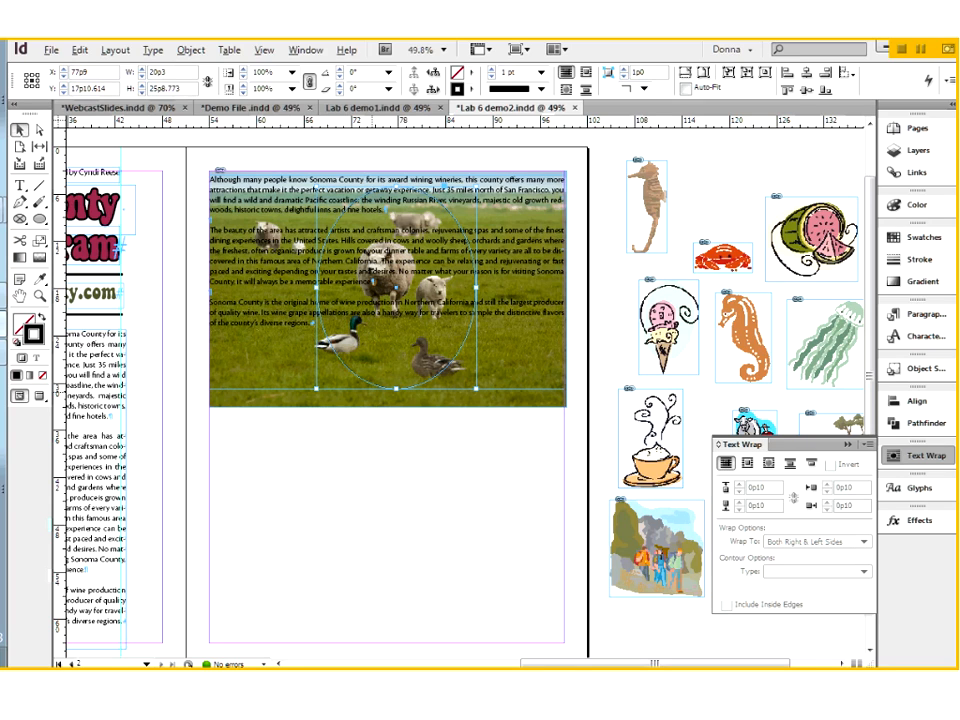
Wrap the text around the ellipse's object shape, remove the ellipse's stroke and preview the page
left_click(769, 463)
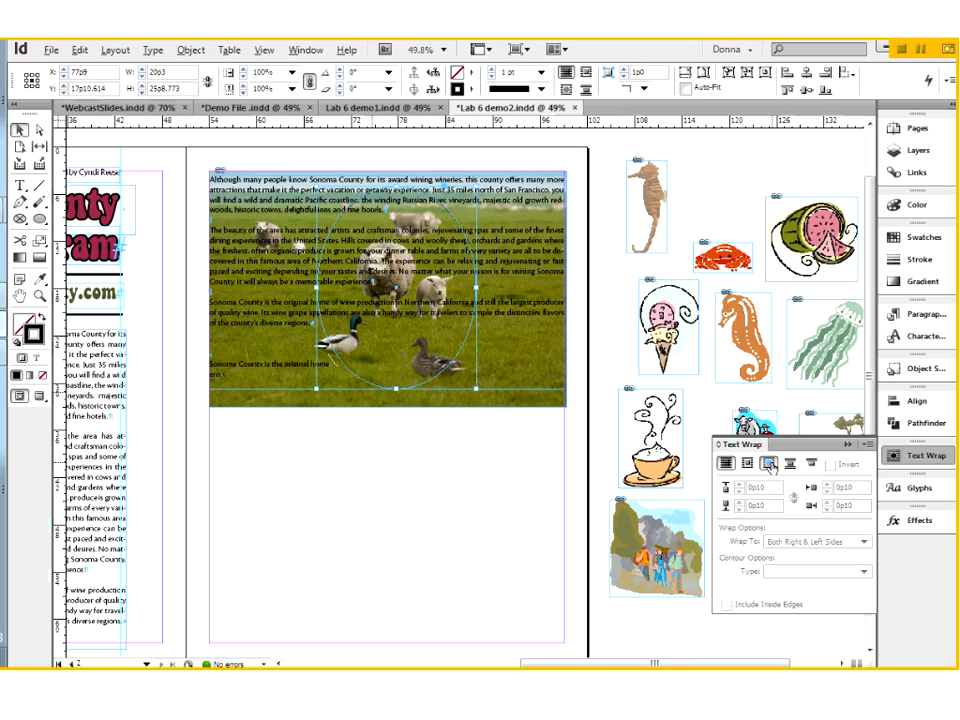
left_click(769, 465)
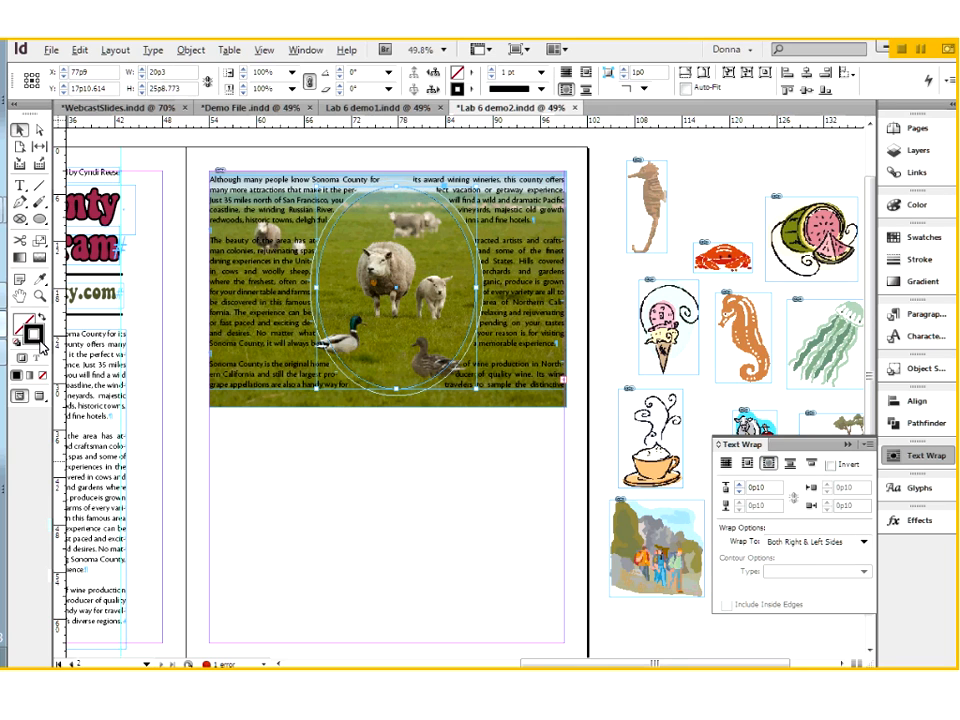
left_click(42, 376)
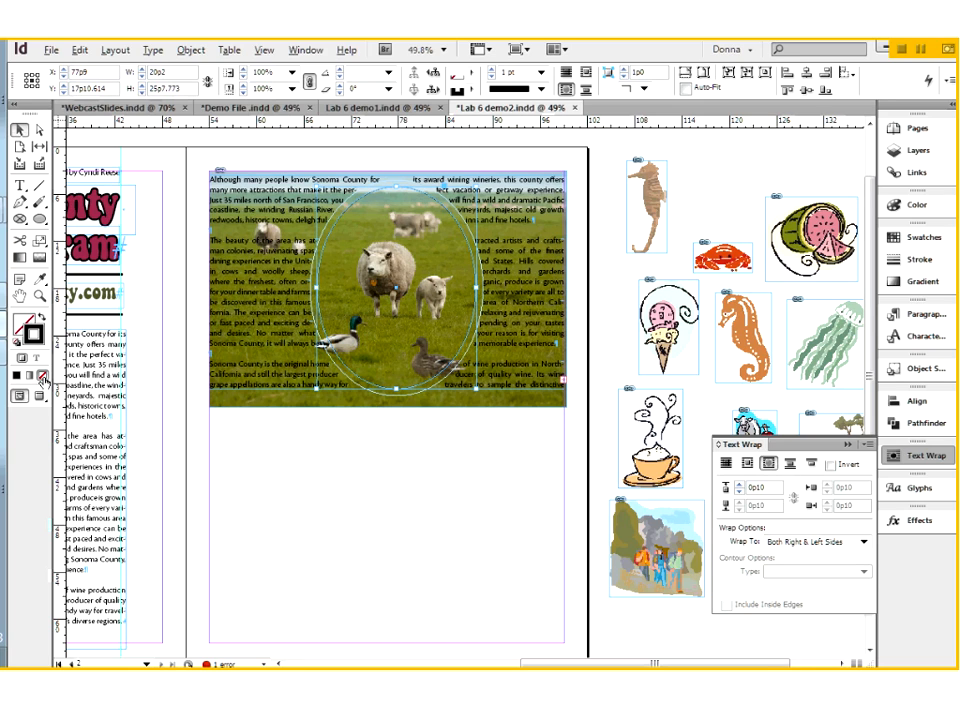
left_click(40, 396)
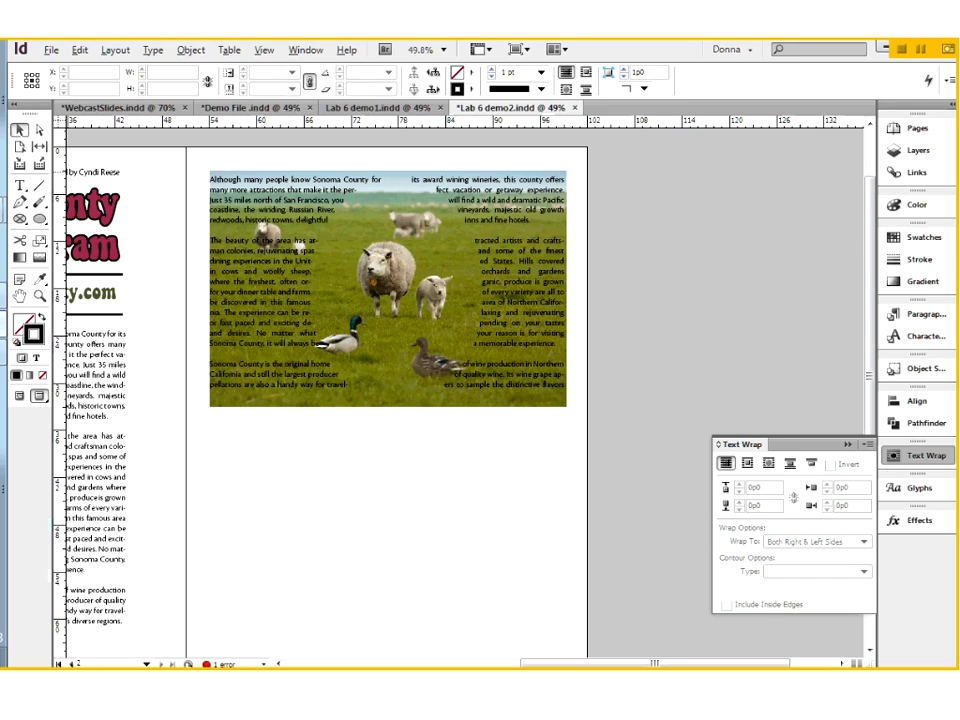
Delete the ellipse over the sheep photo and return to the normal editing view
left_click(406, 215)
left_click(450, 411)
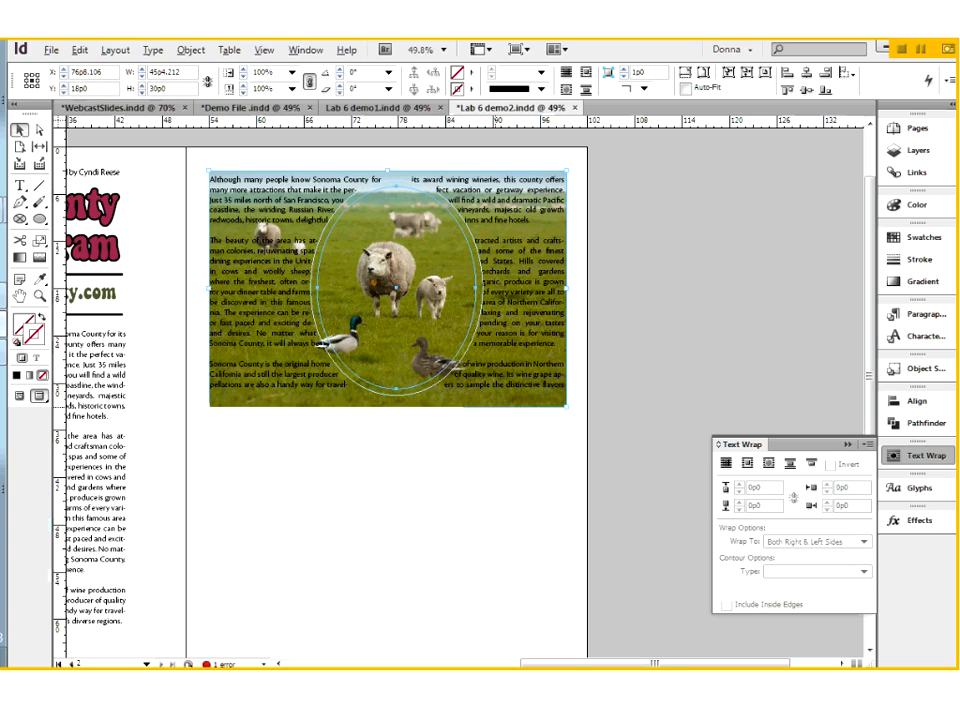
left_click(385, 374)
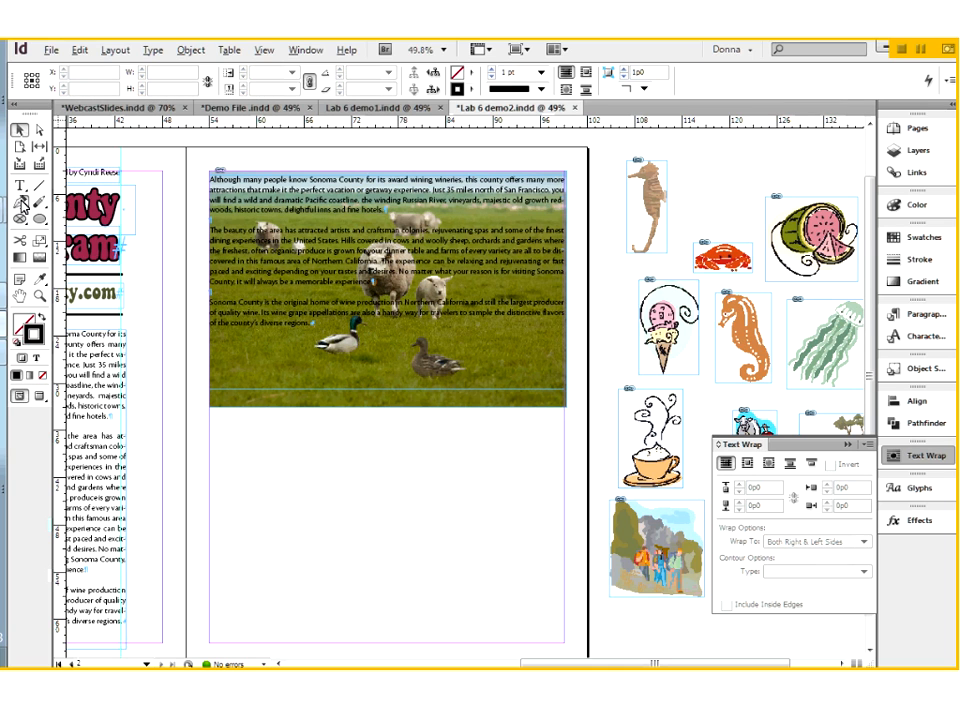
Draw a closed curved Pen path, about 23p8 by 25p9, around the main sheep, the lamb and both ducks
left_click(20, 202)
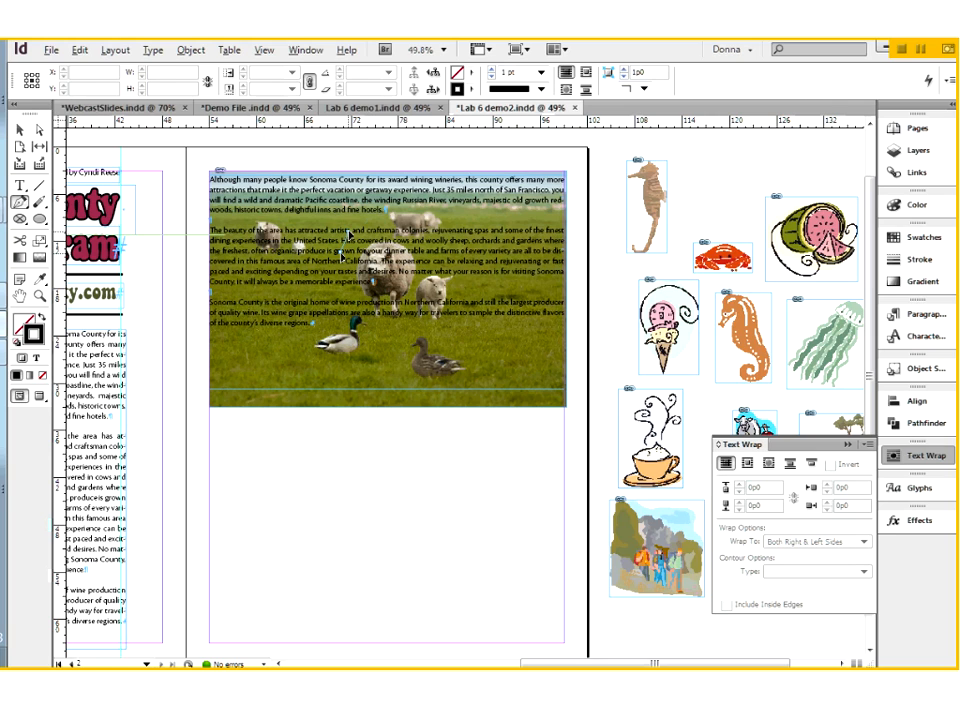
left_click(398, 195)
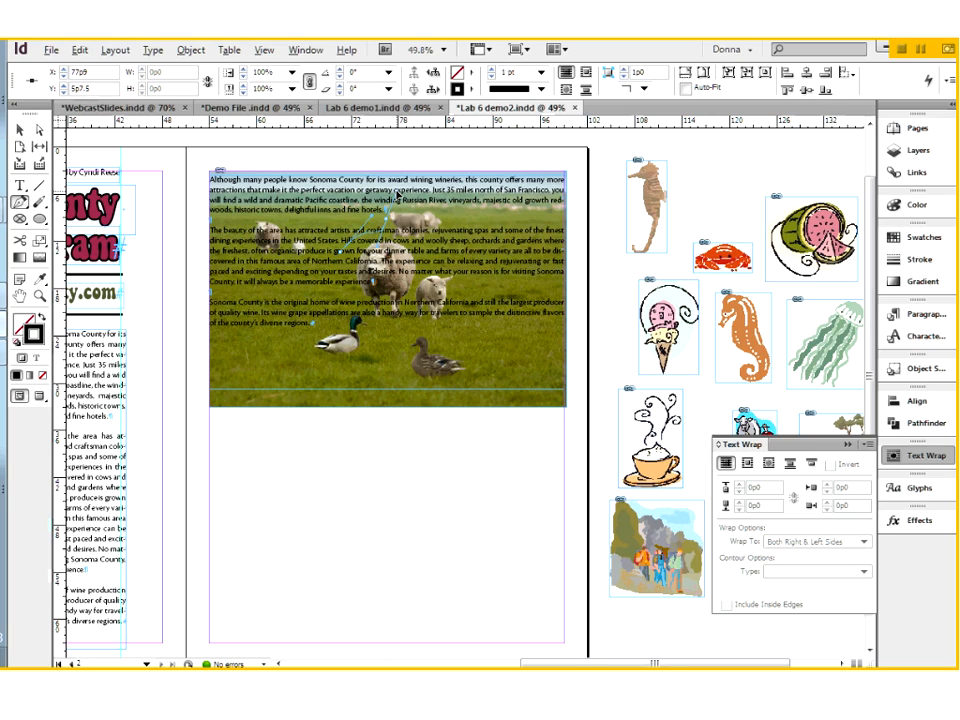
left_click(433, 205)
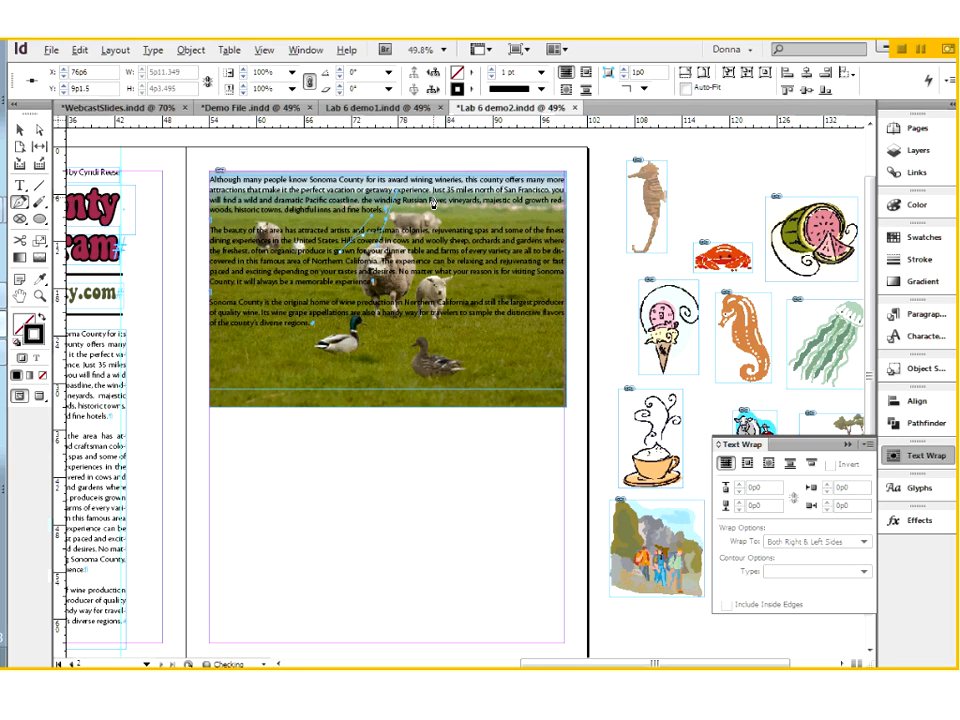
left_click_drag(468, 296, 311, 372)
left_click(289, 371)
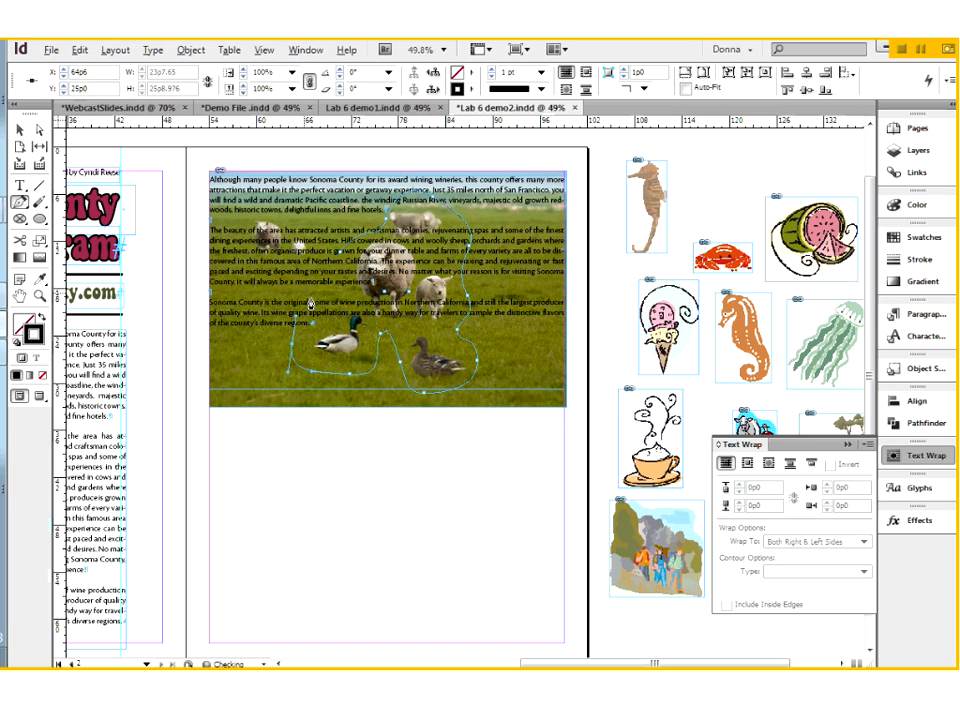
left_click(340, 253)
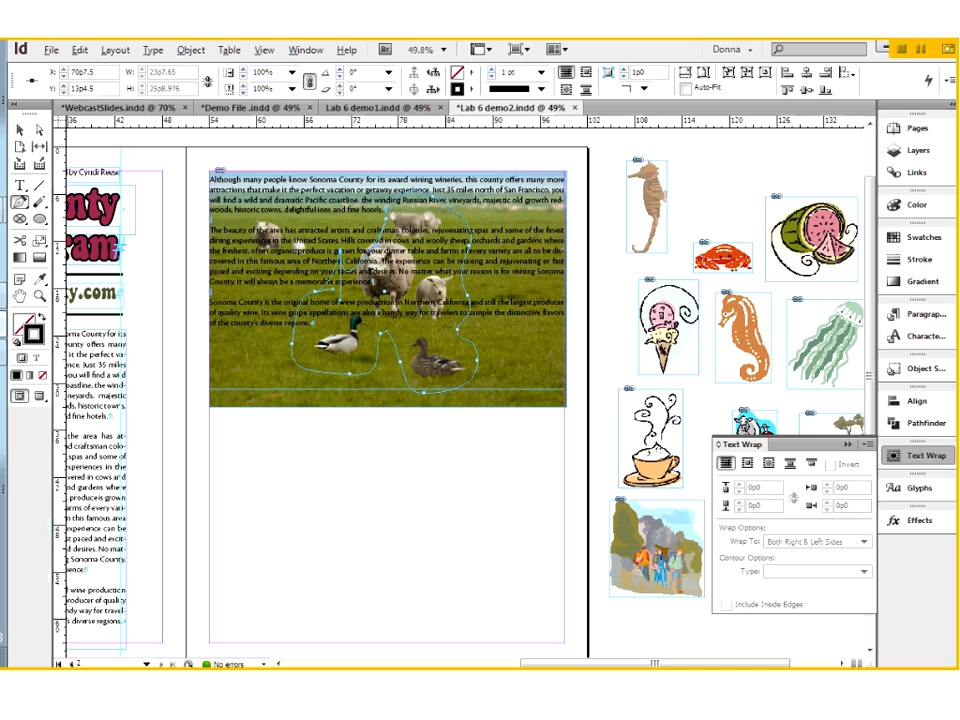
Wrap the text around the Pen path's object shape and remove the path's stroke
left_click(768, 464)
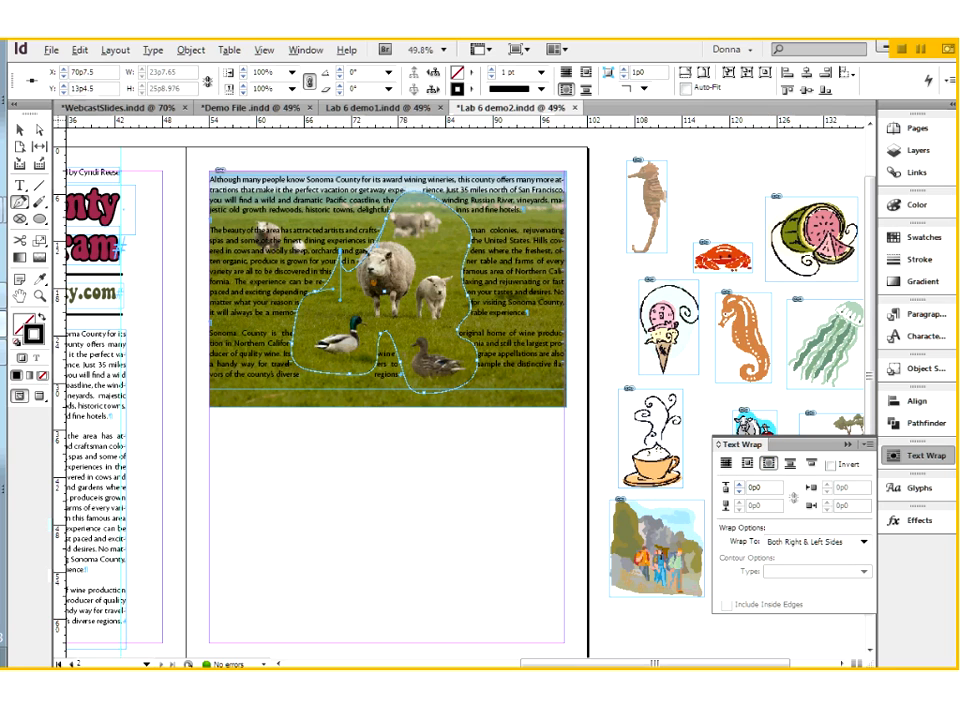
key("slash")
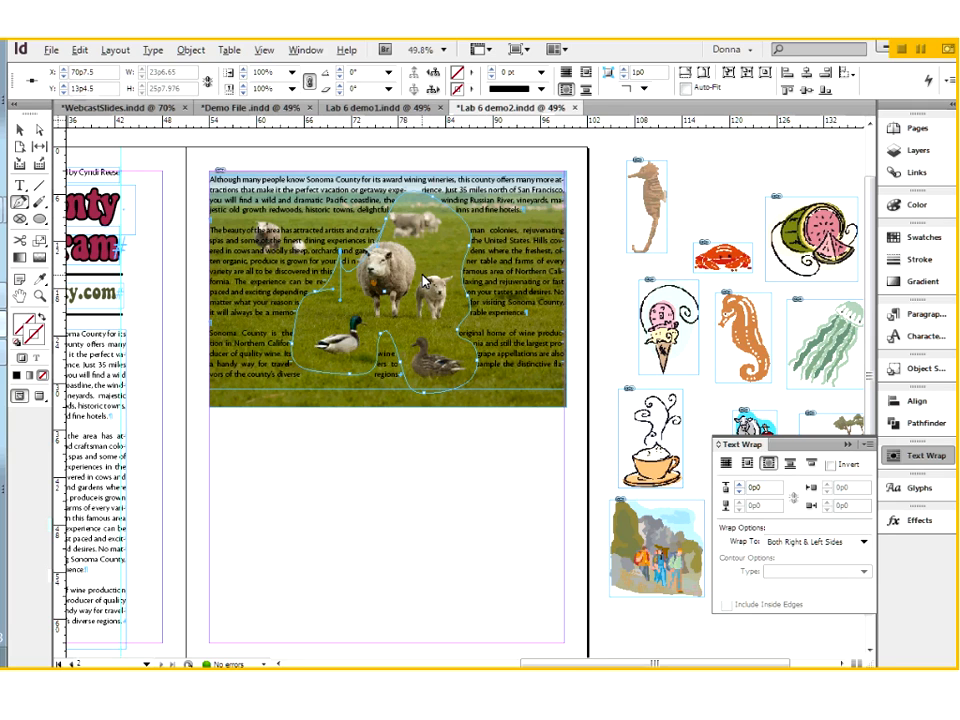
Adjust the Pen path's anchor points for a smoother outline around the sheep and ducks, and preview the page
left_click(40, 131)
left_click_drag(380, 252, 358, 262)
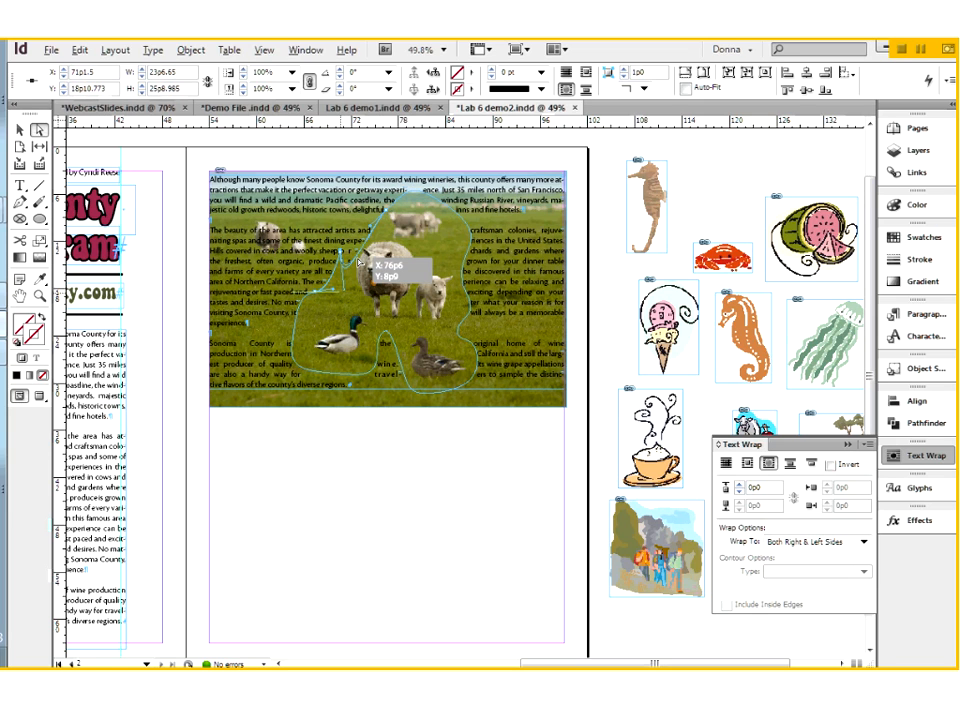
left_click_drag(358, 262, 304, 346)
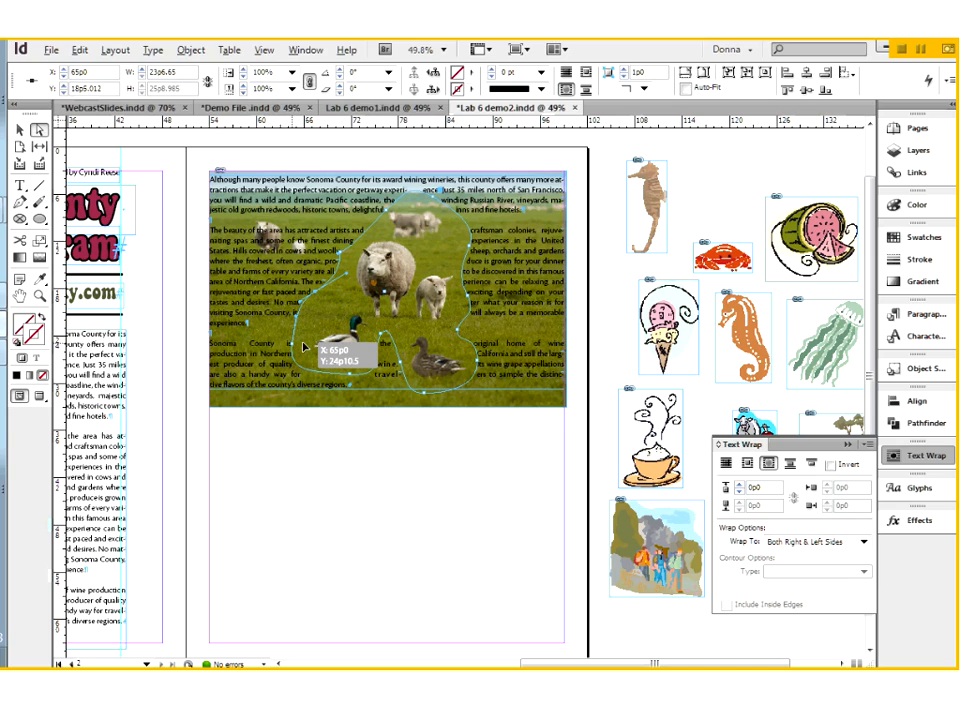
left_click_drag(303, 346, 400, 367)
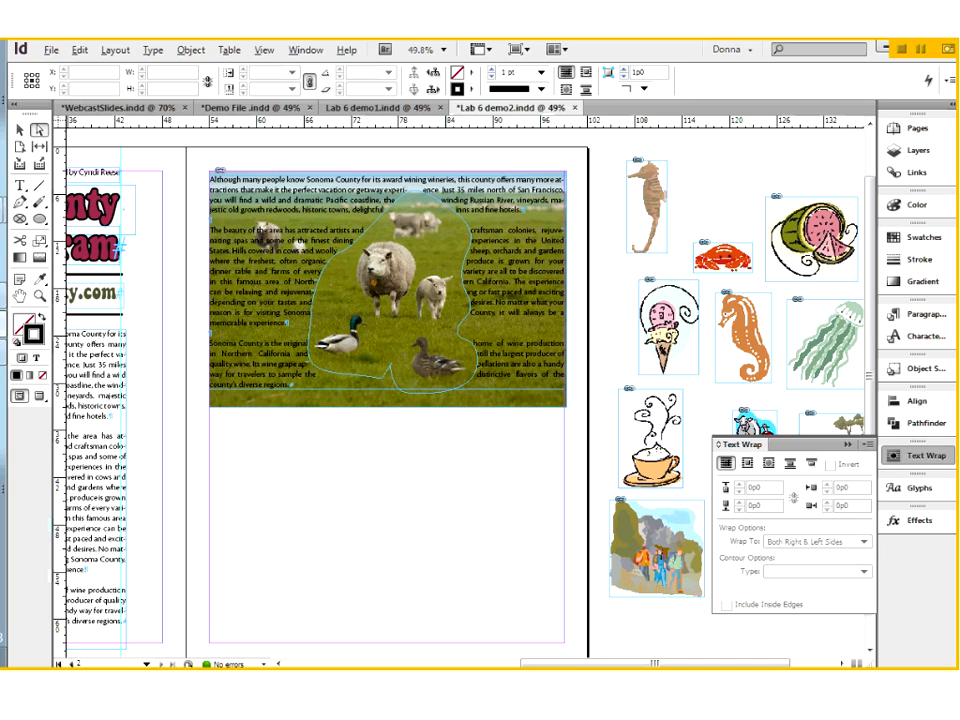
left_click(40, 397)
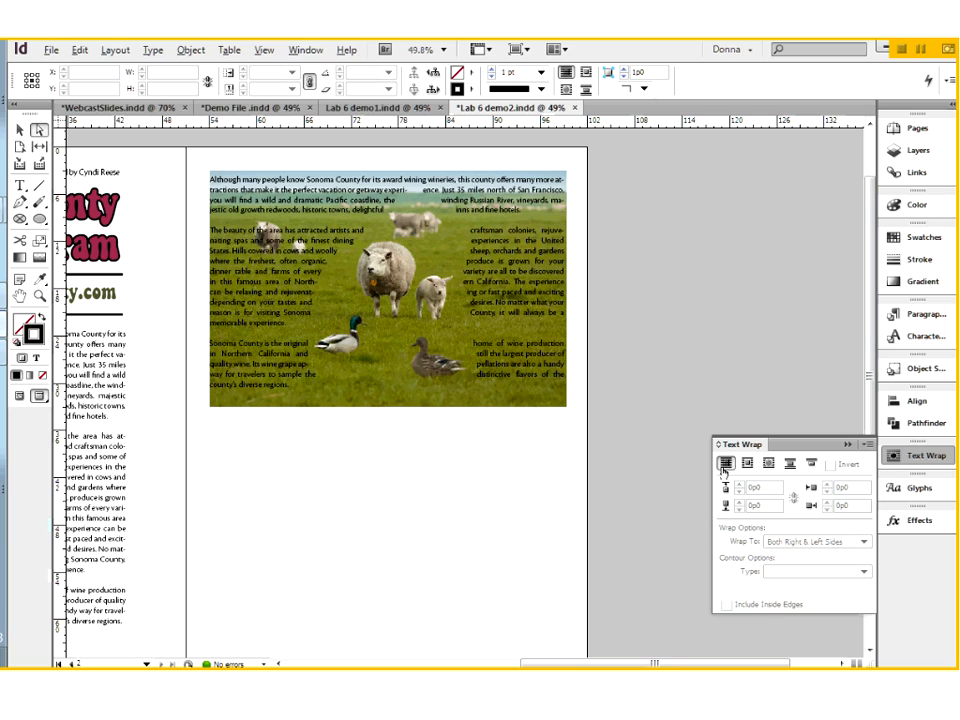
left_click(478, 413)
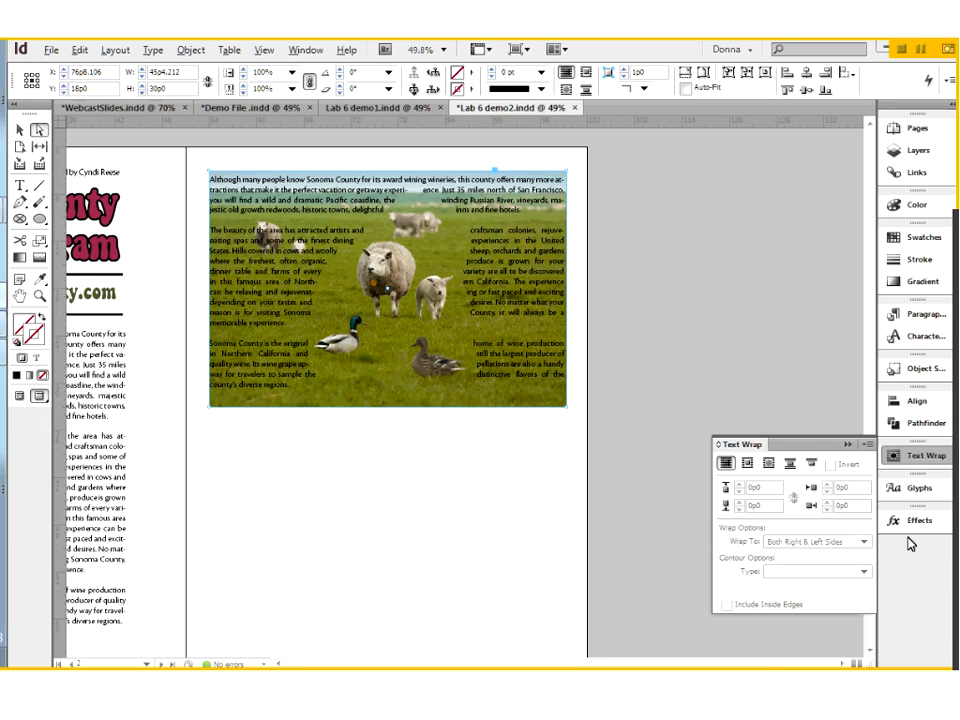
Switch to the Demo File.indd document, ungroup the palm beach photo and its caption, and select only the caption
left_click(228, 112)
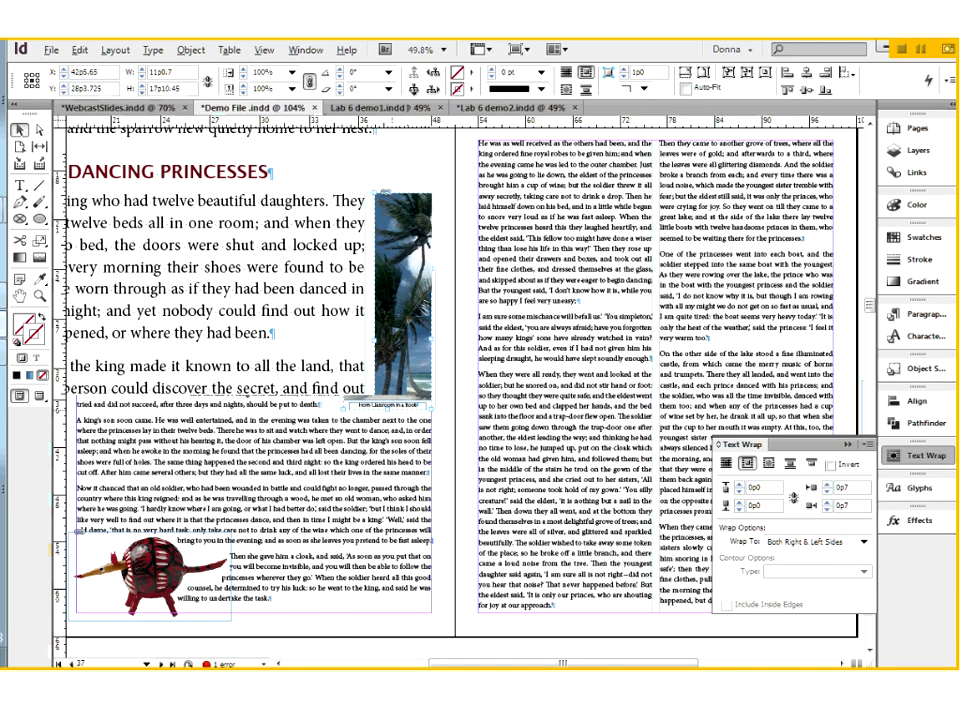
right_click(537, 478)
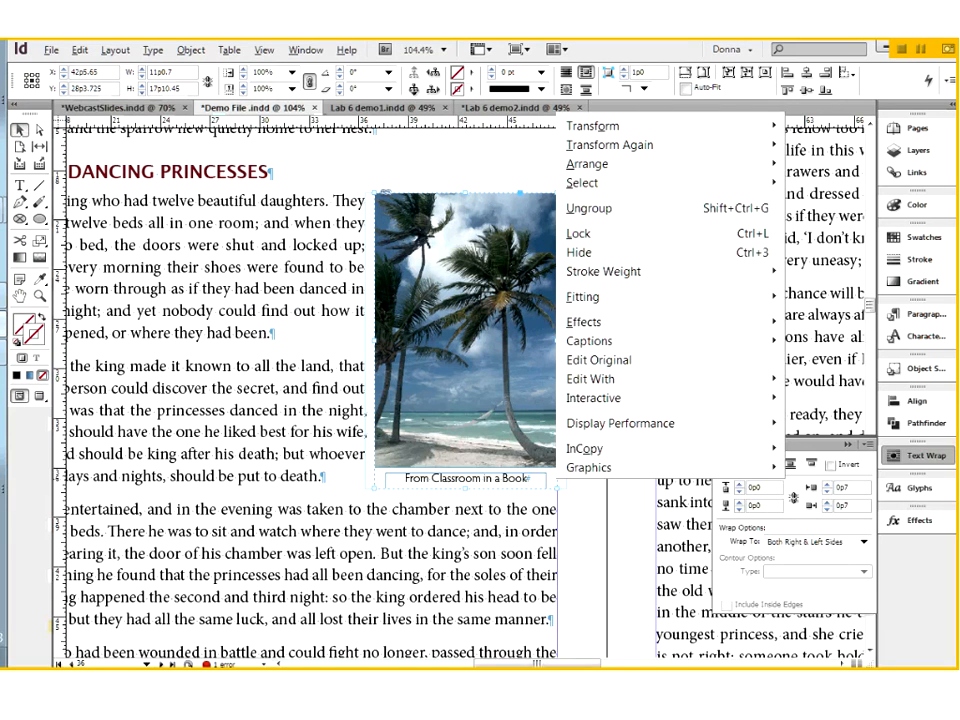
left_click(531, 495)
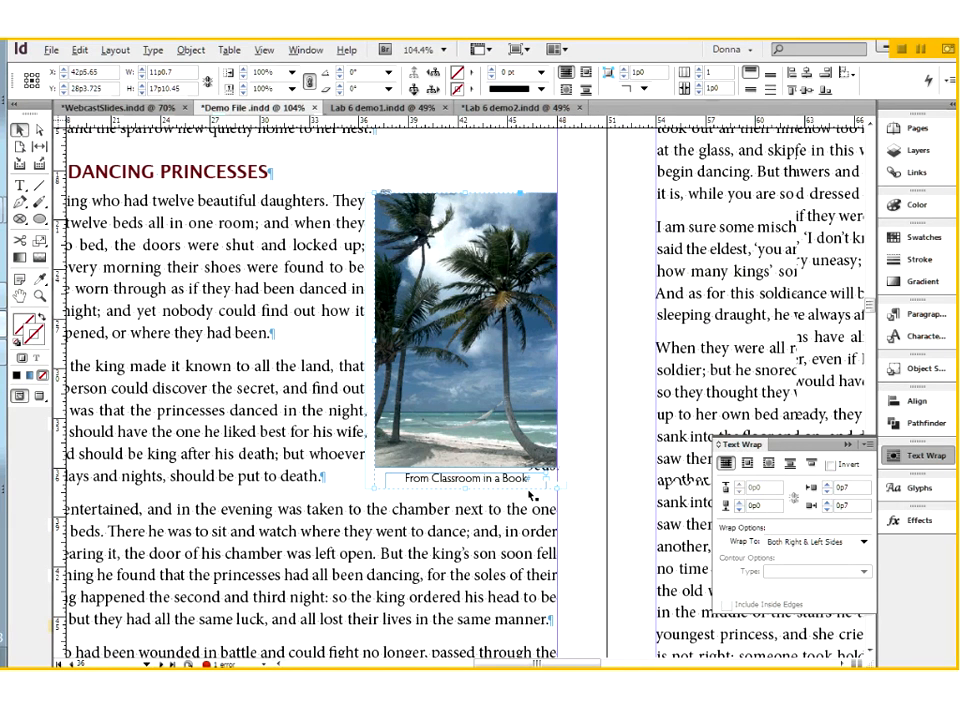
left_click(513, 485)
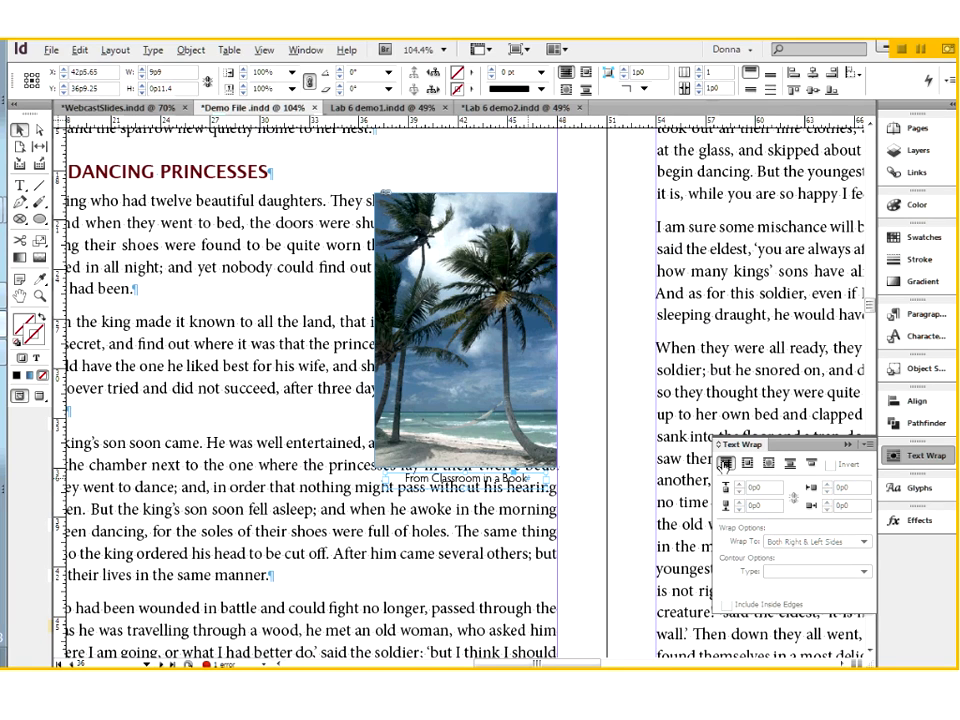
Wrap the text around the palm beach photo's bounding box and set the bottom offset to 0p9
left_click(519, 413)
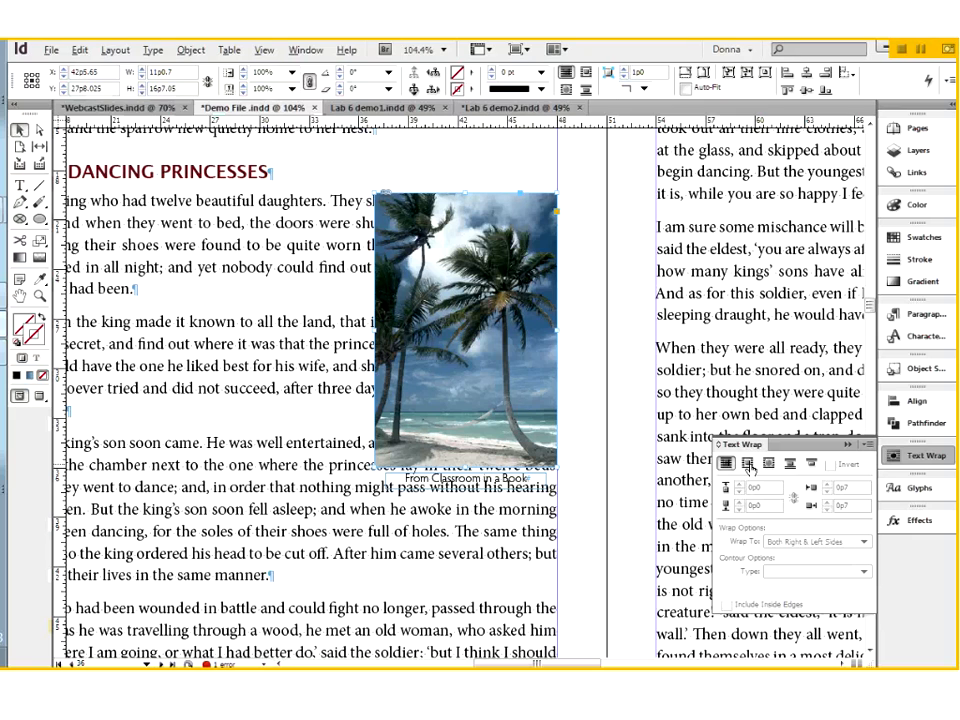
left_click(750, 465)
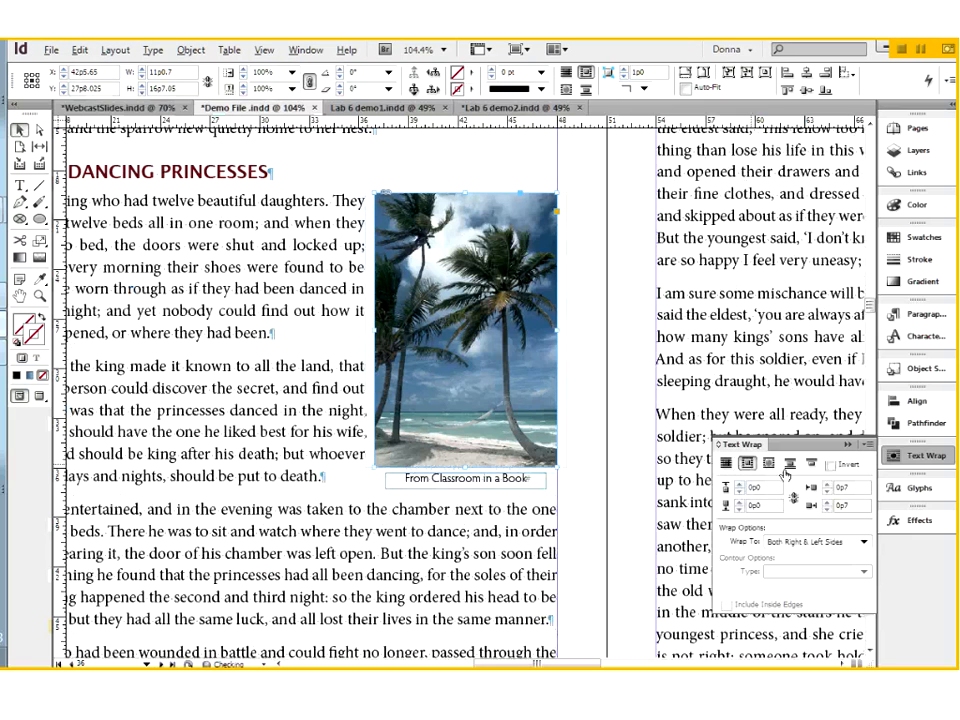
left_click(739, 502)
left_click(739, 502)
left_click(739, 502)
left_click(739, 502)
left_click(739, 502)
left_click(739, 502)
left_click(739, 502)
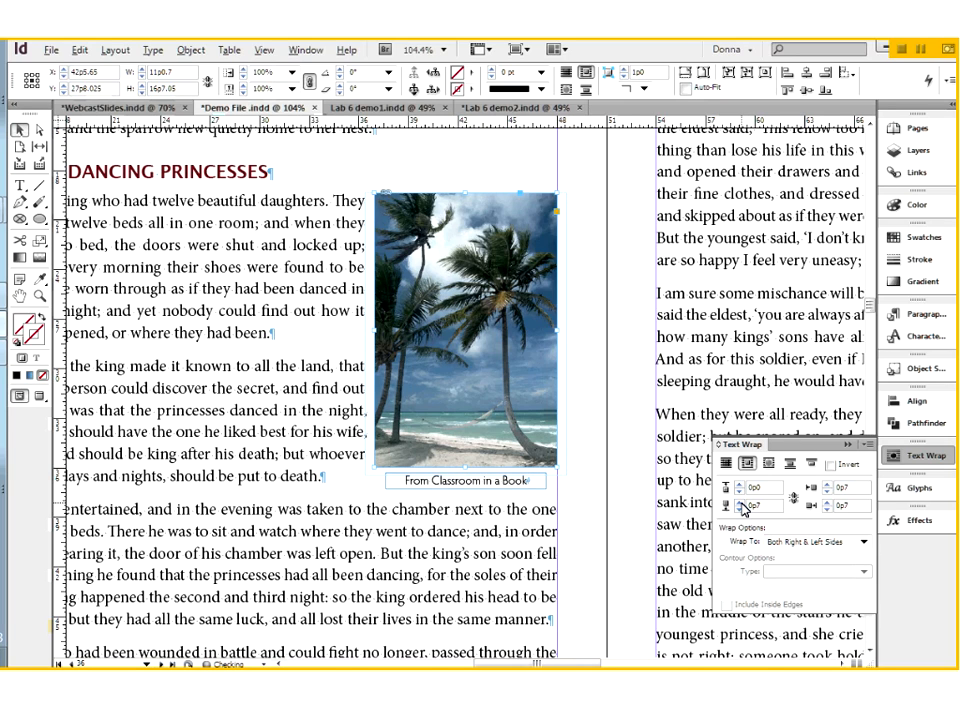
left_click(739, 503)
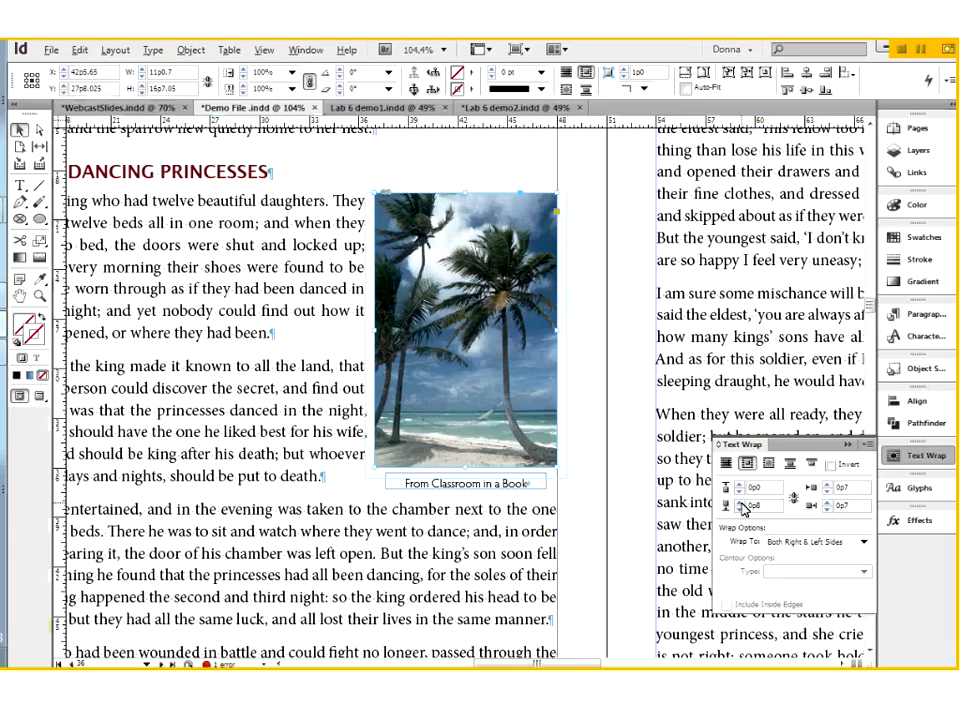
left_click(740, 503)
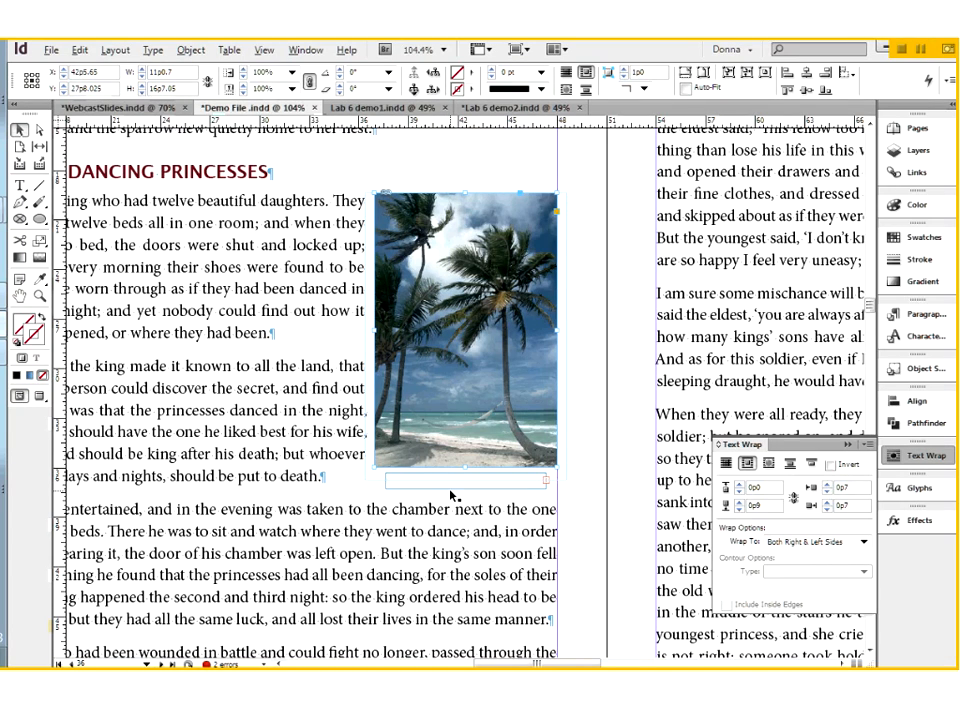
Set the palm beach photo's bottom wrap offset to 2p1
left_click(740, 503)
left_click(740, 503)
left_click(740, 503)
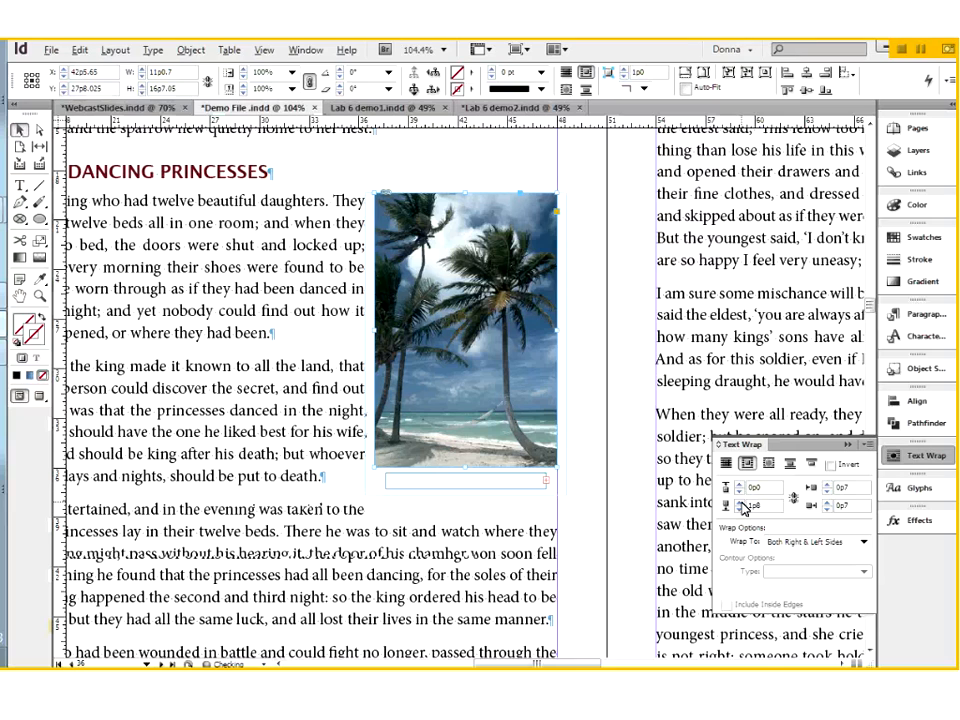
left_click(740, 503)
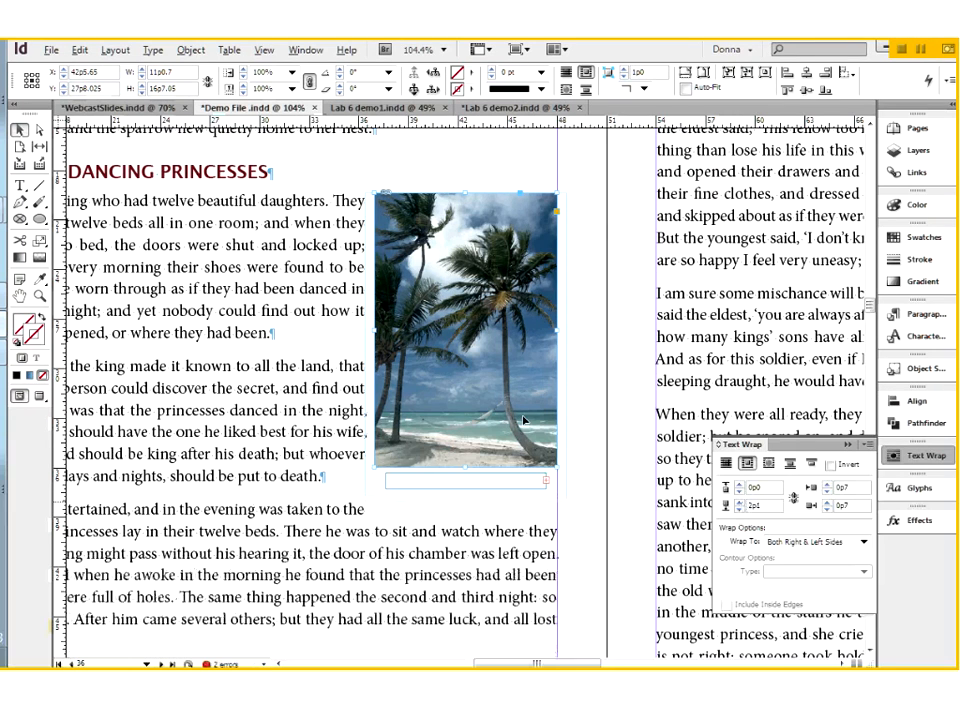
Turn on Ignore Text Wrap in the text frame options of the caption under the palm beach photo
left_click(497, 482)
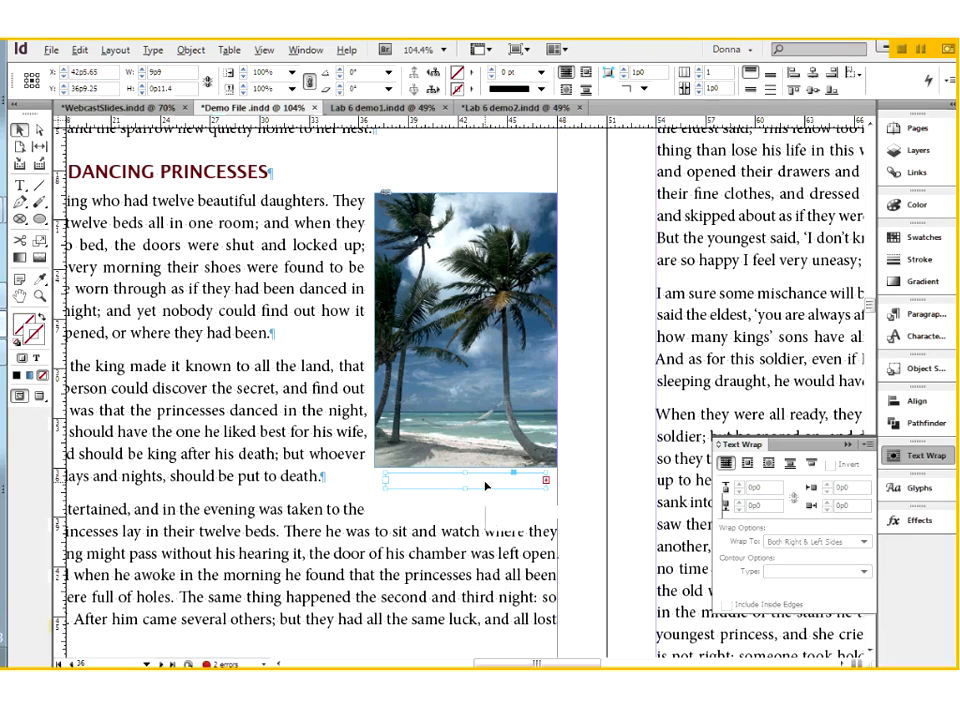
right_click(486, 486)
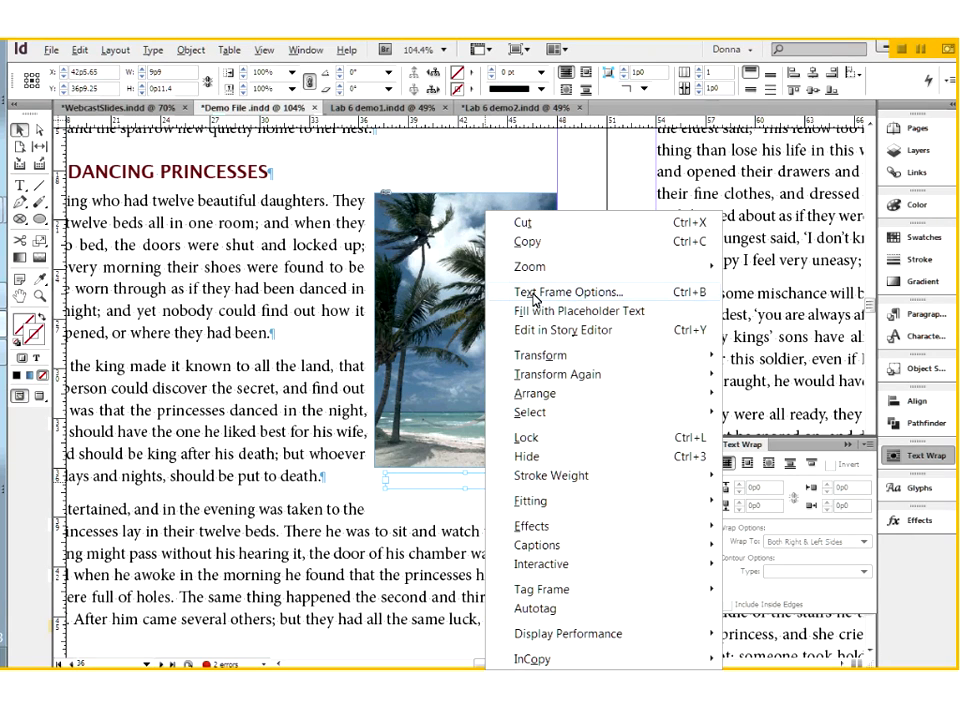
left_click(197, 50)
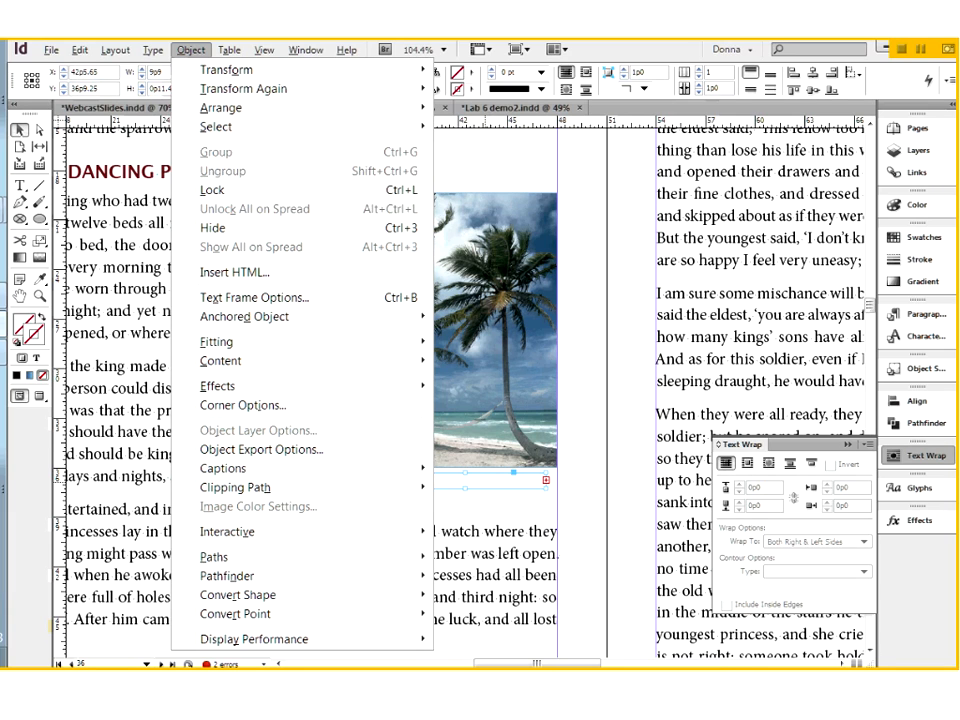
left_click(240, 300)
left_click(570, 443)
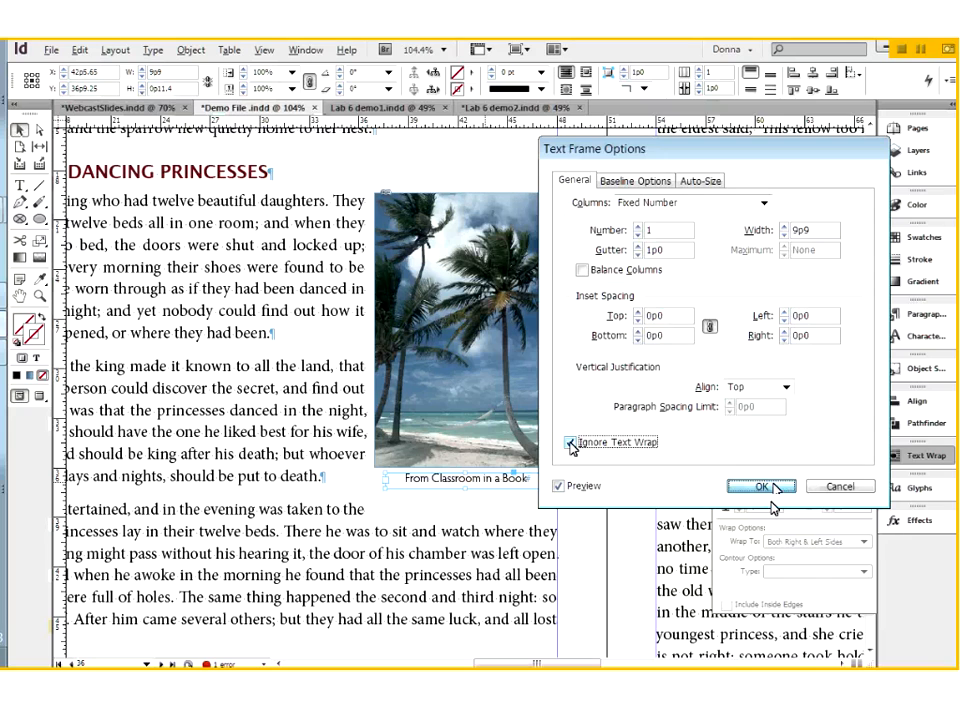
left_click(765, 486)
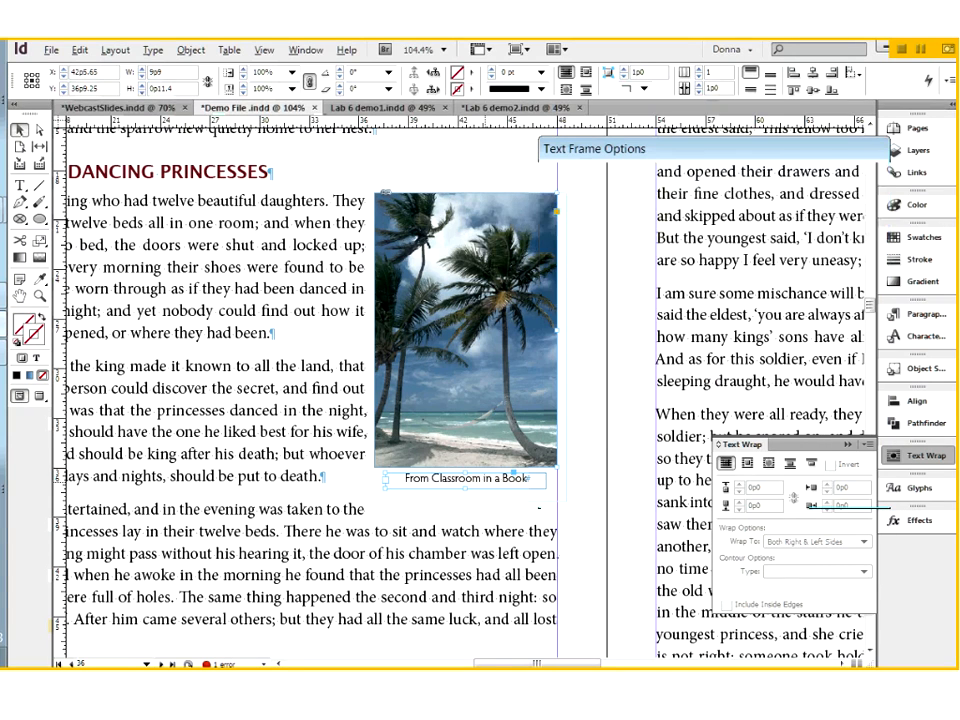
Undo the caption's Ignore Text Wrap setting and the recent bottom offset increases, and remove the text wrap from the palm beach photo
left_click(455, 350)
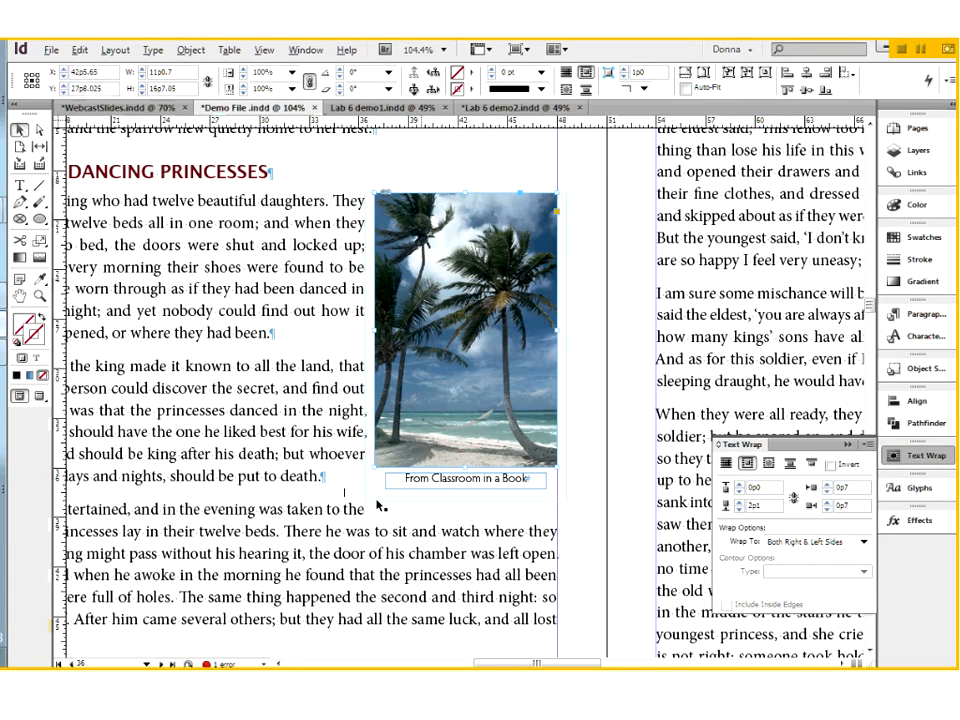
left_click(546, 476)
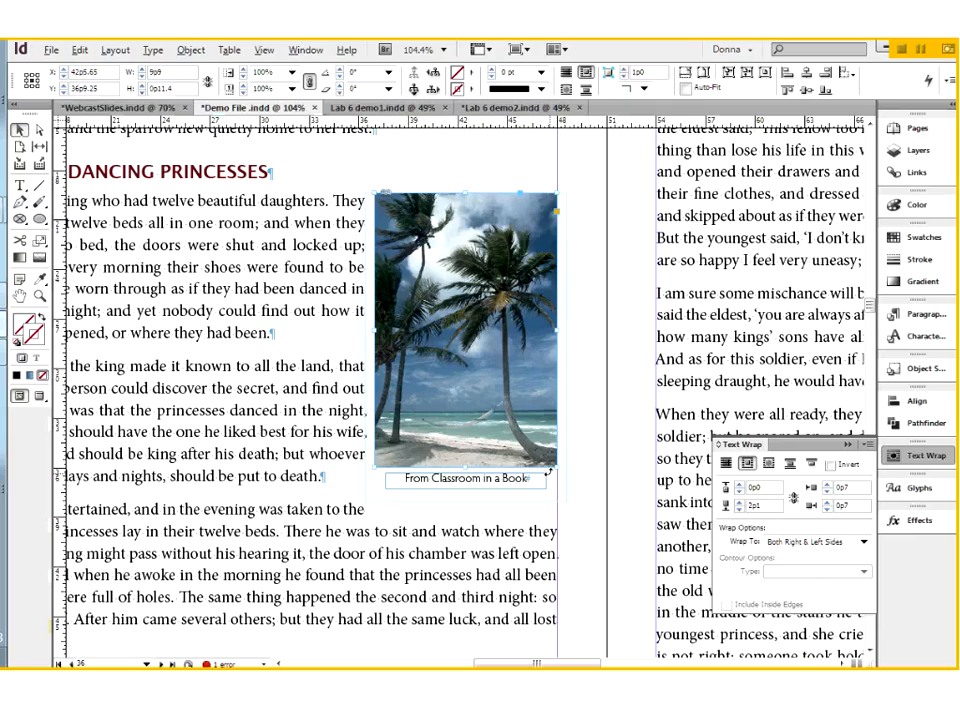
key("ctrl+z")
key("ctrl+z")
key("ctrl+z")
key("ctrl+z")
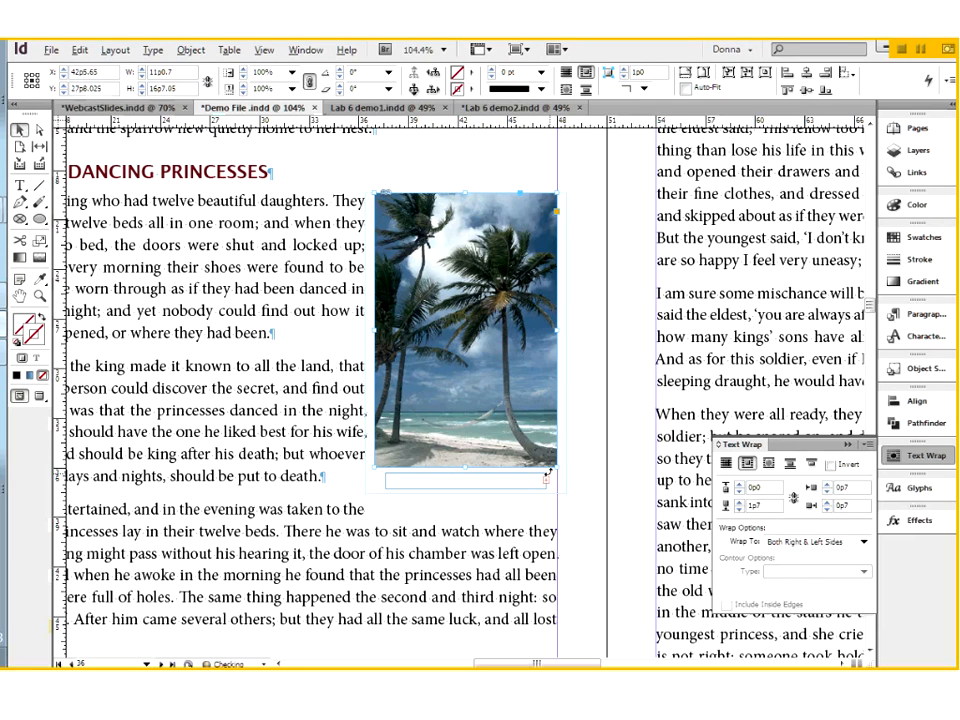
key("ctrl+z")
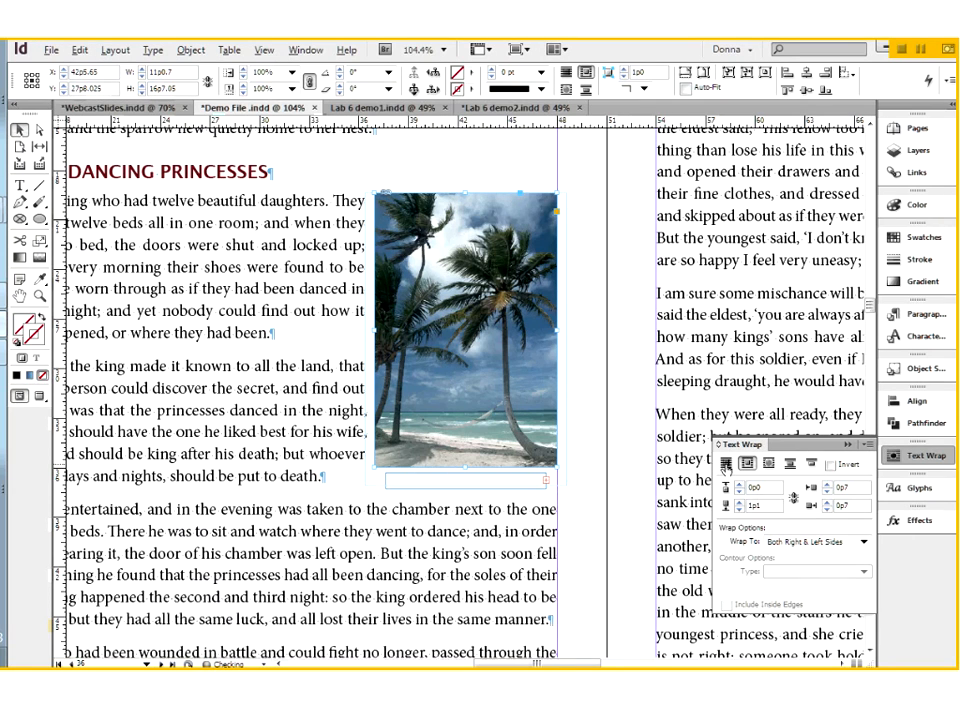
left_click(725, 463)
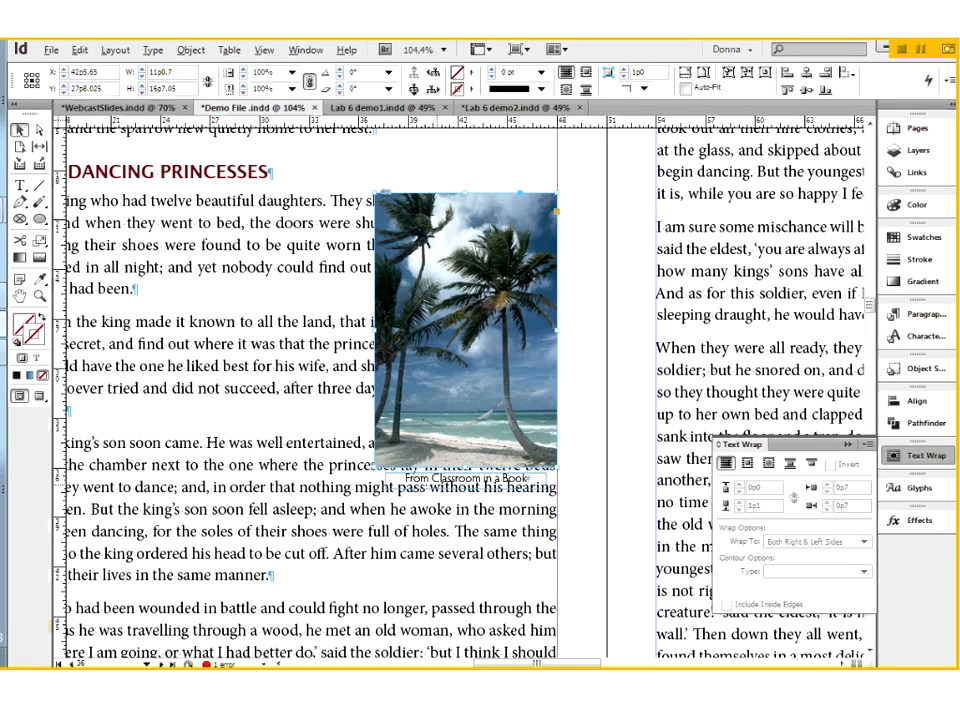
Draw a text frame about 7p4 wide to the right of the photo's top edge and enter "From Classroom in a Book"
left_click(19, 185)
left_click(405, 172)
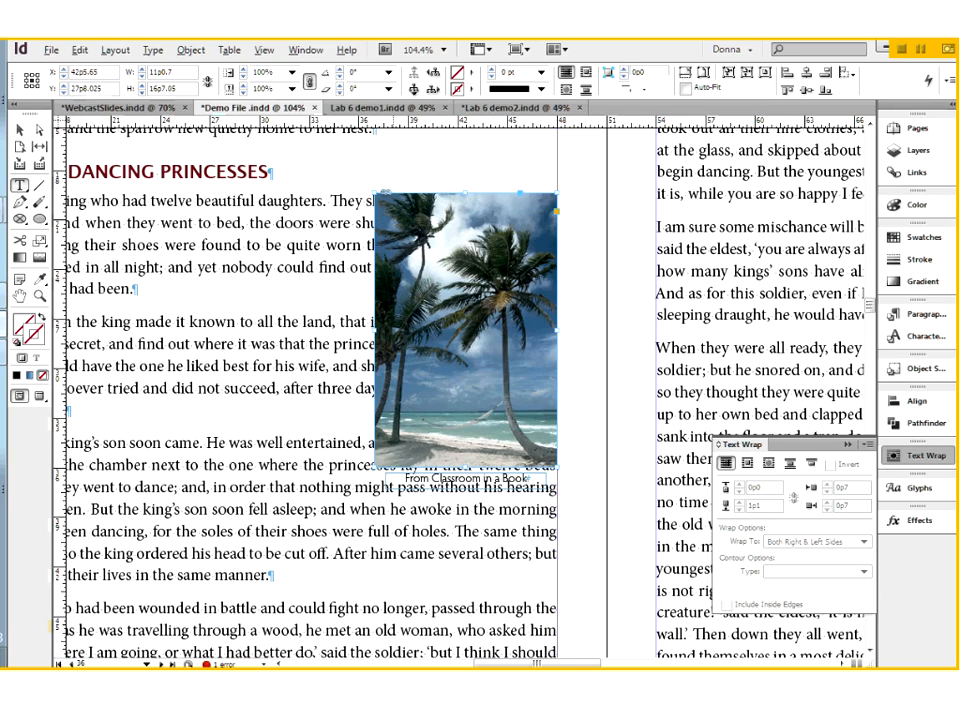
left_click_drag(571, 163, 691, 179)
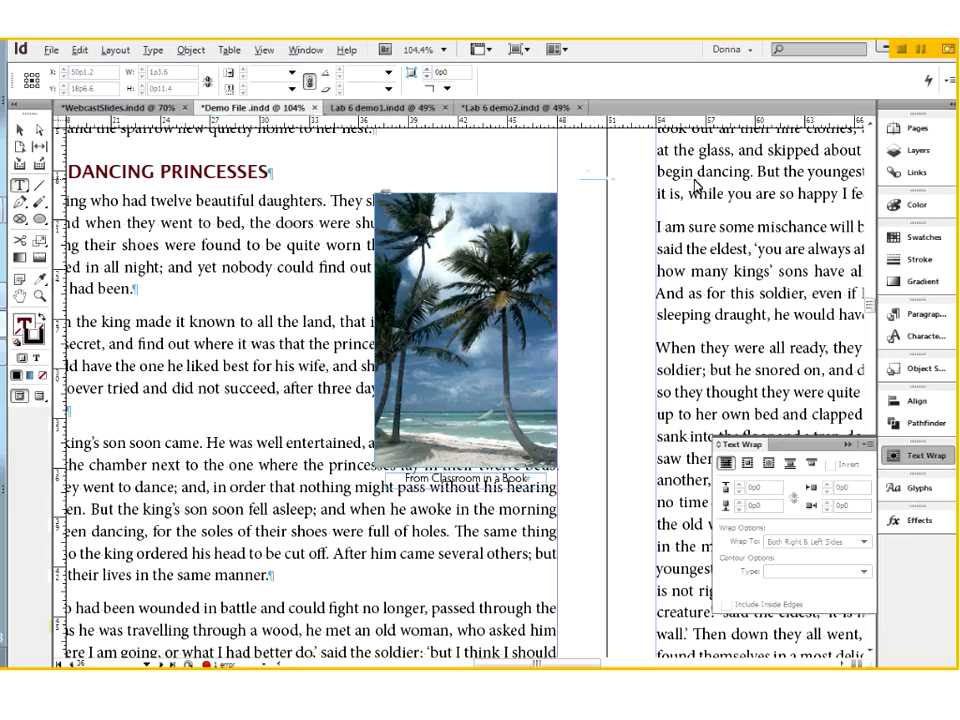
type("fROM")
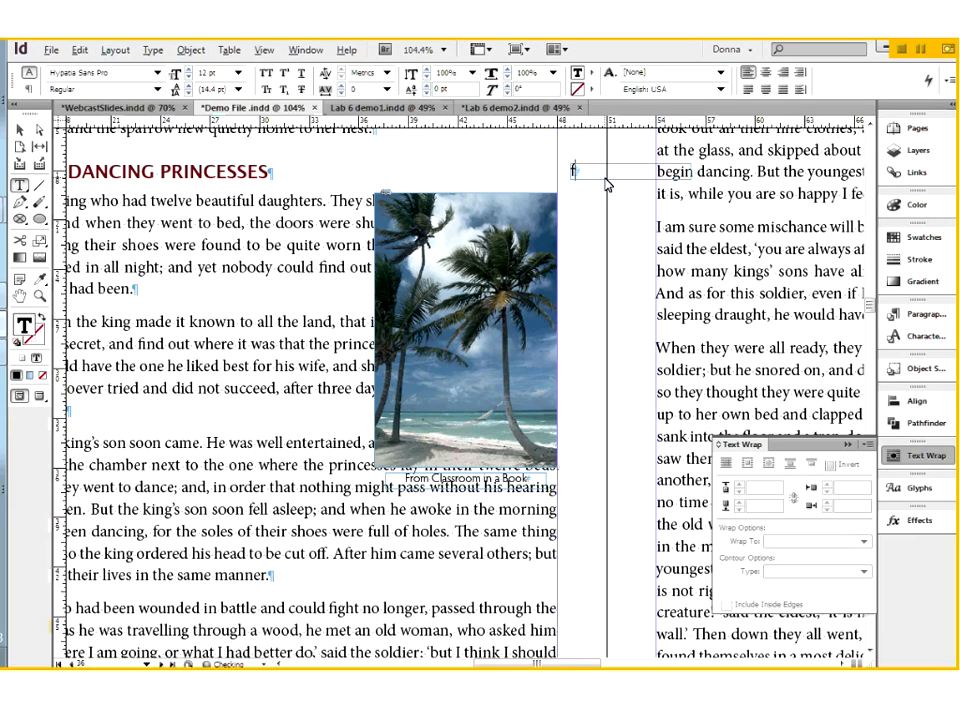
key("BackSpace")
key("BackSpace")
key("BackSpace")
key("BackSpace")
type("From Classroom")
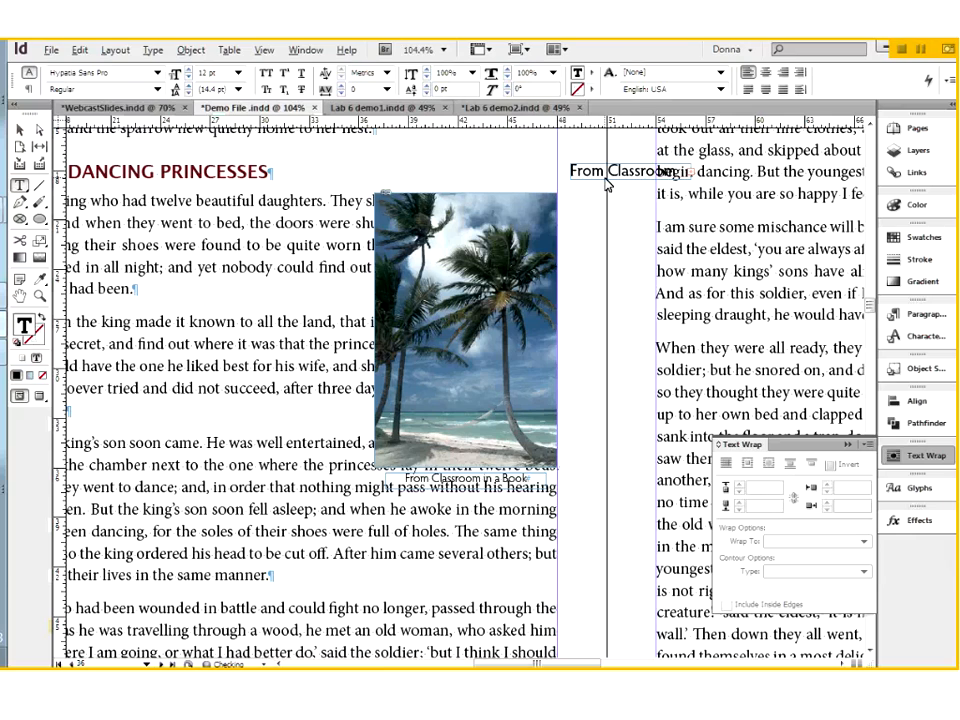
Set the new caption's text to 8 pt and center it in its frame
key("ctrl+a")
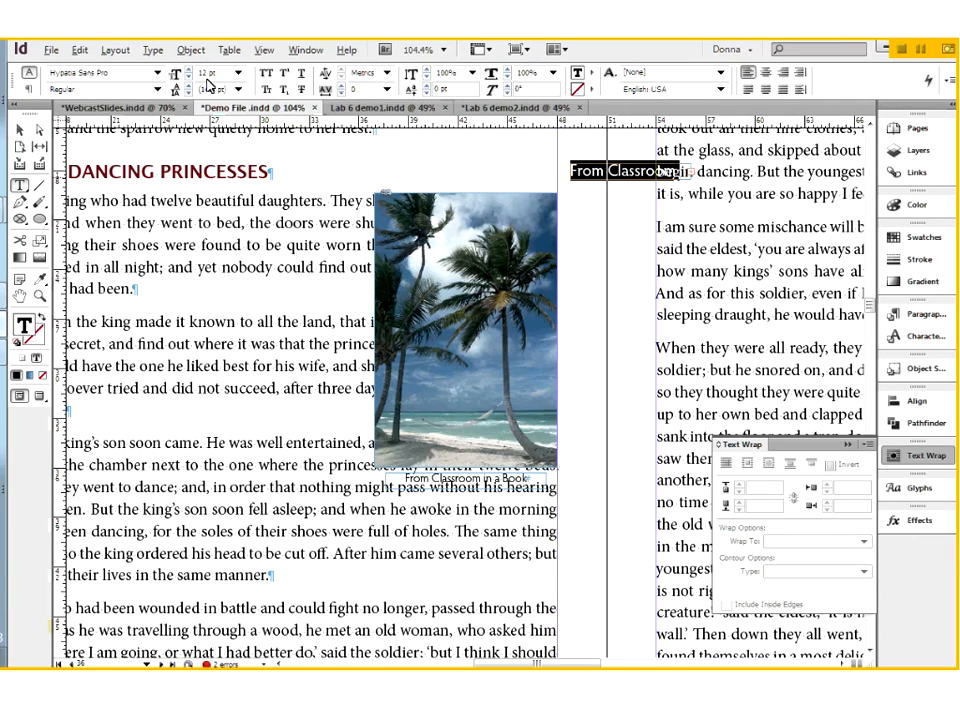
left_click(188, 78)
left_click(188, 78)
left_click(188, 78)
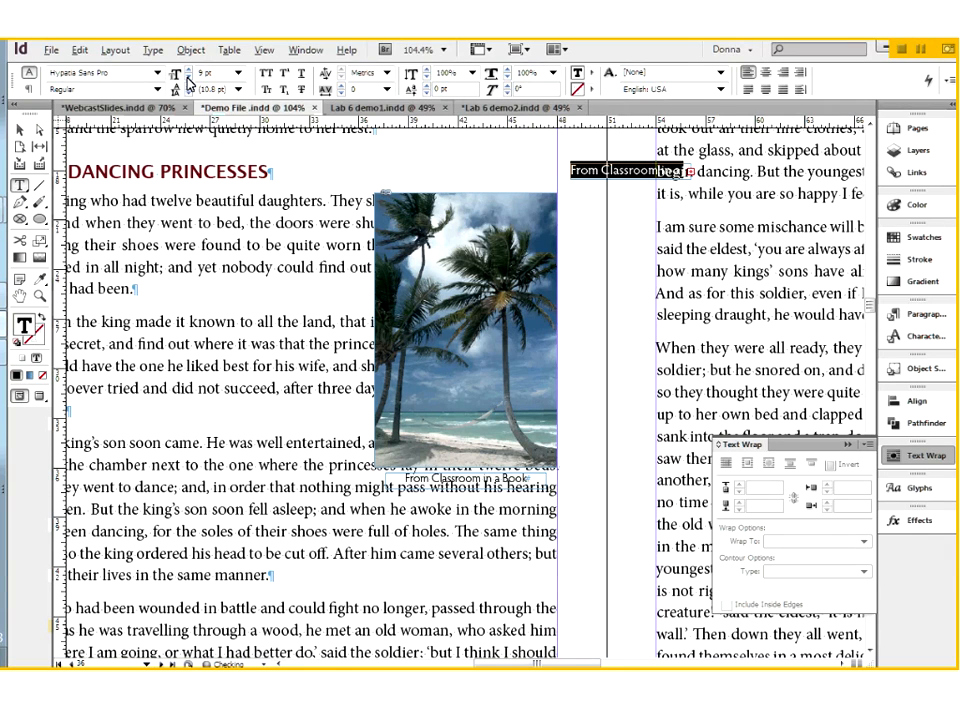
left_click(188, 78)
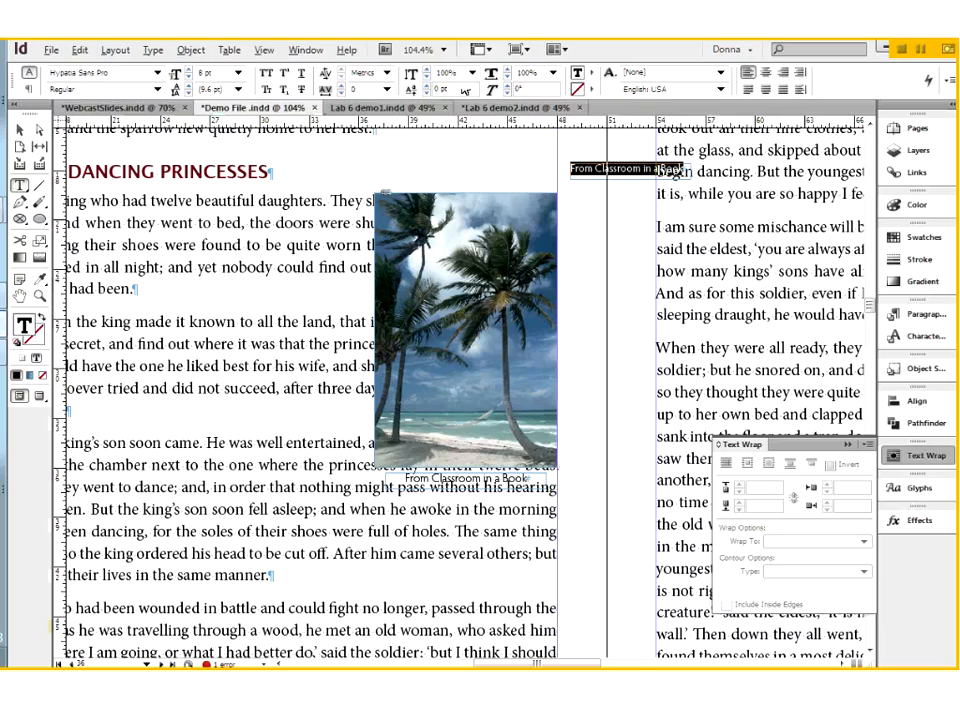
left_click(766, 72)
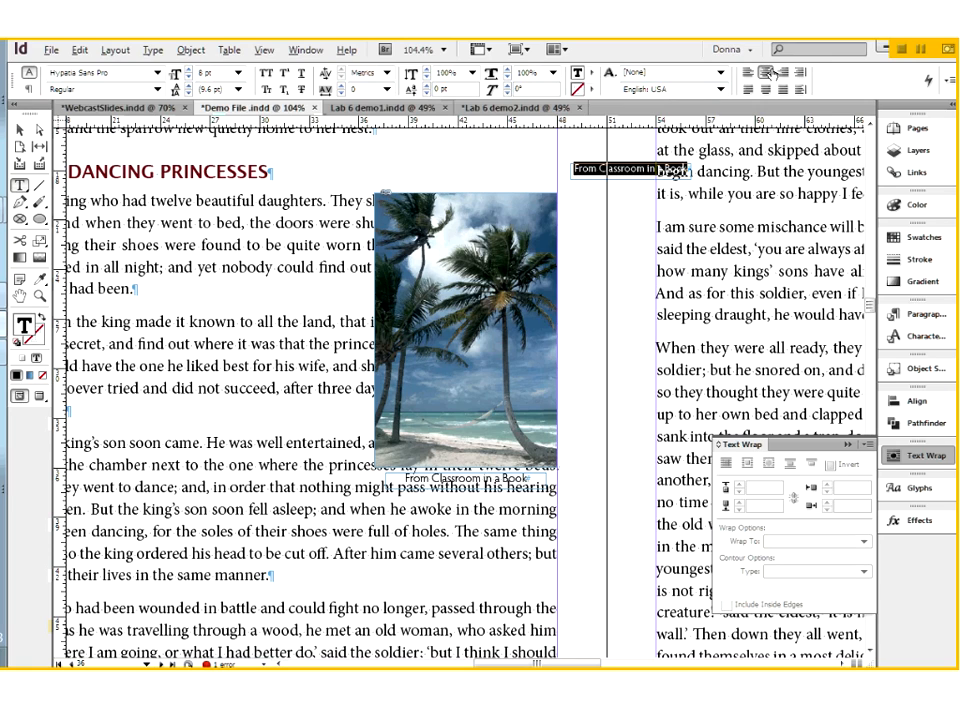
Move the new caption frame toward the space above the palm beach photo and delete it
left_click(23, 130)
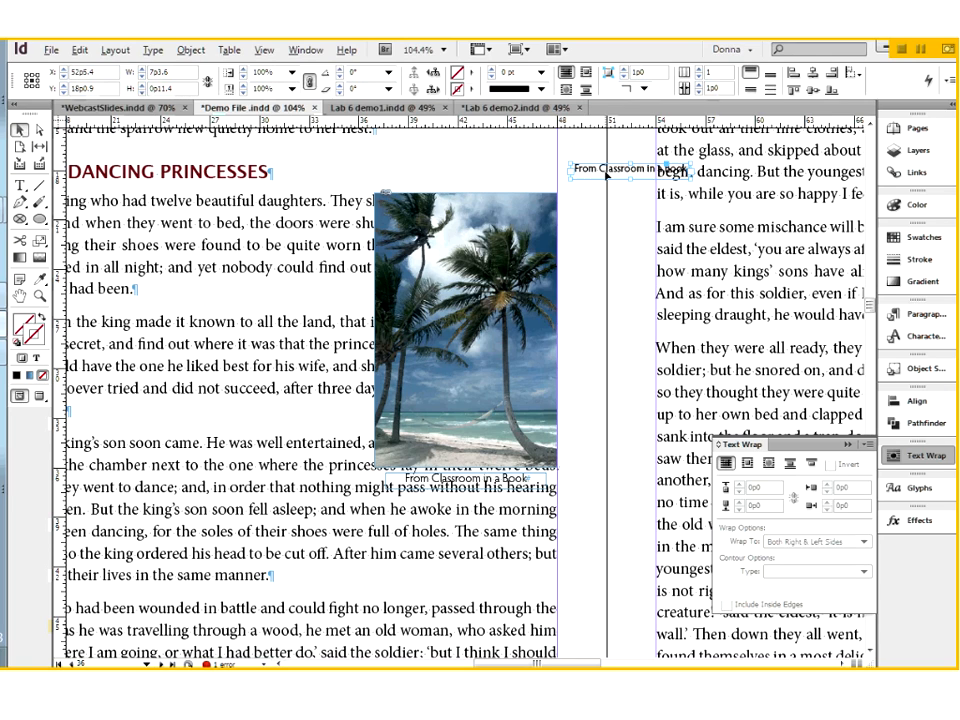
left_click_drag(590, 169, 482, 164)
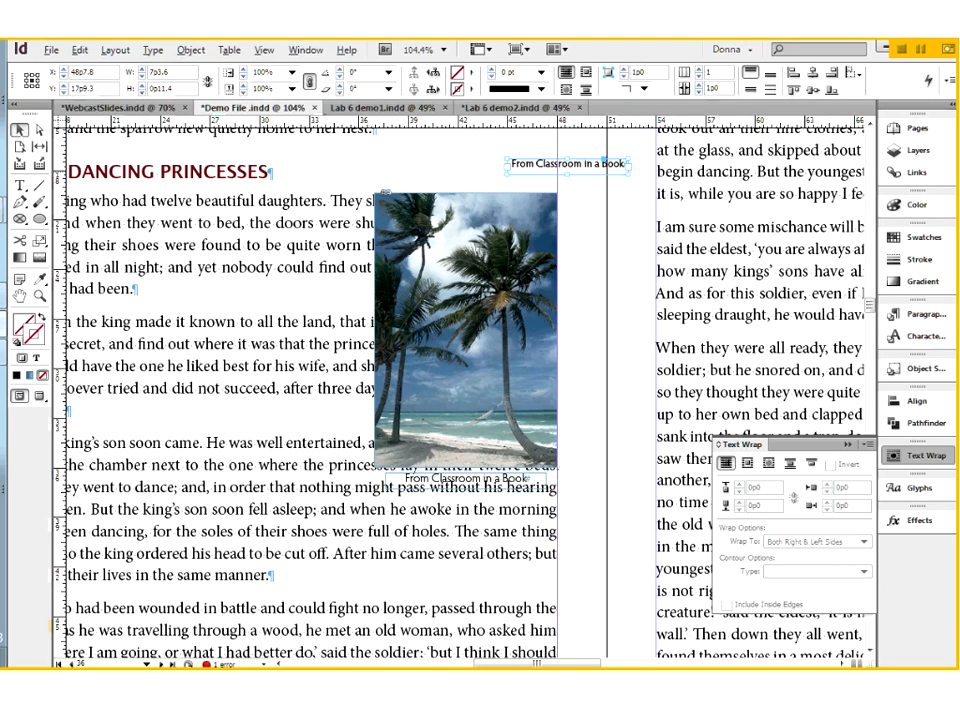
key("Delete")
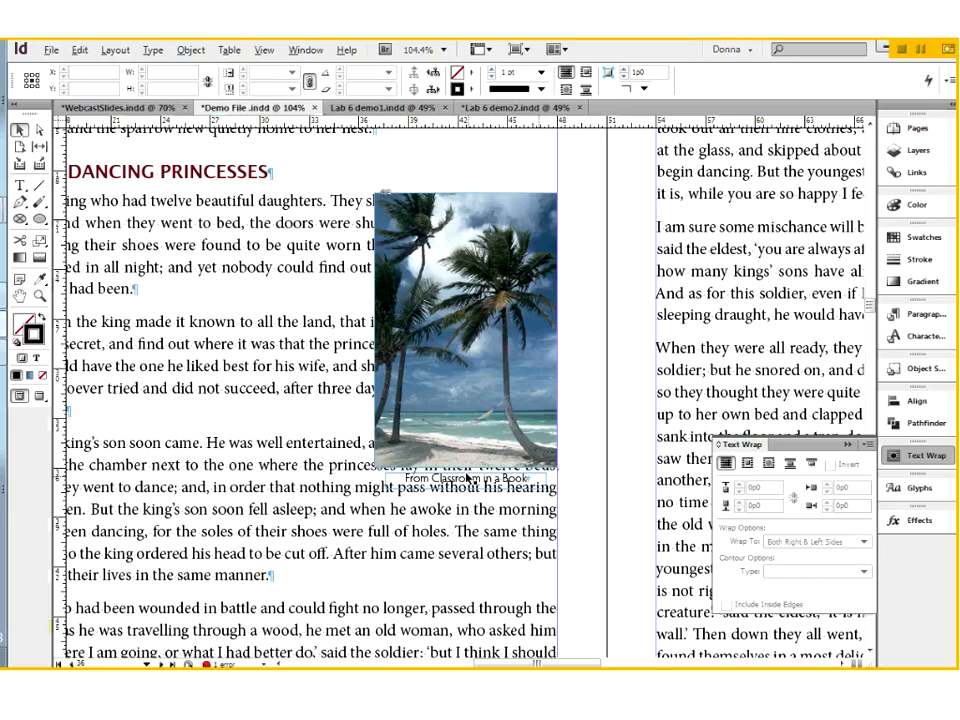
Group the palm beach photo with its original caption, and test moving the group over the text and back to the column edge
left_click(546, 452)
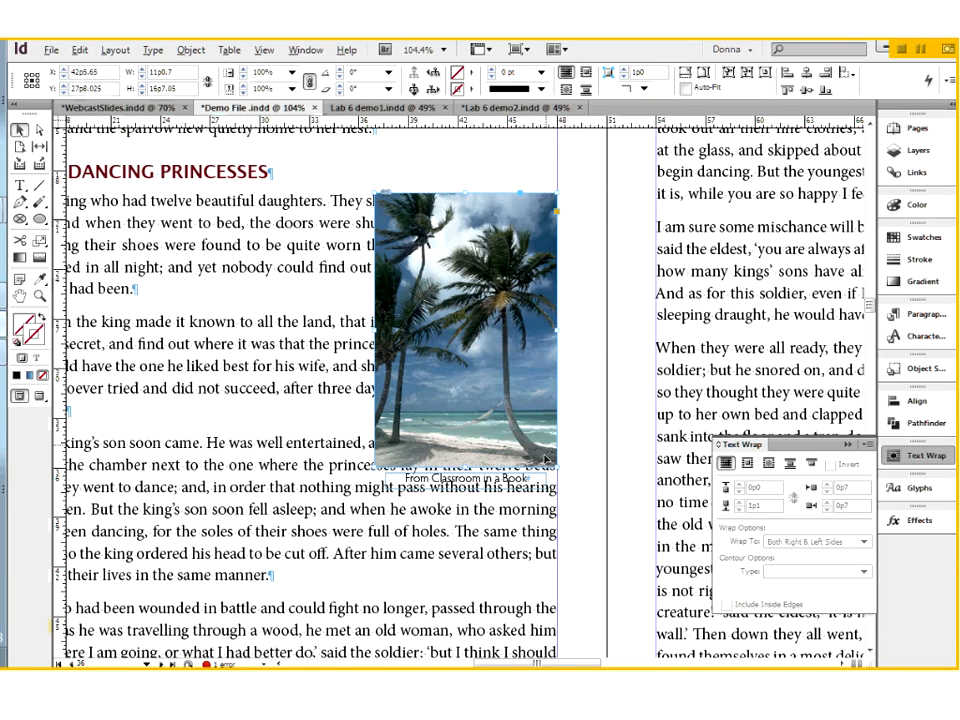
left_click_drag(546, 452, 546, 483)
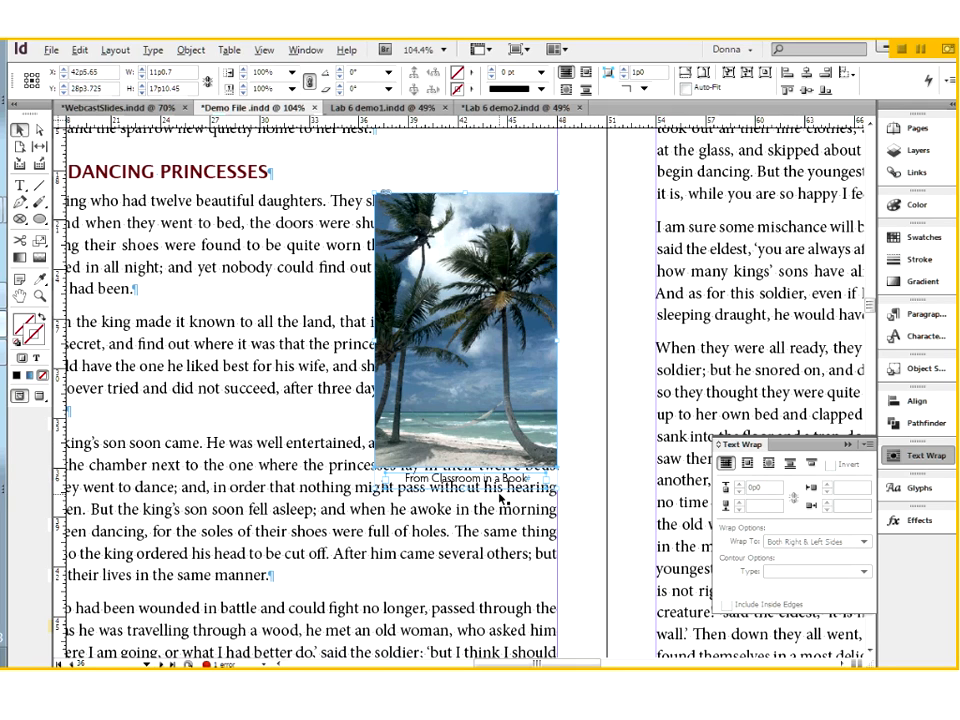
left_click(191, 50)
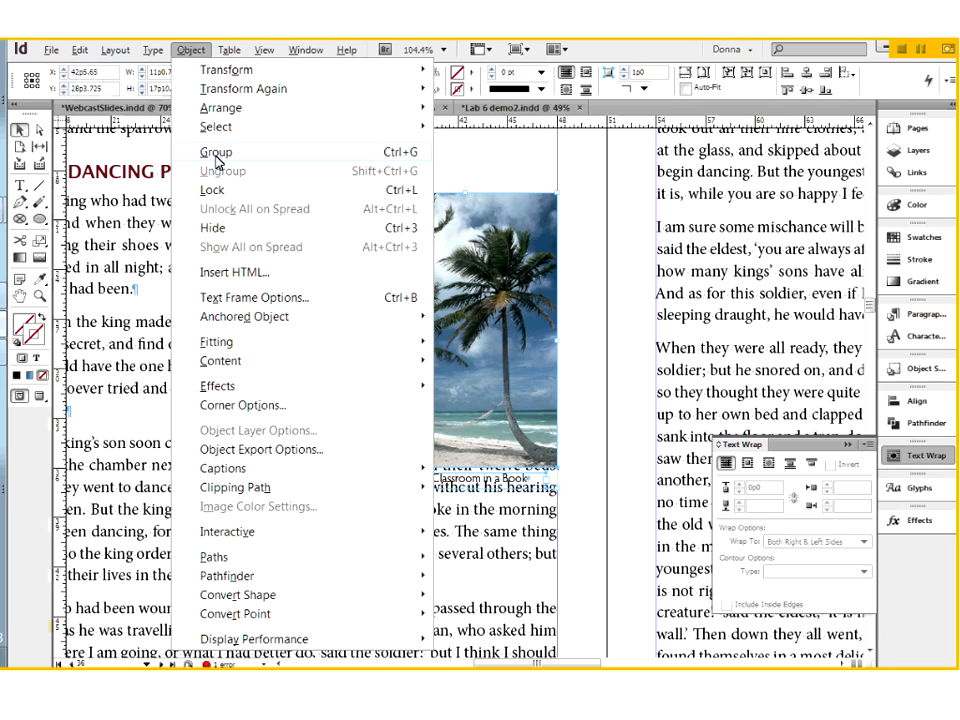
left_click(216, 160)
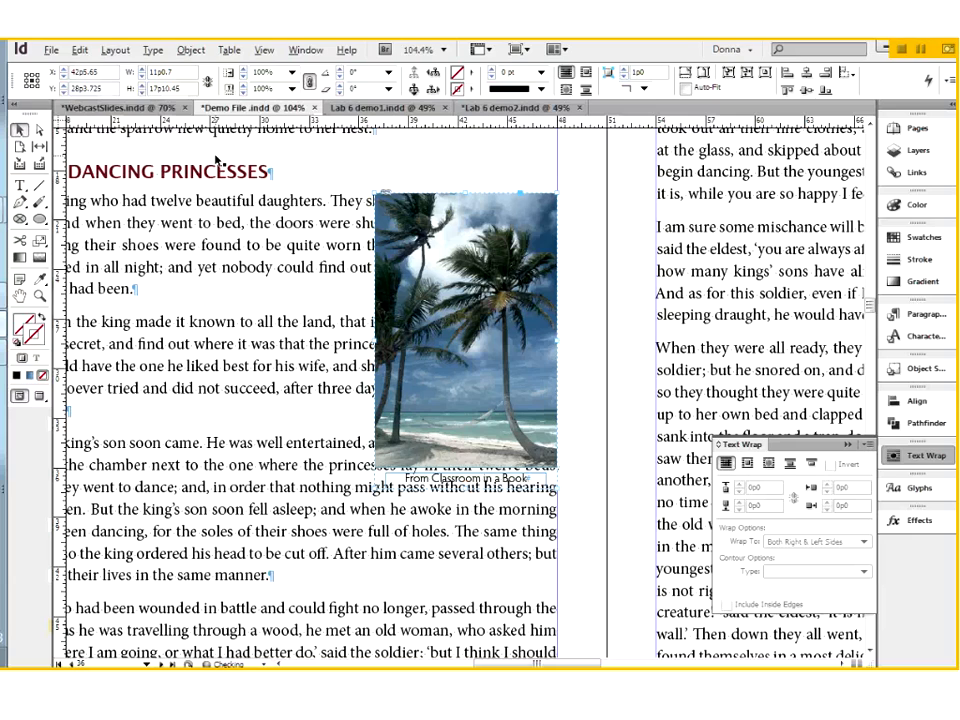
left_click_drag(515, 224, 420, 194)
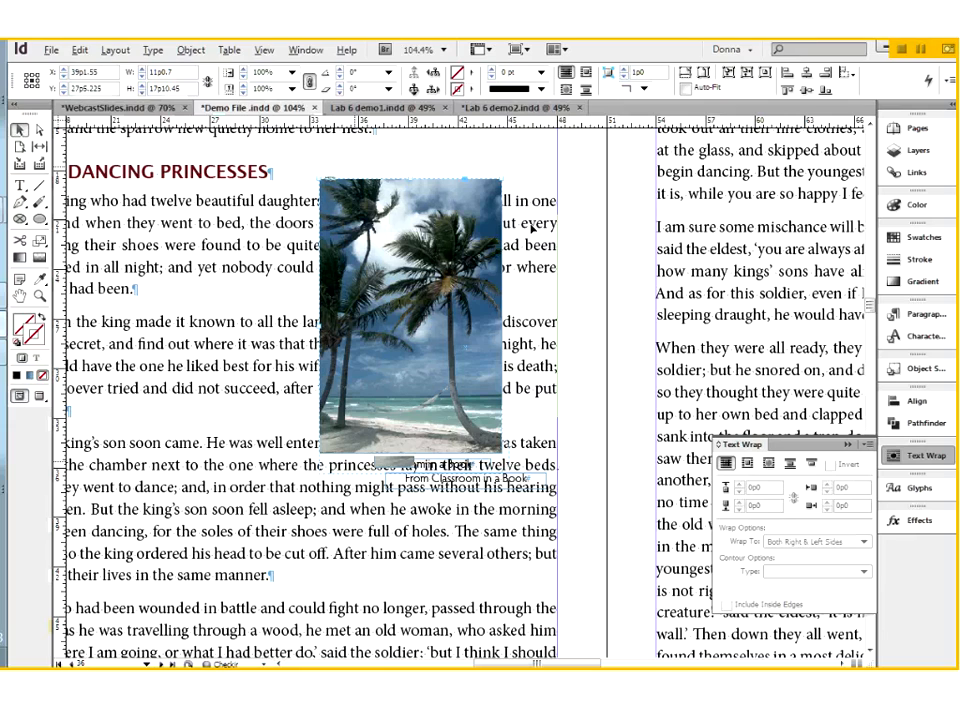
key("ctrl+z")
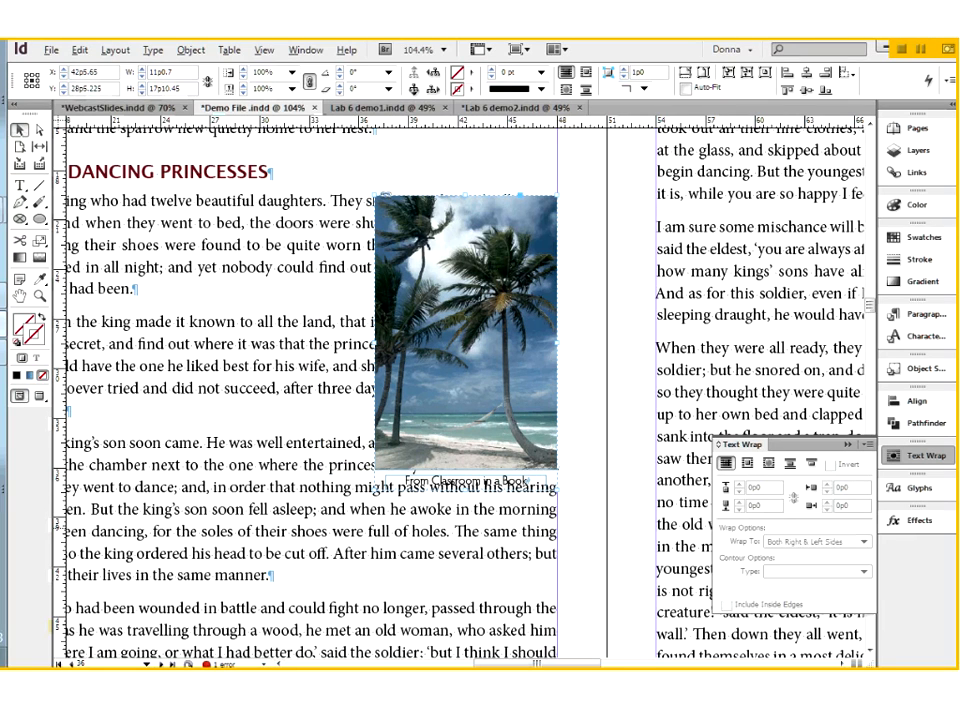
Wrap the text around the bounding box of the grouped photo and caption, keeping the top offset at 0p0
left_click(747, 464)
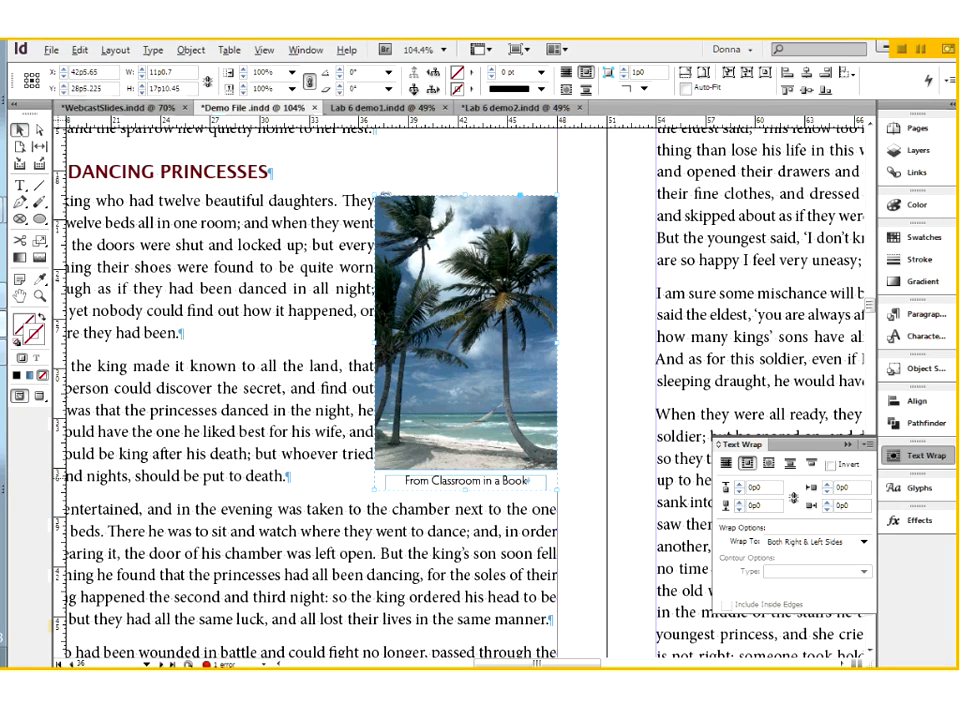
left_click(739, 484)
left_click(740, 493)
Adjust the group's left wrap offset to a value below 0p10, deselect the group and collapse the text wrap settings
left_click(827, 485)
left_click(828, 484, "shift")
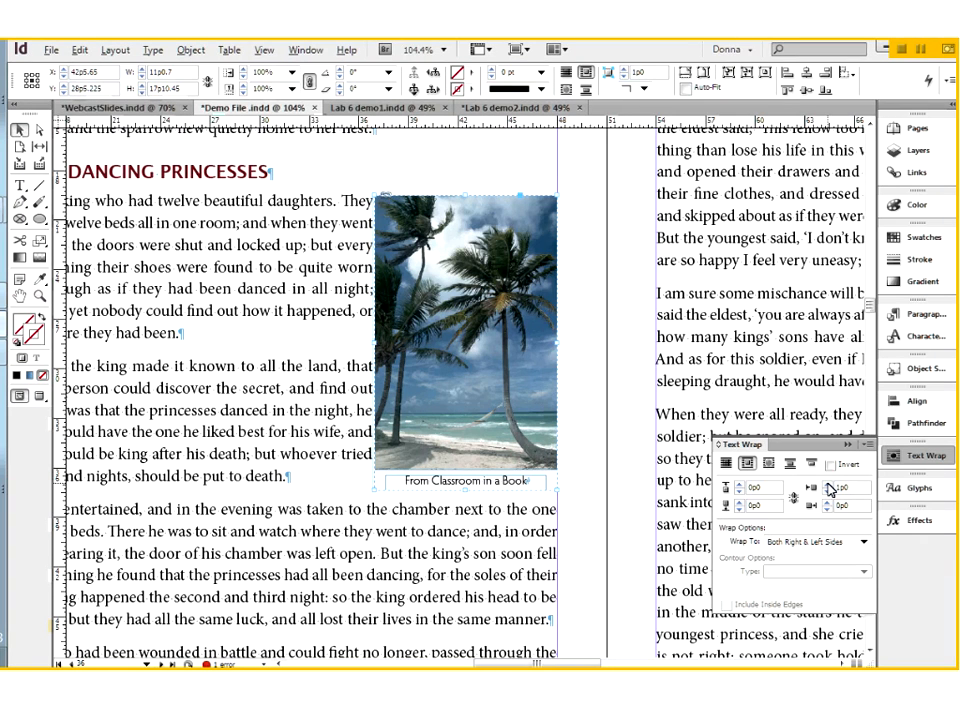
left_click(828, 484, "shift")
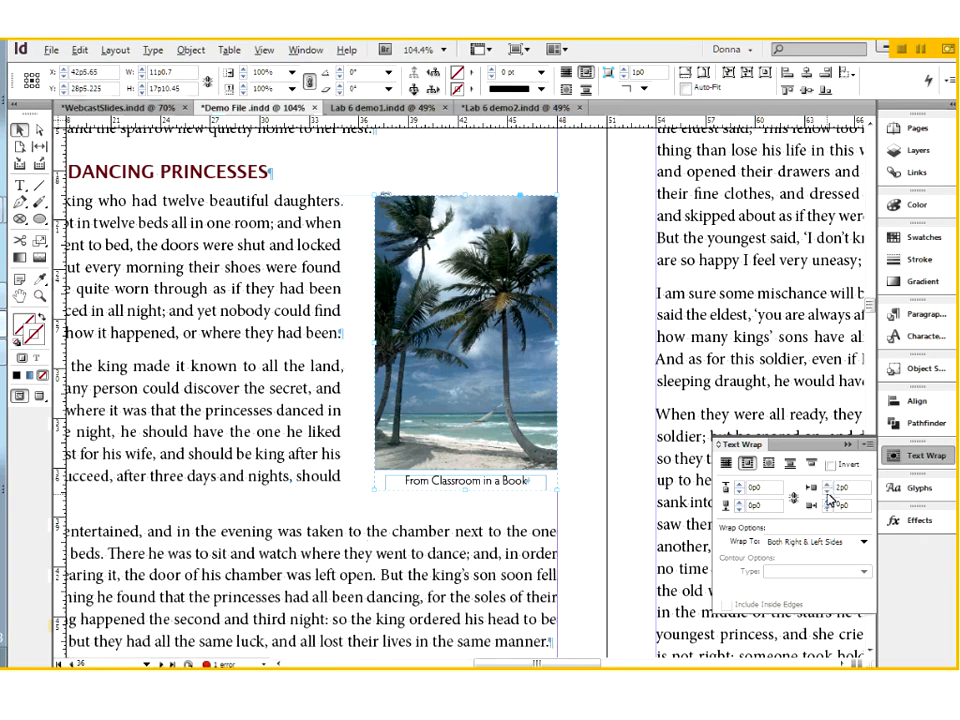
left_click(827, 491)
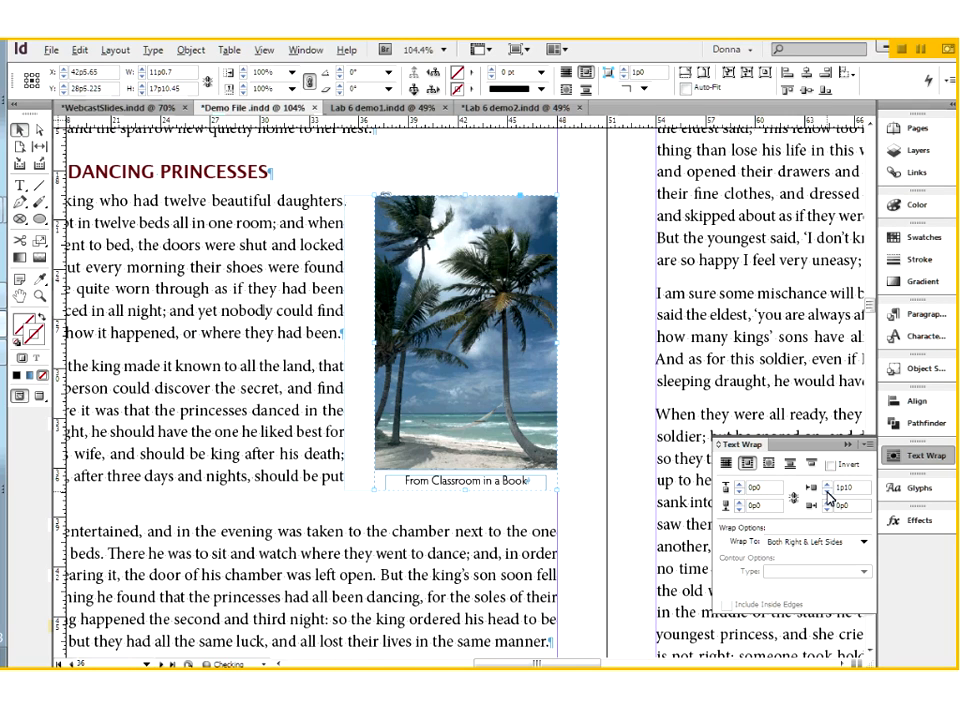
left_click(828, 493)
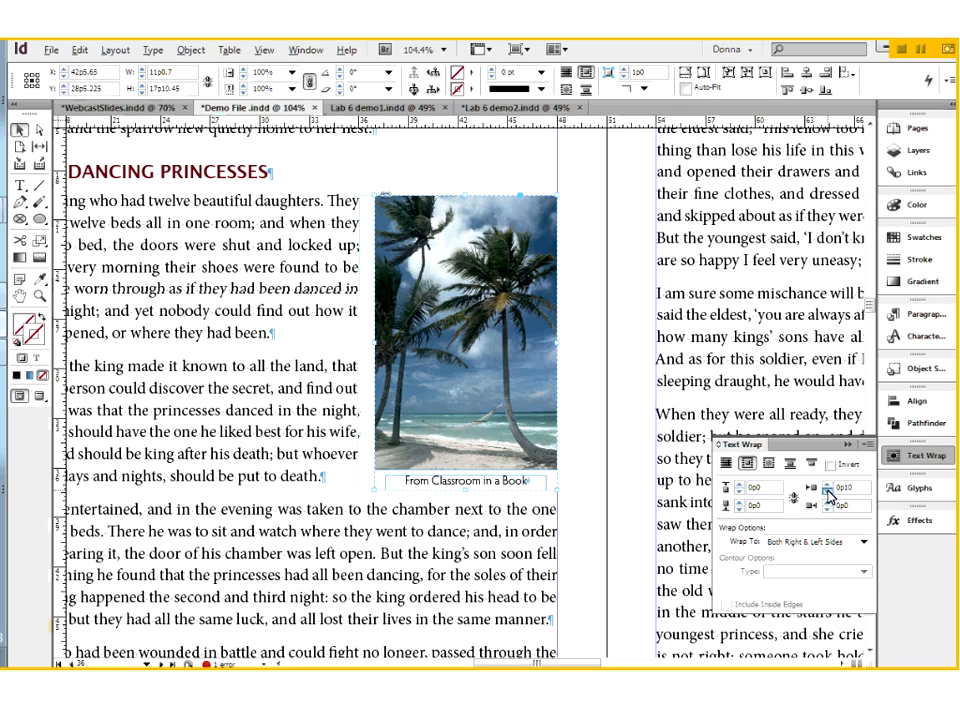
left_click(828, 493)
left_click(632, 402)
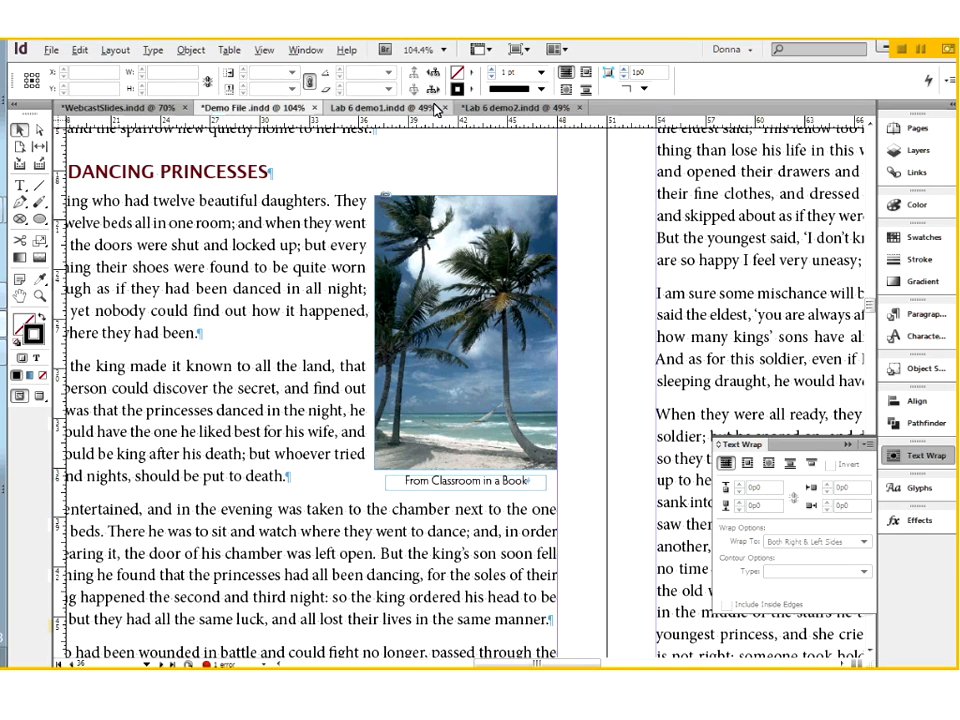
left_click(849, 445)
left_click(850, 445)
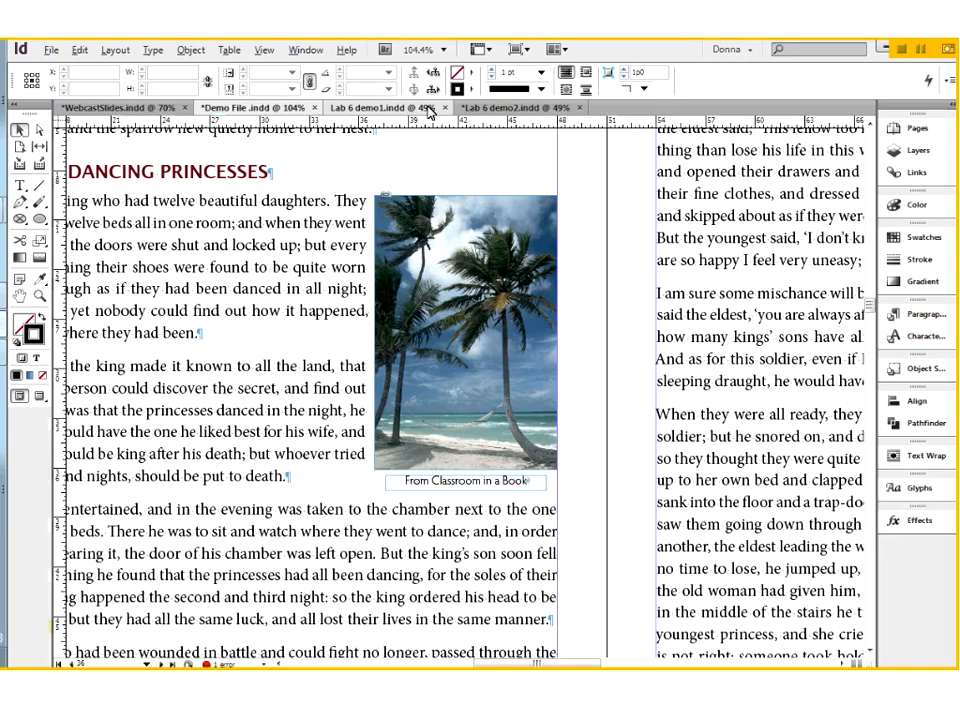
In Lab 6 demo1.indd, examine the sheep photo's credit line on page 1 and the copyright entry in its link info
left_click(430, 112)
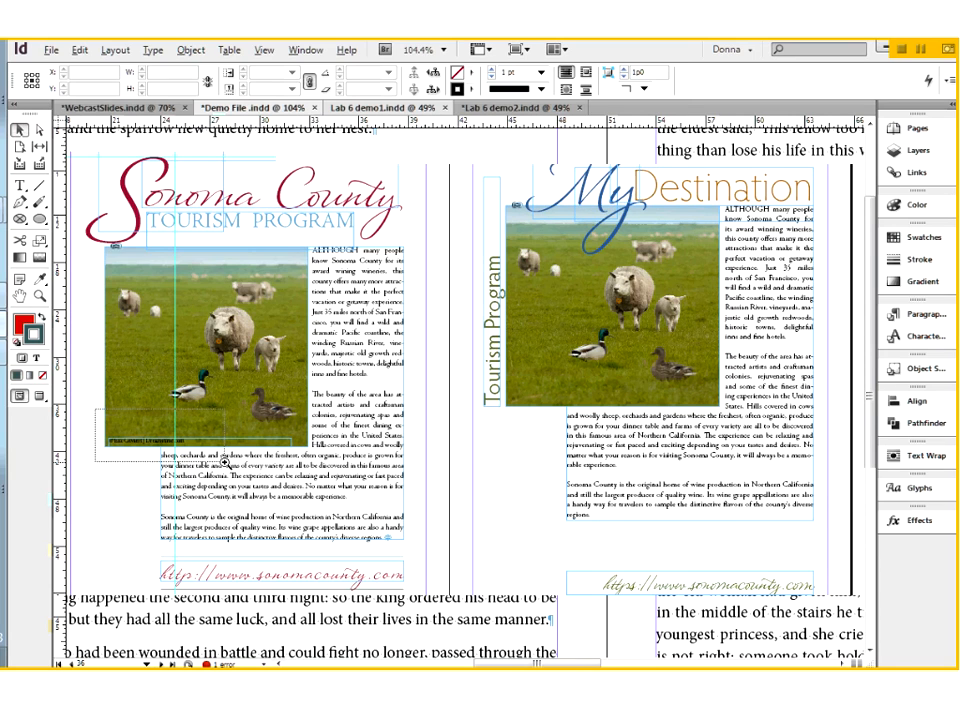
left_click_drag(226, 464, 226, 464)
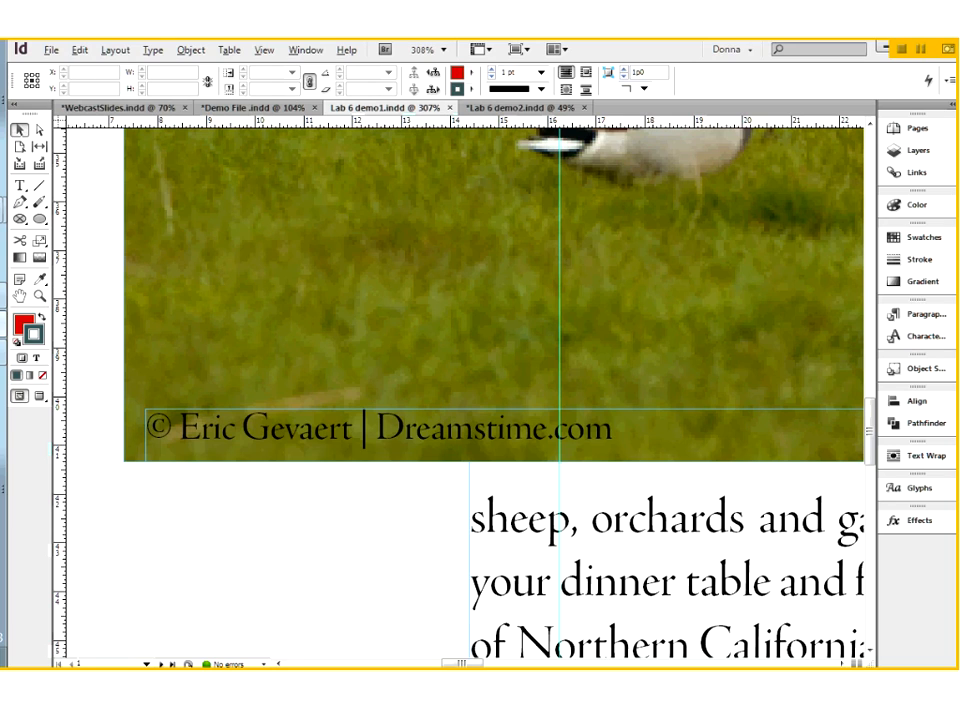
left_click(201, 277)
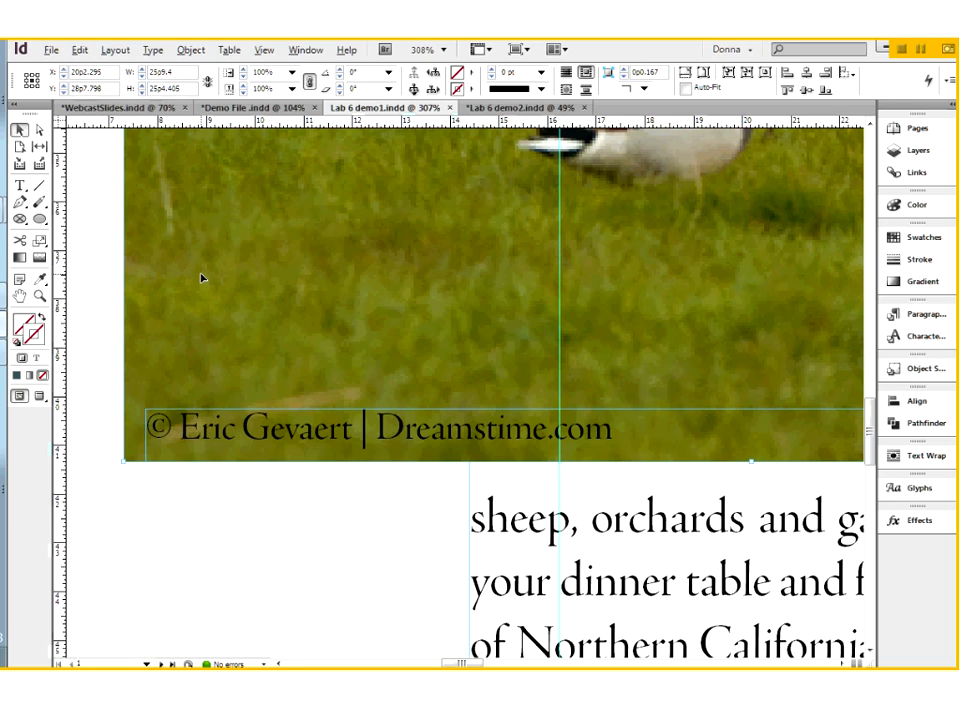
left_click(916, 172)
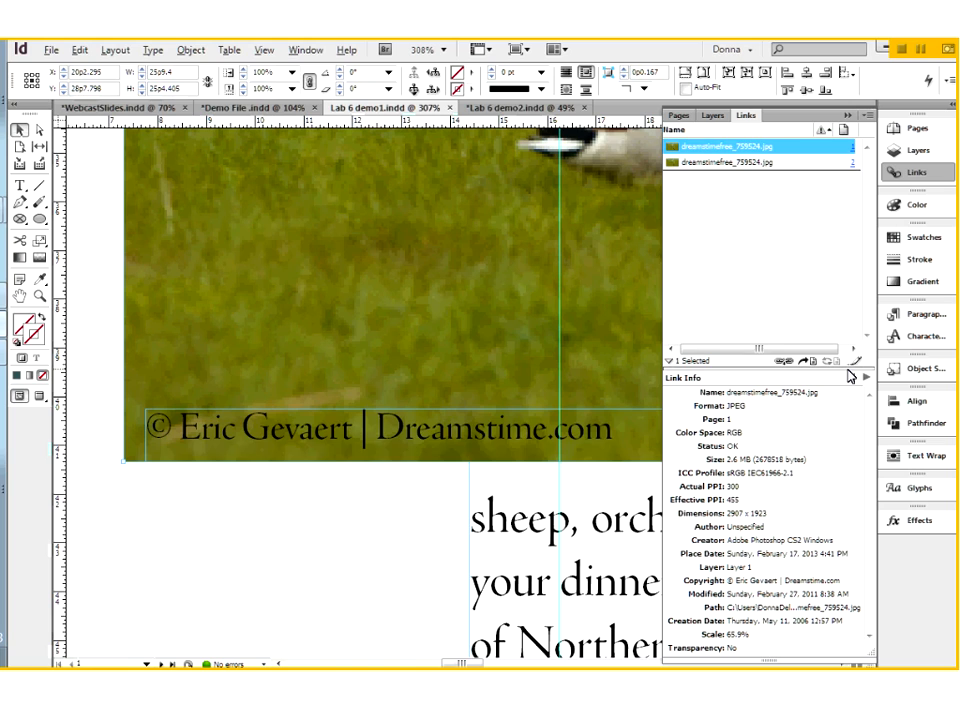
left_click_drag(851, 376, 847, 418)
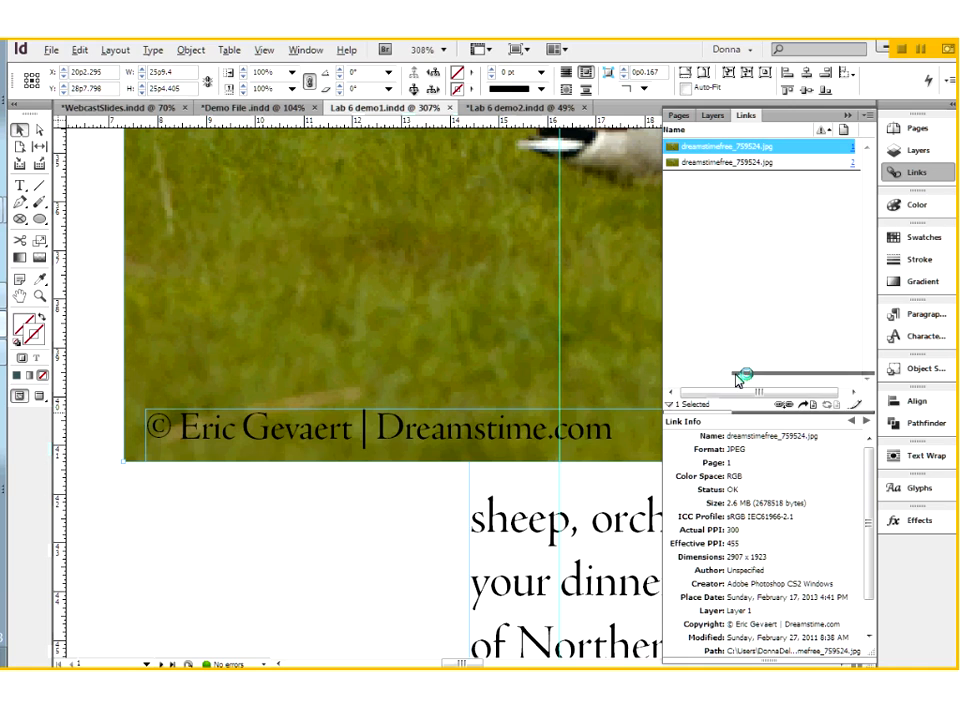
left_click_drag(737, 378, 738, 343)
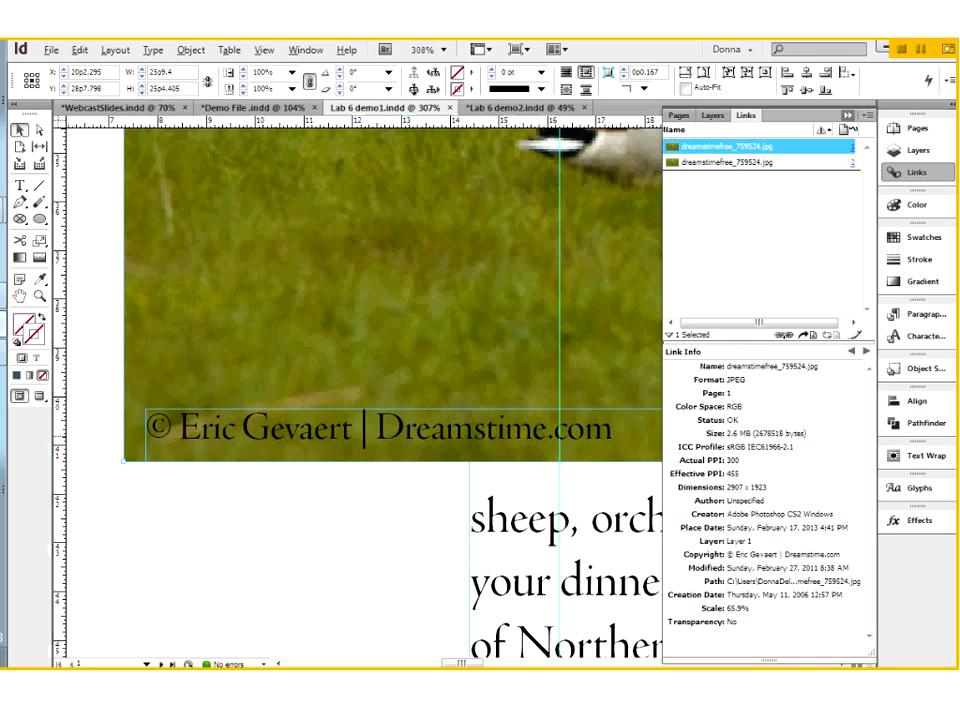
left_click(847, 115)
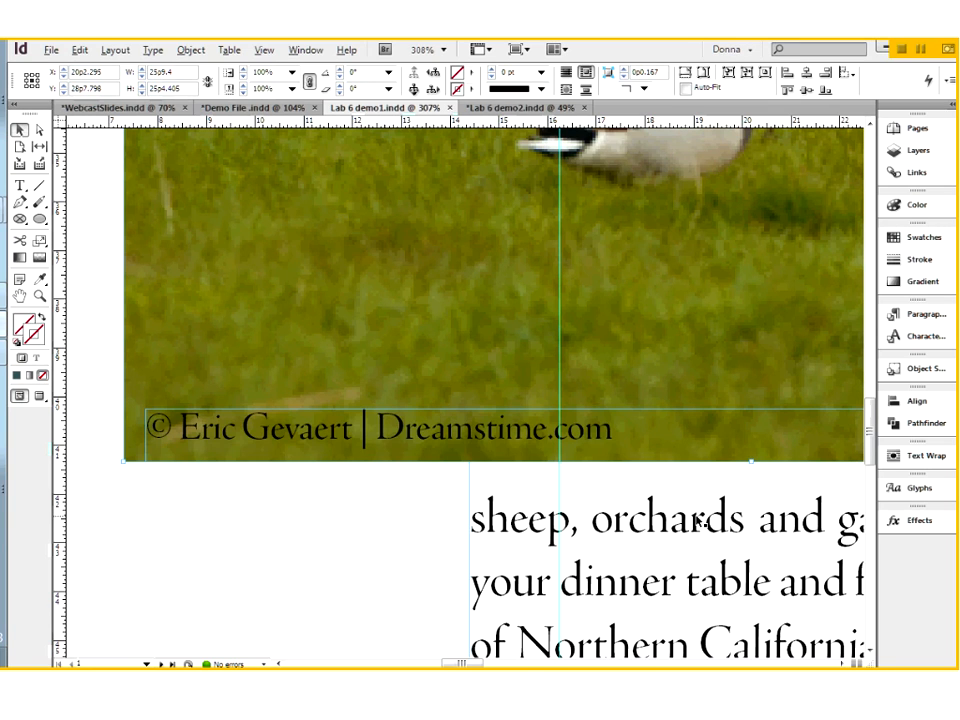
View the whole page 1 layout in Preview mode and return to Normal mode
key("ctrl+0")
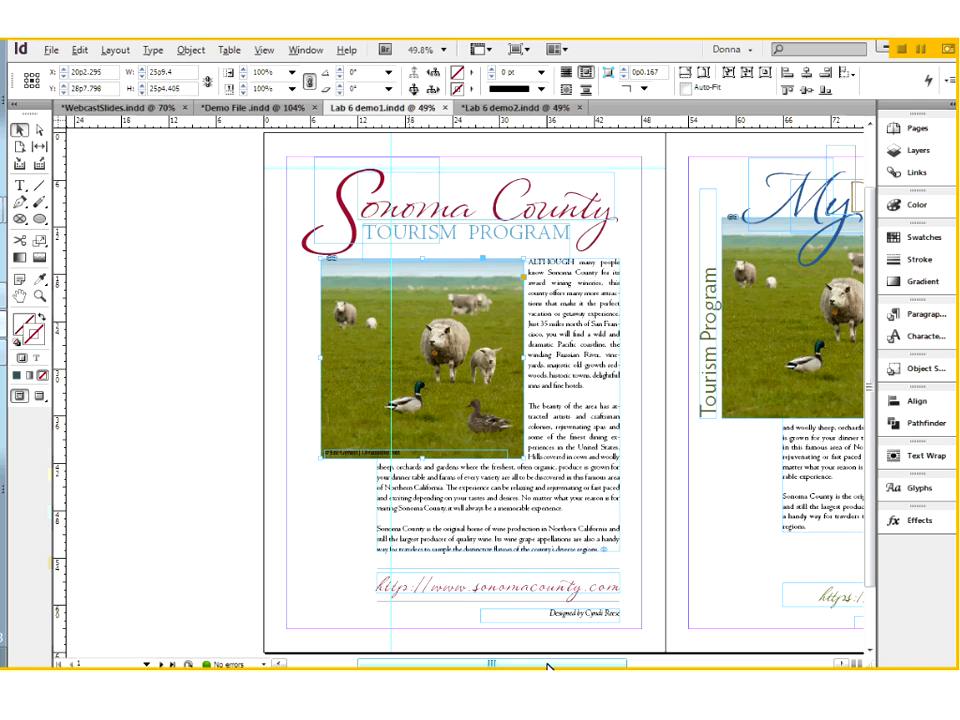
left_click_drag(549, 665, 585, 665)
left_click(532, 428)
key("w")
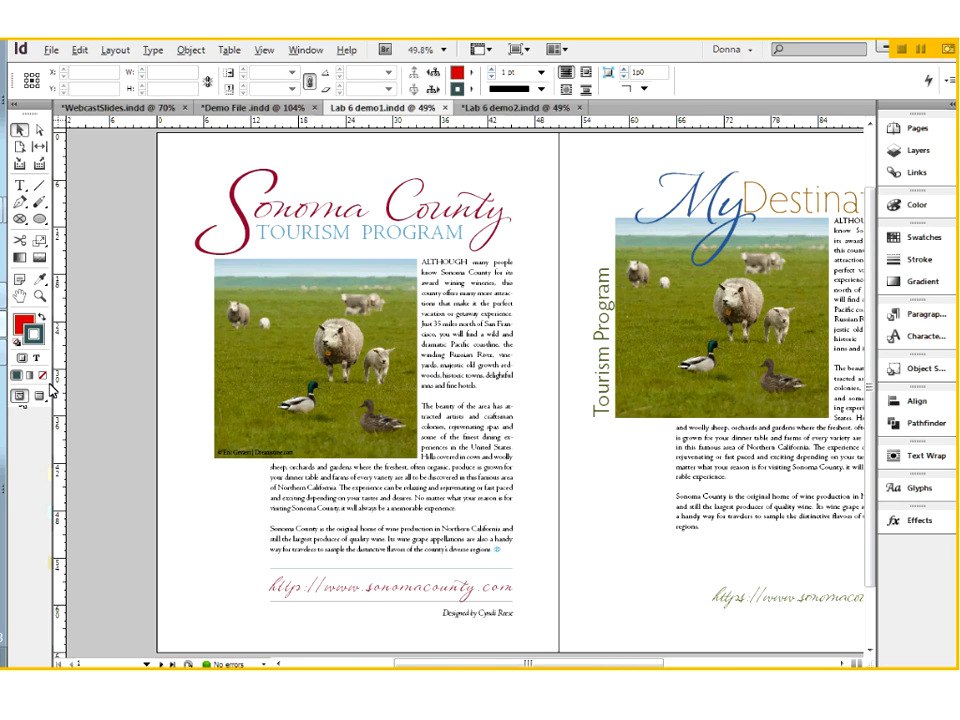
key("w")
Ungroup the Sonoma County title on page 1, and try moving the "onoma County" and "S" frames apart, undoing the moves
left_click(445, 211)
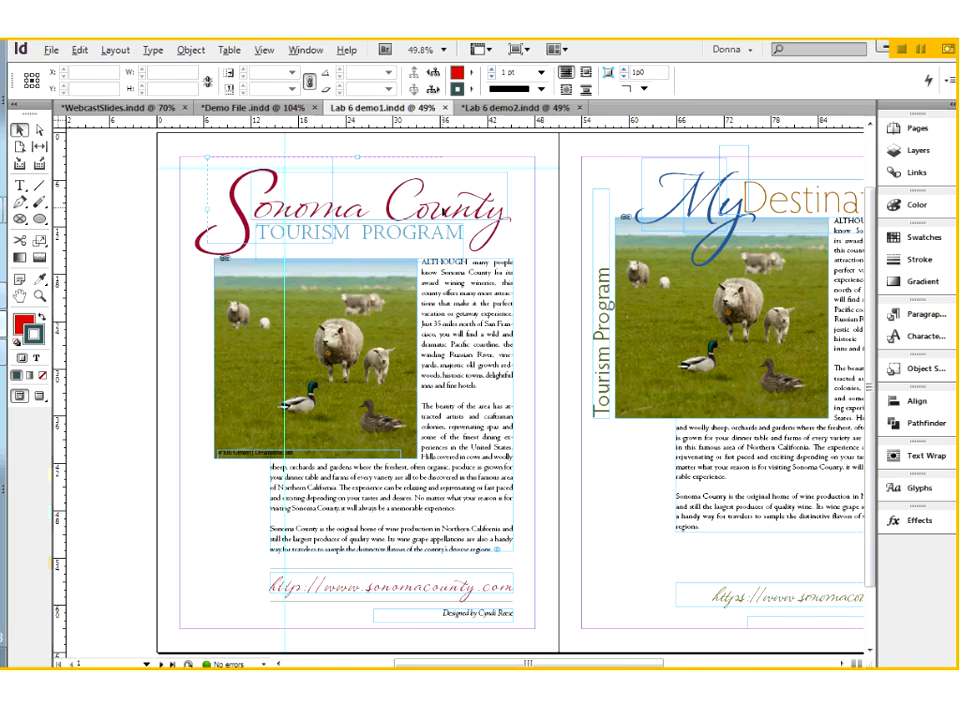
right_click(428, 219)
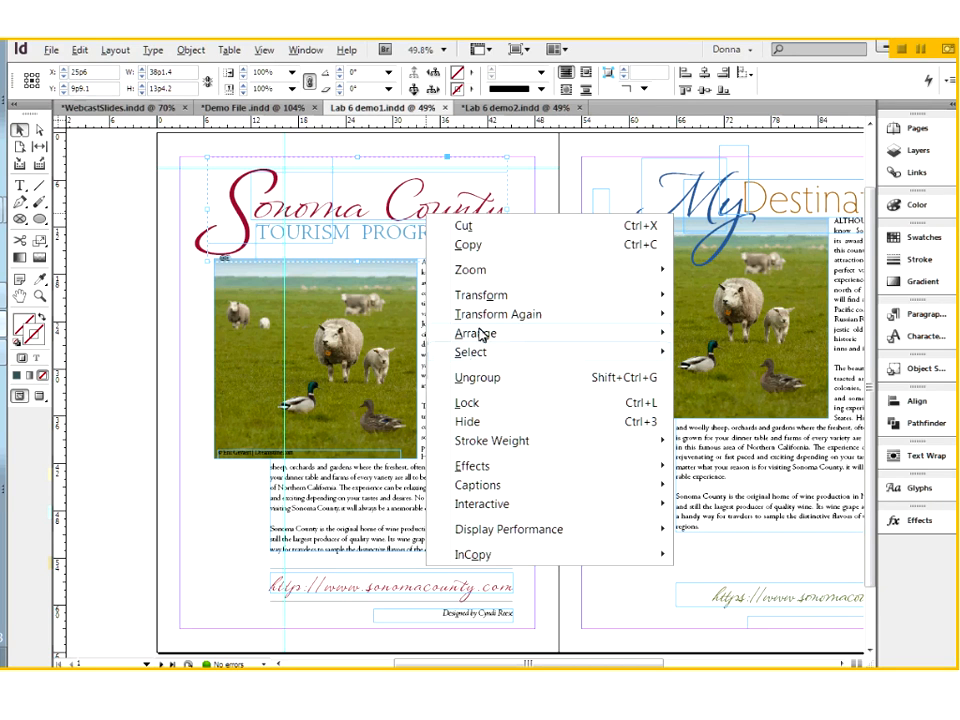
left_click(478, 377)
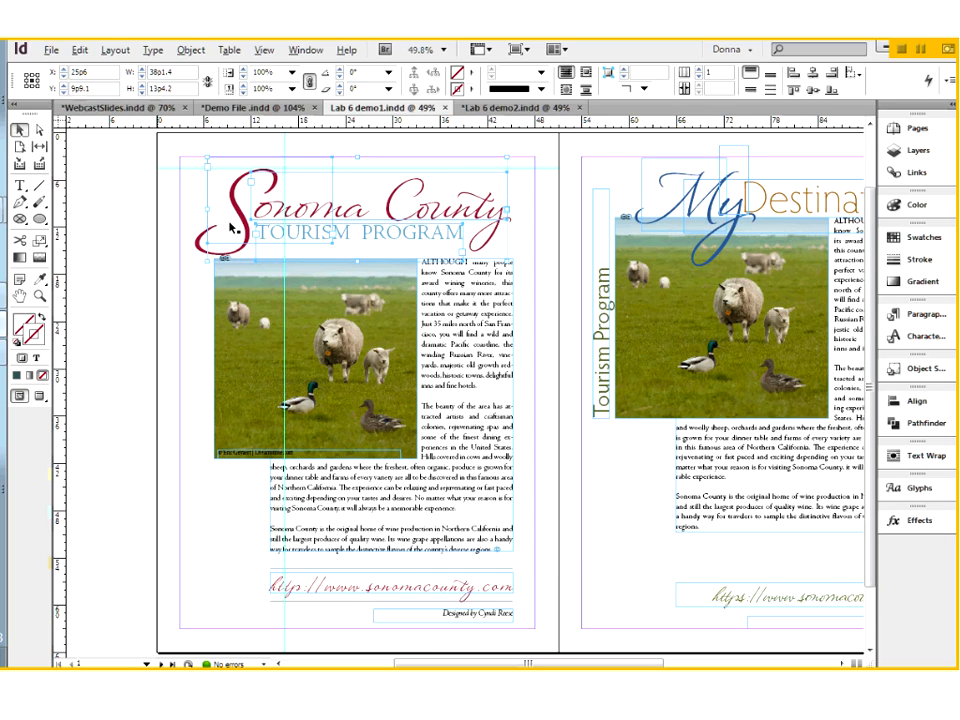
left_click(232, 228)
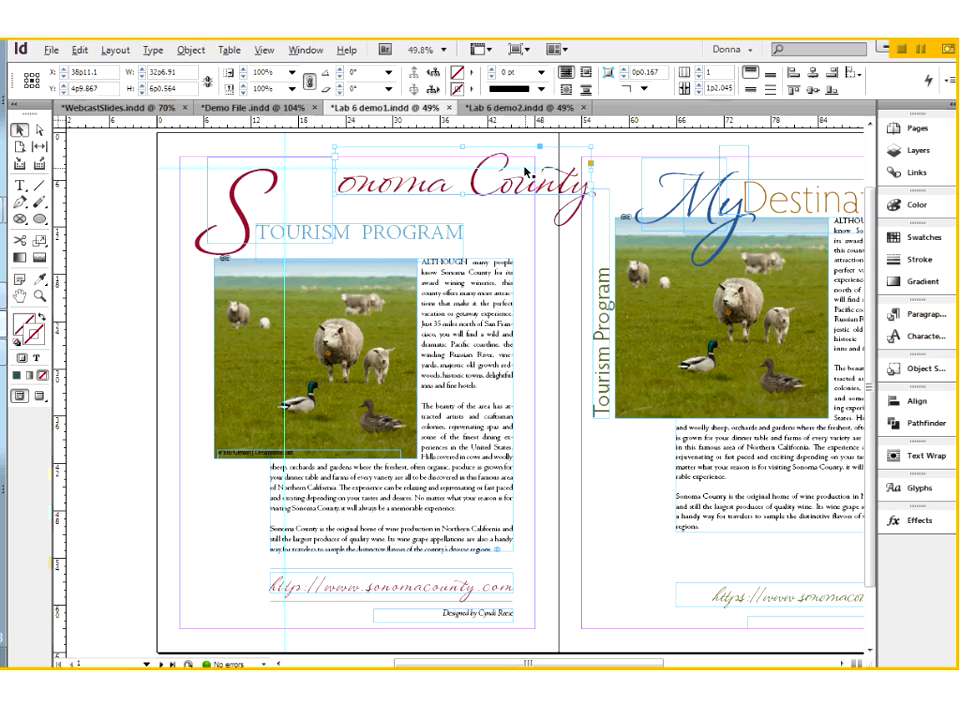
left_click_drag(232, 226, 112, 201)
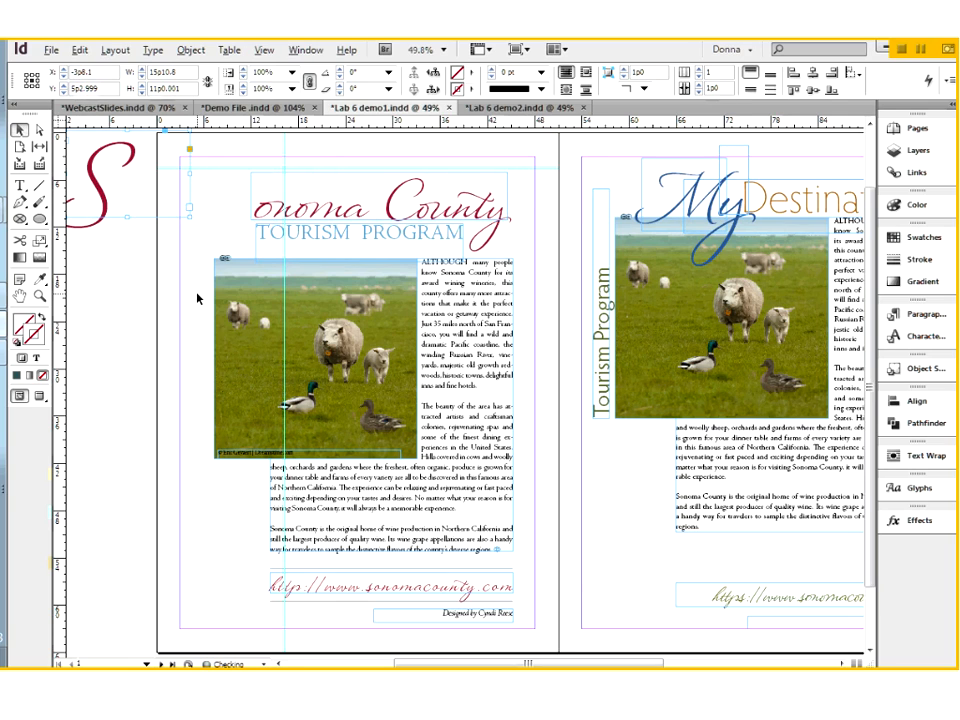
key("ctrl+z")
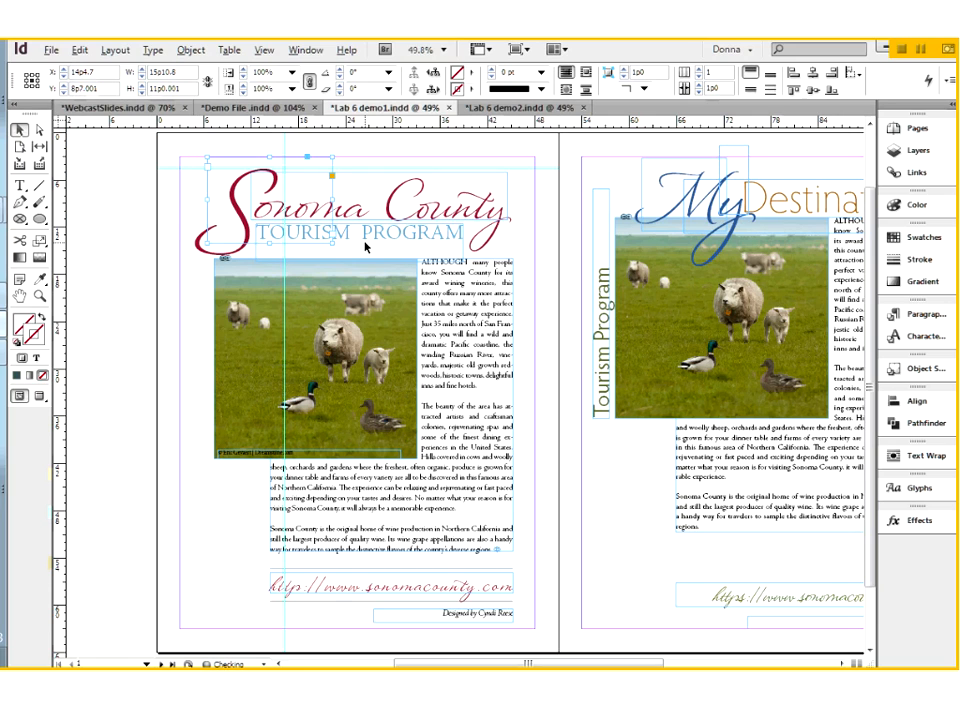
Move the My Destination title, the vertical Tourism Program text and the sheep photo off page 2 onto the pasteboard
left_click(370, 241)
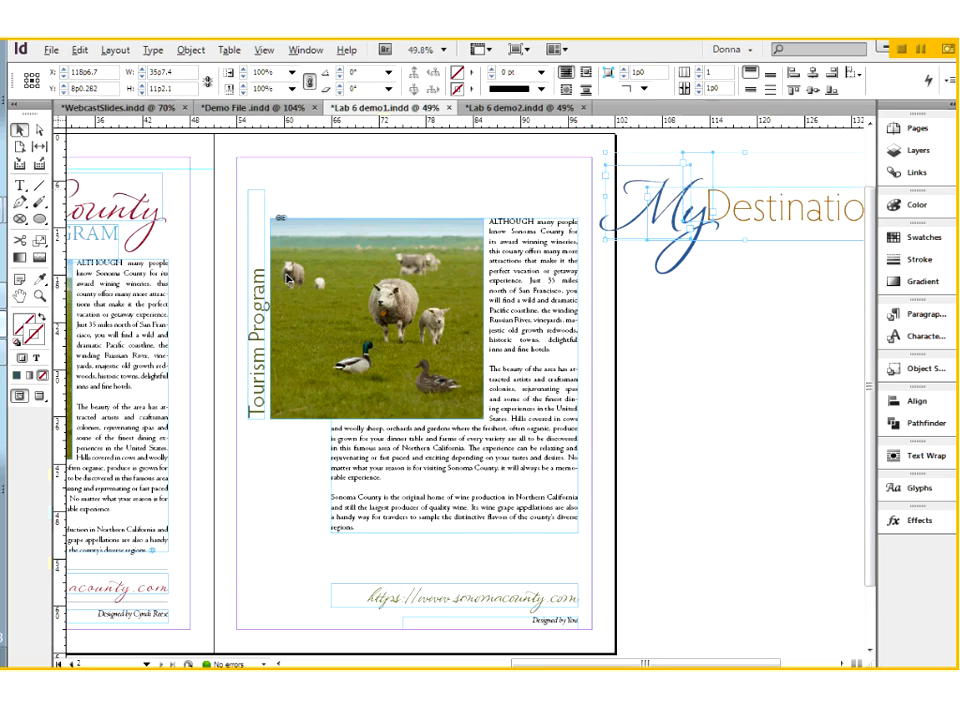
left_click_drag(258, 300, 719, 428)
left_click_drag(403, 244, 760, 466)
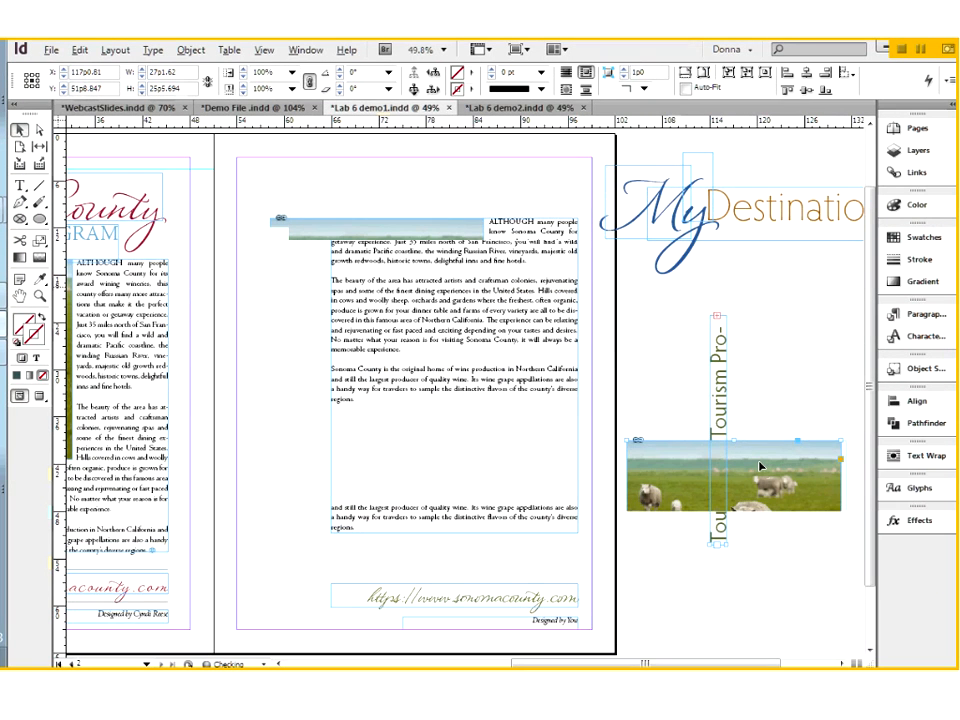
Nudge the body text frame on page 2 up toward the page's centre and delete it
left_click(395, 278)
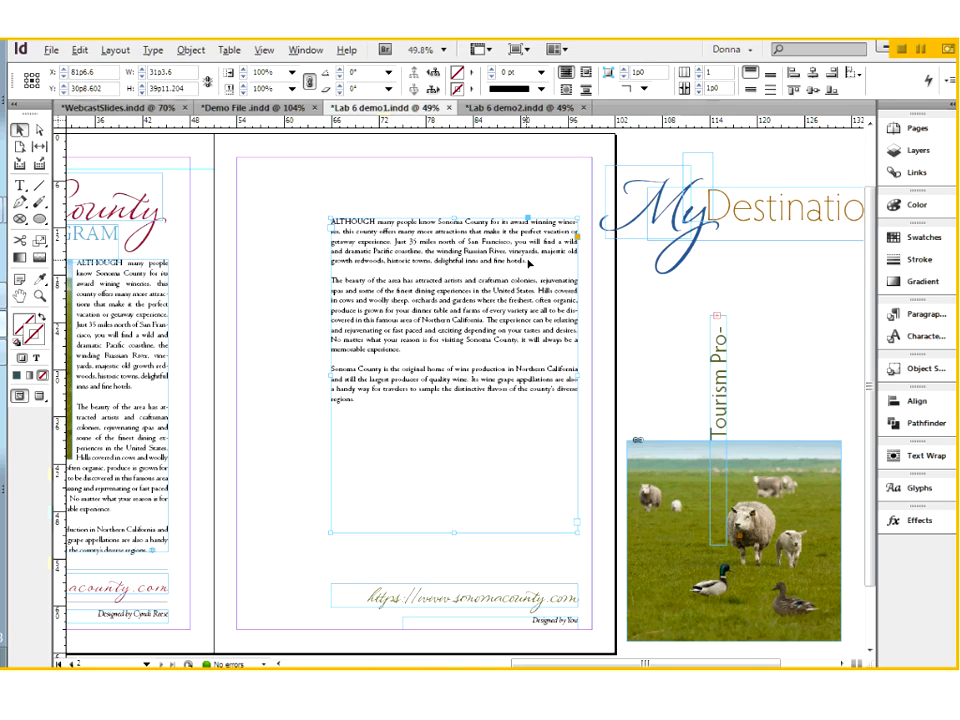
left_click_drag(402, 307, 368, 303)
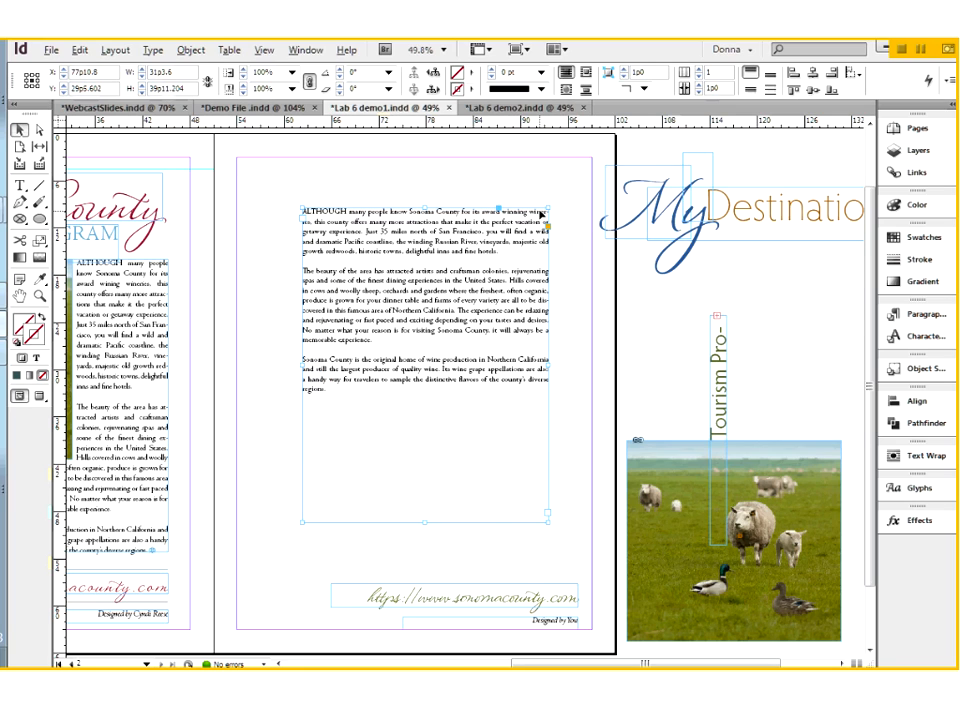
key("Delete")
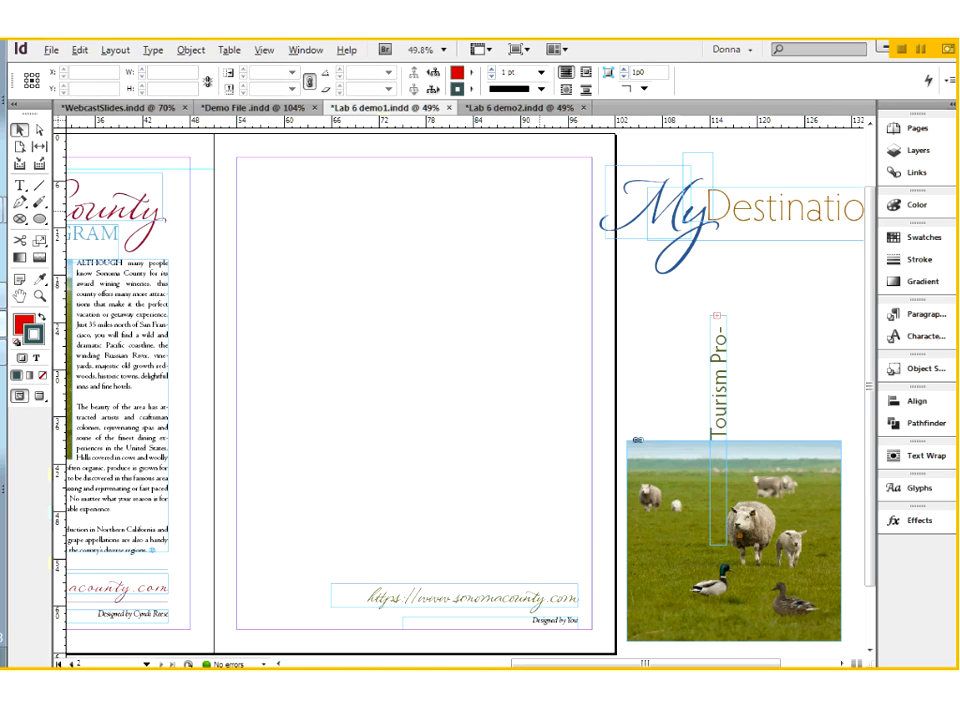
Draw a text frame about 29p10 by 36p9 on page 2 and paste page 1's body text into it
left_click(28, 185)
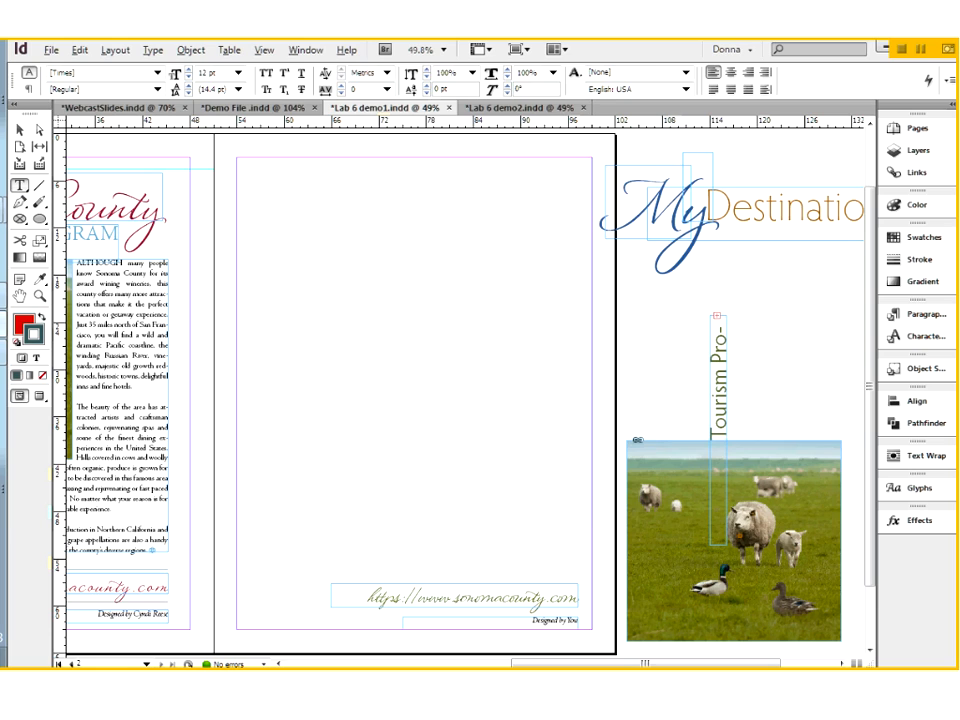
left_click_drag(356, 197, 590, 485)
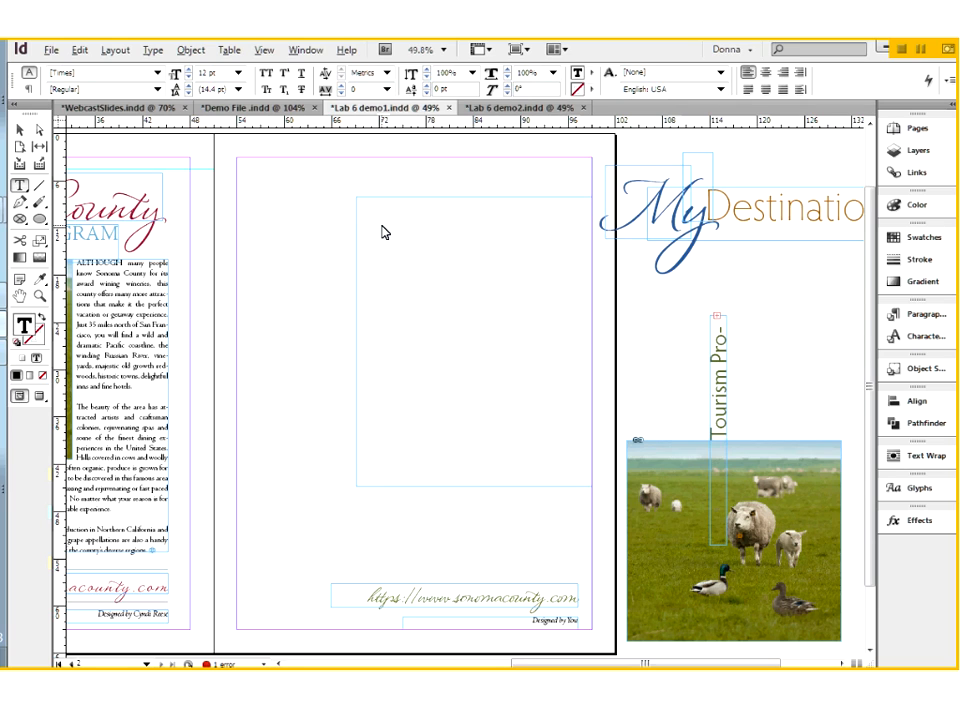
left_click(152, 363)
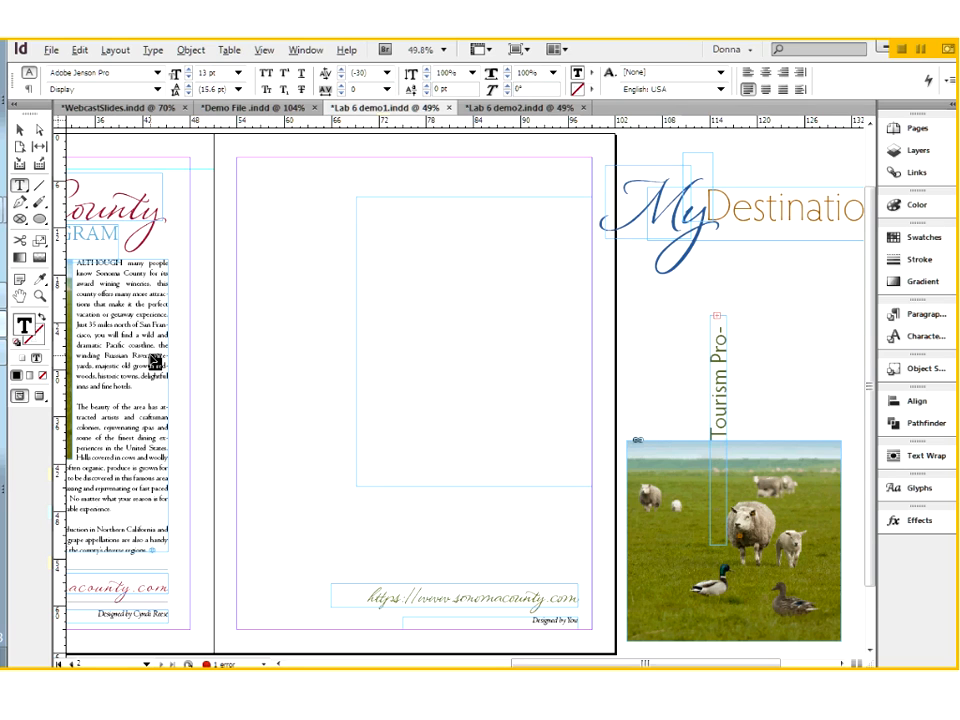
key("ctrl+a")
left_click(372, 212)
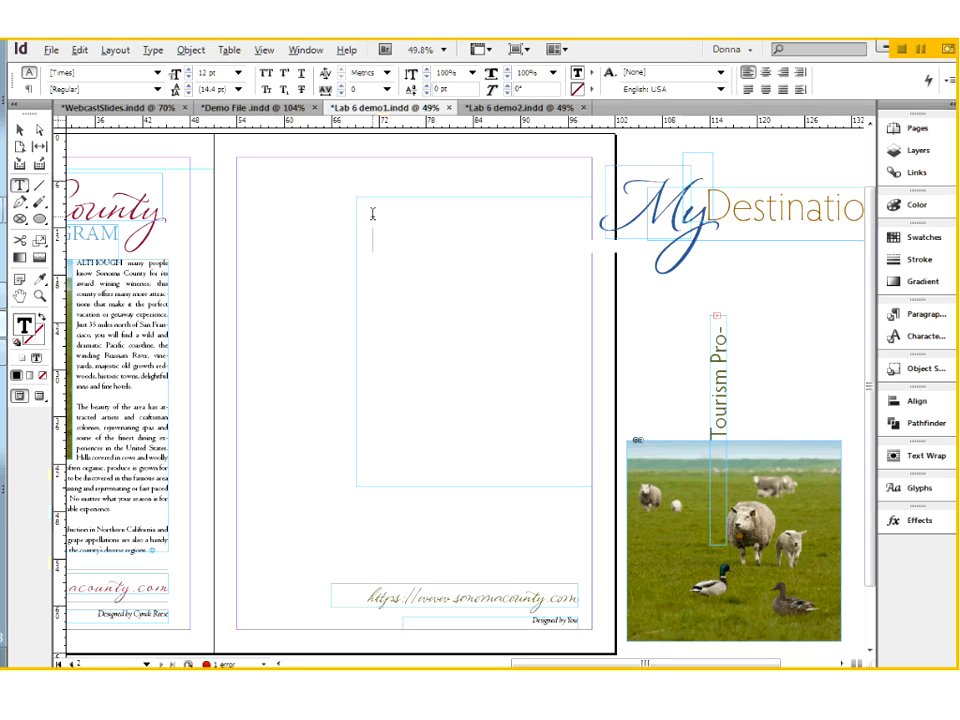
key("ctrl+v")
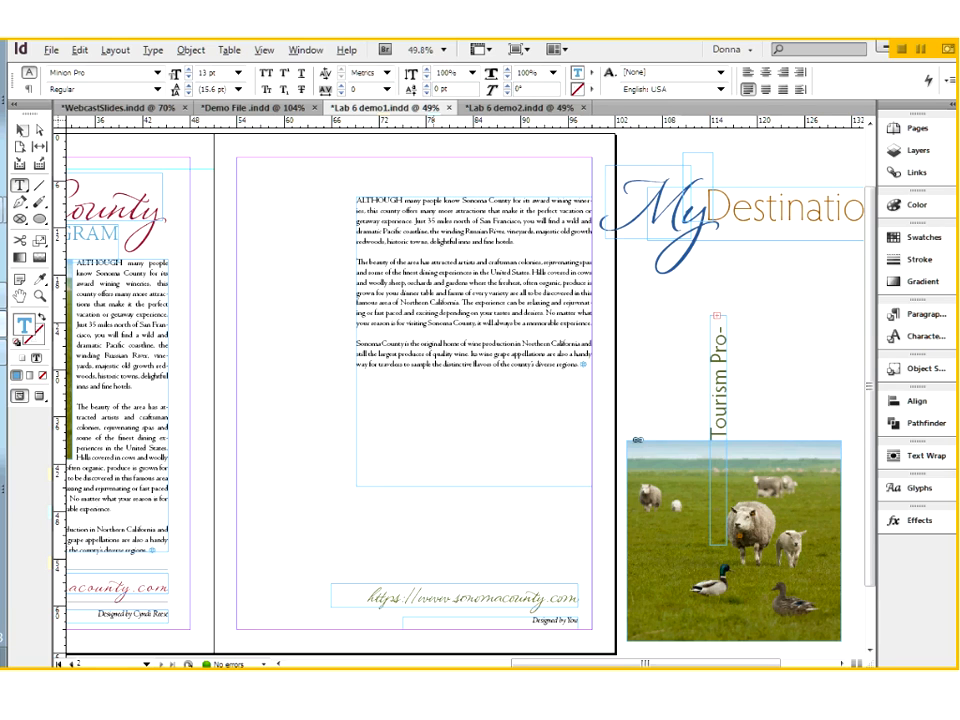
Move the pasted body text frame straight down on page 2, keeping it against the outer margin
left_click(19, 129)
left_click(506, 398)
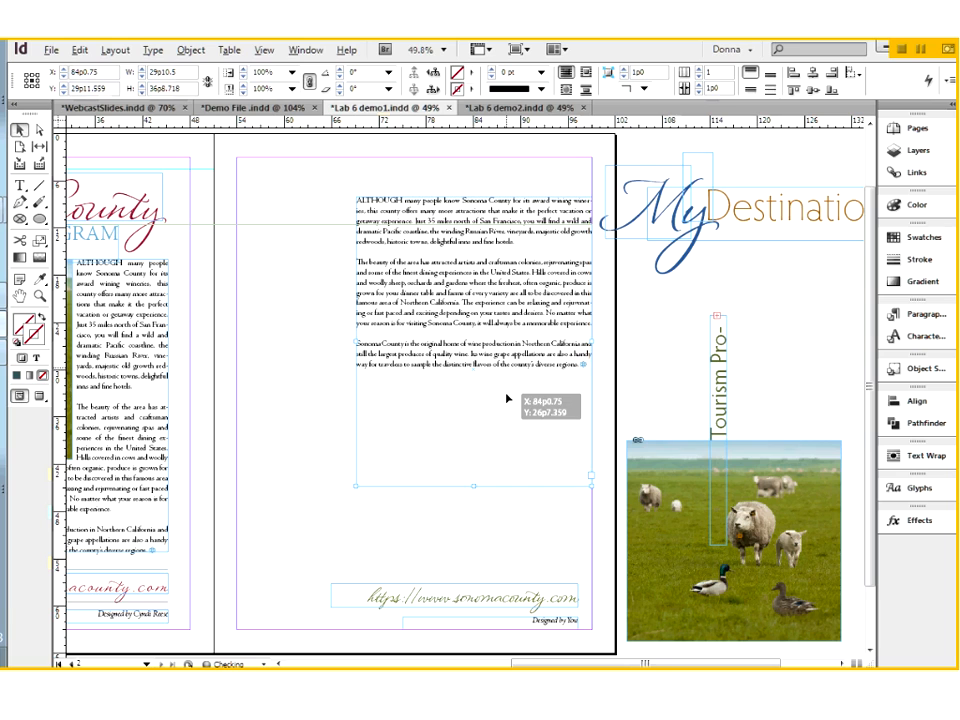
left_click_drag(506, 398, 506, 427)
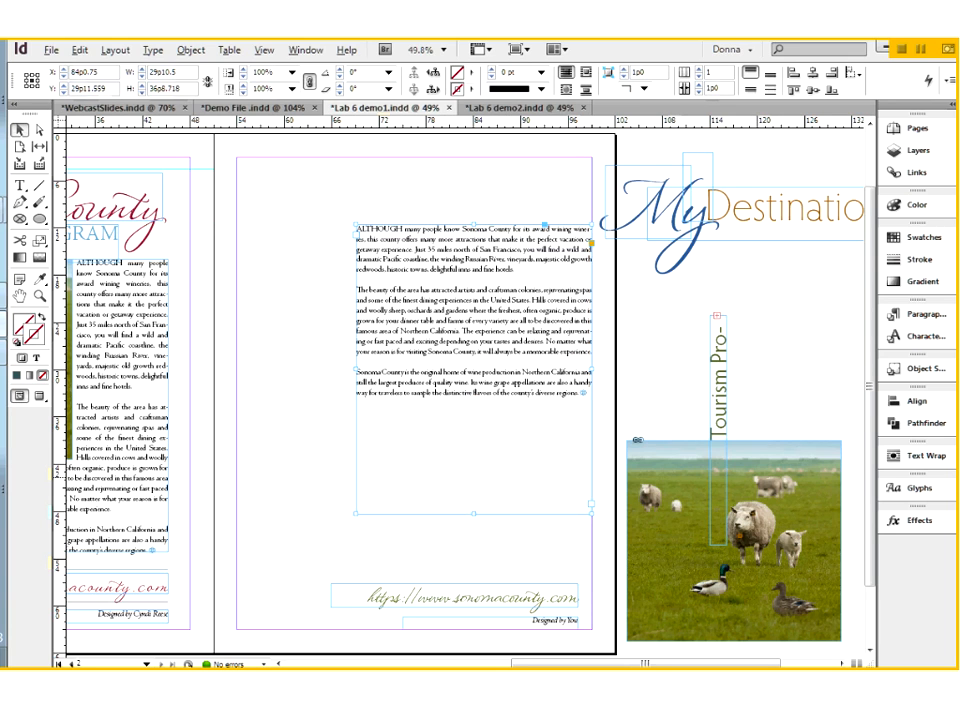
Place the sheep photo over the upper inner part of the body text frame and lengthen the frame to fit all the text
left_click_drag(490, 284, 490, 257)
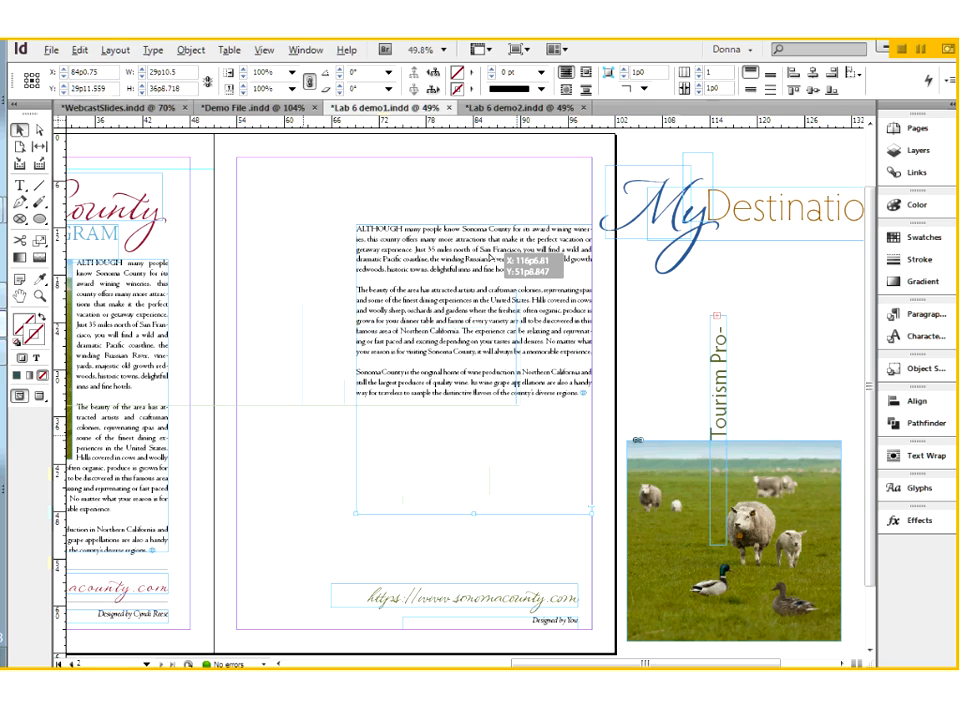
left_click_drag(491, 259, 490, 258)
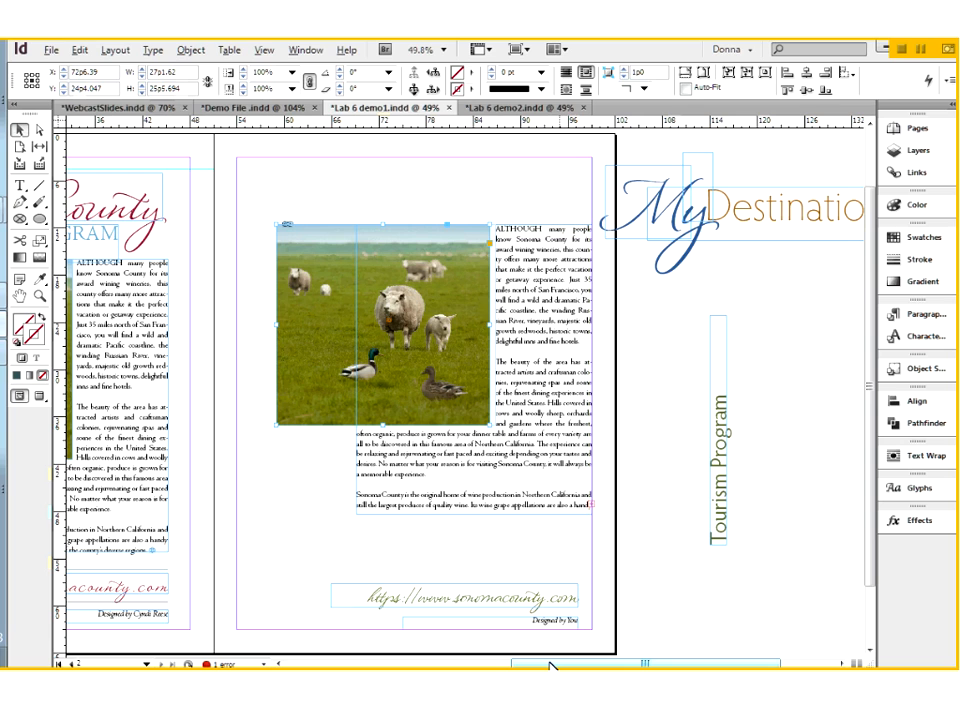
left_click_drag(549, 665, 484, 665)
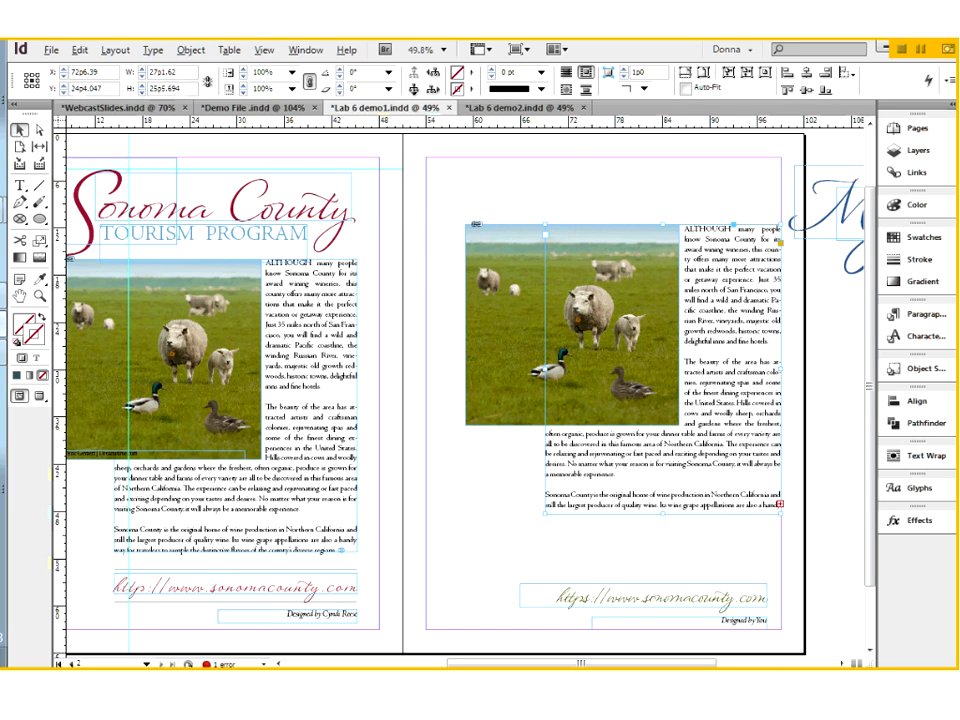
left_click_drag(662, 514, 662, 520)
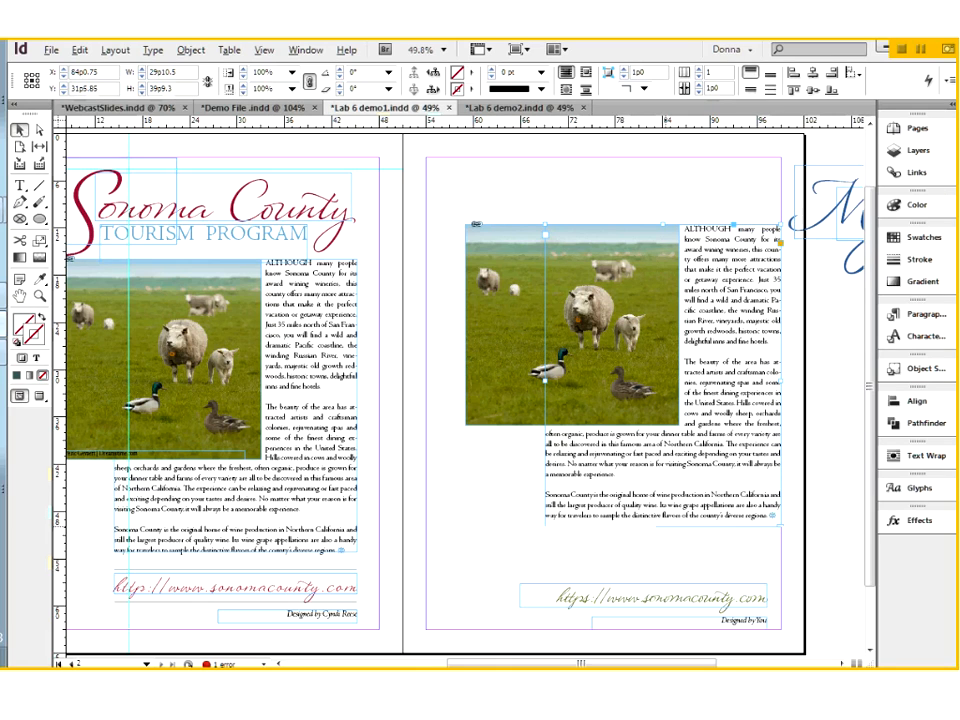
Set all of the body text on page 2 in Garamond Premier Pro
triple_click(723, 429)
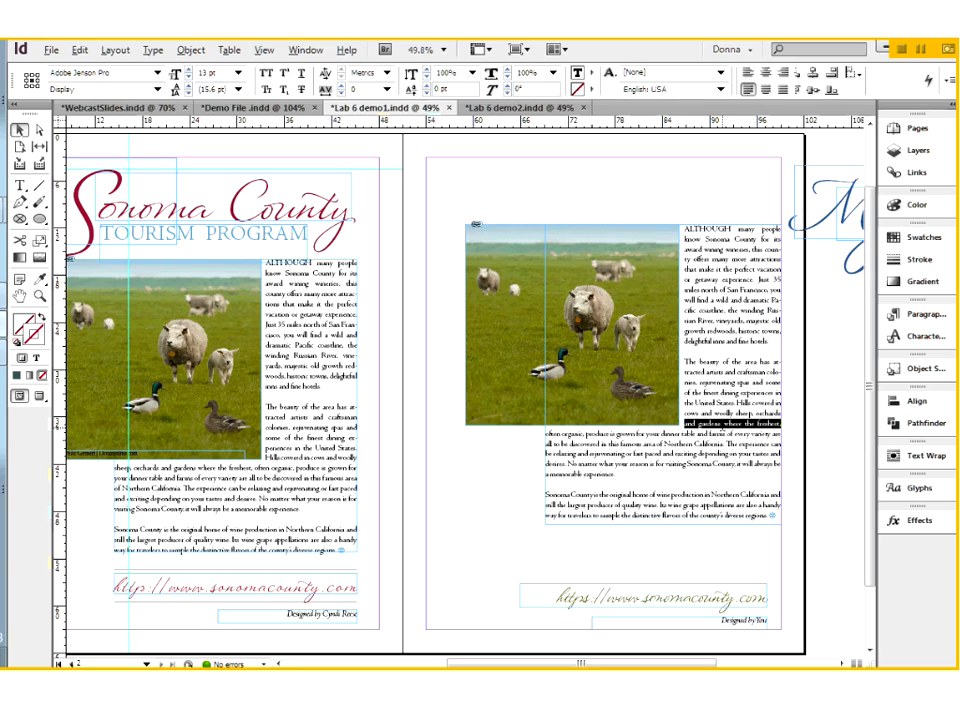
key("ctrl+a")
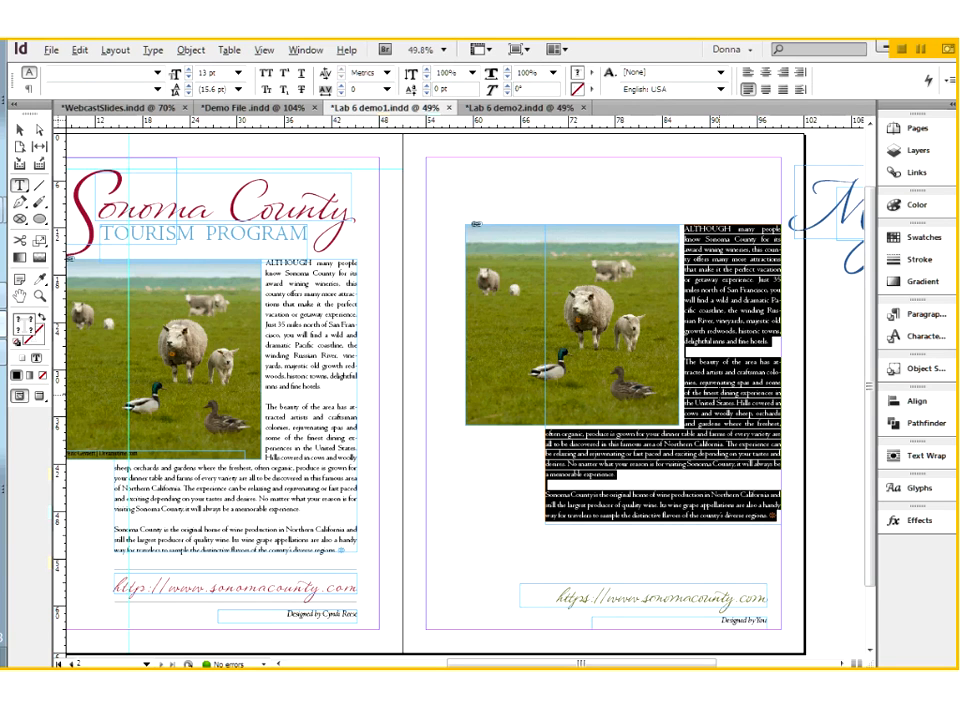
left_click(158, 74)
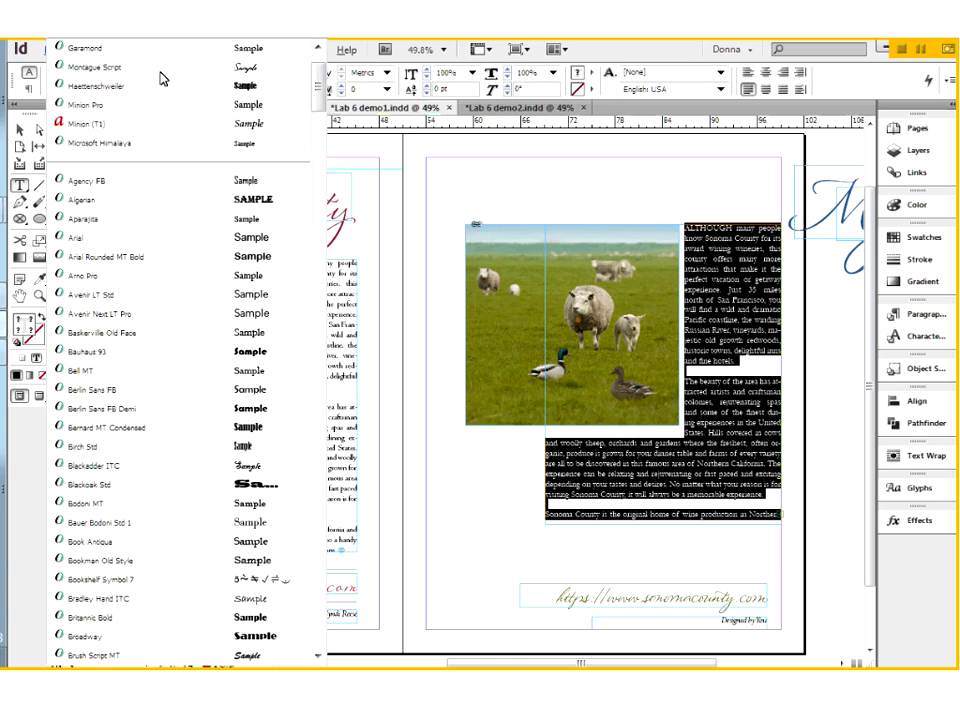
scroll(155, 90, "down", 2)
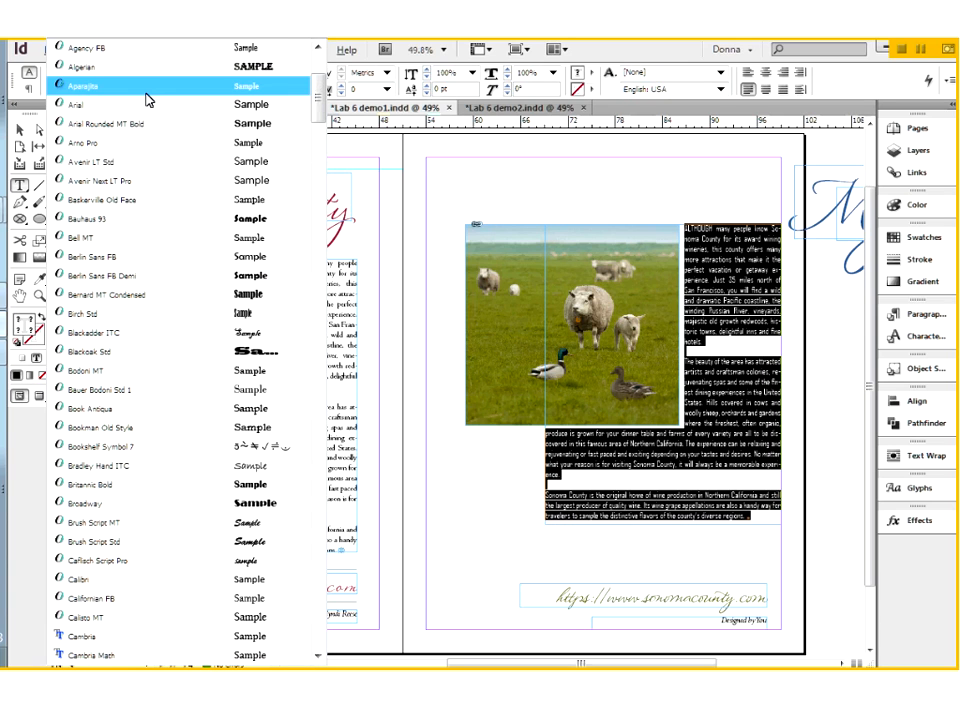
scroll(147, 99, "up", 3)
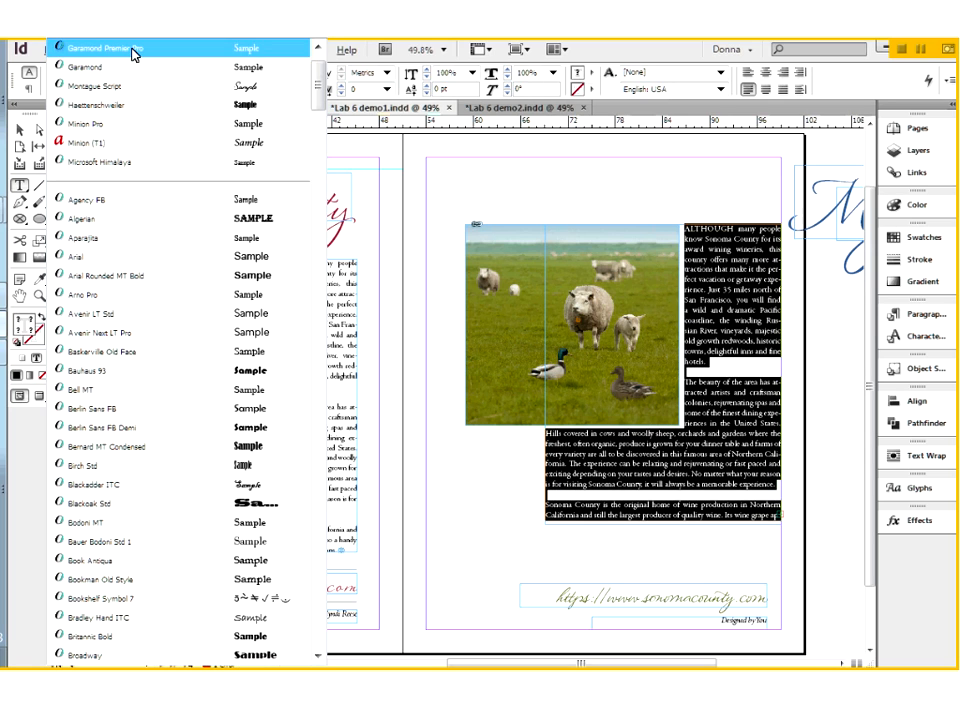
left_click(135, 53)
left_click(697, 467)
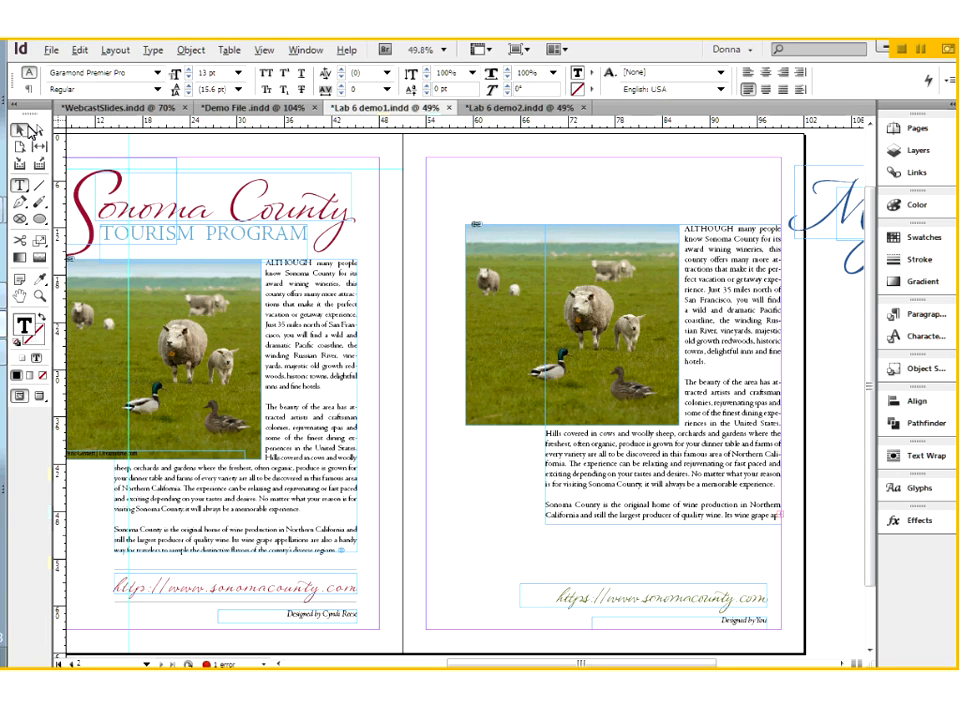
Widen the page 2 body text frame on its inner side and lengthen it downward, to about 32p7 by 40p0
left_click(29, 130)
left_click(540, 383)
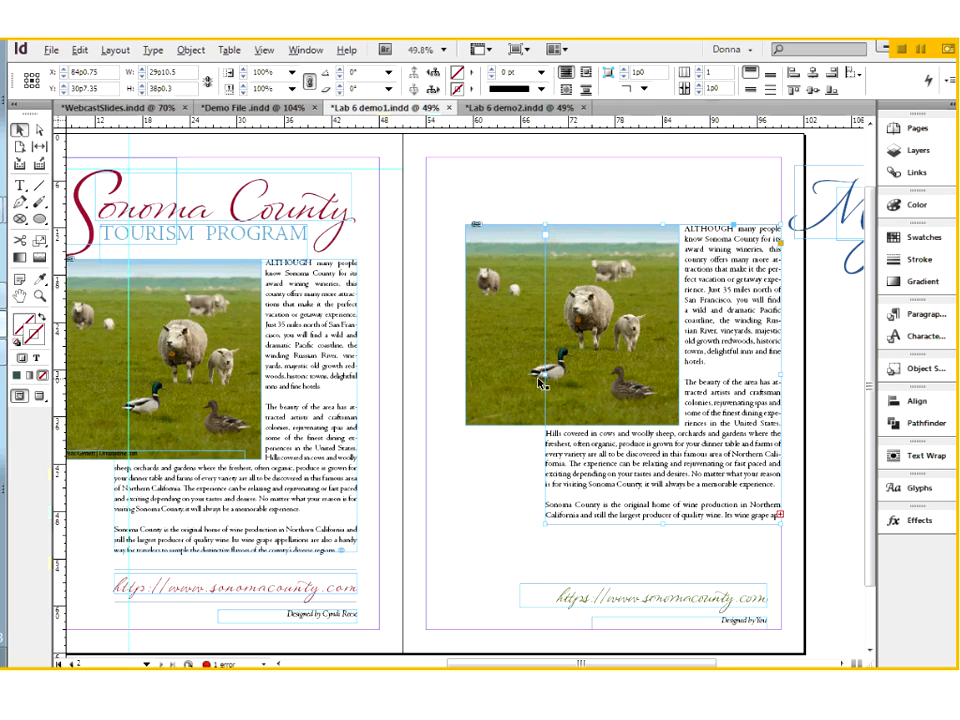
left_click_drag(545, 376, 524, 376)
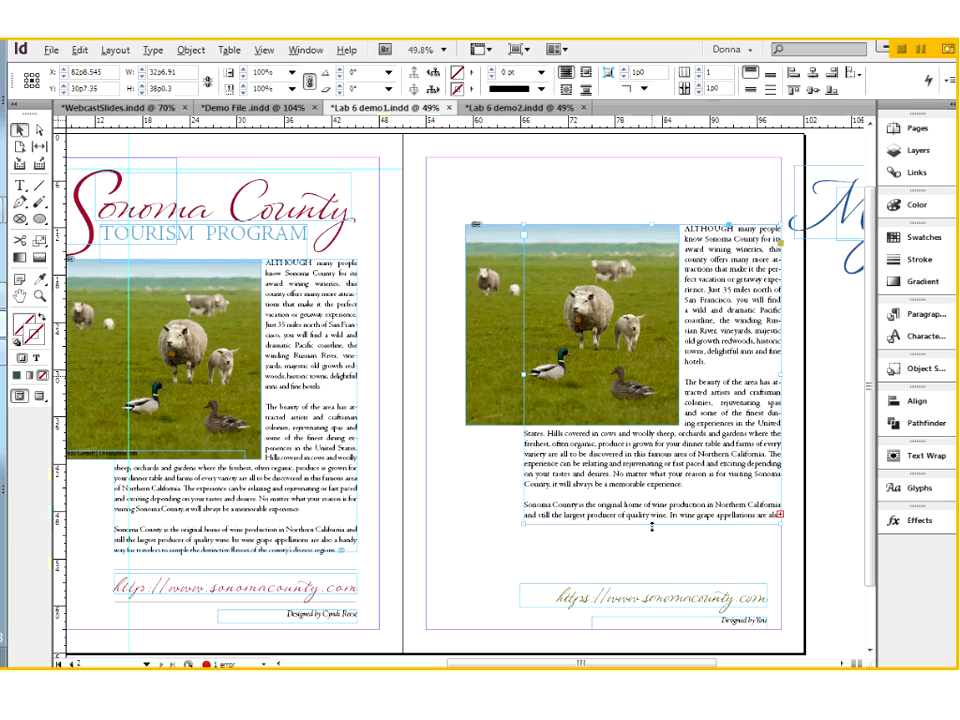
left_click_drag(652, 524, 652, 541)
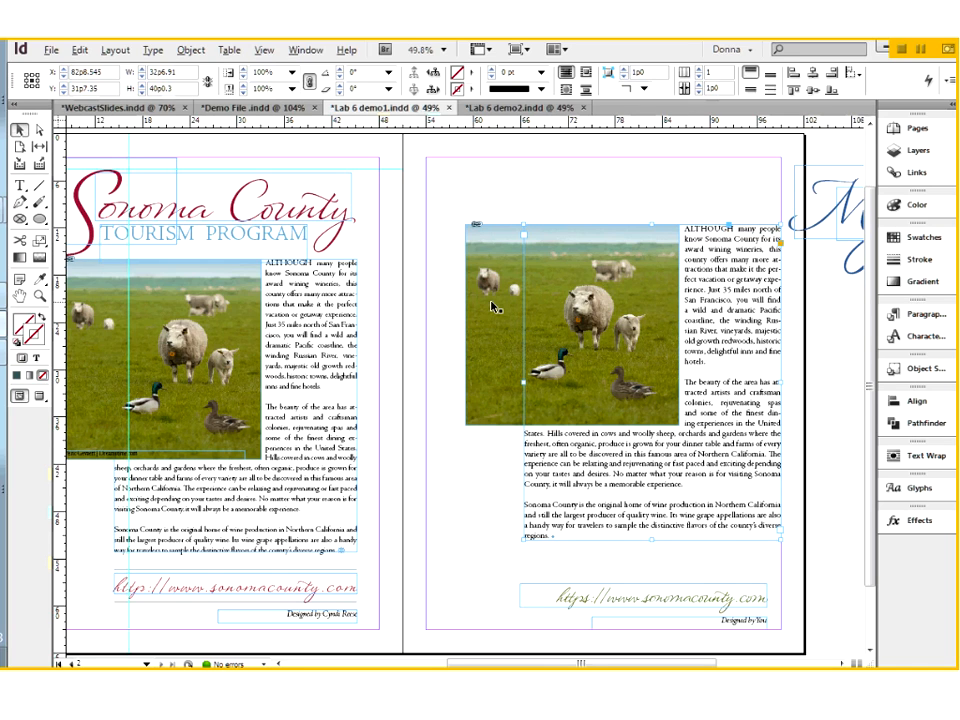
Raise the sheep photo toward page 2's upper margin so the body text re-wraps around it
left_click_drag(492, 307, 494, 297)
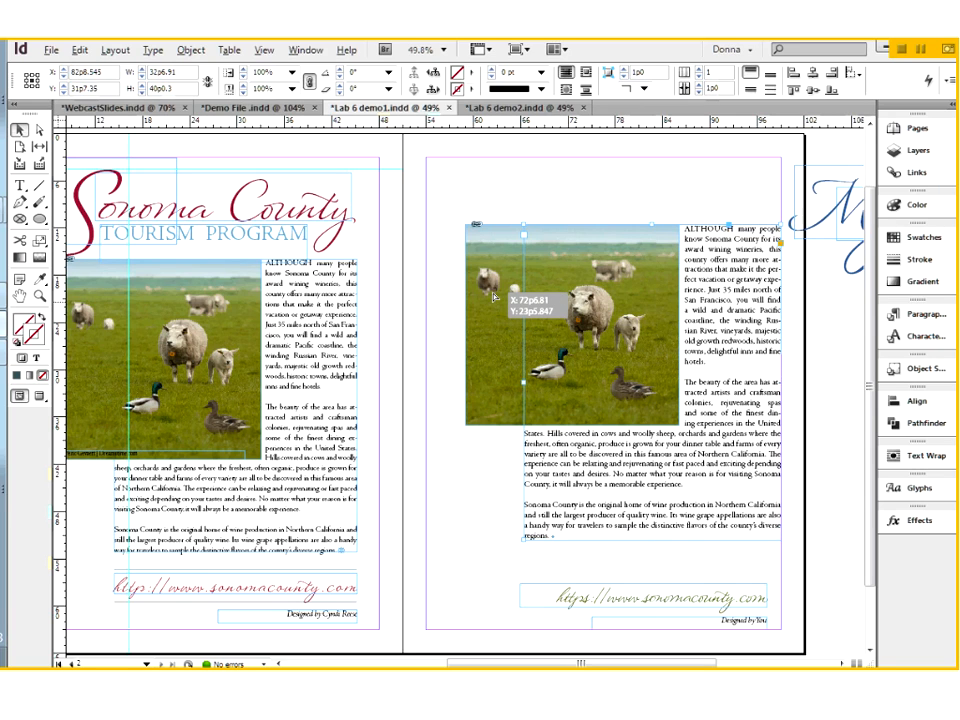
left_click_drag(493, 297, 486, 237)
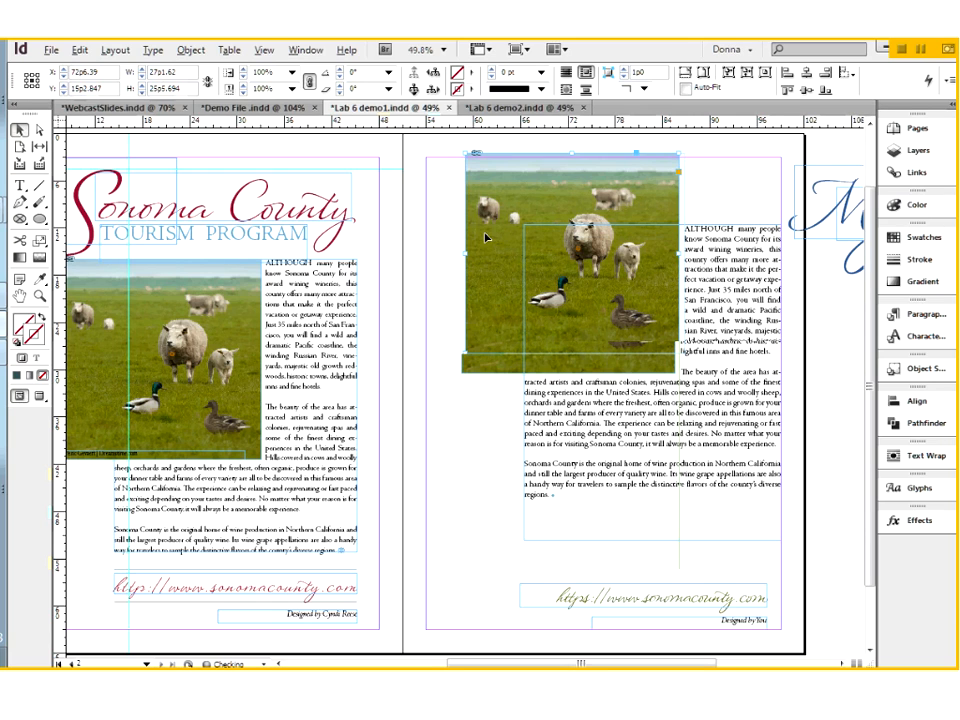
left_click_drag(486, 237, 488, 245)
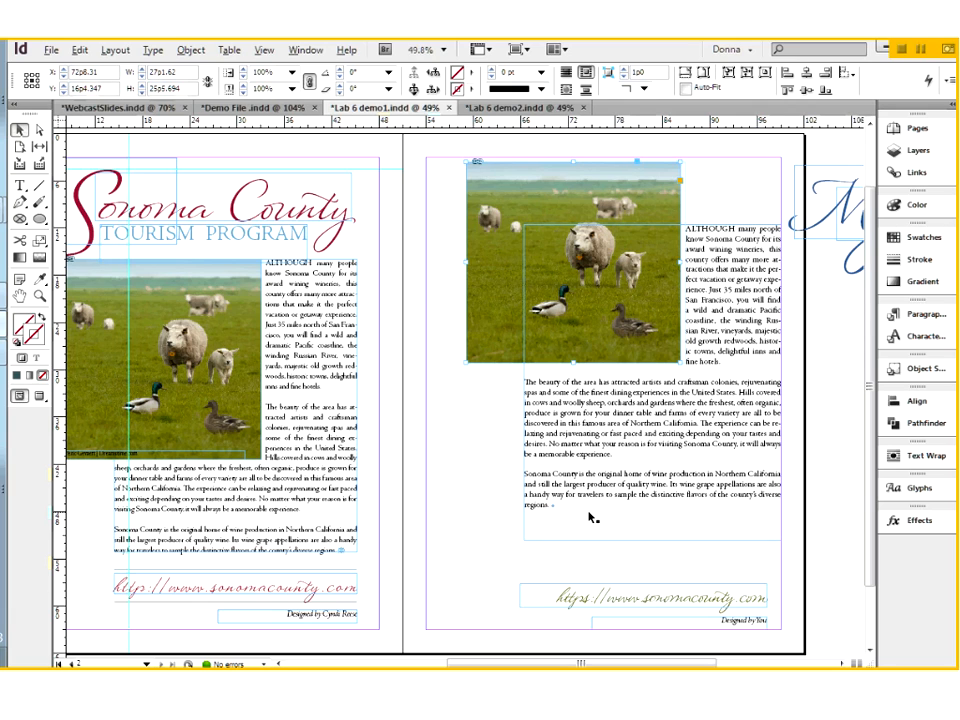
Nudge the sheep photo down until its upper edge meets the top of the body text frame, and deselect it
key("Down")
key("shift+Down")
key("shift+Down")
key("shift+Down")
key("Down")
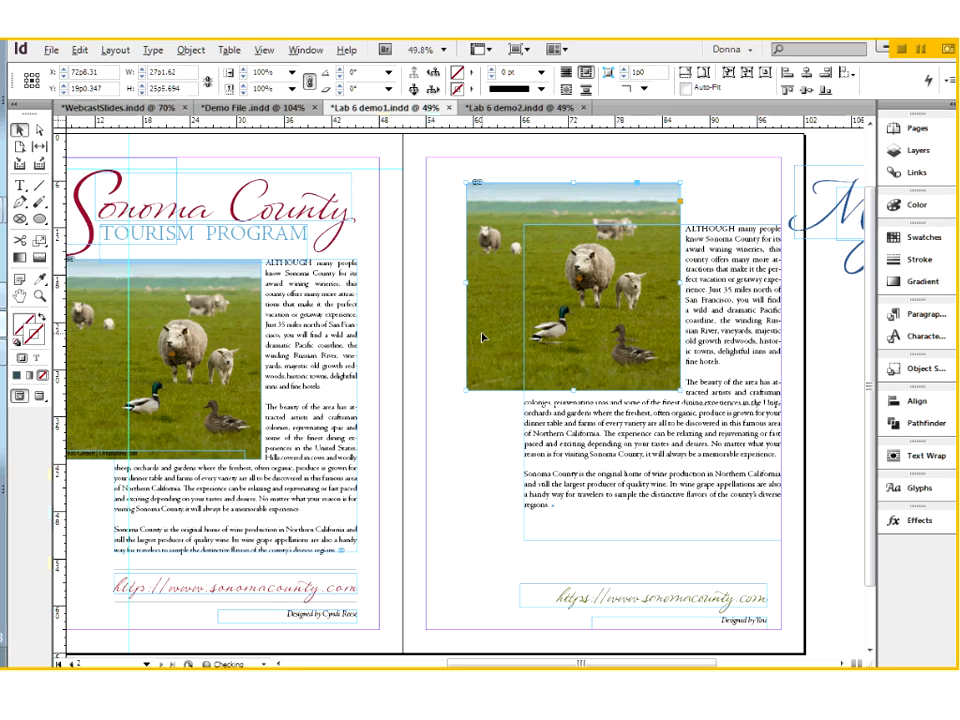
key("shift+Down")
key("shift+Down")
key("shift+Down")
key("shift+Down")
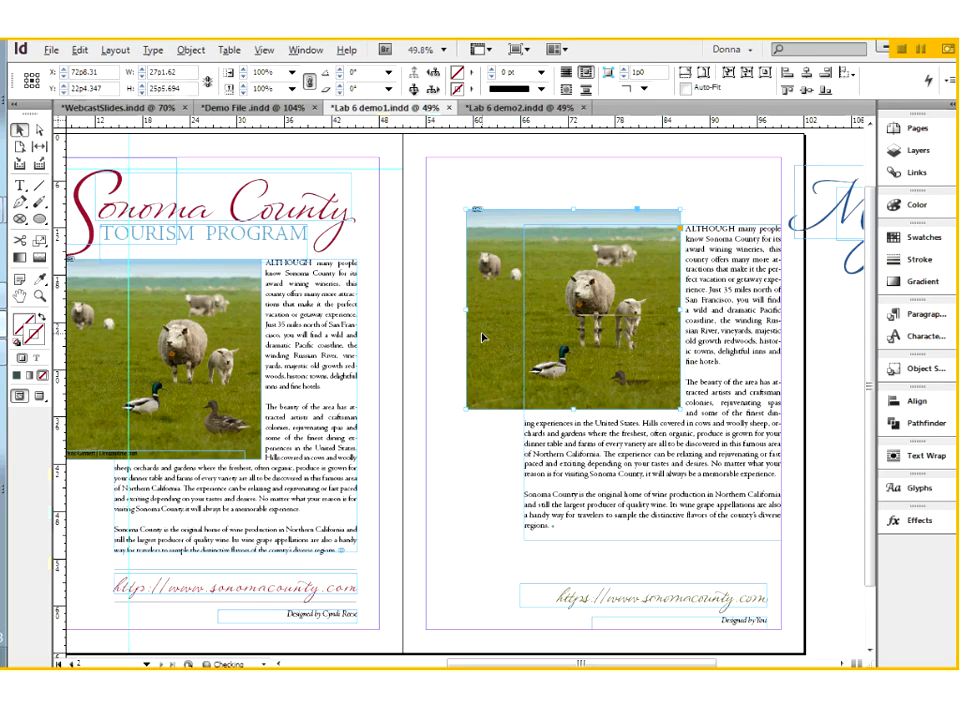
key("shift+Down")
key("shift+Down")
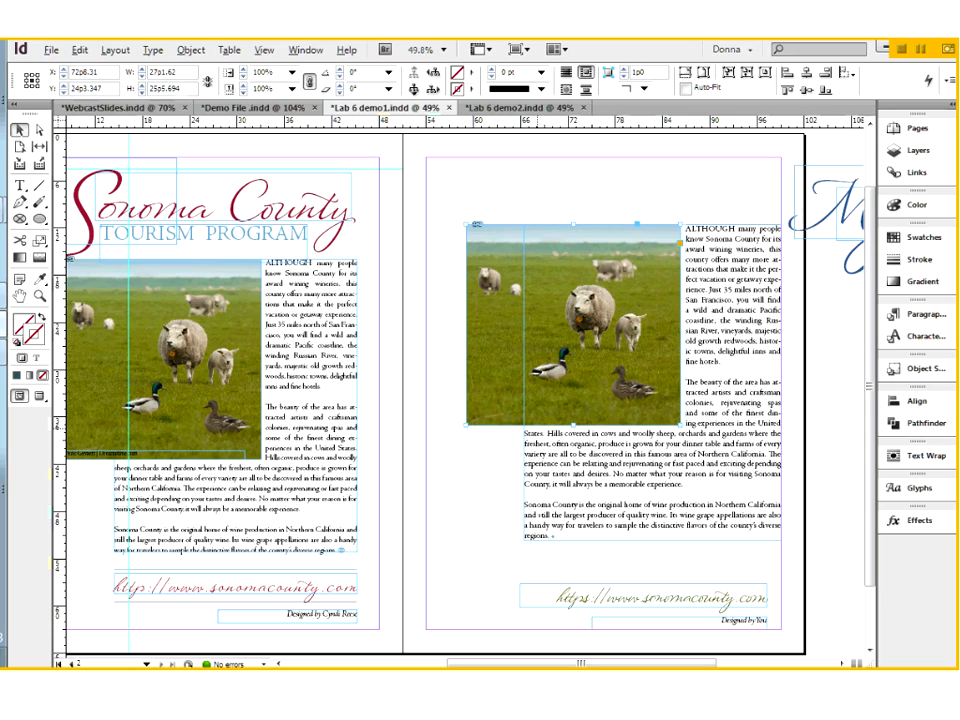
key("ctrl+shift+a")
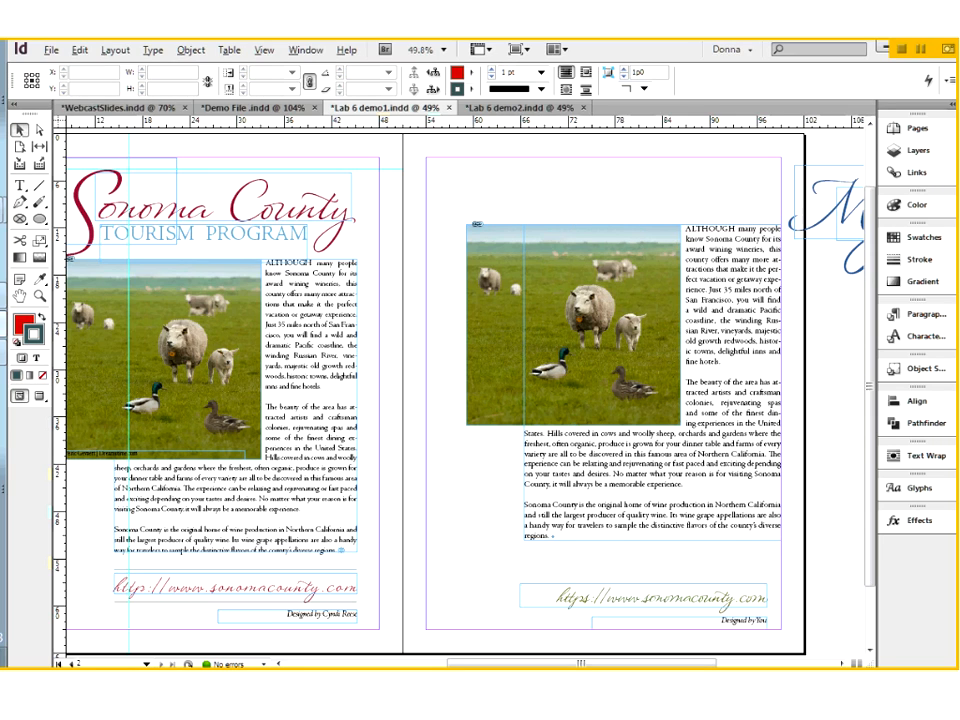
Draw a frame about 21p2 by 6p10 above the photo on page 2 and place SonomaText.txt in it
left_click(20, 219)
left_click_drag(483, 159, 649, 211)
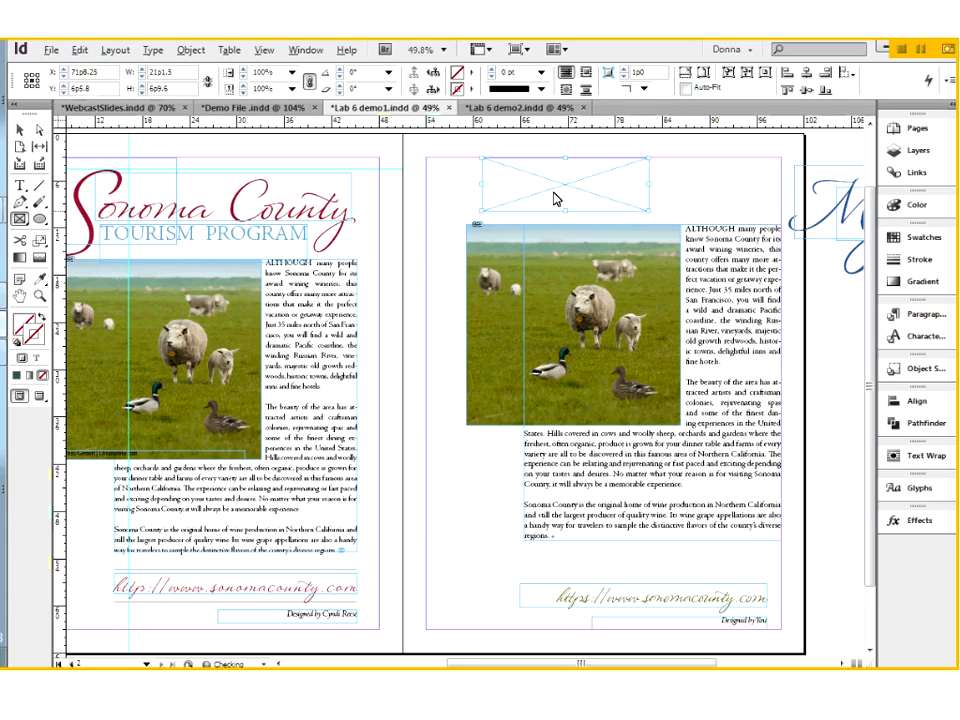
left_click(21, 187)
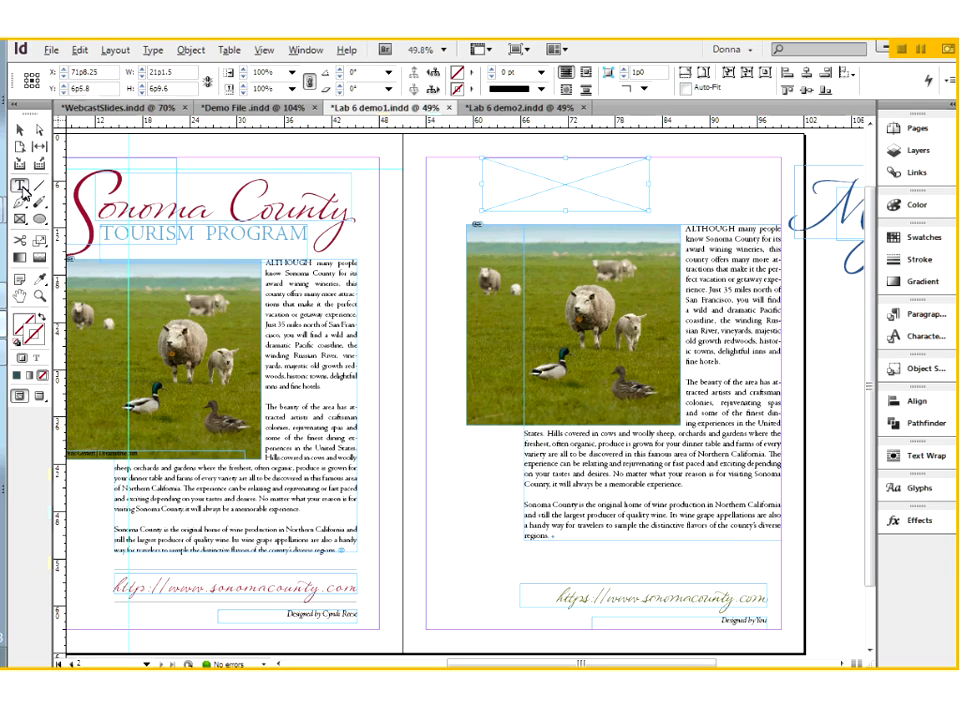
left_click(500, 175)
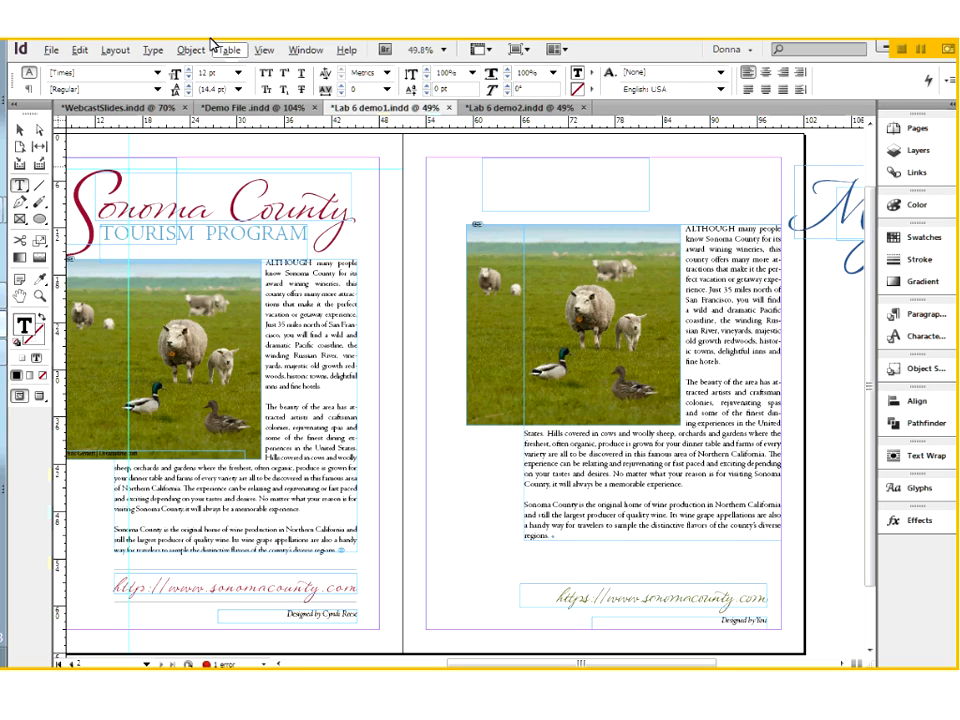
left_click(50, 51)
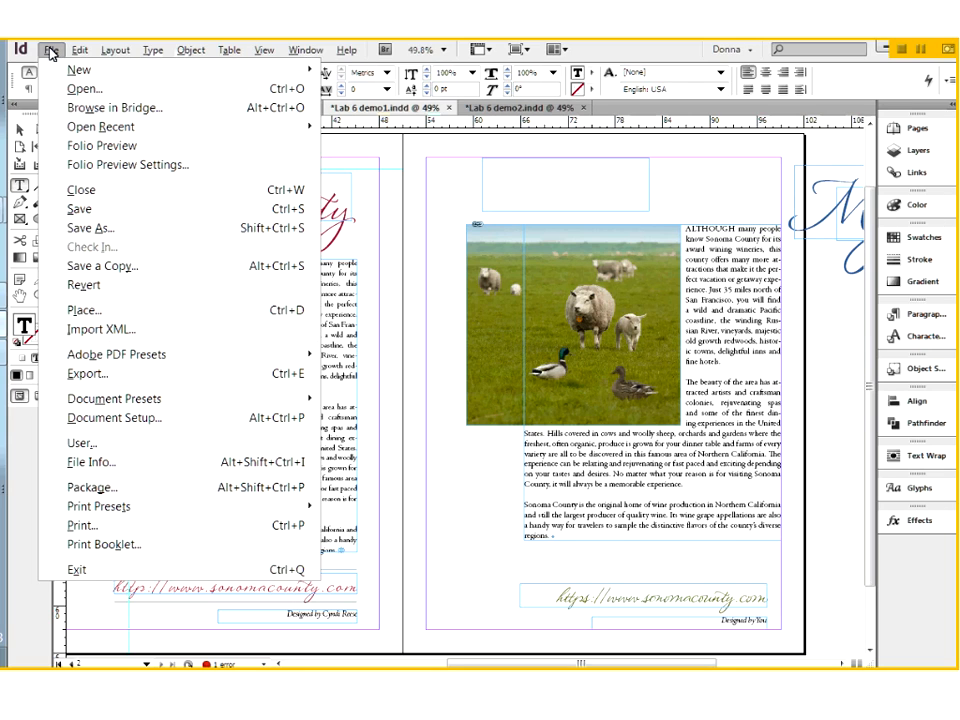
left_click(101, 314)
left_click(188, 219)
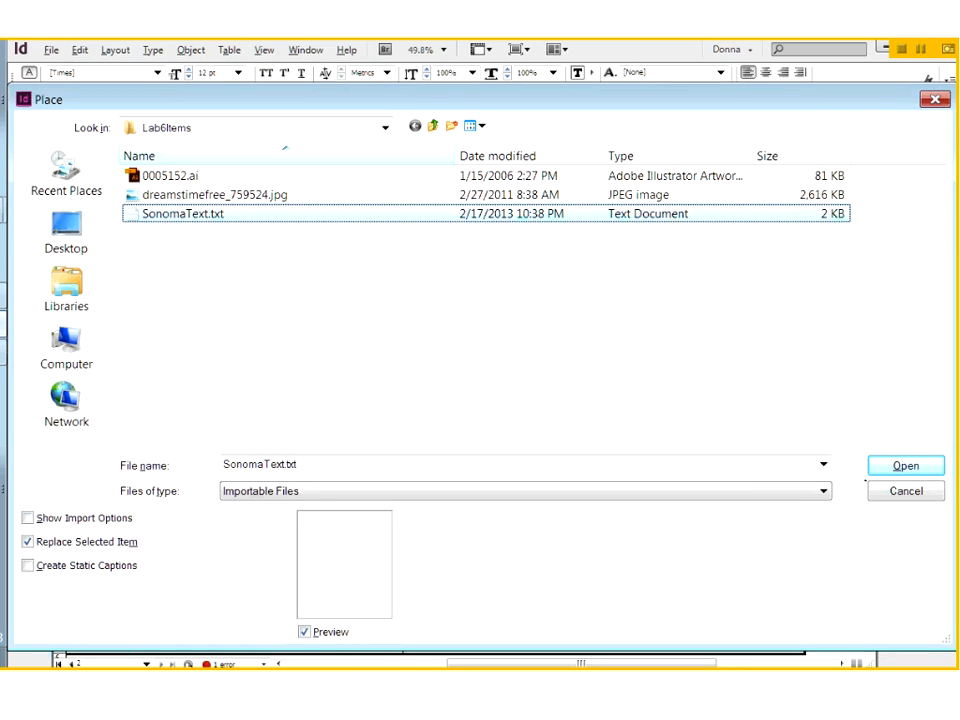
left_click(906, 467)
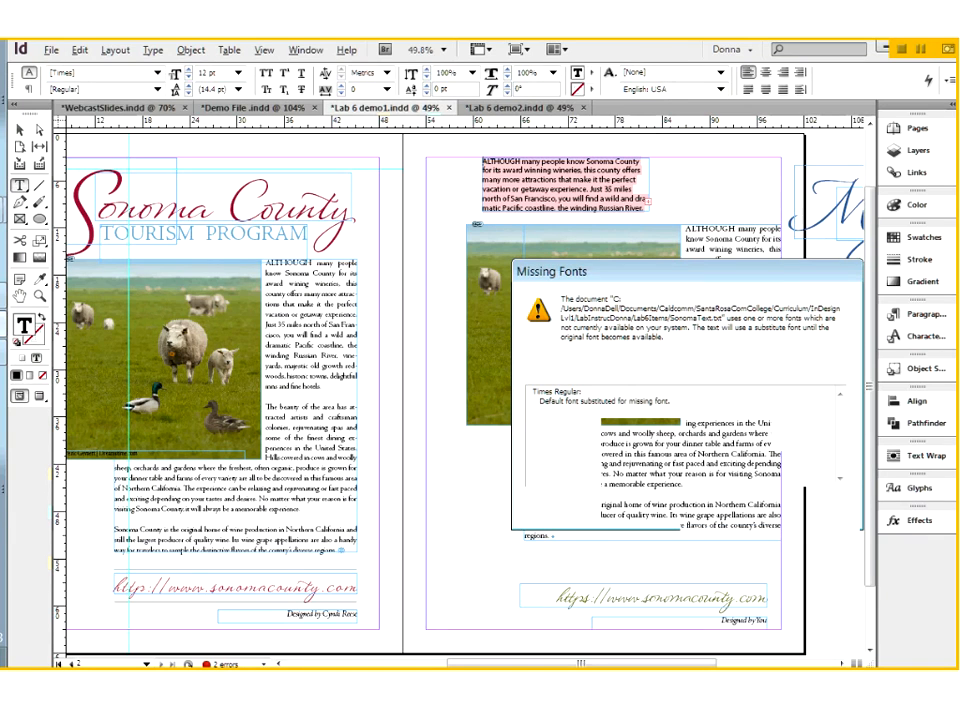
Set all the text in the new frame above the photo in Hypatia Sans Pro at 11 pt
left_click(576, 189)
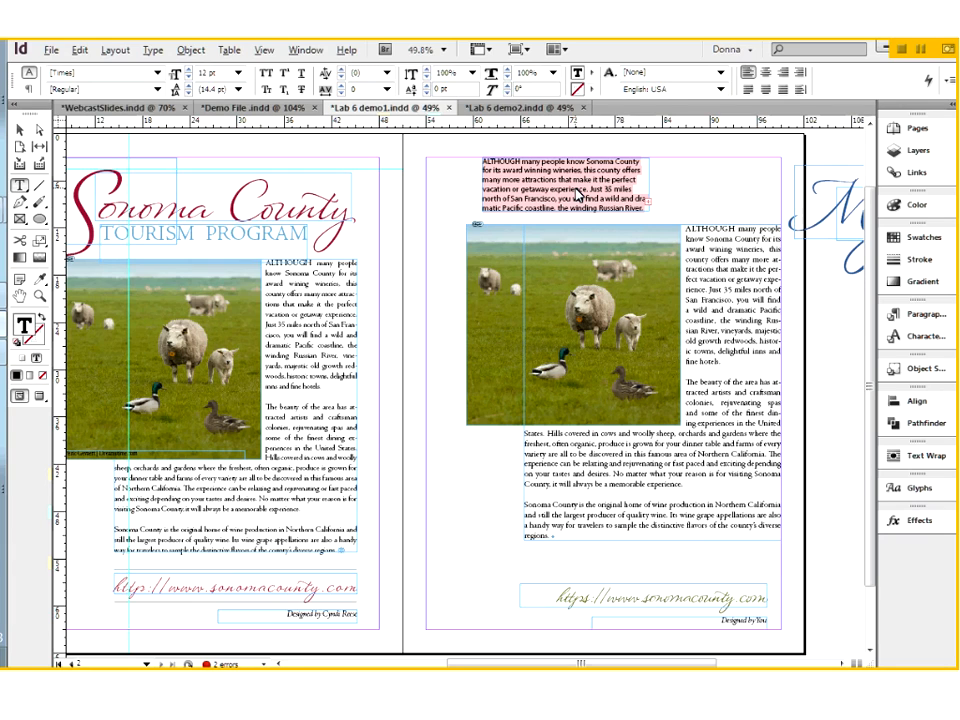
key("ctrl+a")
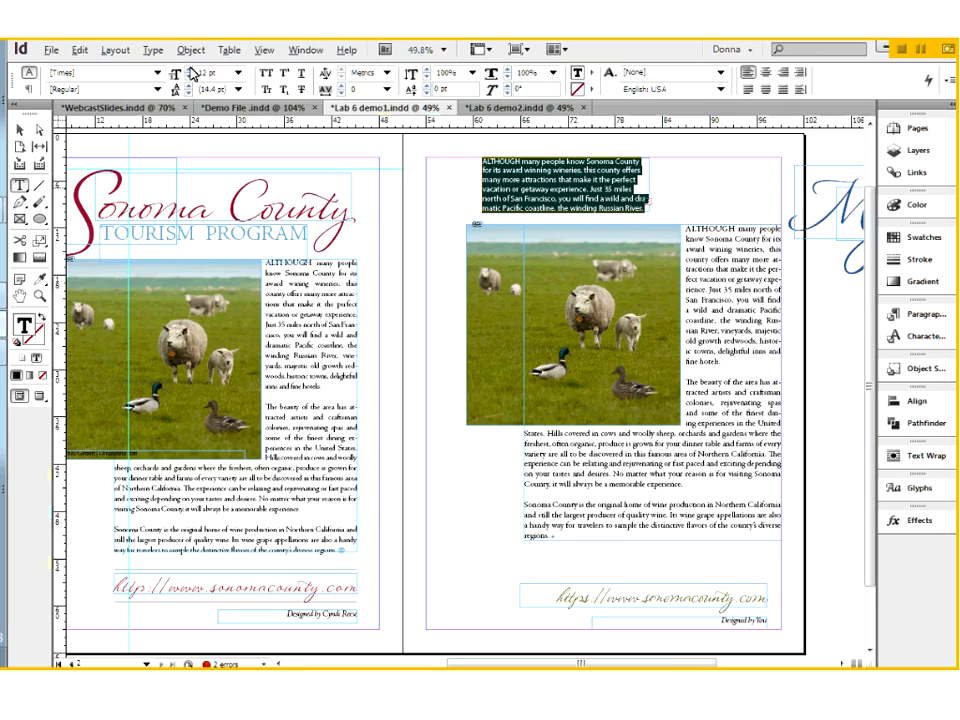
left_click(157, 73)
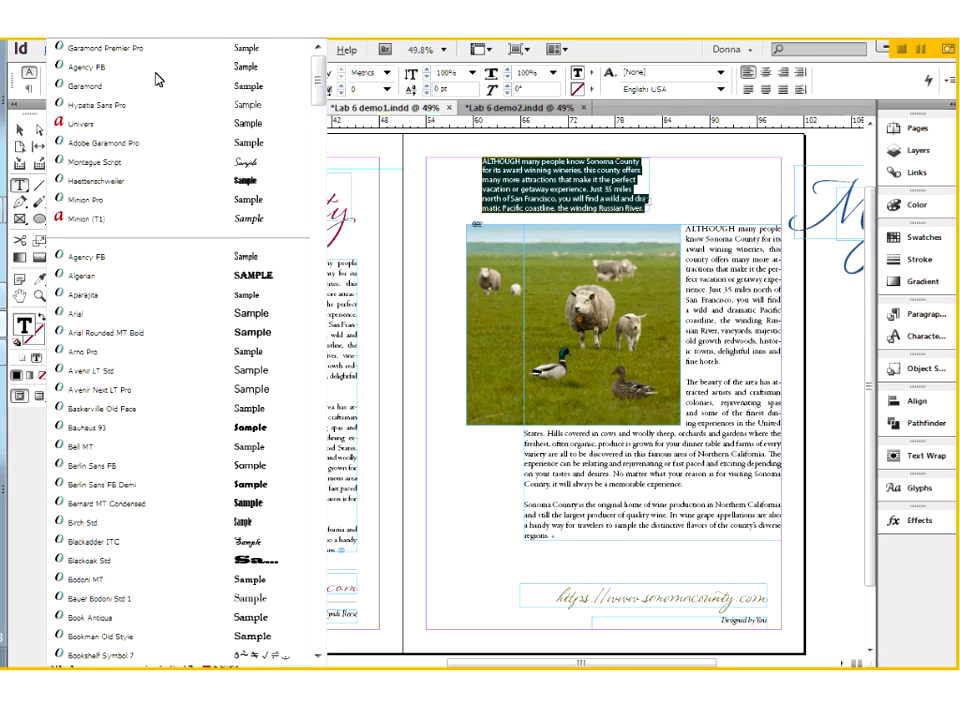
left_click(150, 104)
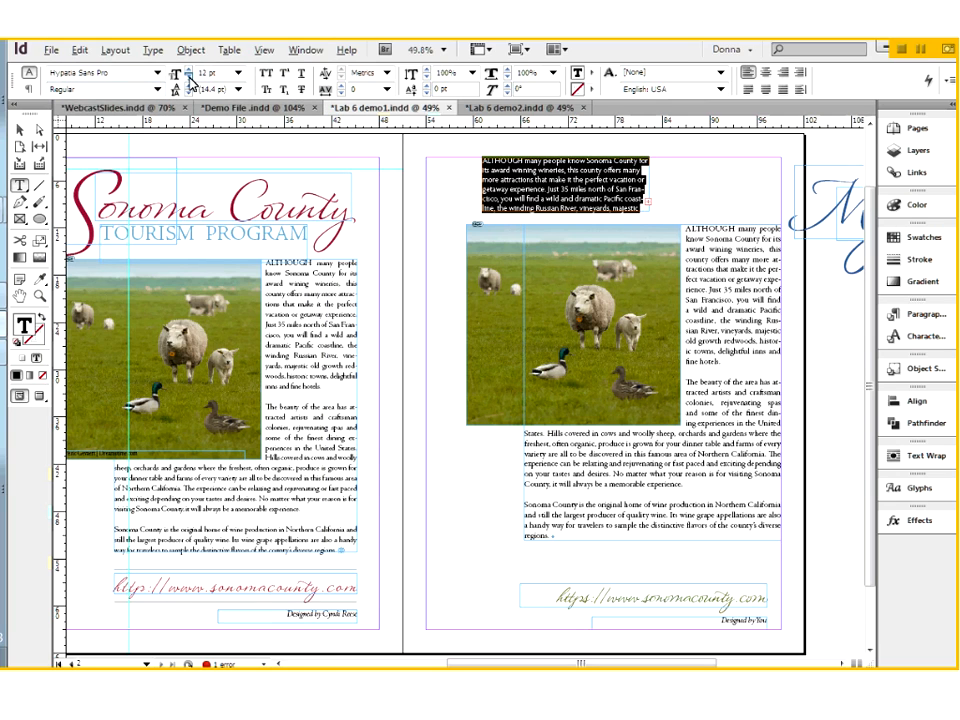
left_click(181, 77)
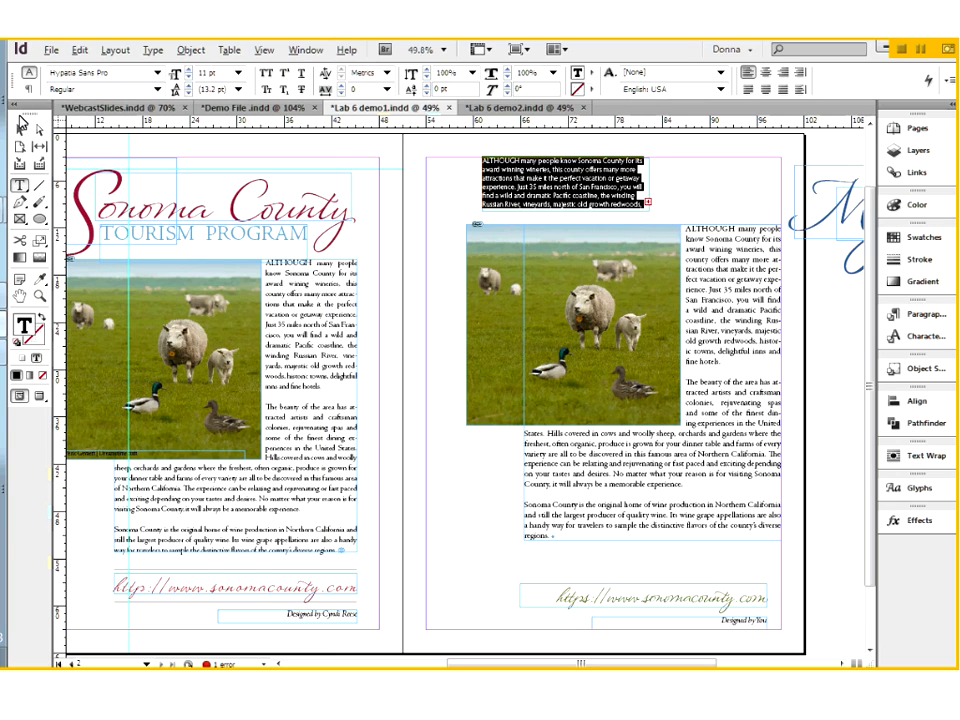
Expand the trial text frame until all its text fits, and remove the whole frame from page 2
key("Escape")
key("Escape")
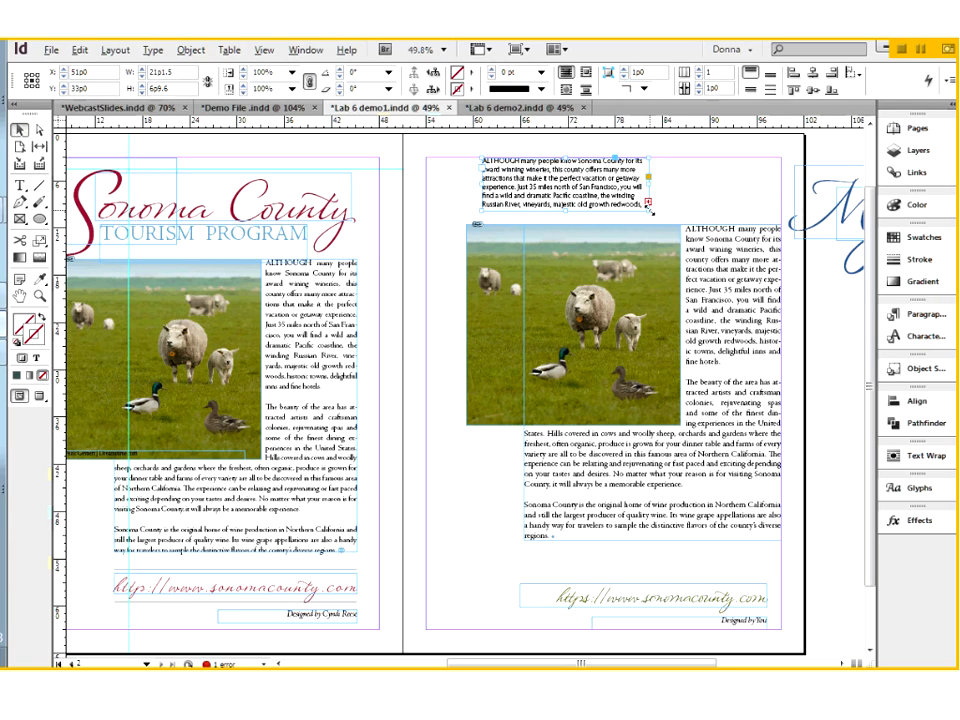
double_click(649, 210)
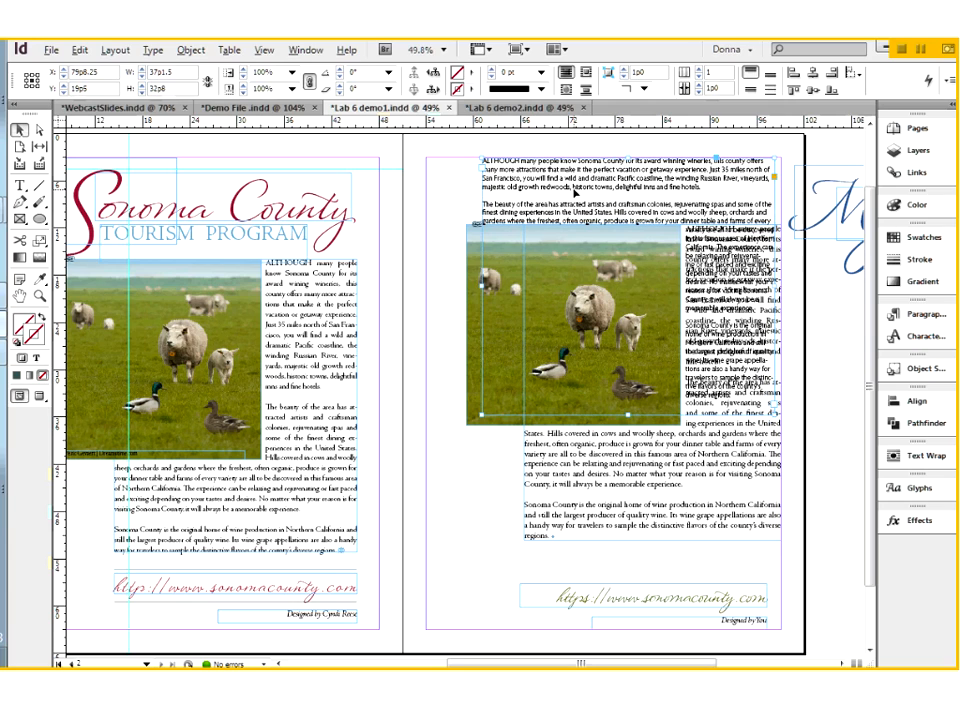
key("ctrl+z")
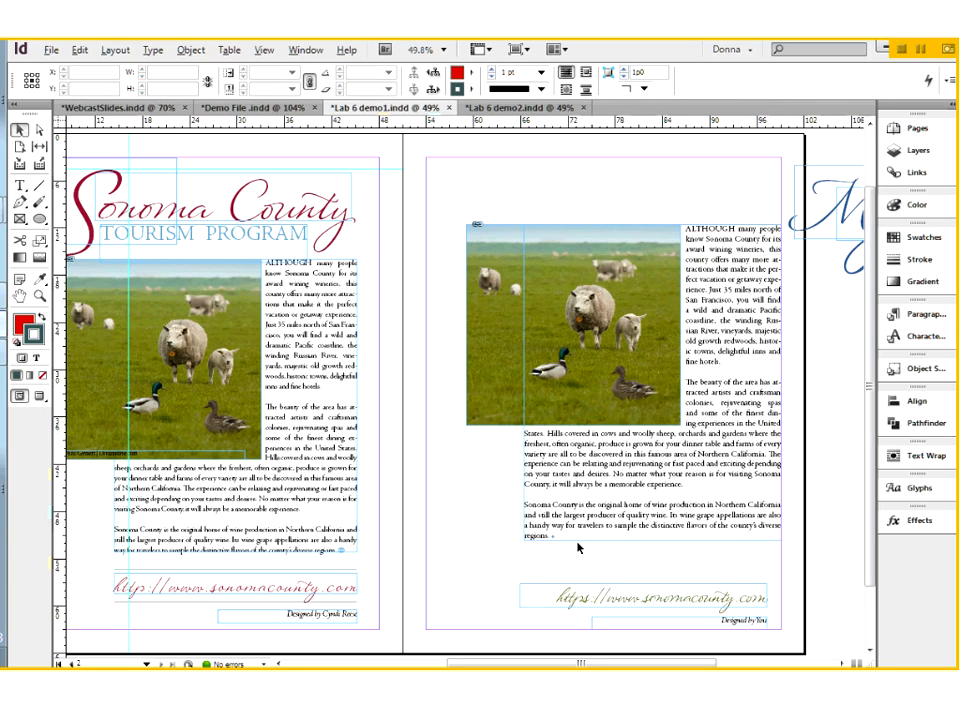
Examine the web address and the "Designed by You" line at the foot of page 2 up close
left_click(724, 621)
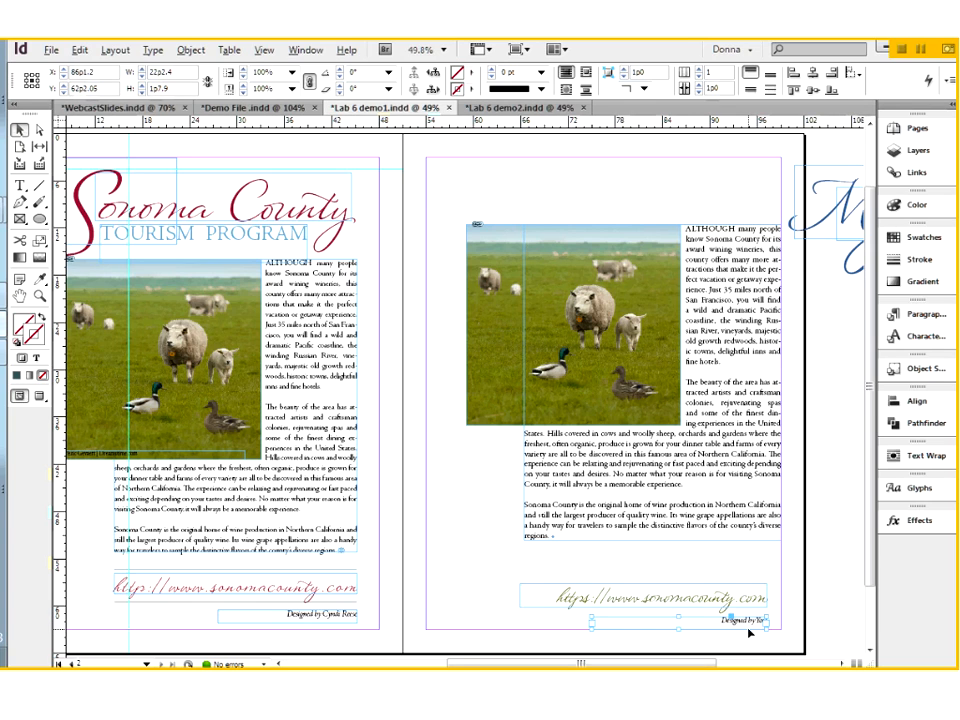
left_click_drag(491, 530, 804, 650)
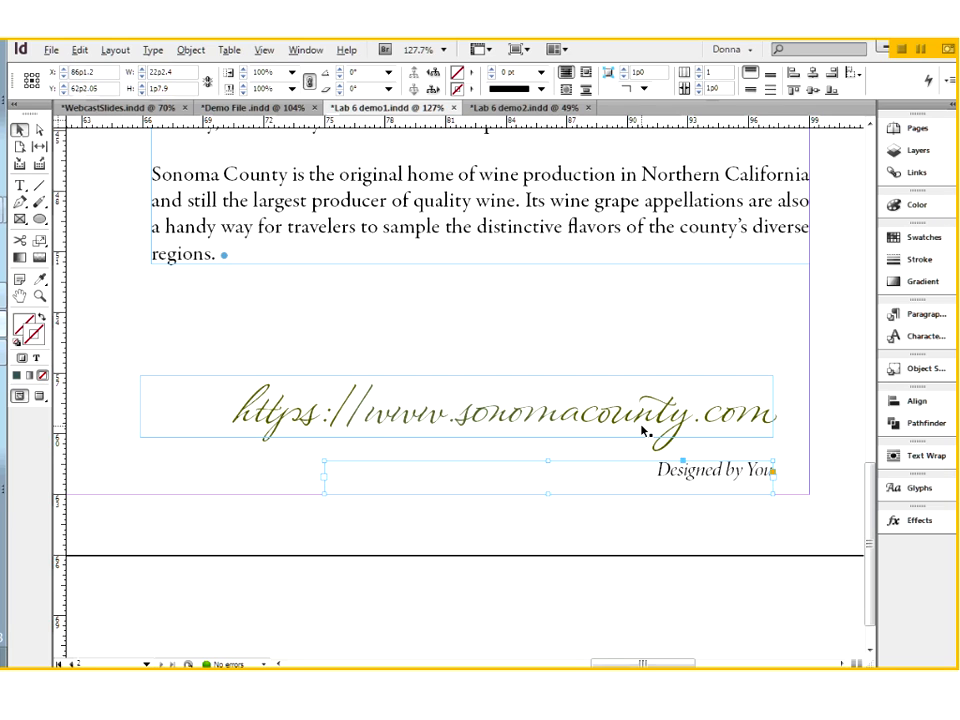
key("ctrl+minus")
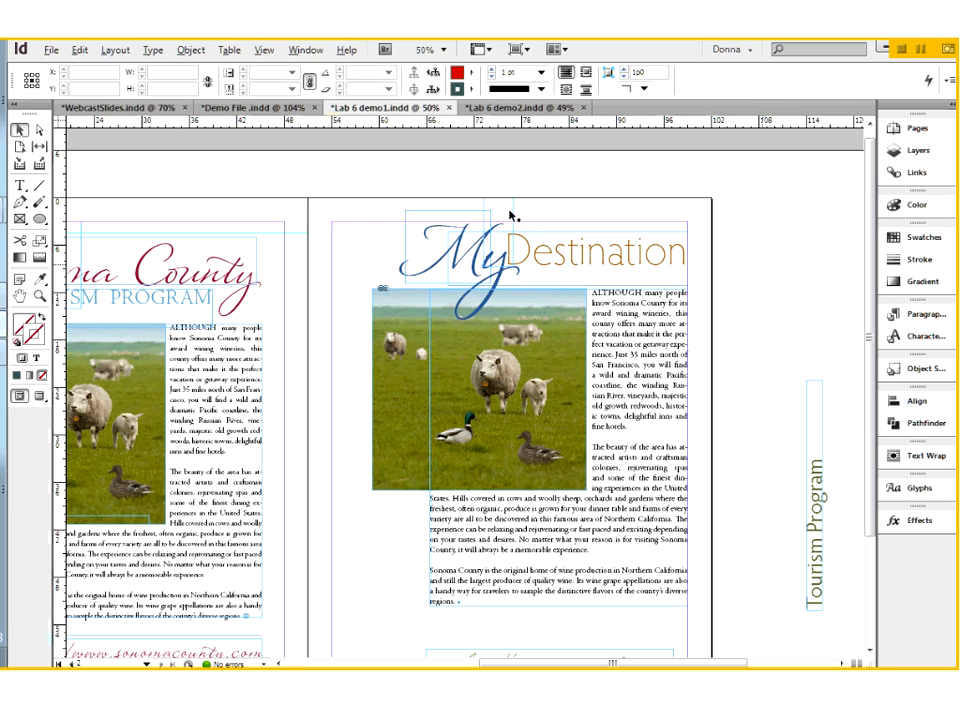
Move the separate "y" of the My Destination title over "Destination", undo that move, and select the Destination frame
left_click_drag(509, 210, 578, 205)
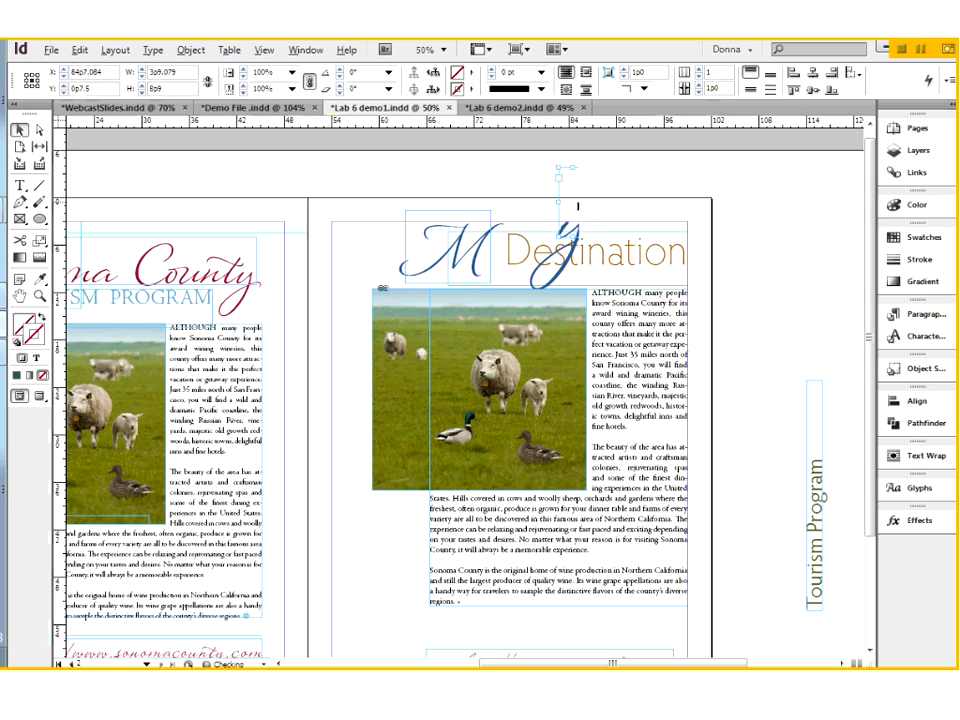
key("ctrl+z")
left_click(577, 262)
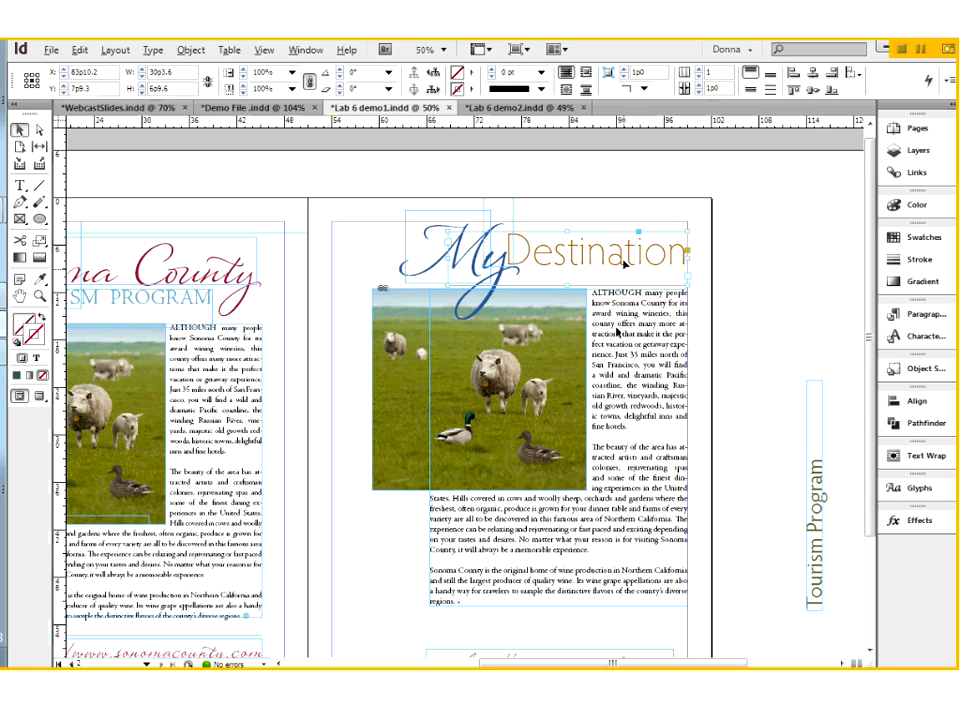
Place the vertical Tourism Program text on page 2 along the inner side of the sheep photo
left_click_drag(208, 292, 291, 265)
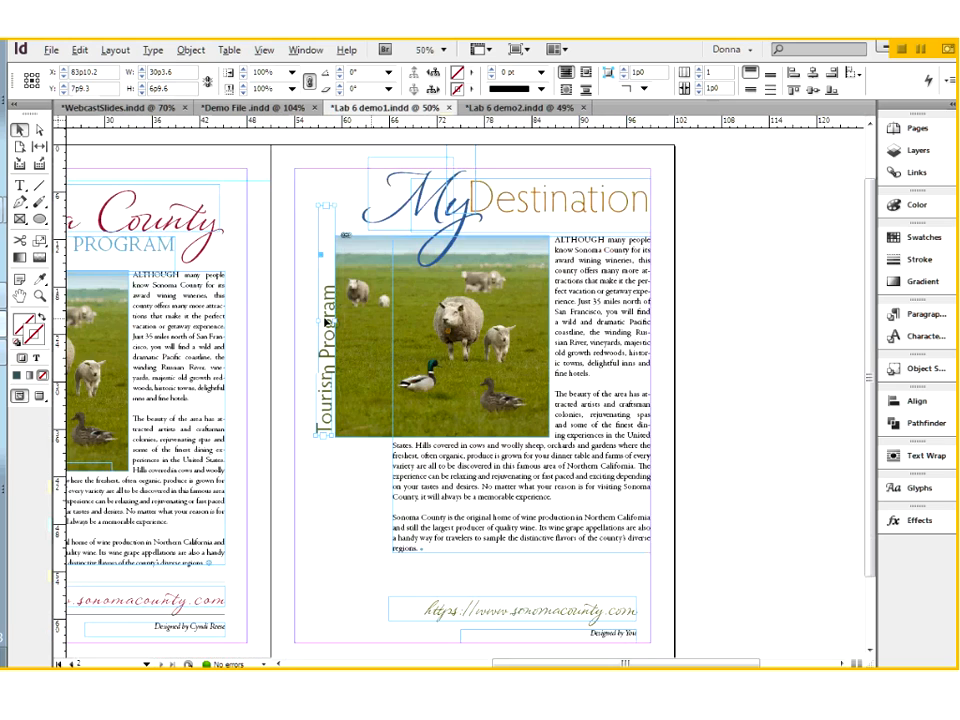
left_click_drag(328, 250, 321, 236)
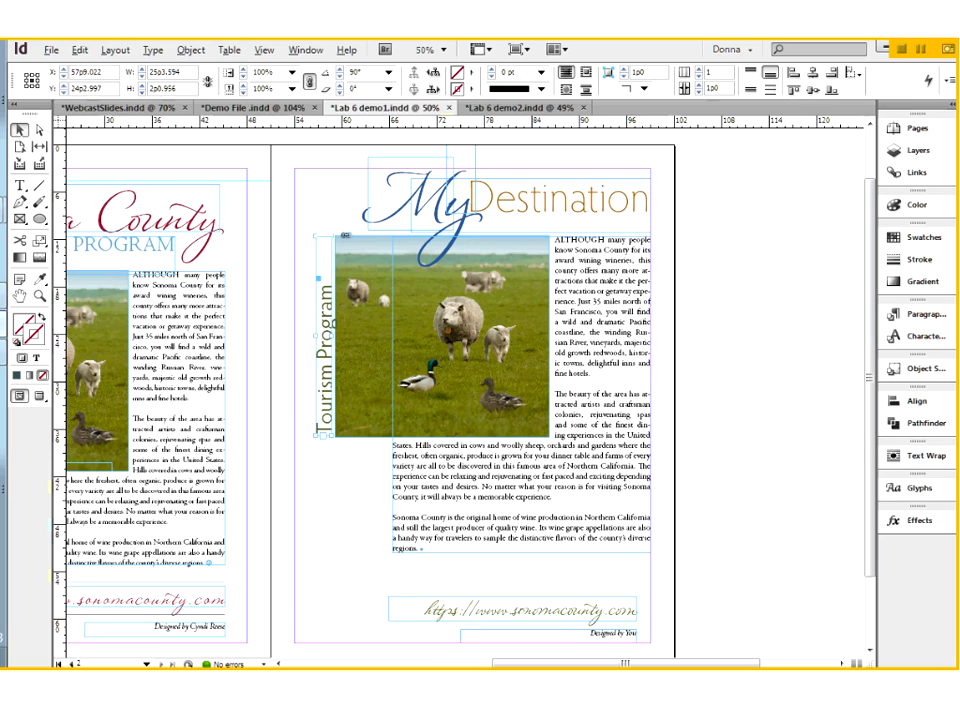
Switch to the Lab 6 demo2.indd document and show its bottle artwork at a sharper display quality
left_click(807, 368)
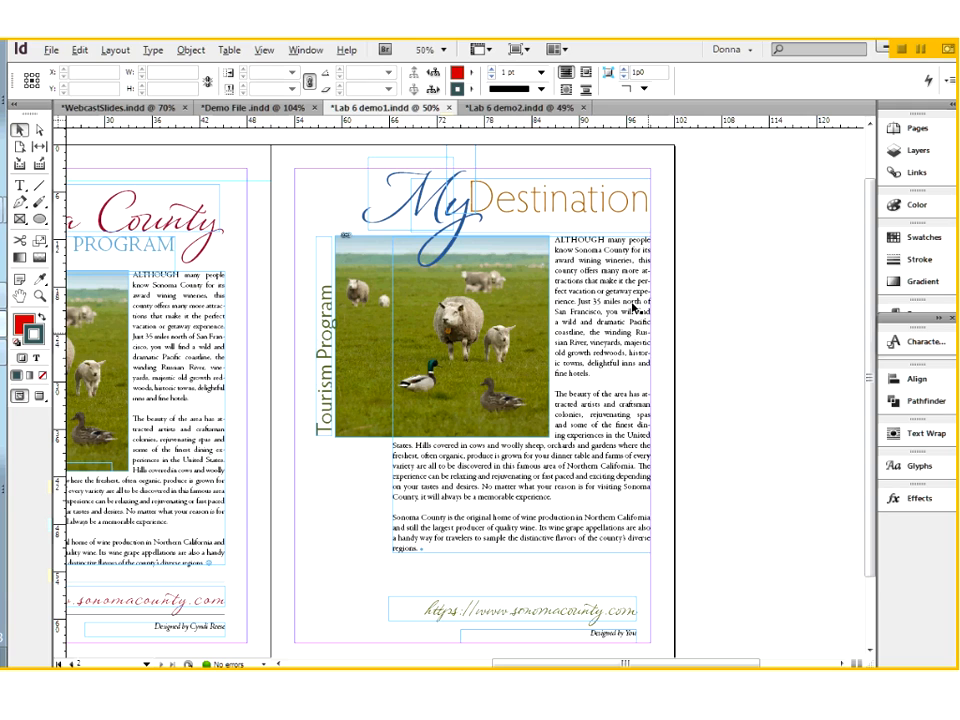
left_click(510, 108)
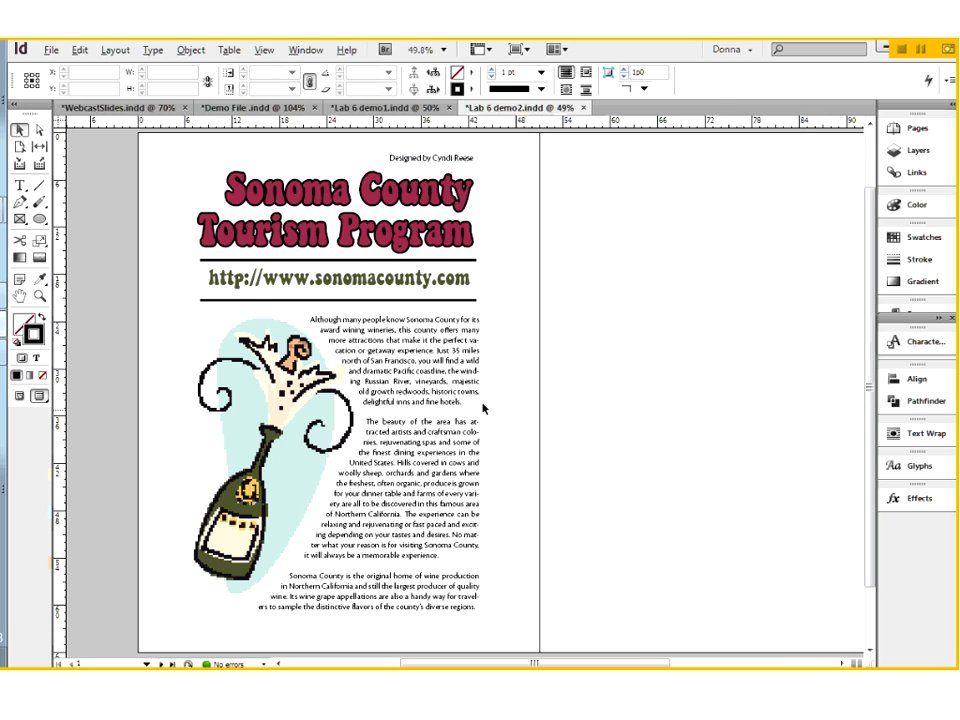
right_click(483, 408)
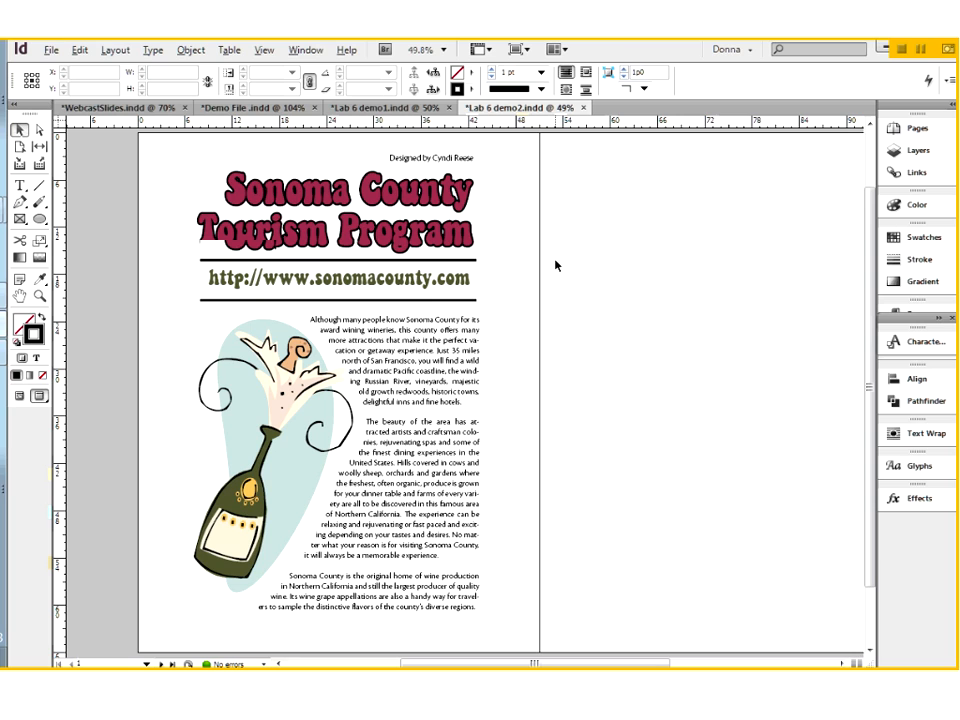
Copy all page 2 objects from Lab 6 demo1.indd onto the blank page 2 of Lab 6 demo2.indd, and delete the pasted copies
left_click(385, 108)
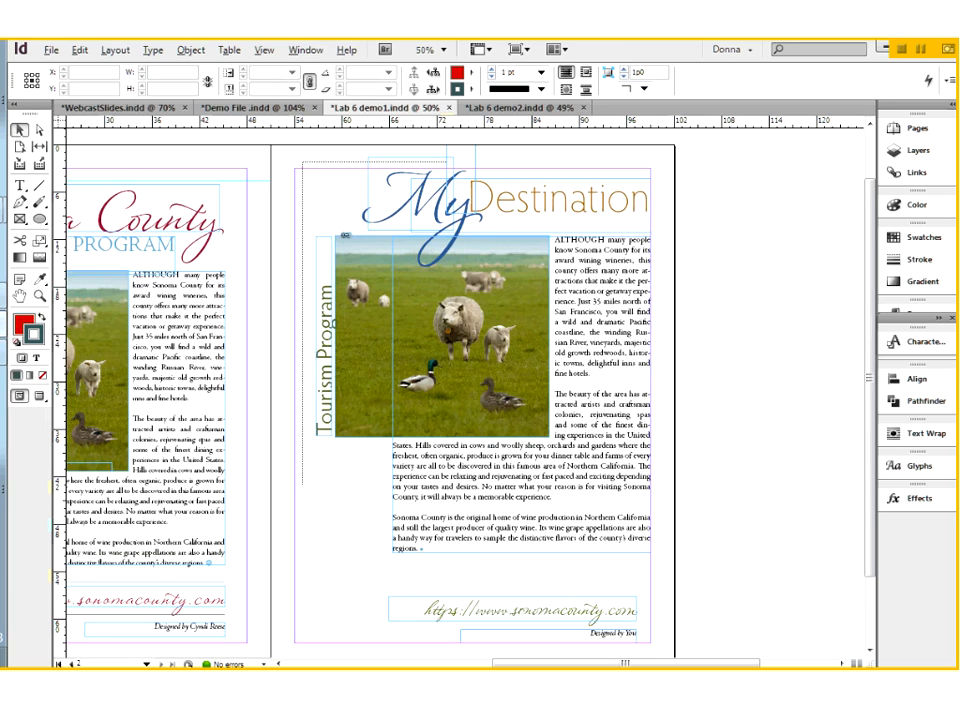
key("ctrl+a")
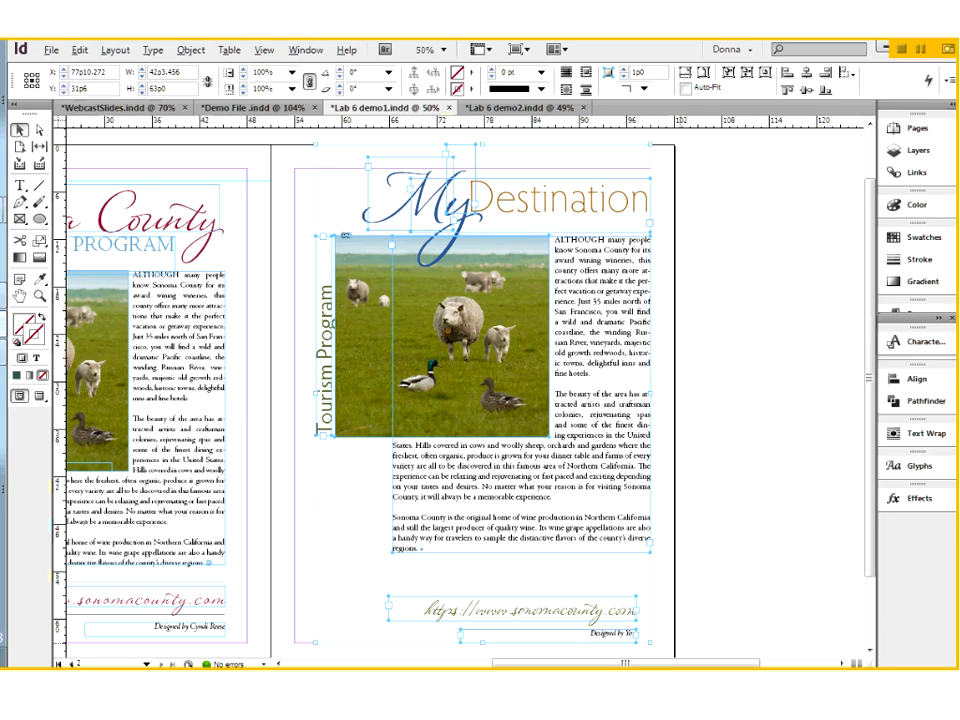
mouse_move(516, 112)
left_mouse_down()
mouse_move(628, 399)
mouse_move(689, 402)
left_mouse_up()
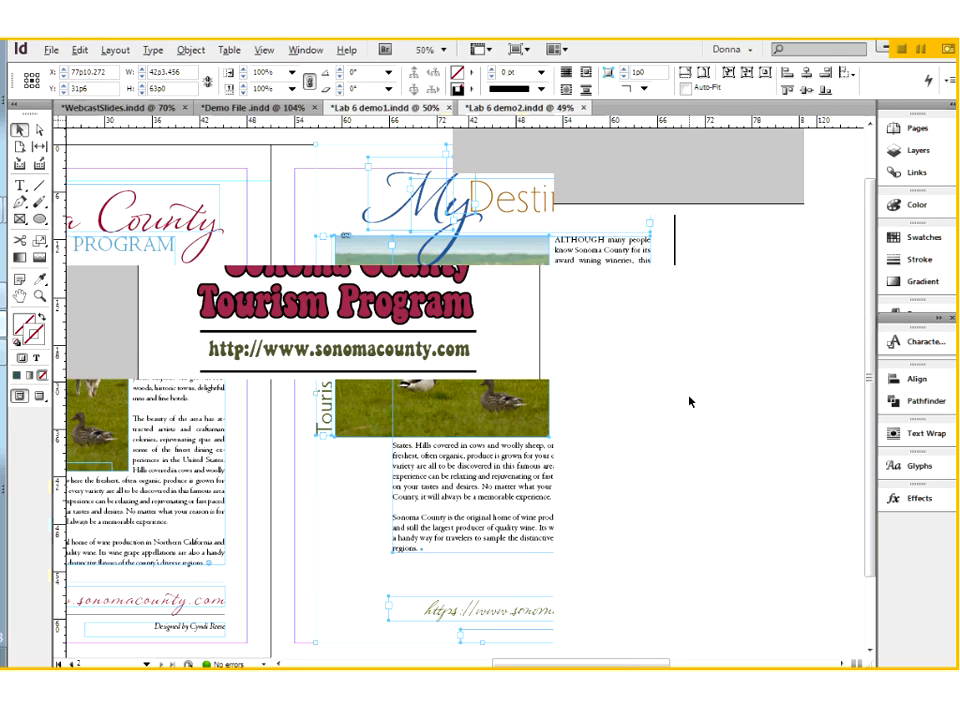
left_click_drag(731, 353, 466, 291)
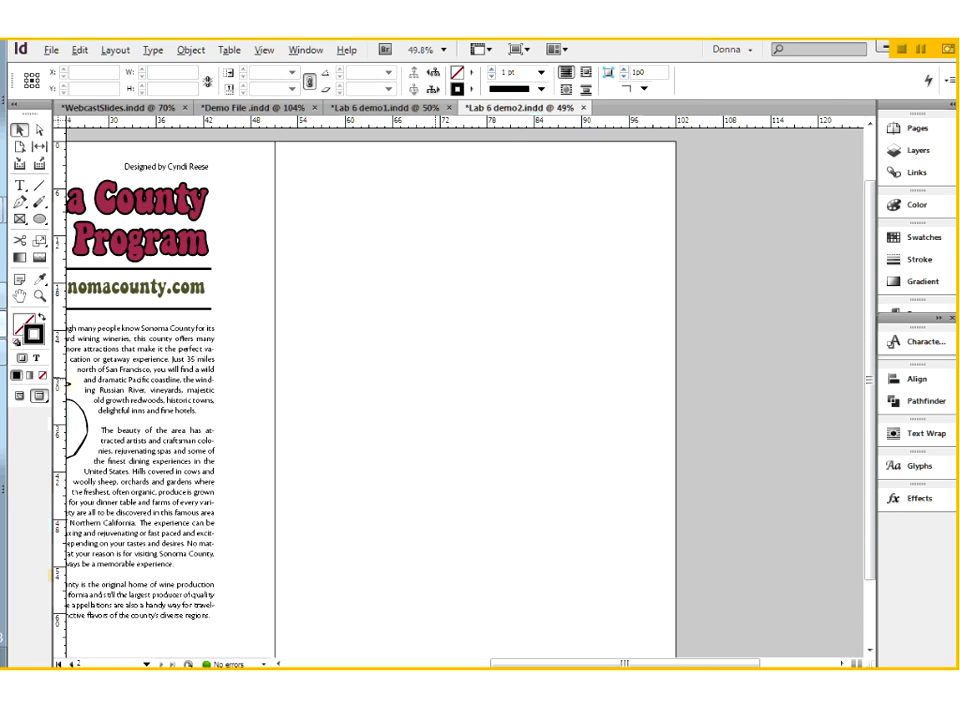
key("ctrl+v")
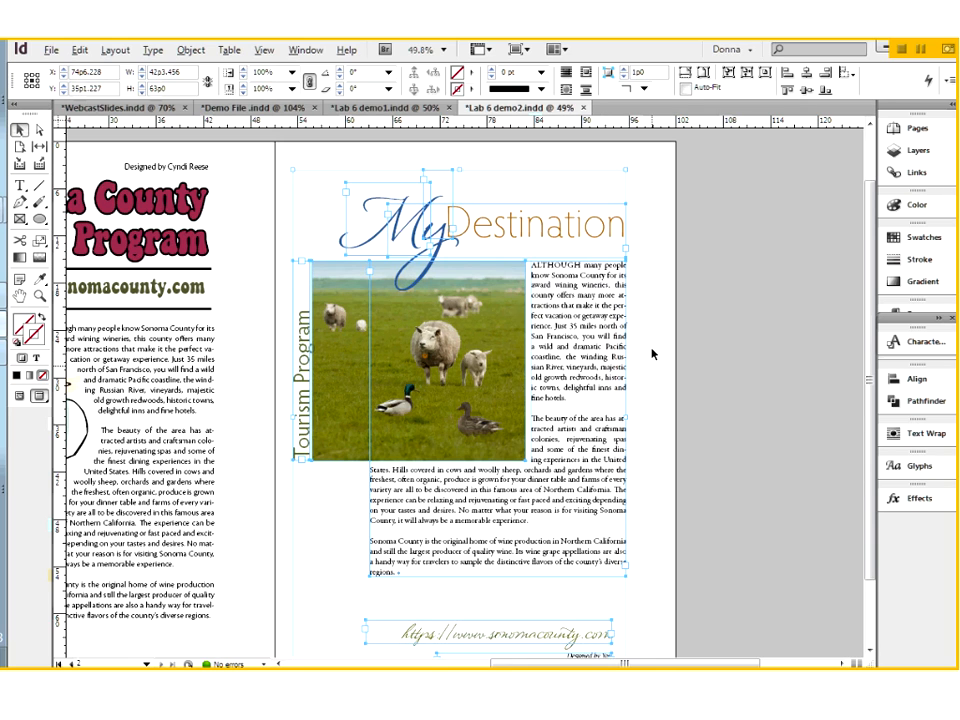
key("Delete")
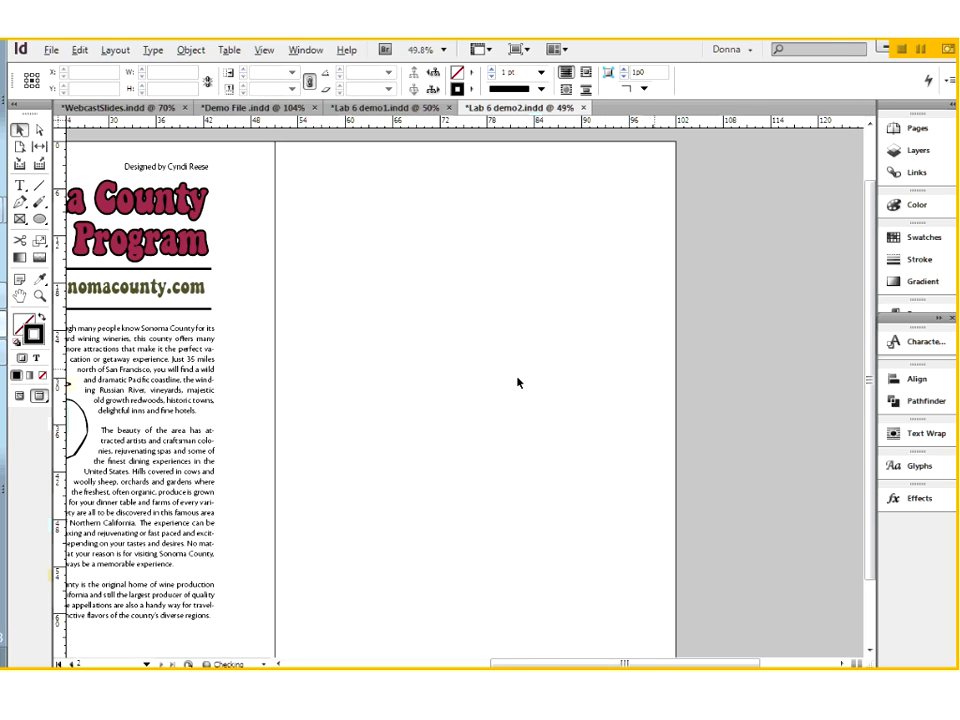
Select the champagne bottle illustration on page 1 of Lab 6 demo2.indd
left_click_drag(306, 454, 558, 467)
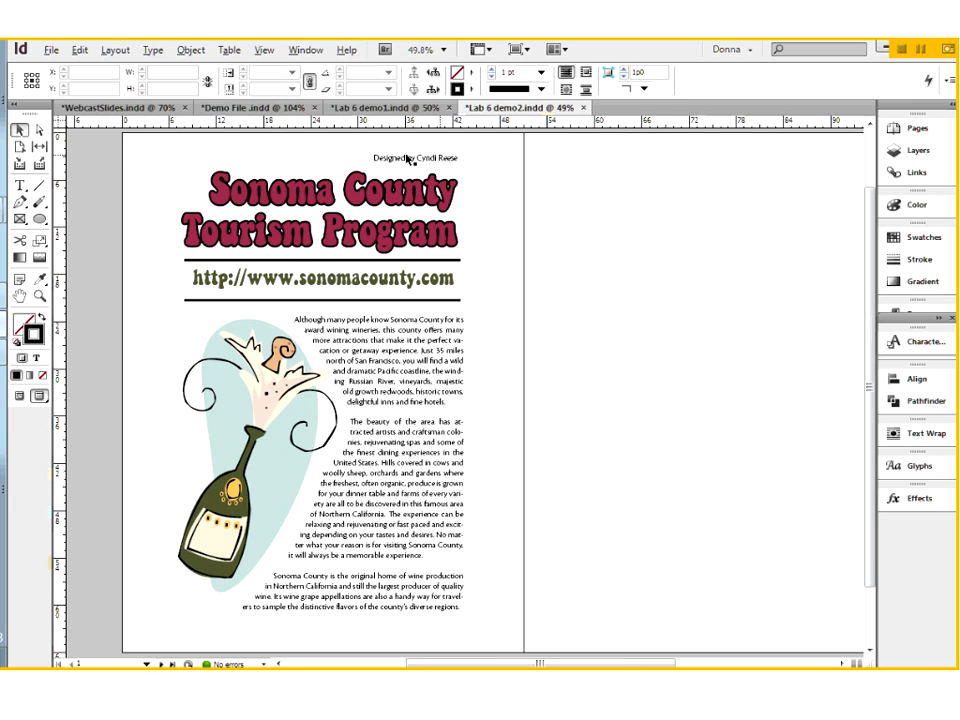
left_click(270, 497)
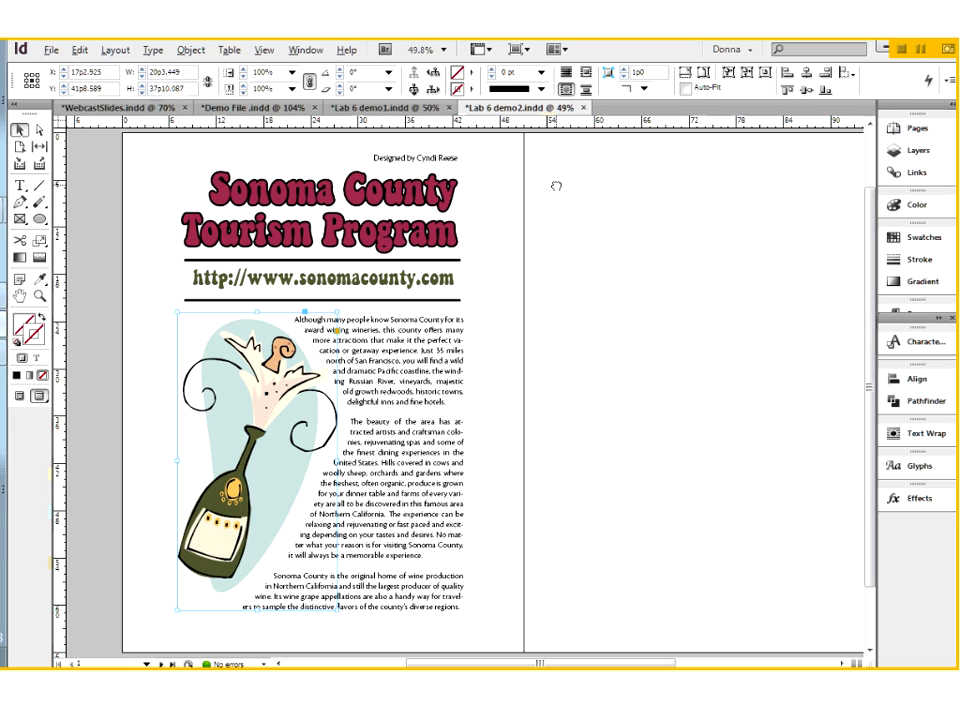
Compare the page 2 flyer in Lab 6 demo1.indd with the bottle flyer in Lab 6 demo2.indd
left_click(386, 108)
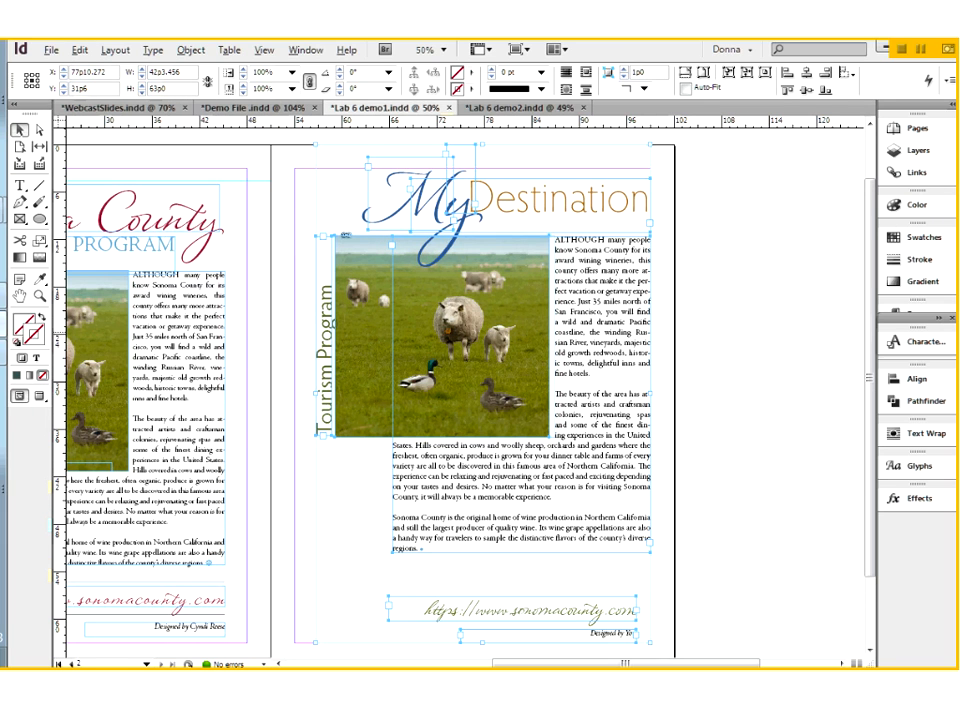
left_click(508, 109)
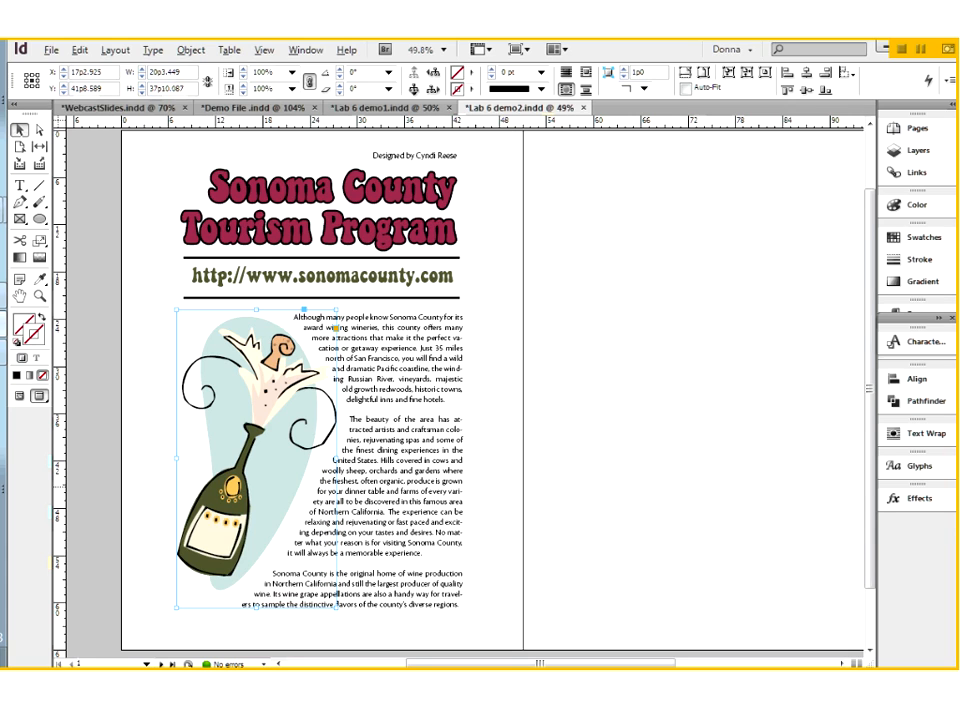
left_click_drag(508, 340, 478, 347)
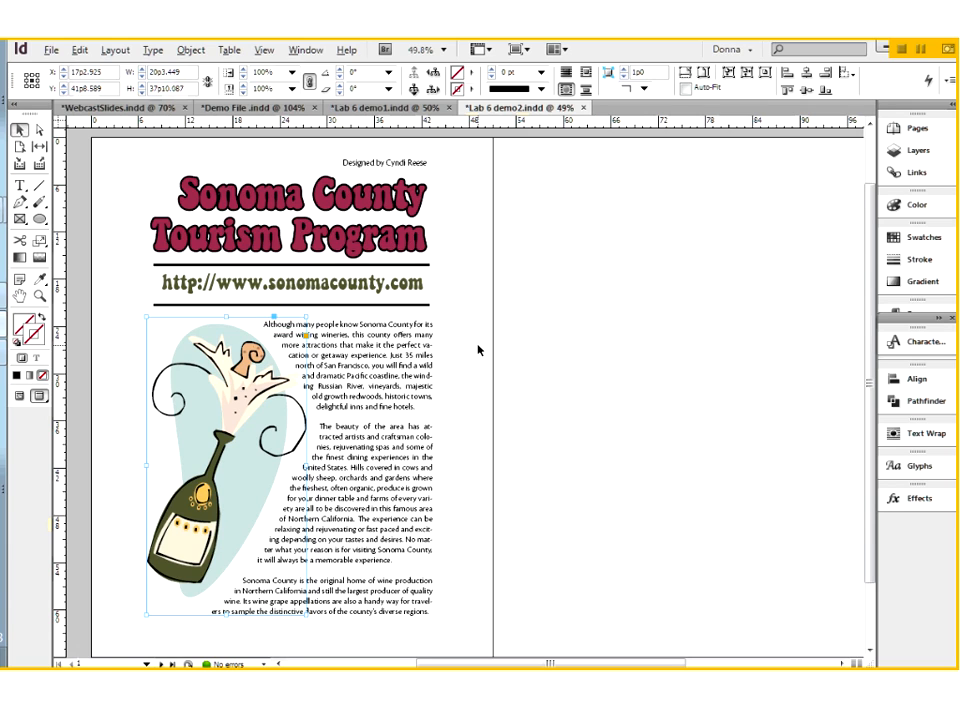
Browse the available fonts for the selected word County in the Lab 6 demo1.indd title without applying one, and clear the text selection
left_click(398, 108)
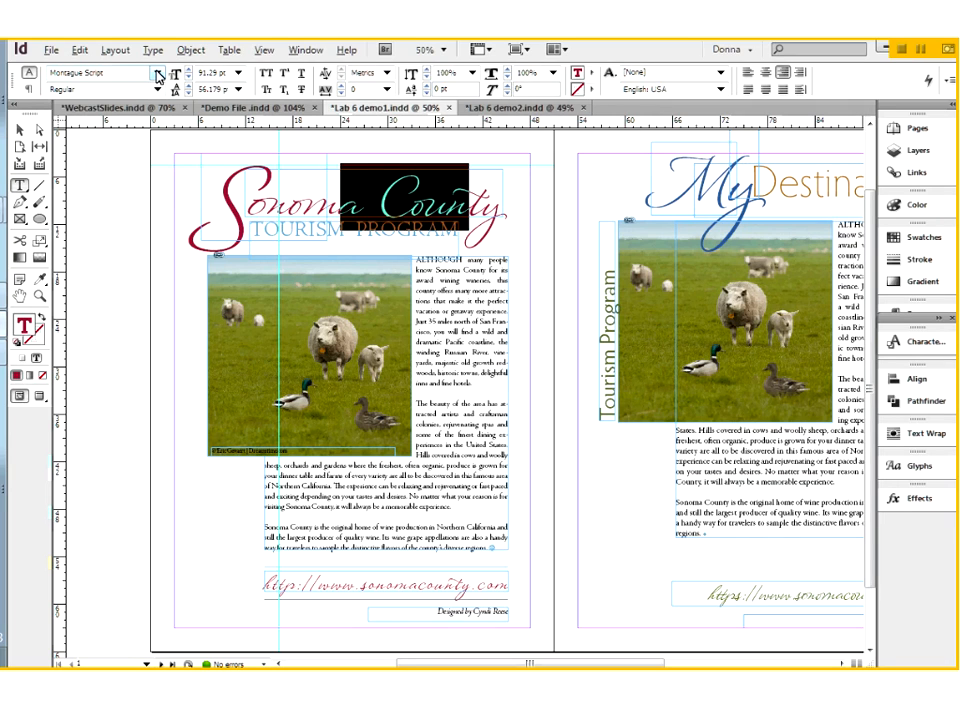
left_click(157, 74)
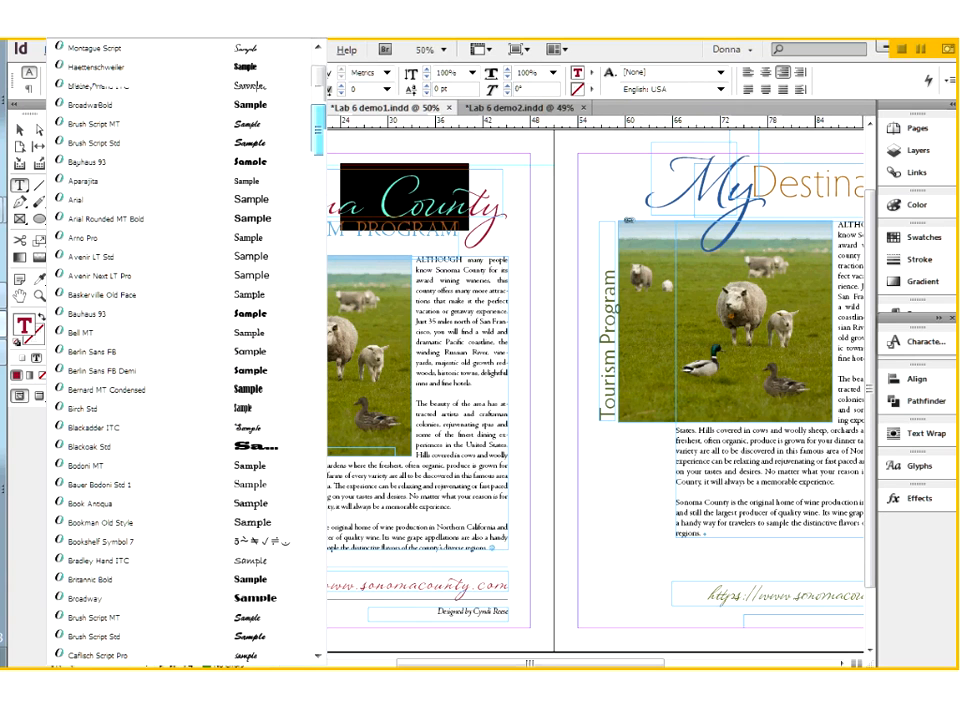
left_click_drag(318, 128, 329, 193)
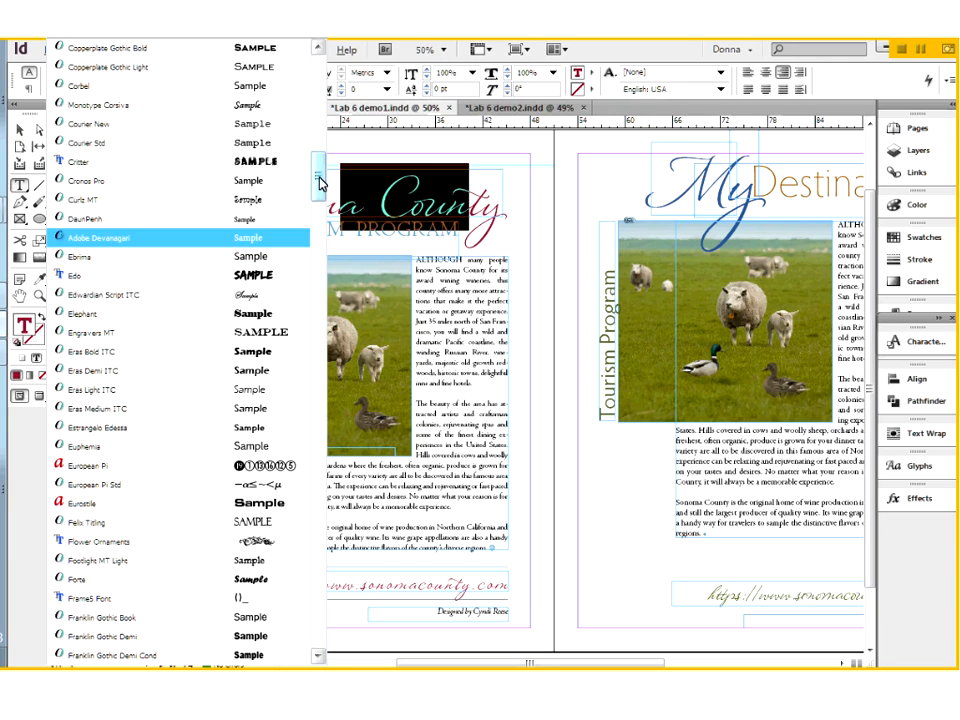
left_click_drag(320, 182, 321, 136)
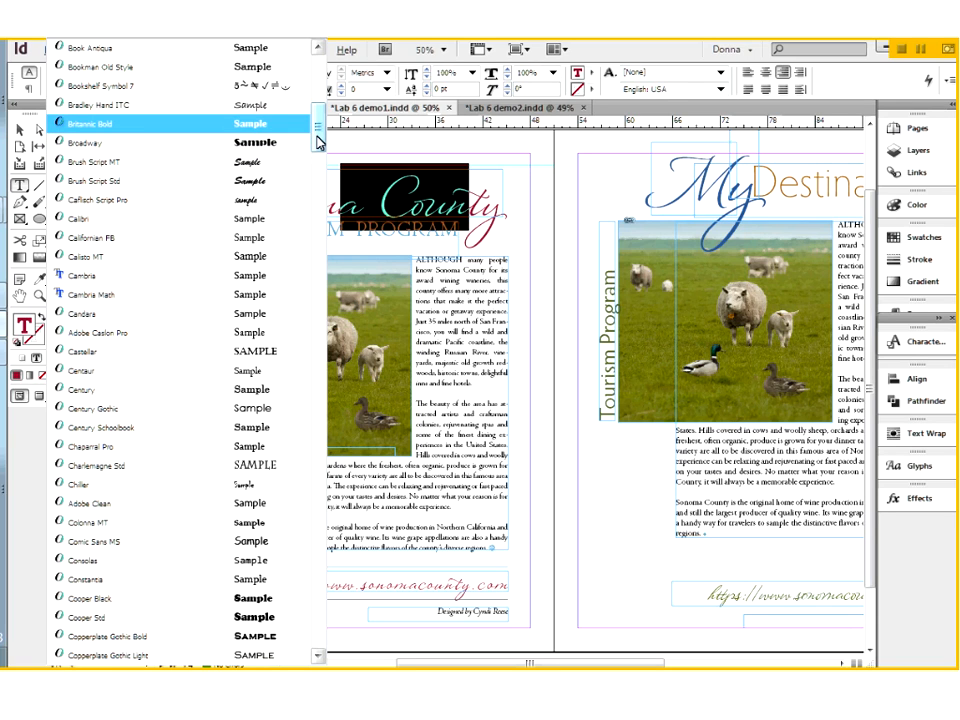
left_click_drag(318, 141, 355, 118)
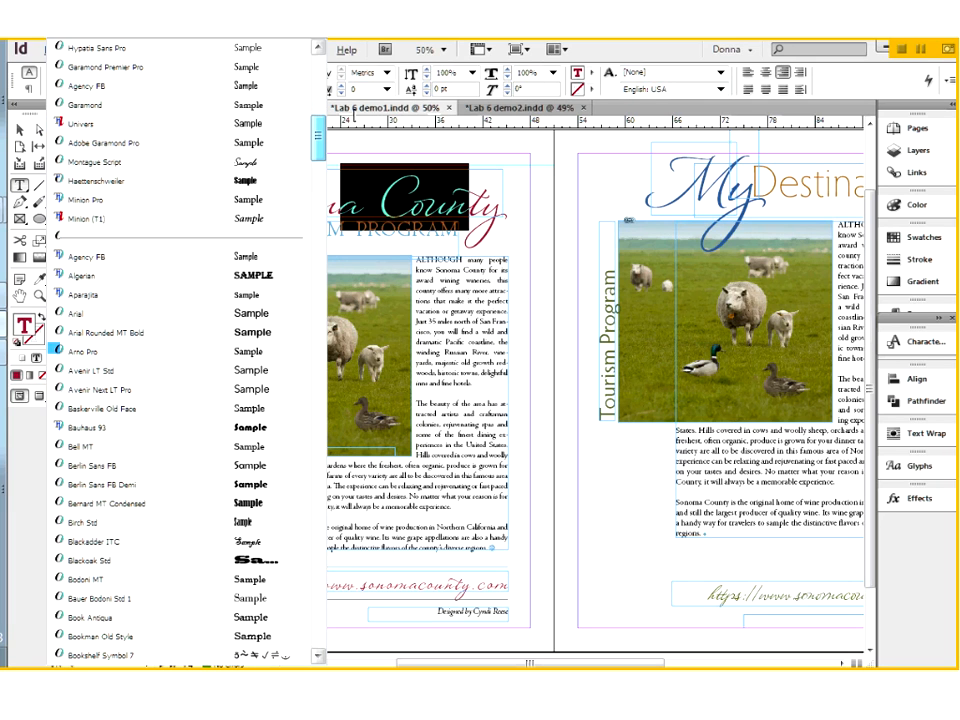
left_click(357, 207)
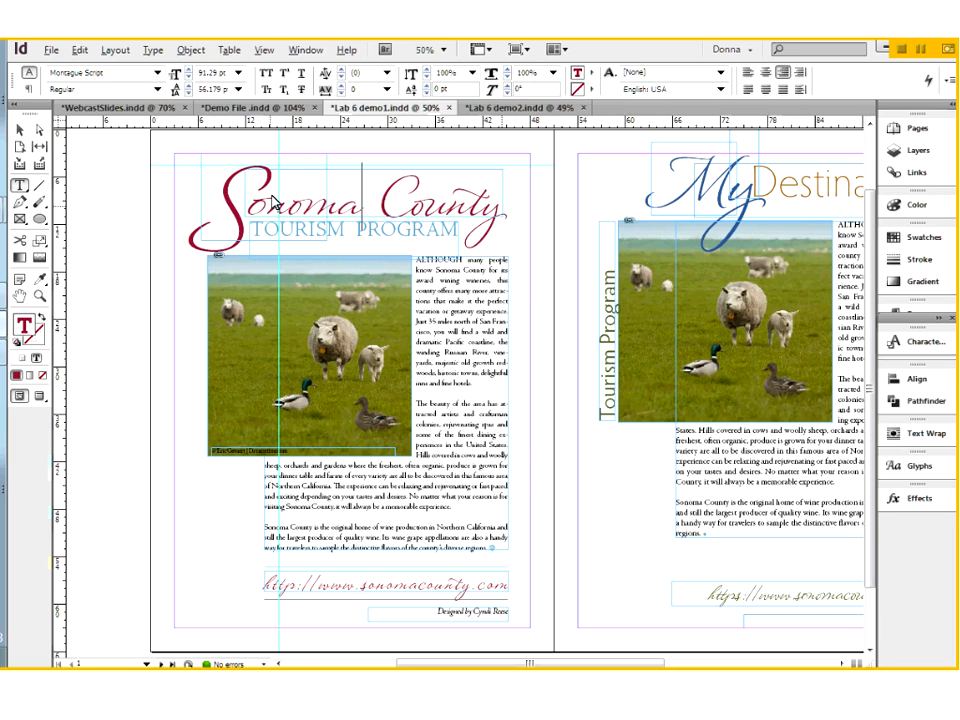
Inspect the separate text frames of the large initial S and the rest of the Sonoma County title, and deselect them
left_click(19, 130)
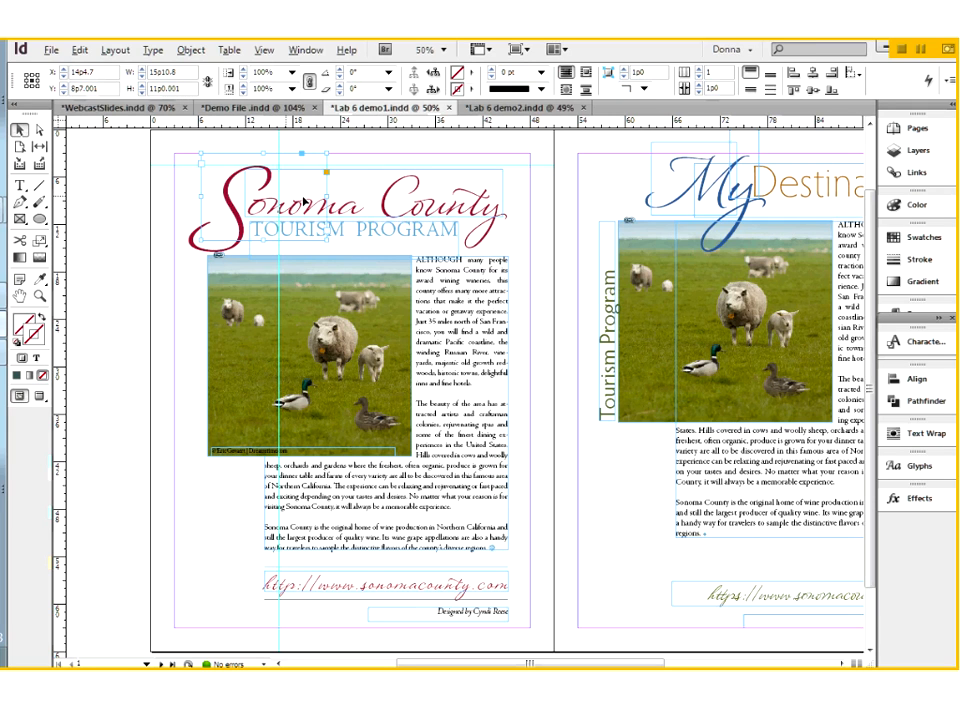
left_click(425, 200)
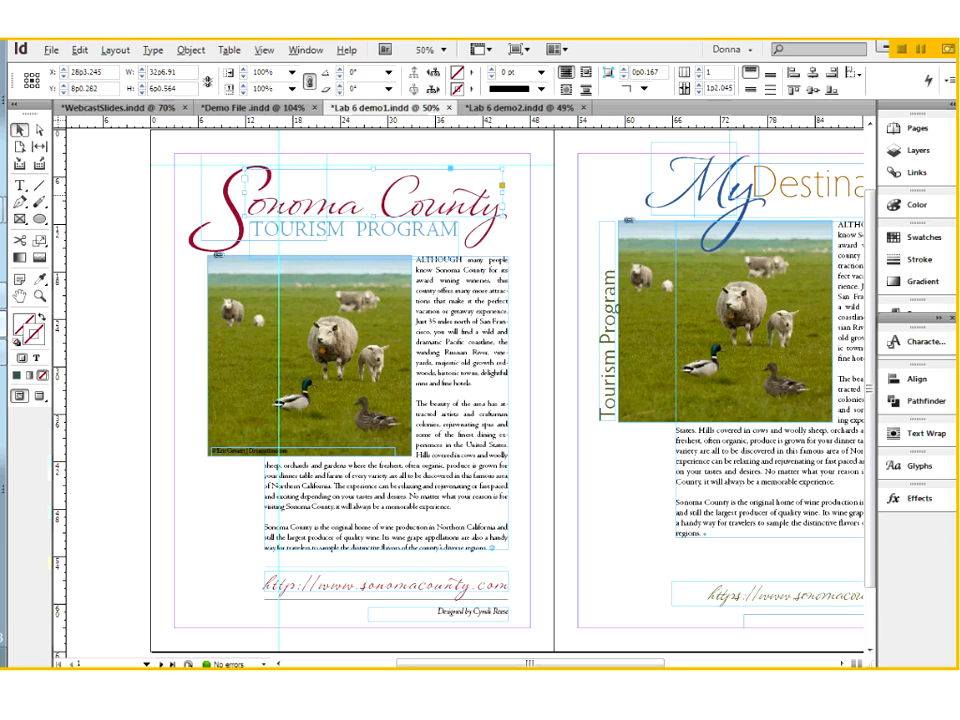
left_click(155, 52)
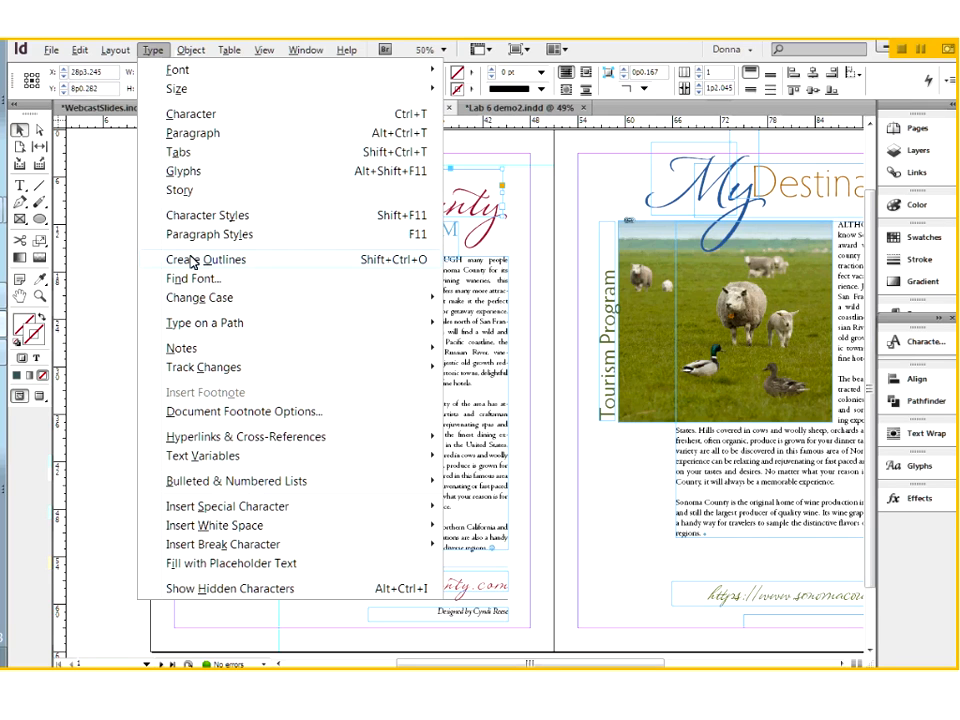
left_click(122, 290)
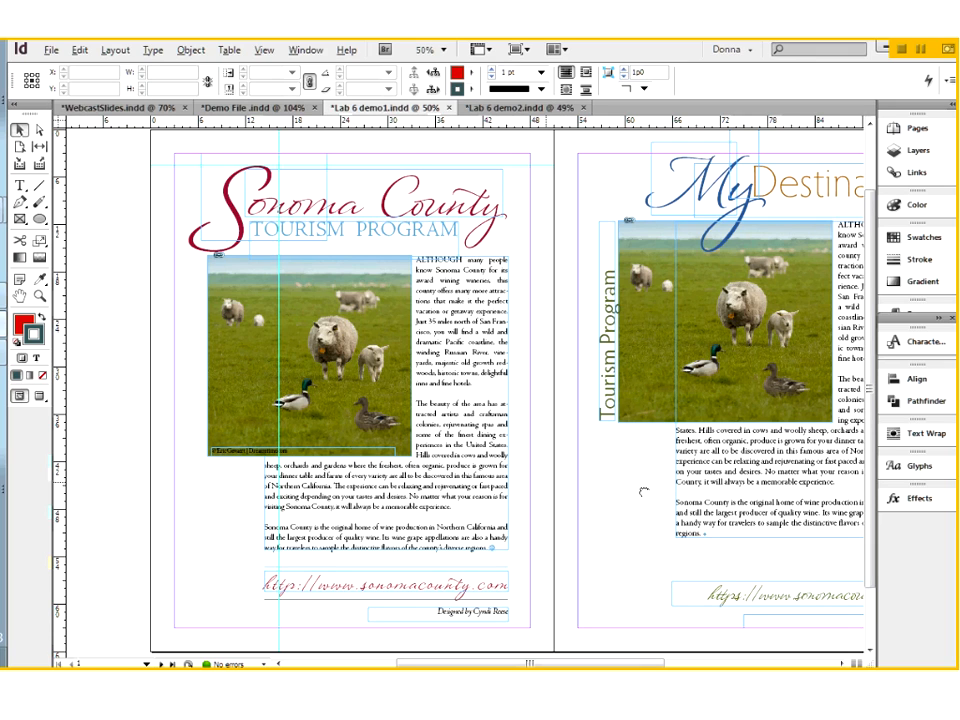
View both sheep flyers side by side and switch to the CCC Confer window with the participants and chat
scroll(641, 490, "right", 3)
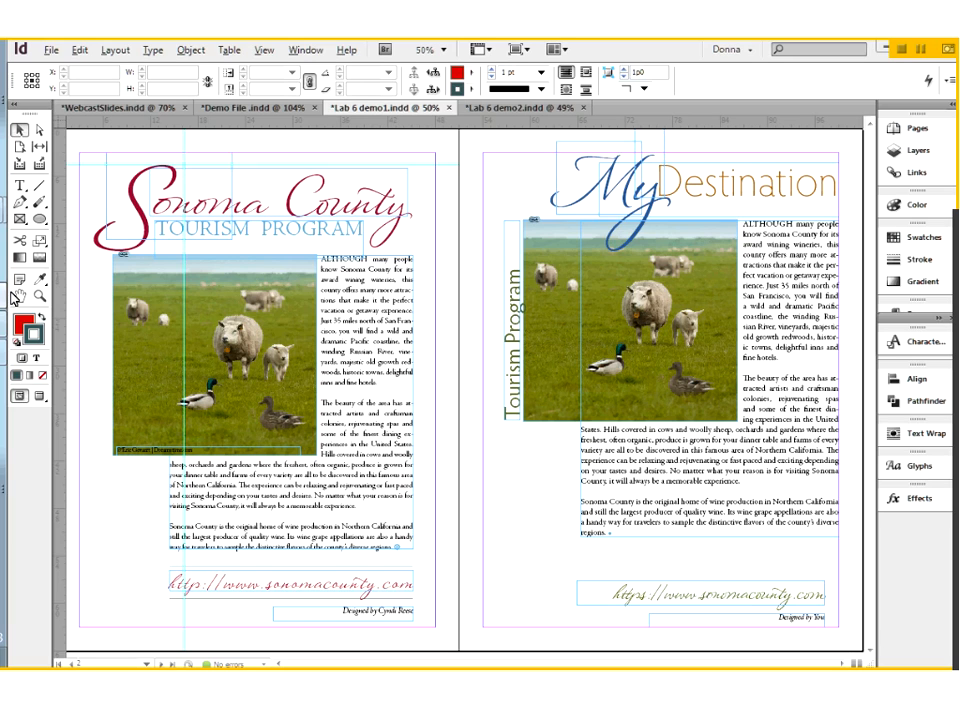
mouse_move(2, 375)
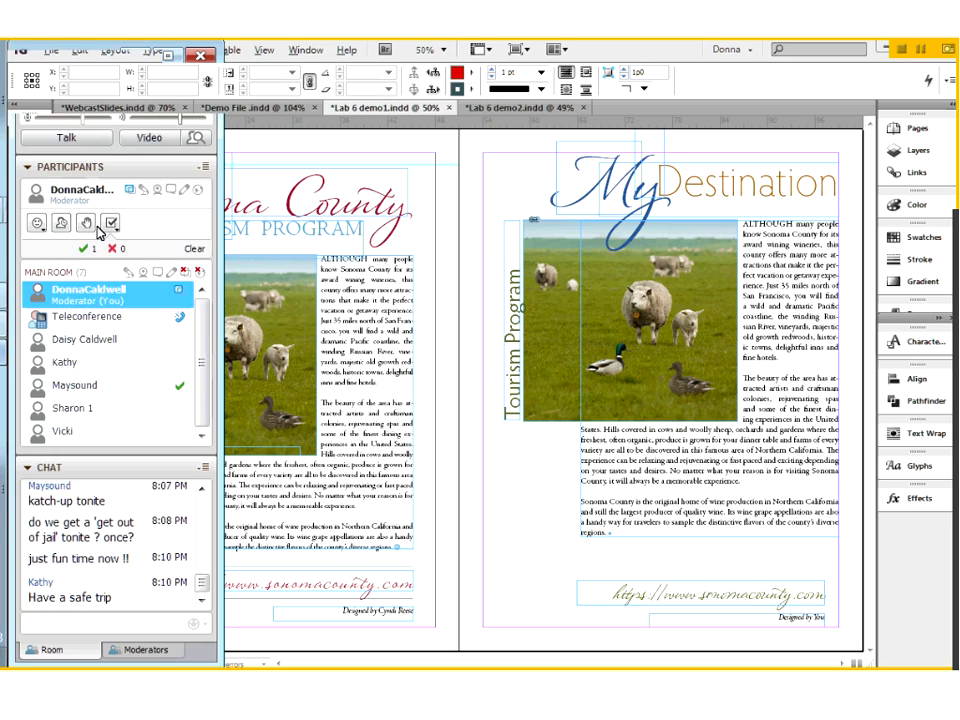
left_click(175, 58)
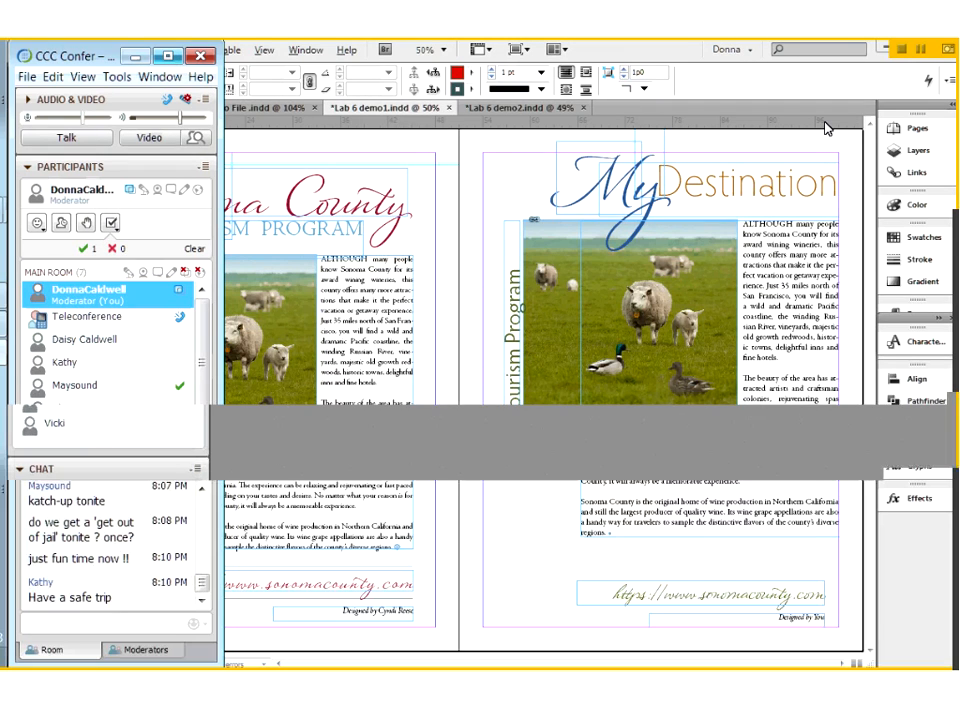